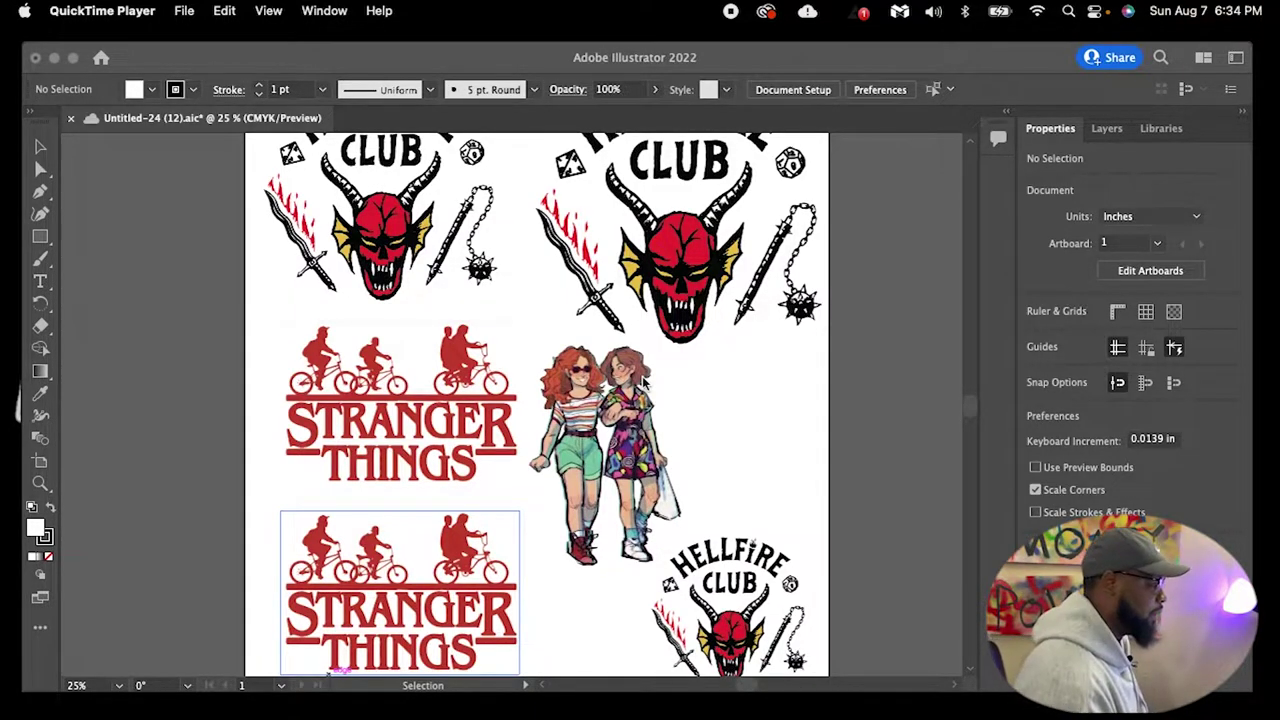
Show the transparency grid and examine the Hellfire Club and Stranger Things designs across the whole gang sheet
{"action": "left_click", "coordinate": [643, 379]}
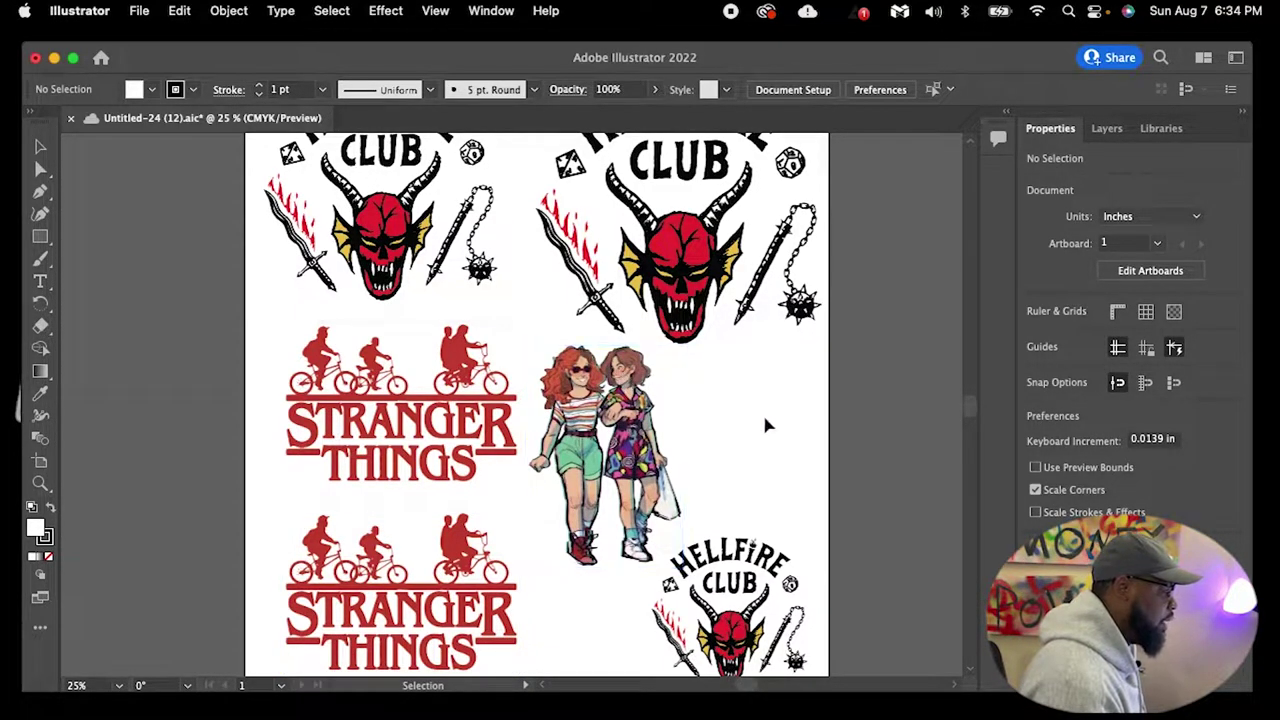
{"action": "left_click", "coordinate": [1174, 312]}
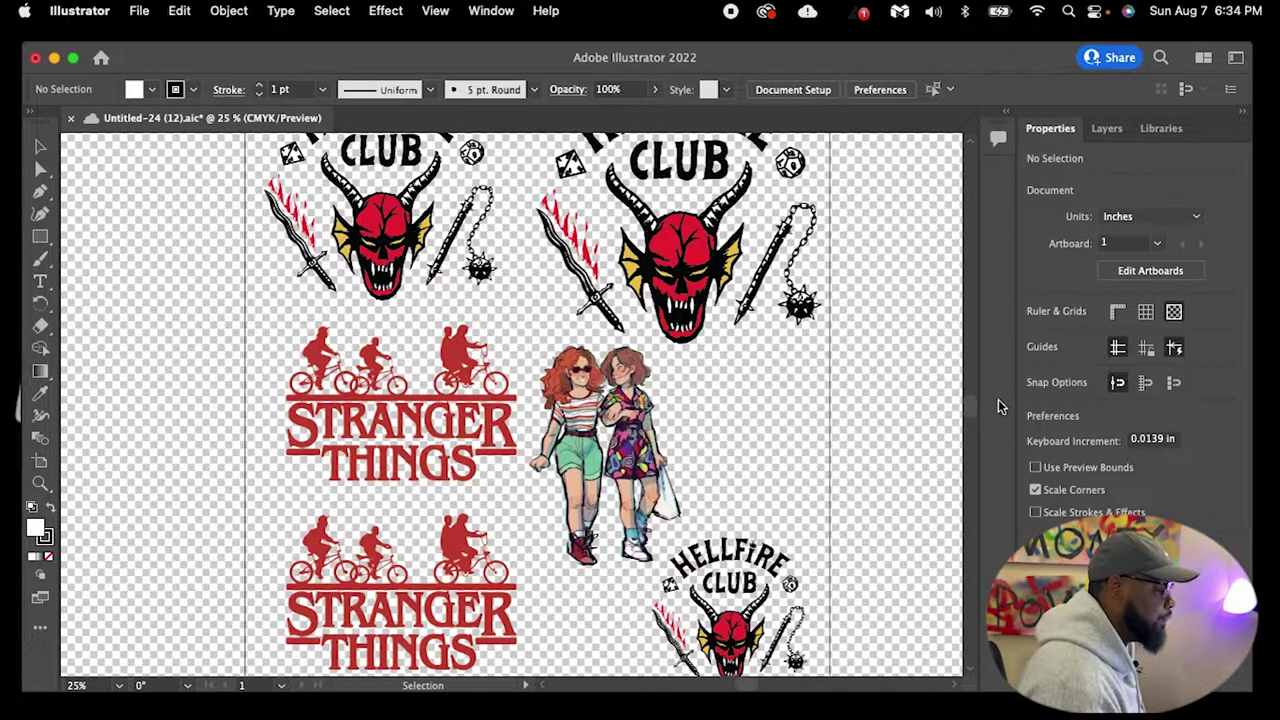
{"action": "mouse_move", "coordinate": [977, 410]}
{"action": "left_mouse_down"}
{"action": "mouse_move", "coordinate": [971, 386]}
{"action": "mouse_move", "coordinate": [966, 423]}
{"action": "mouse_move", "coordinate": [960, 391]}
{"action": "mouse_move", "coordinate": [963, 412]}
{"action": "left_mouse_up"}
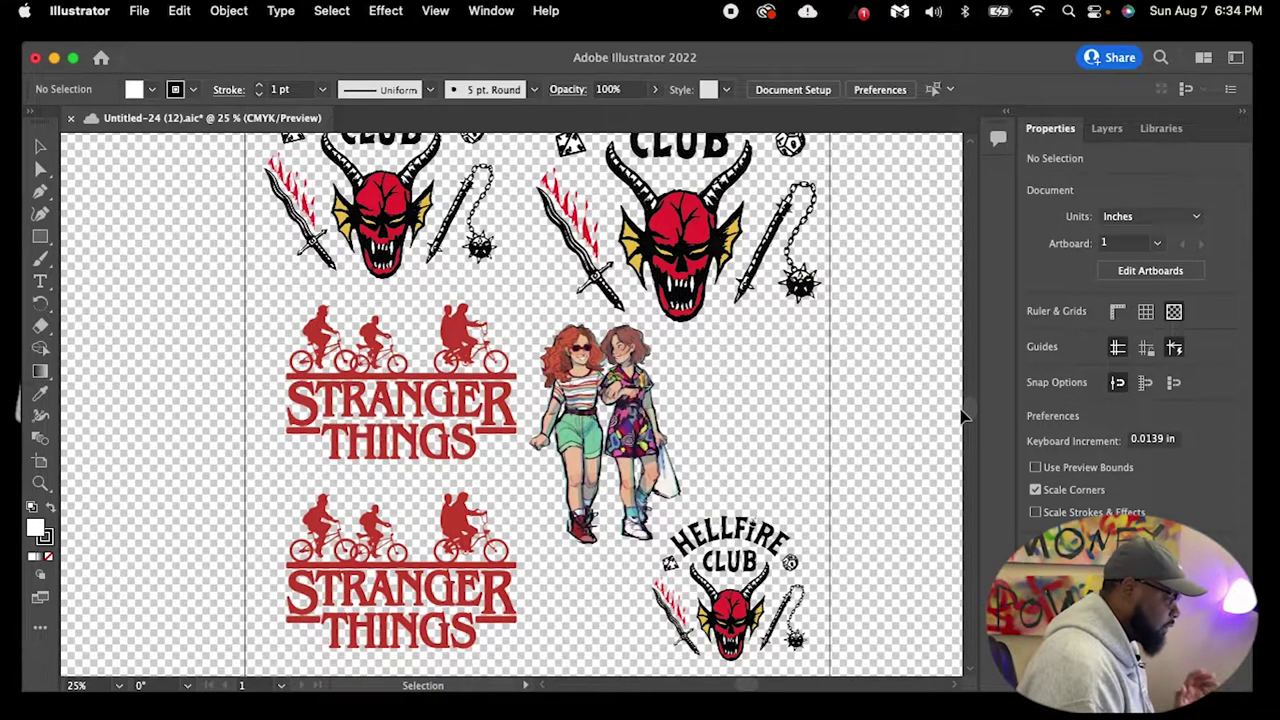
{"action": "left_click_drag", "start_coordinate": [966, 406], "coordinate": [967, 397]}
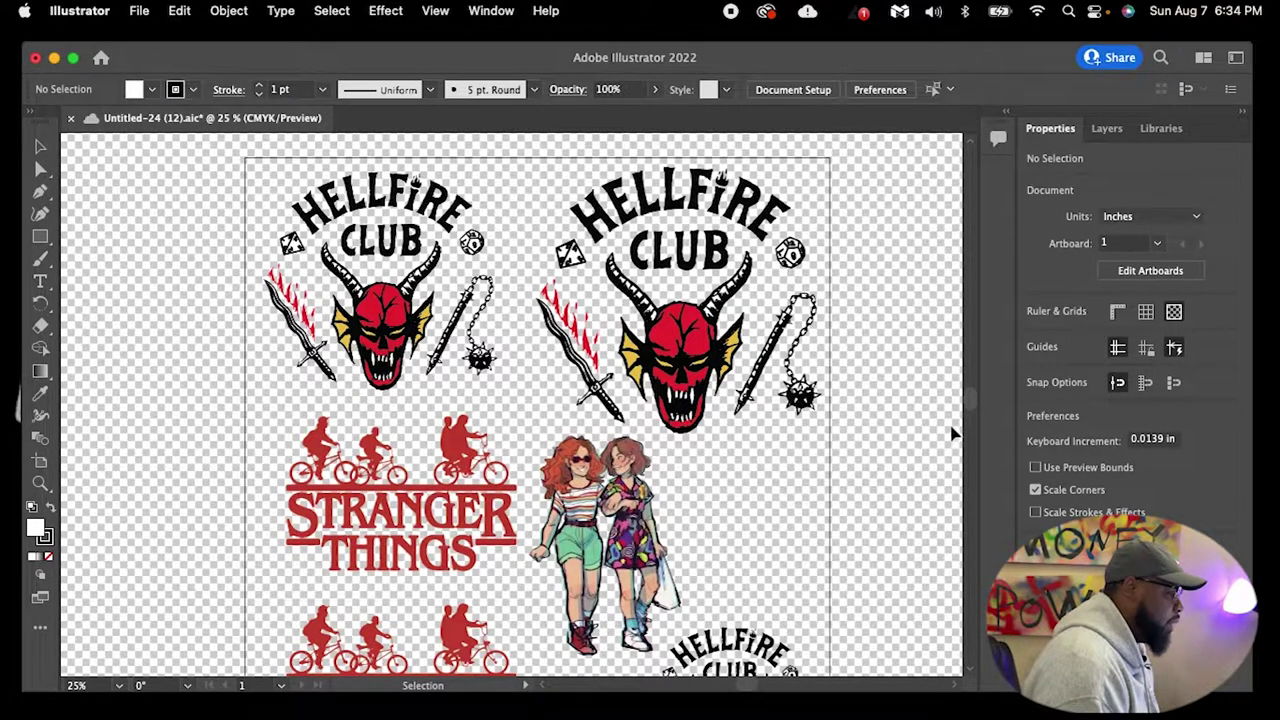
{"action": "left_click_drag", "start_coordinate": [966, 400], "coordinate": [966, 410]}
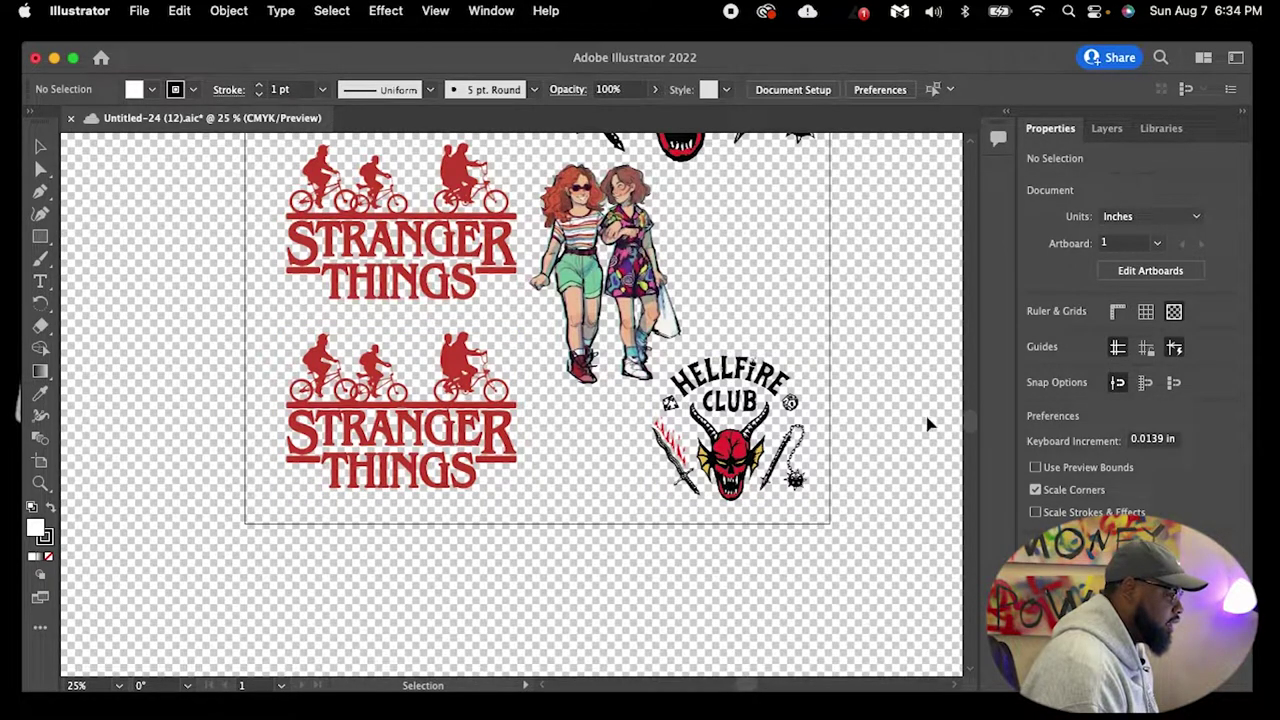
{"action": "left_click_drag", "start_coordinate": [966, 432], "coordinate": [965, 406]}
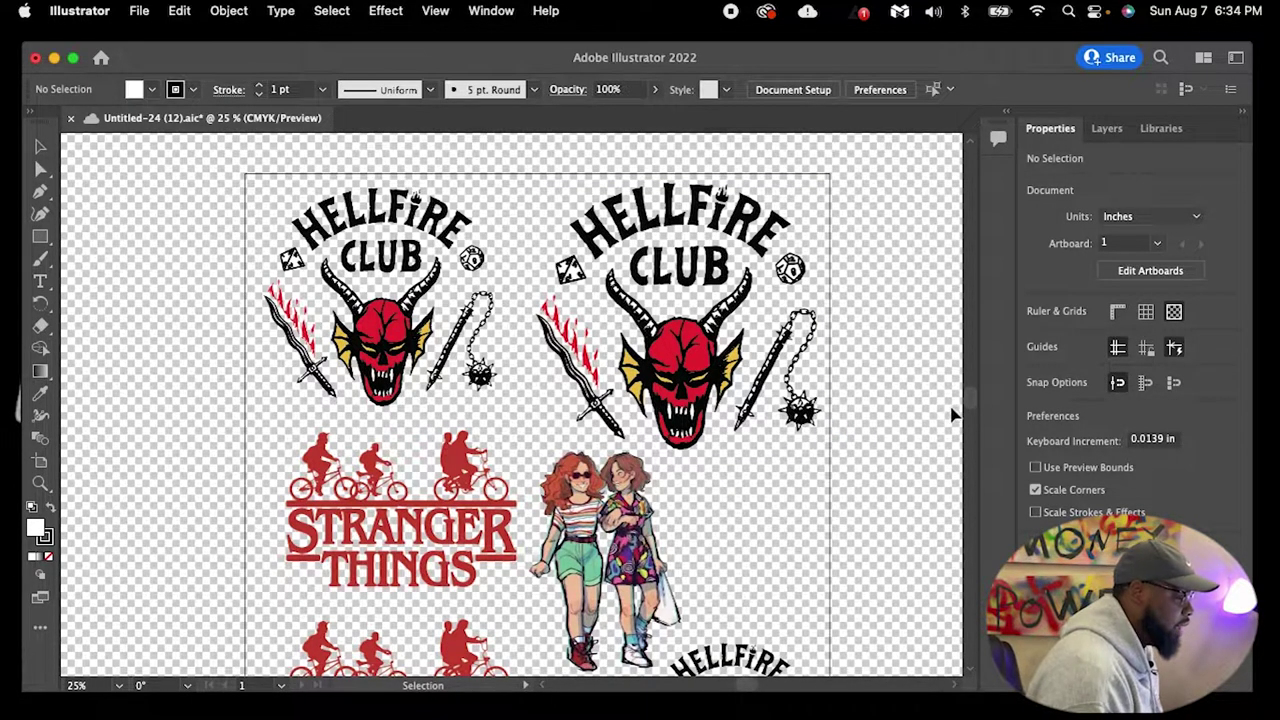
{"action": "mouse_move", "coordinate": [969, 392]}
{"action": "left_mouse_down"}
{"action": "mouse_move", "coordinate": [966, 412]}
{"action": "mouse_move", "coordinate": [966, 398]}
{"action": "left_mouse_up"}
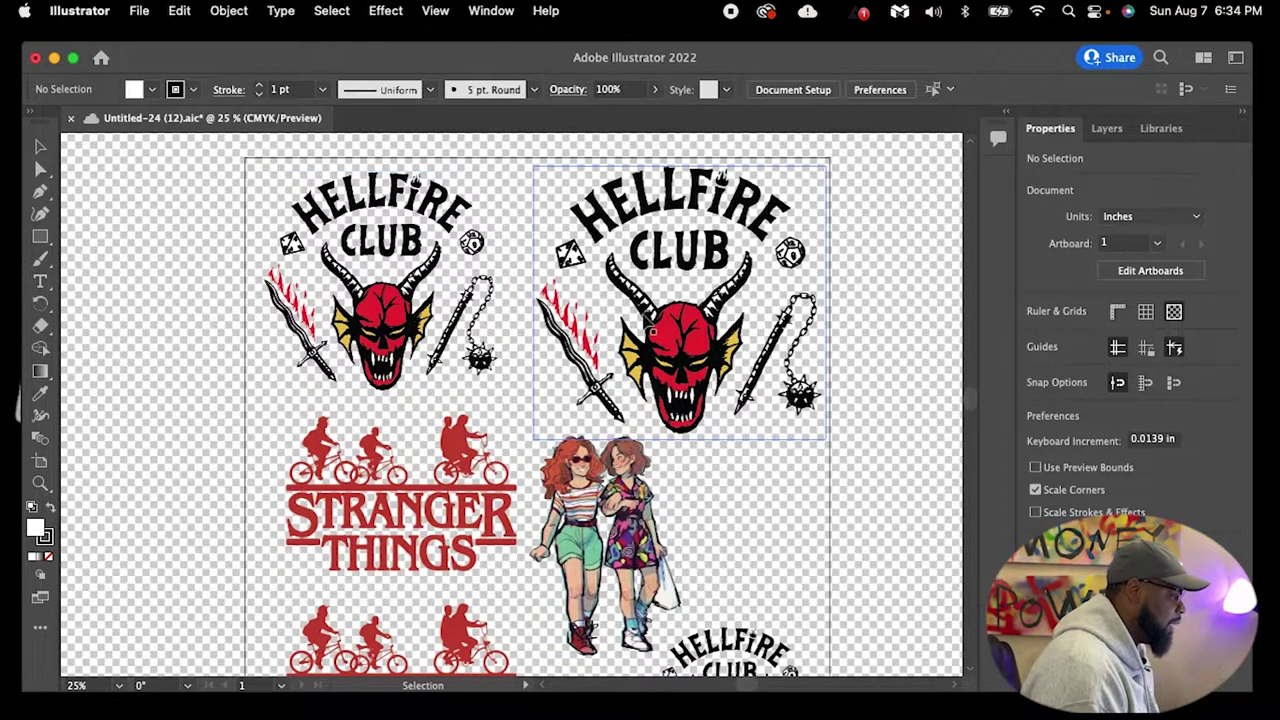
{"action": "left_click_drag", "start_coordinate": [966, 417], "coordinate": [966, 432]}
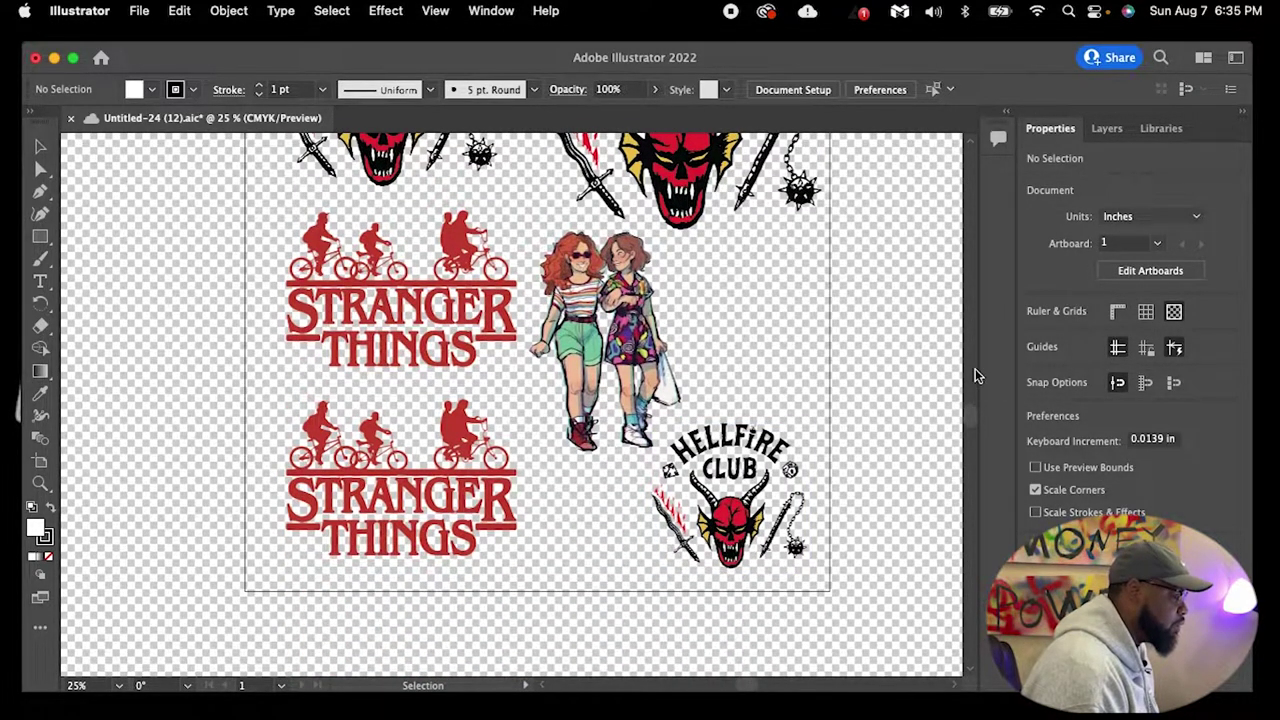
{"action": "left_click_drag", "start_coordinate": [968, 416], "coordinate": [967, 401]}
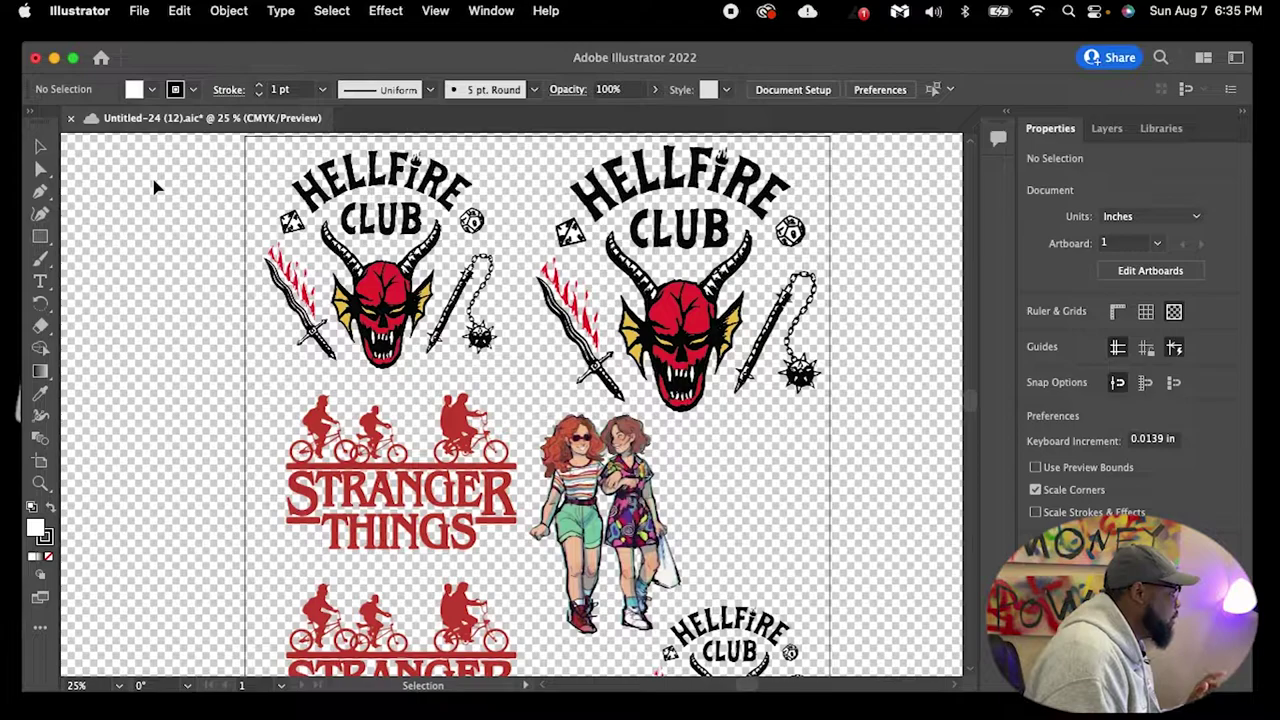
Create a new 22 x 24 in portrait document with one artboard, CMYK color mode and High (300 ppi) raster effects
{"action": "left_click", "coordinate": [136, 12]}
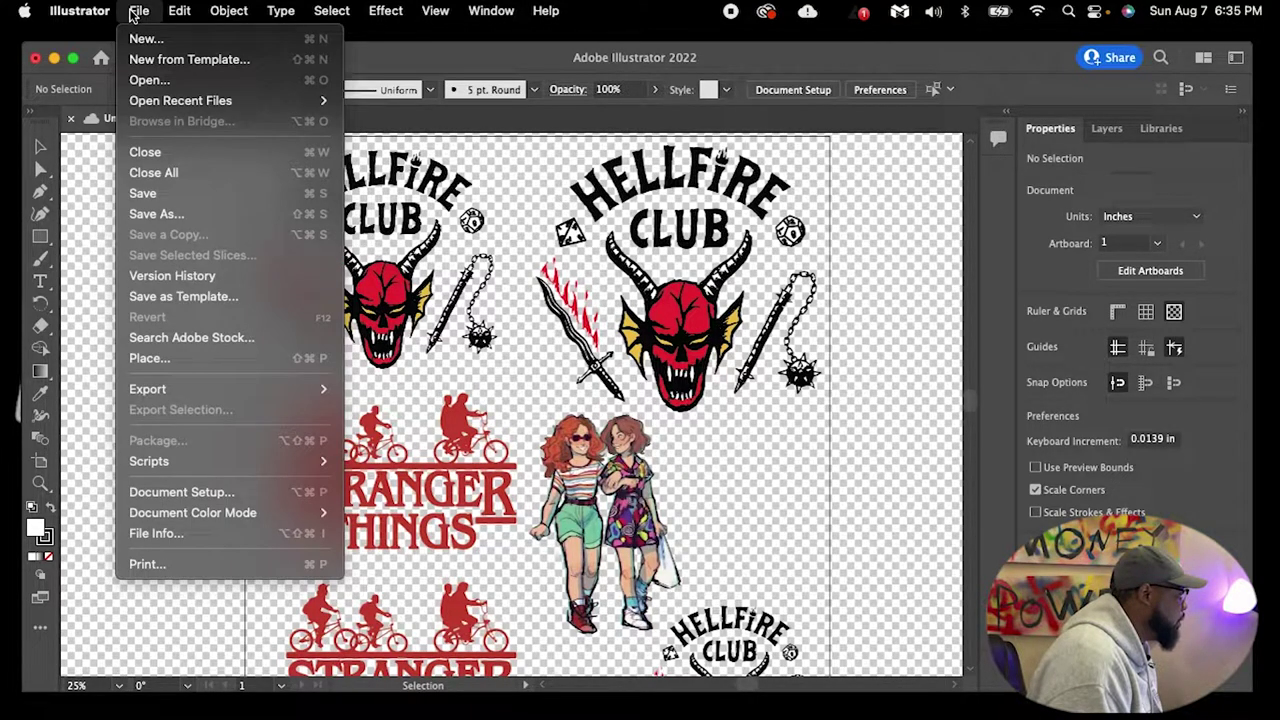
{"action": "left_click", "coordinate": [142, 38]}
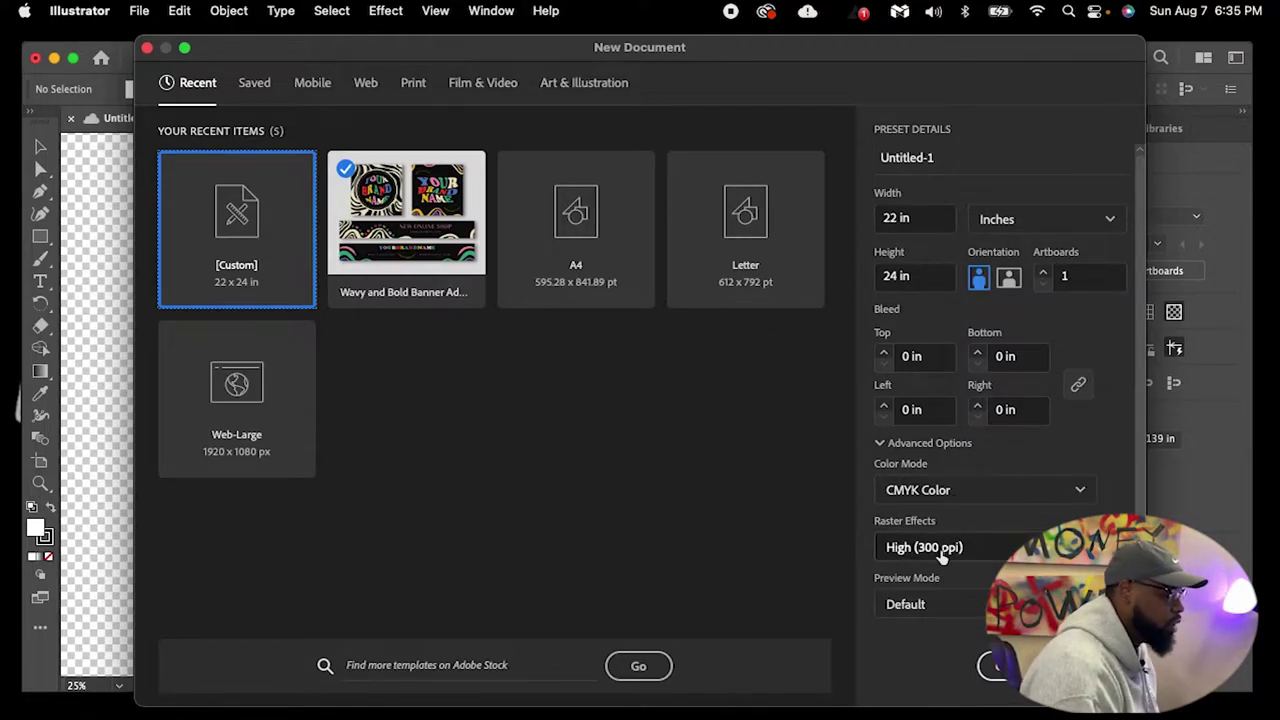
{"action": "left_click", "coordinate": [997, 665]}
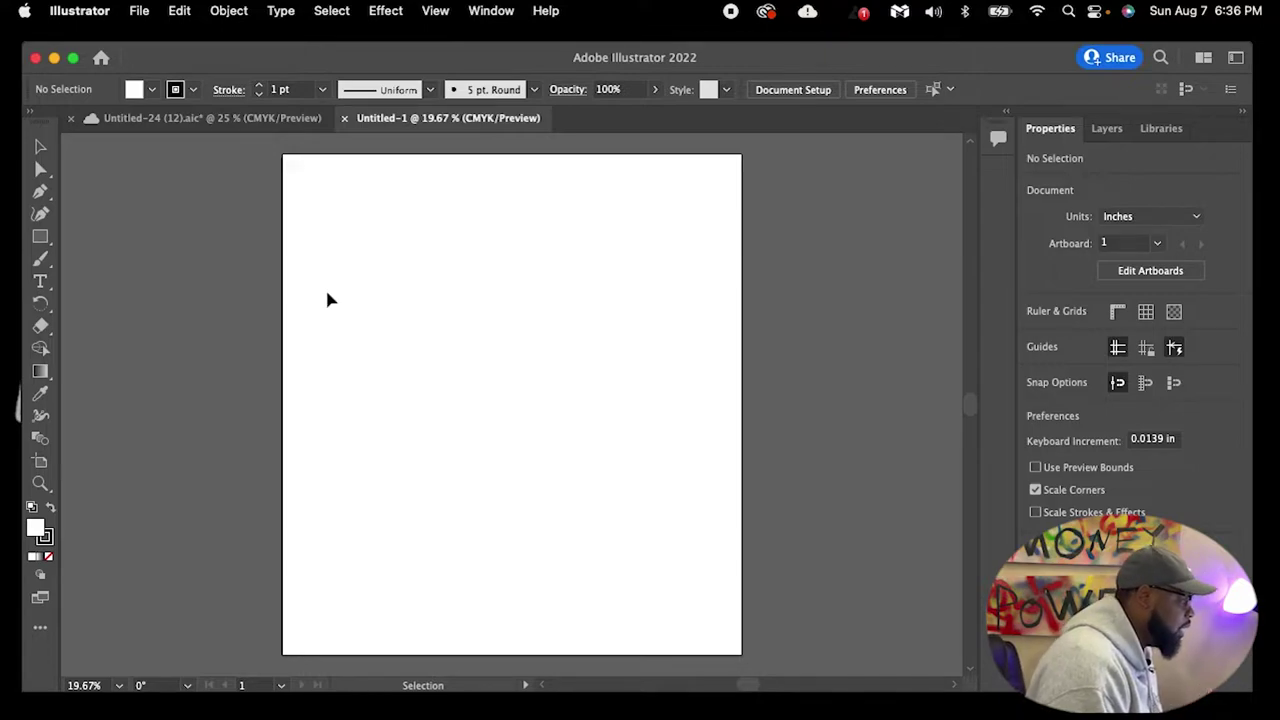
{"action": "scroll", "coordinate": [797, 312], "scroll_direction": "up", "scroll_amount": 6}
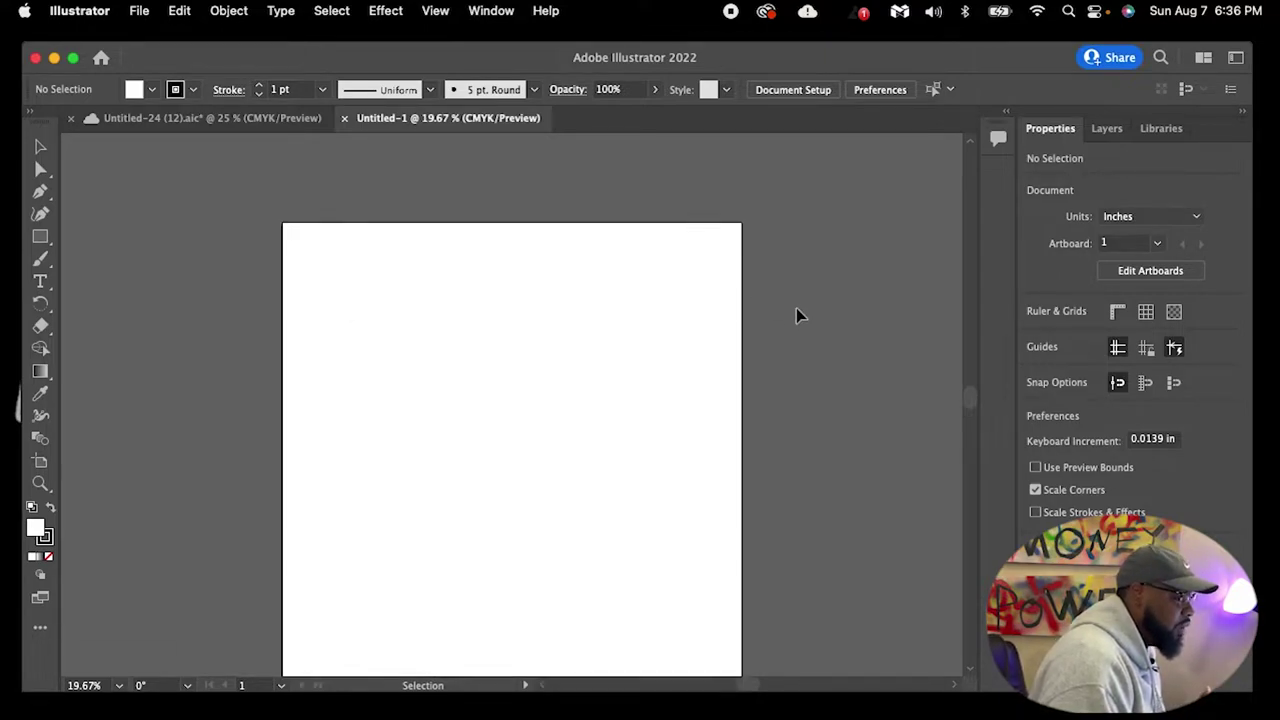
{"action": "scroll", "coordinate": [797, 315], "scroll_direction": "down", "scroll_amount": 4}
{"action": "scroll", "coordinate": [796, 309], "scroll_direction": "down", "scroll_amount": 4}
{"action": "scroll", "coordinate": [794, 310], "scroll_direction": "up", "scroll_amount": 6}
{"action": "scroll", "coordinate": [791, 317], "scroll_direction": "down", "scroll_amount": 5}
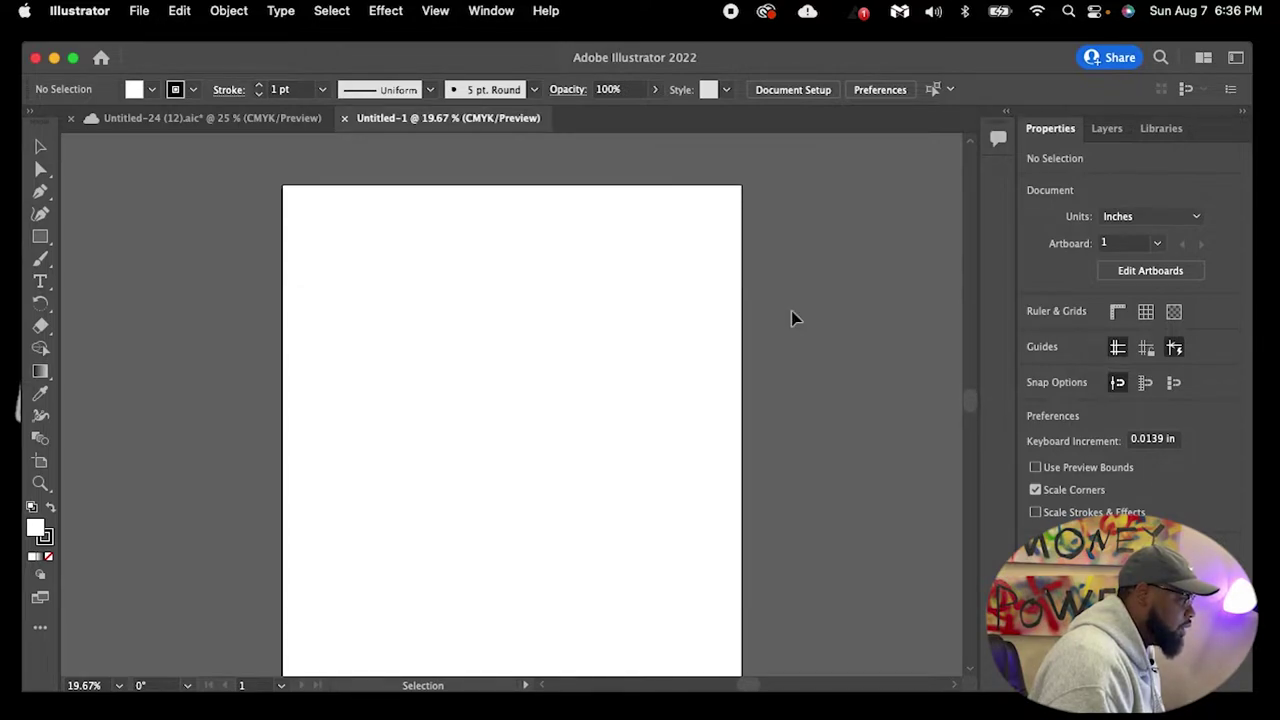
{"action": "scroll", "coordinate": [791, 318], "scroll_direction": "down", "scroll_amount": 1}
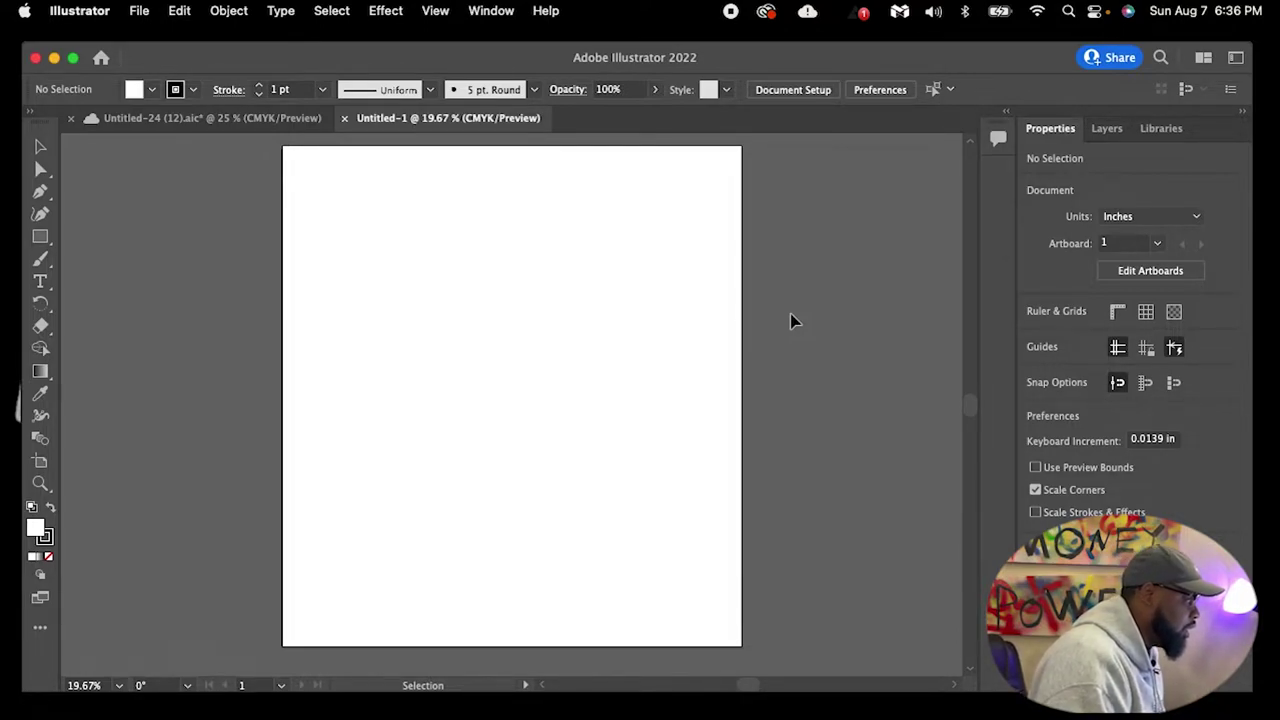
Open the design file ST_Straight Outta Content_Black BG.ai from the Downloads folder
{"action": "left_click", "coordinate": [137, 10]}
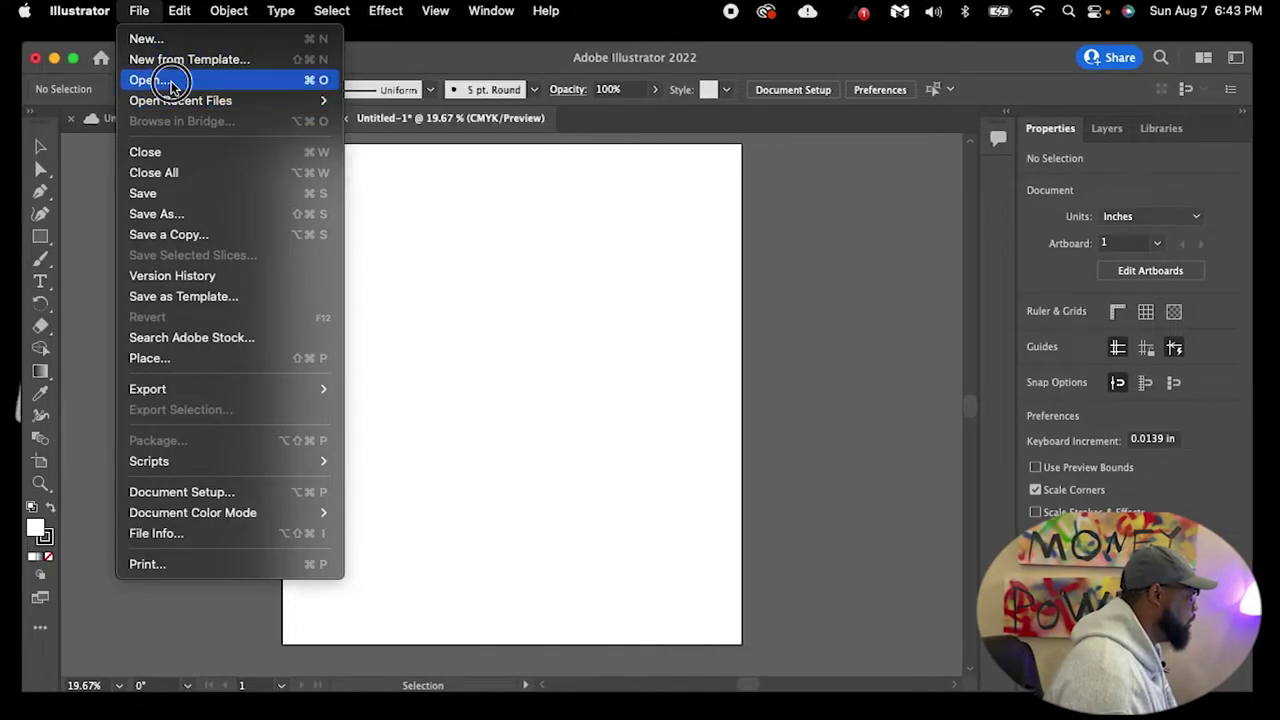
{"action": "left_click", "coordinate": [172, 81]}
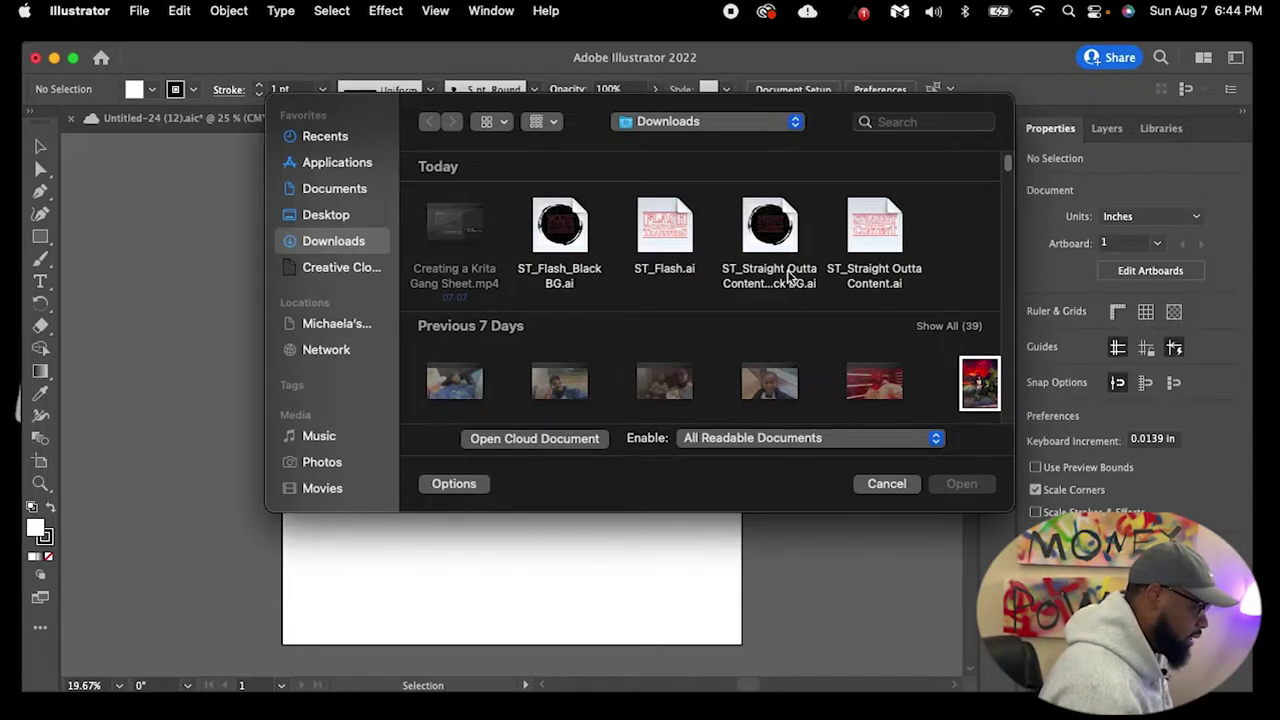
{"action": "left_click", "coordinate": [785, 233]}
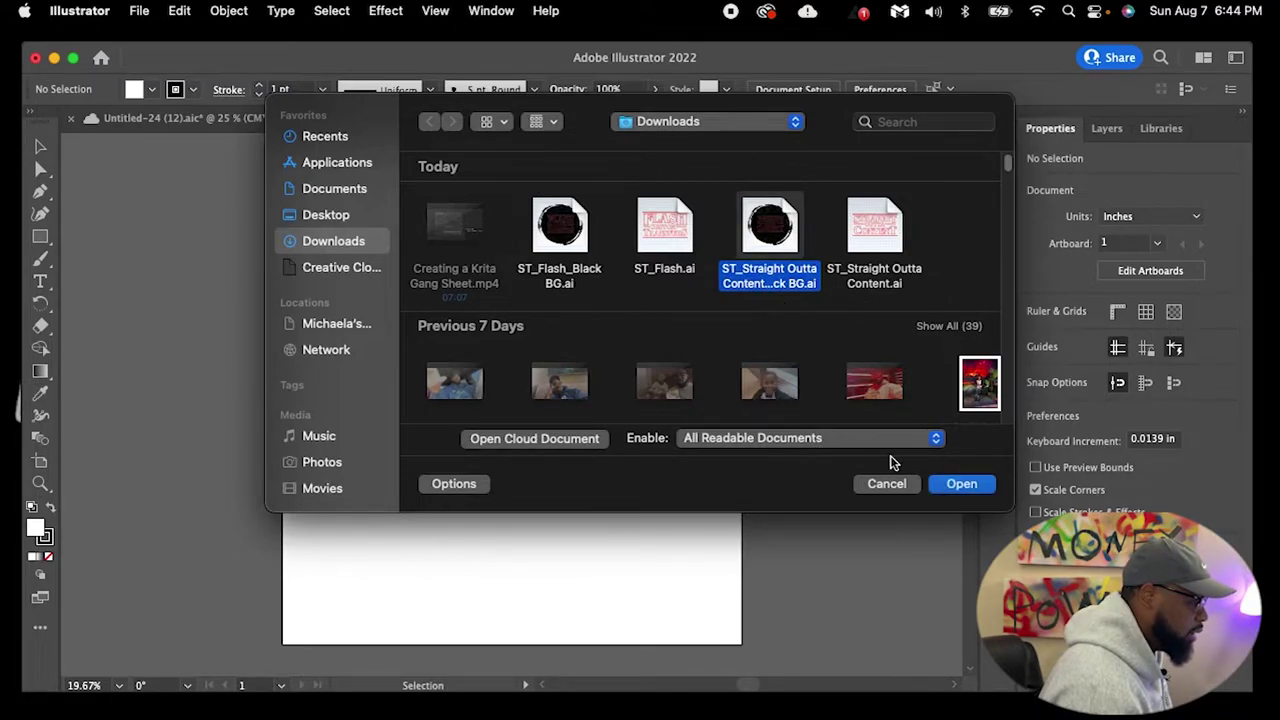
{"action": "left_click", "coordinate": [962, 484]}
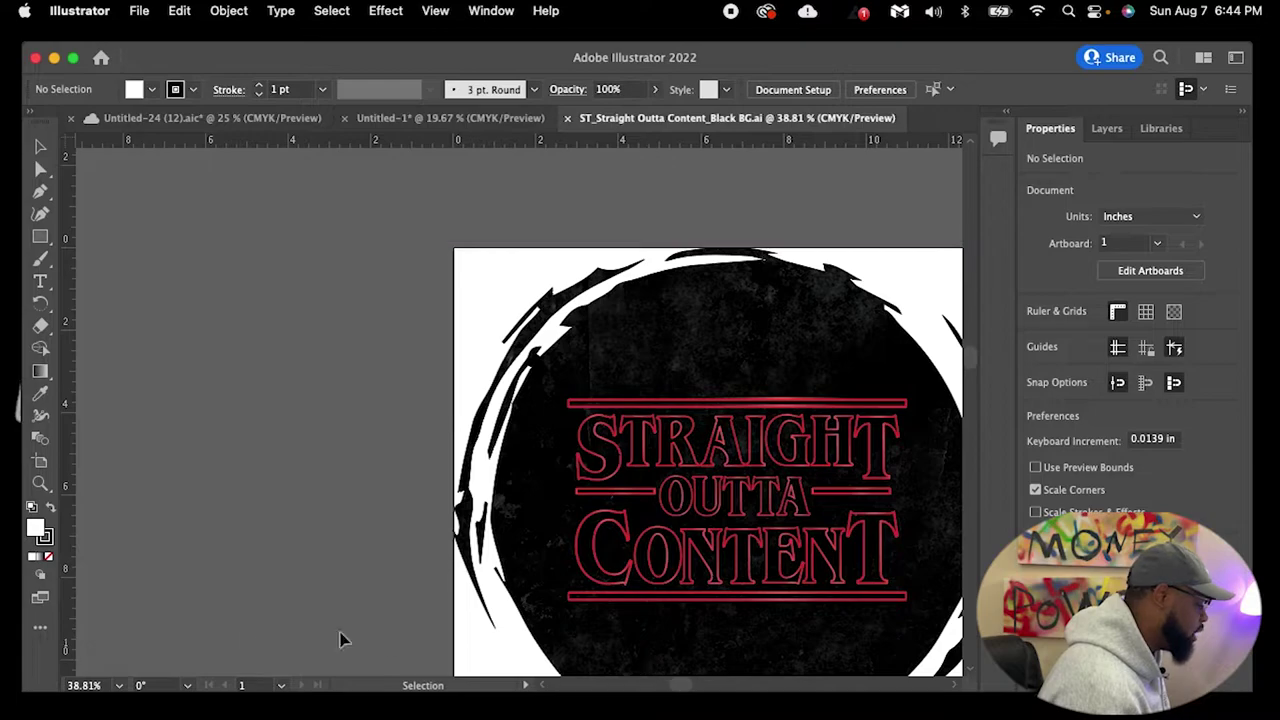
Bring the Straight Outta Content artwork into the Untitled-1 document and place it in the upper-left area of the artboard
{"action": "left_click", "coordinate": [88, 686]}
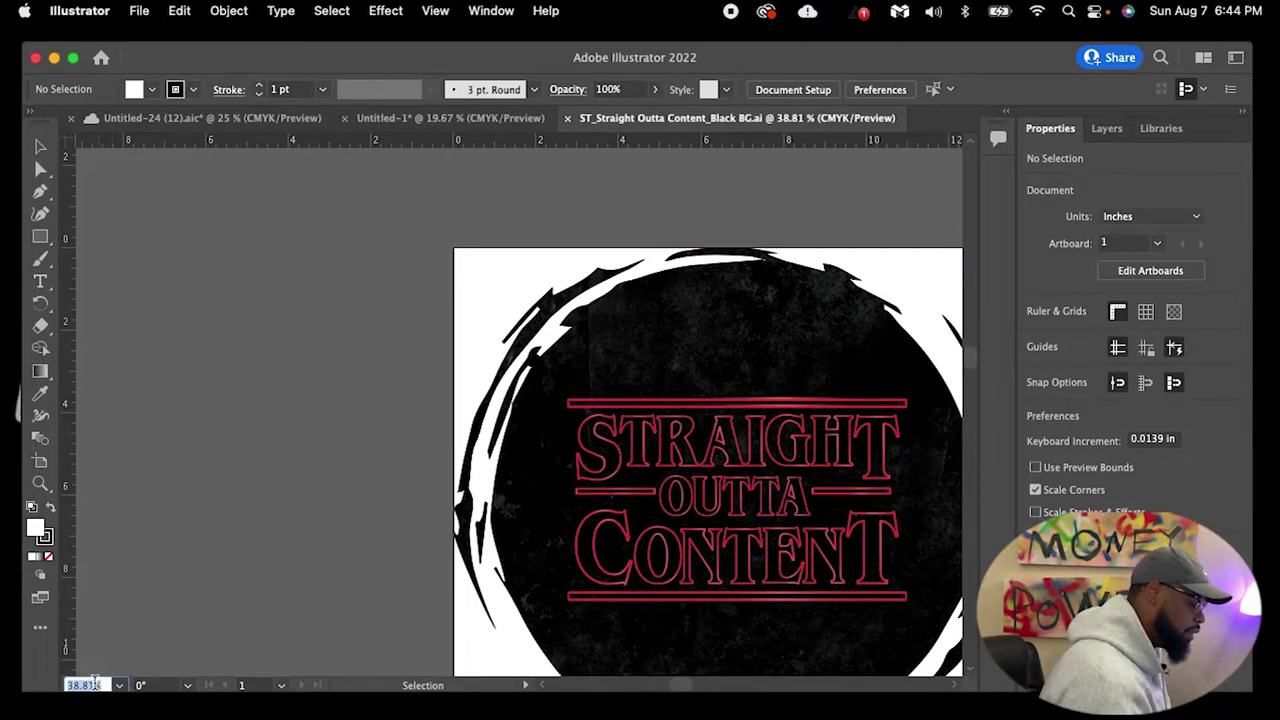
{"action": "type", "text": "25"}
{"action": "key", "text": "Return"}
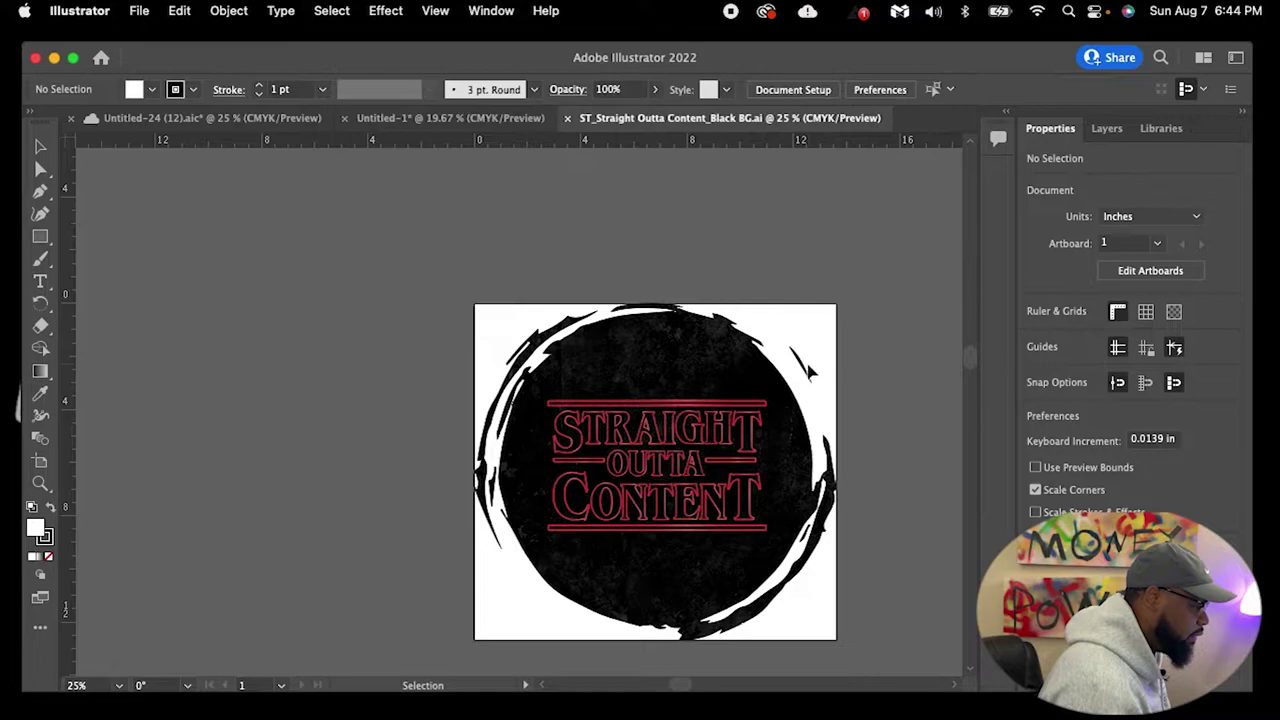
{"action": "left_click", "coordinate": [687, 505]}
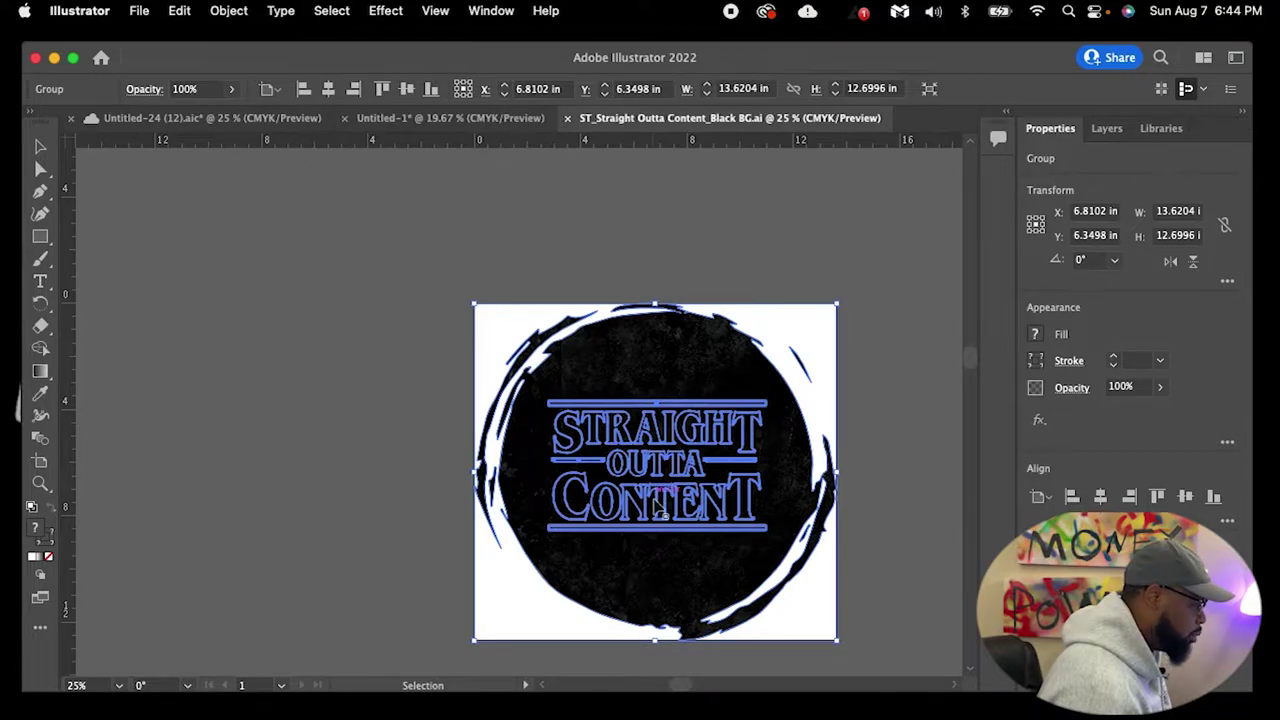
{"action": "left_click", "coordinate": [887, 355]}
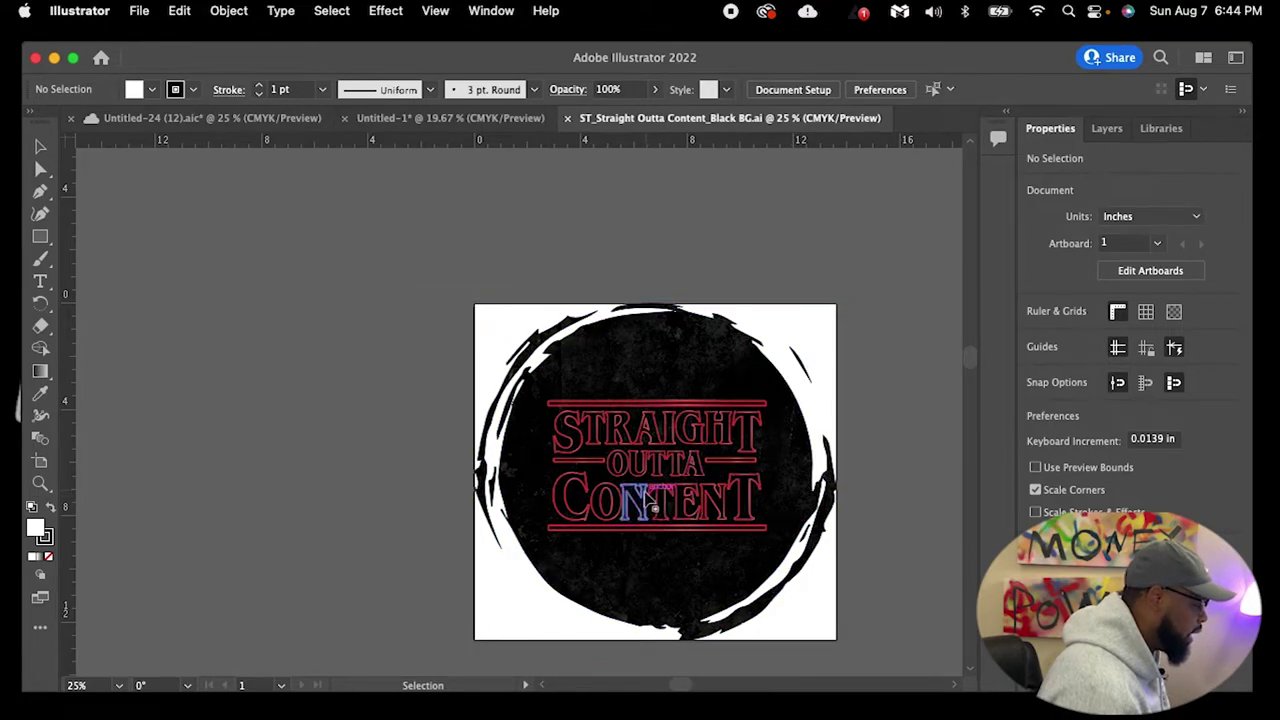
{"action": "left_click", "coordinate": [660, 505]}
{"action": "left_click_drag", "start_coordinate": [660, 505], "coordinate": [390, 244]}
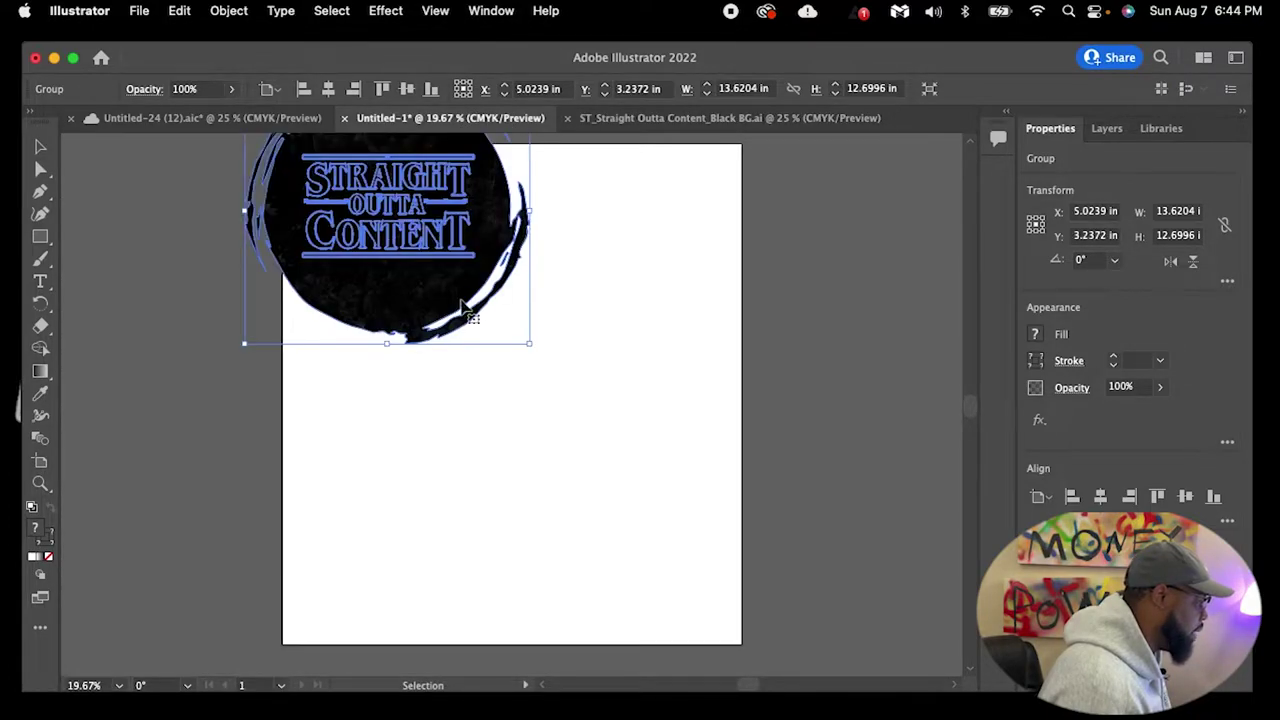
{"action": "left_click", "coordinate": [686, 488]}
{"action": "left_click_drag", "start_coordinate": [455, 302], "coordinate": [503, 385]}
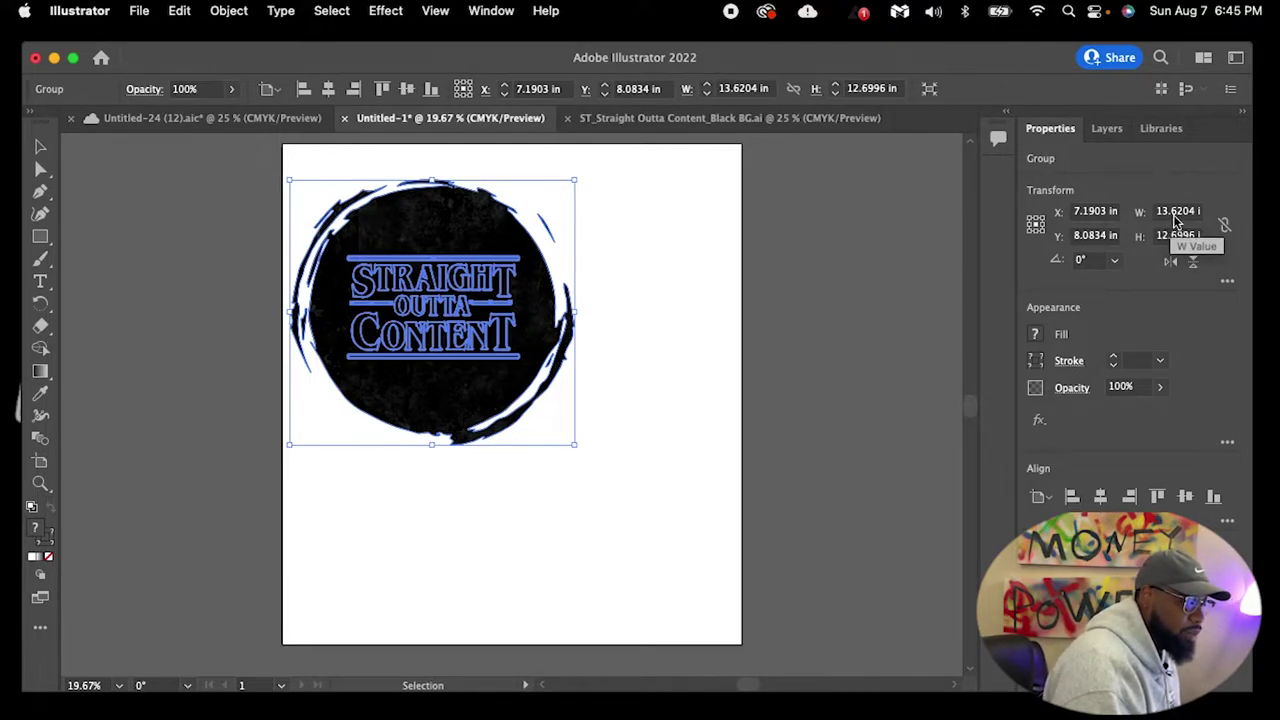
Set the artwork's width to 9 in without constraining its proportions
{"action": "left_click", "coordinate": [1174, 214]}
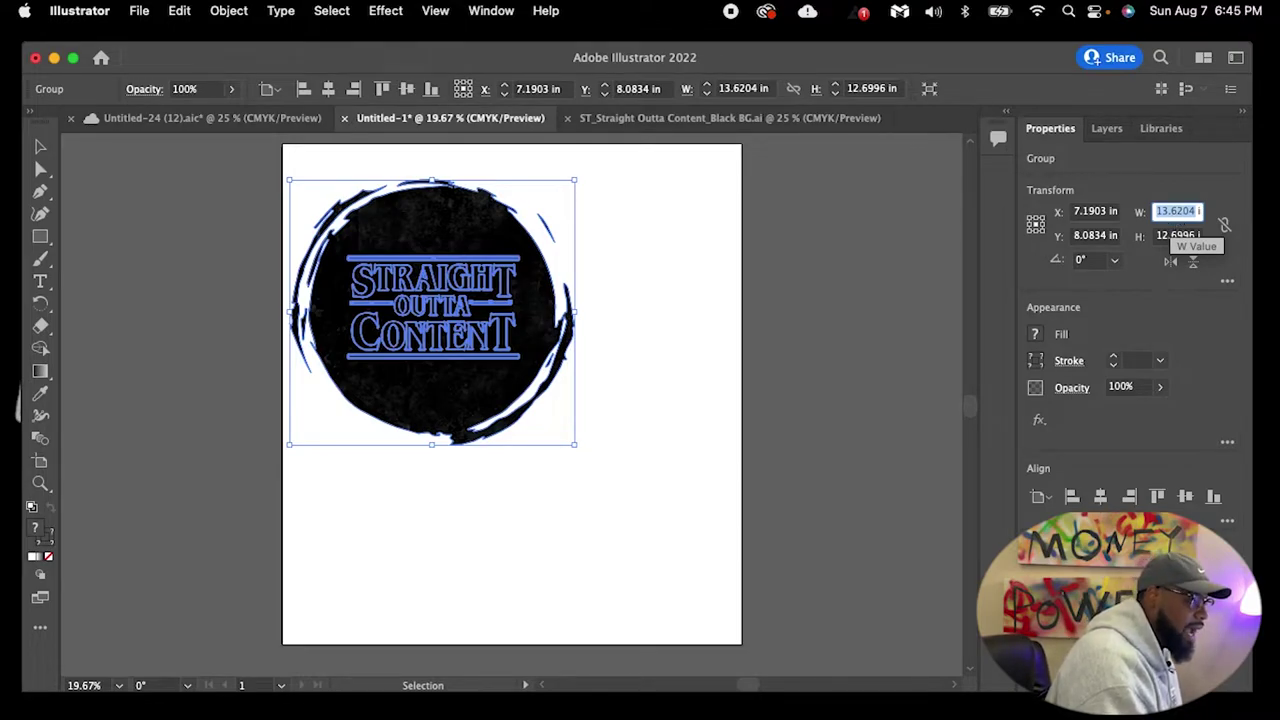
{"action": "type", "text": "9"}
{"action": "key", "text": "Tab"}
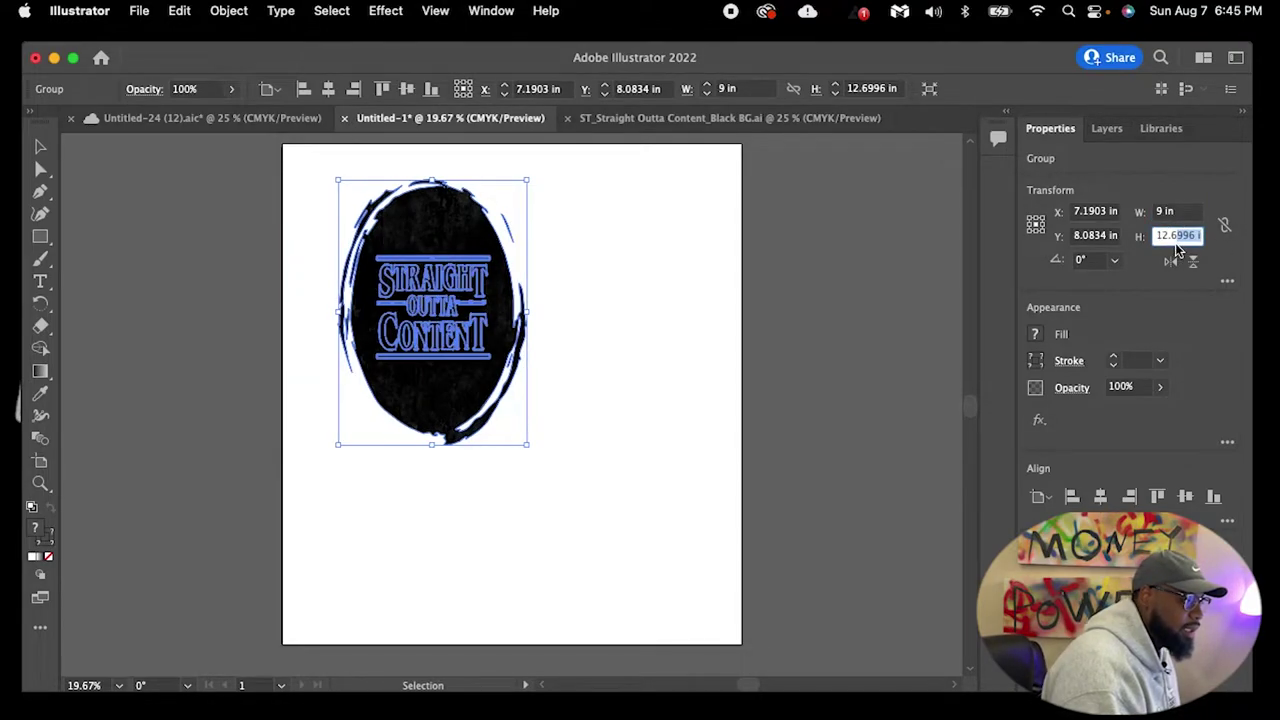
Link the artwork's width and height proportions and set its width to 8 in
{"action": "left_click", "coordinate": [1224, 226]}
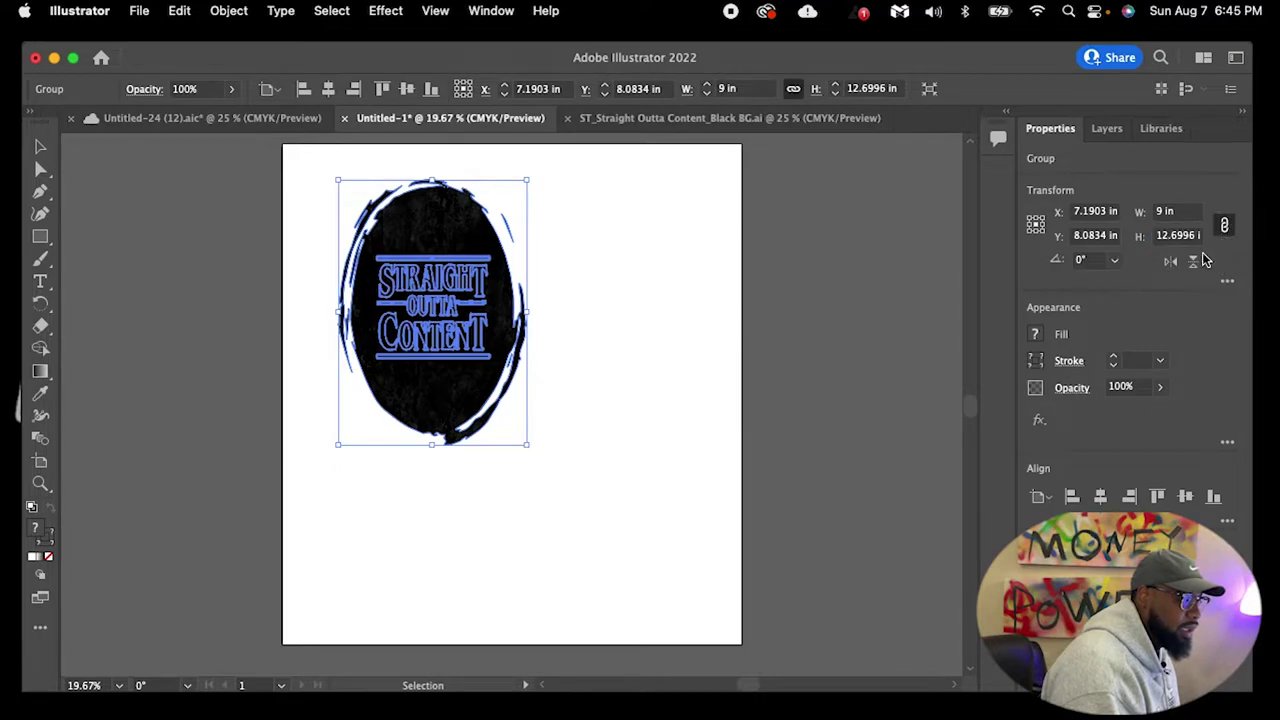
{"action": "left_click", "coordinate": [1177, 214]}
{"action": "type", "text": "8"}
{"action": "key", "text": "Return"}
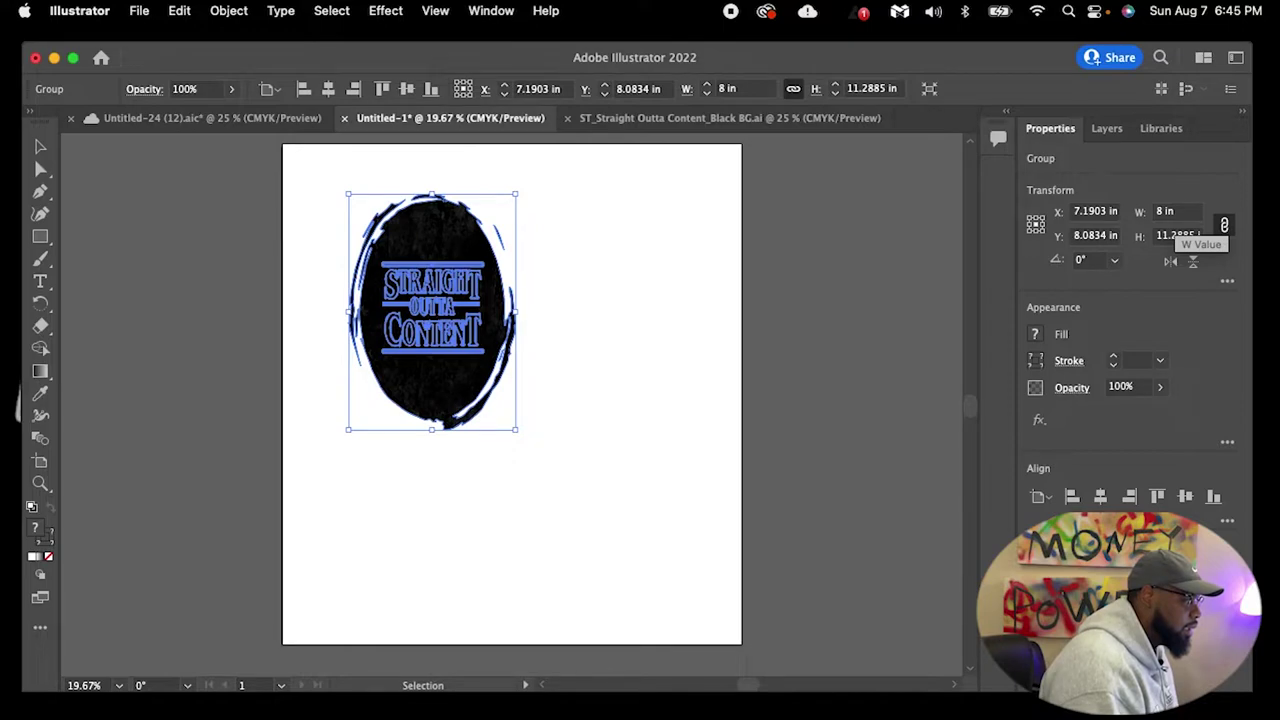
Unlink the artwork's proportions and set only its height to 5 in
{"action": "left_click", "coordinate": [1224, 226]}
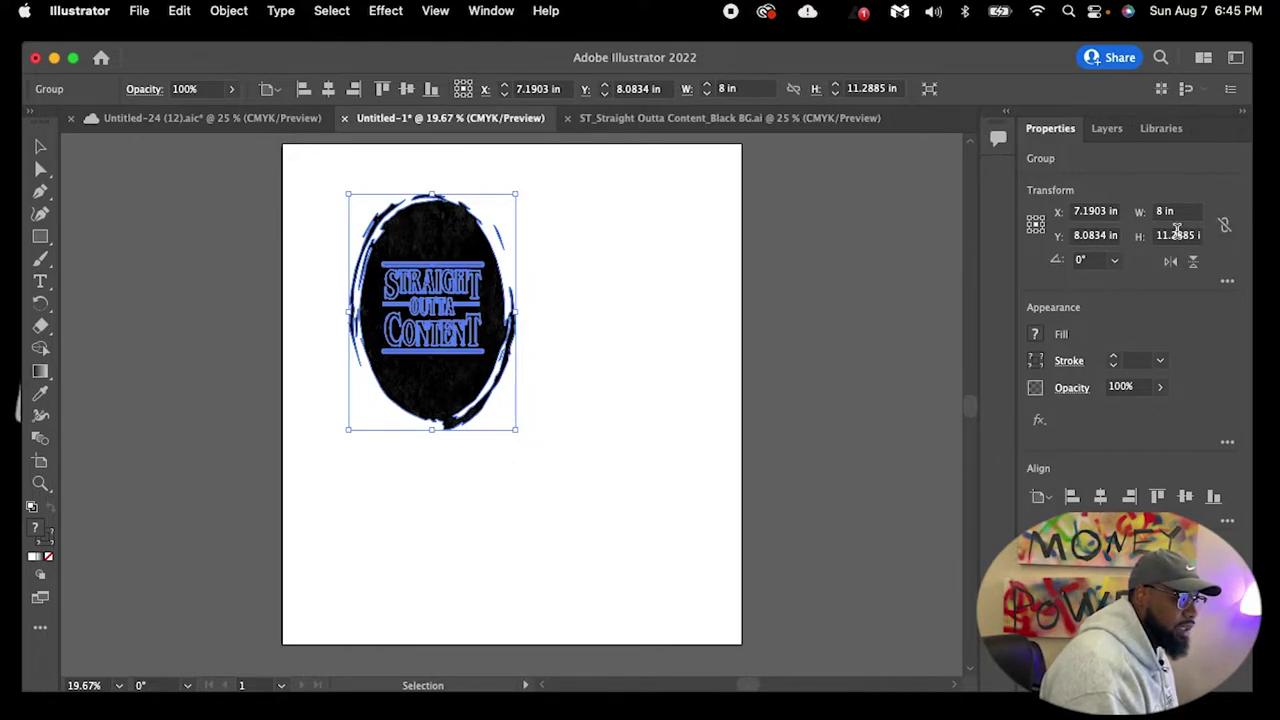
{"action": "left_click", "coordinate": [1176, 233]}
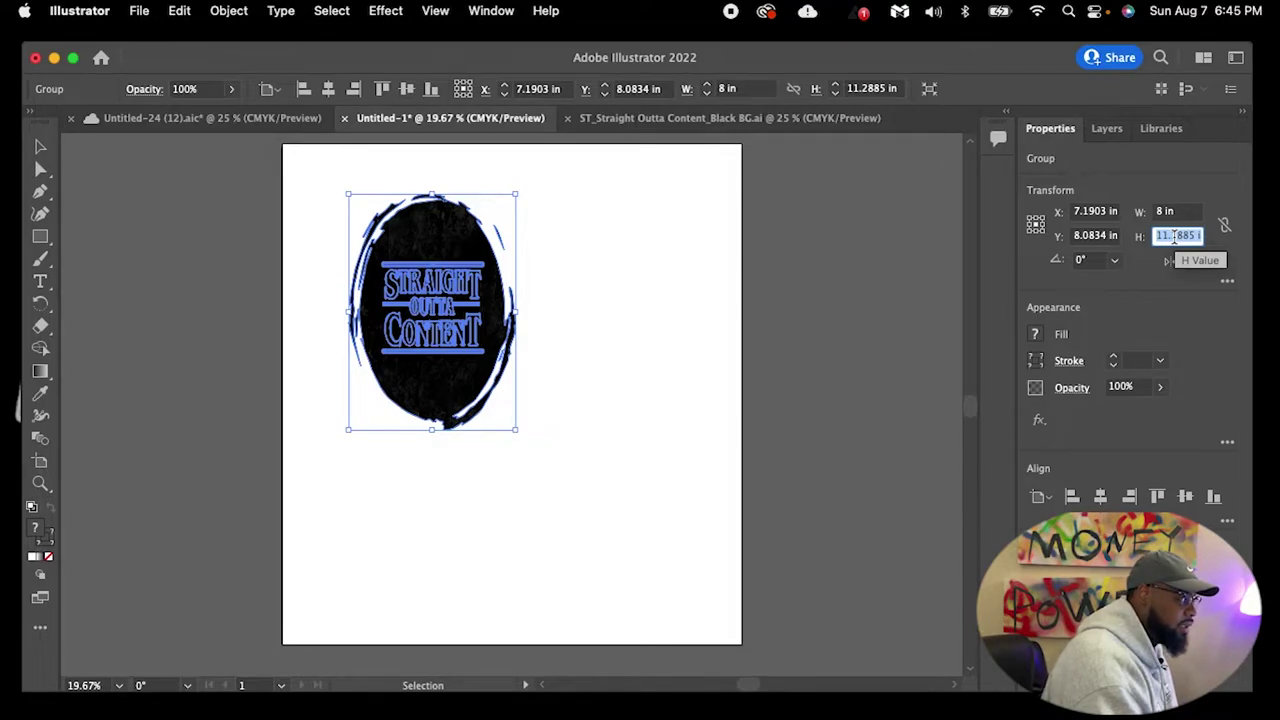
{"action": "type", "text": "5"}
{"action": "key", "text": "Return"}
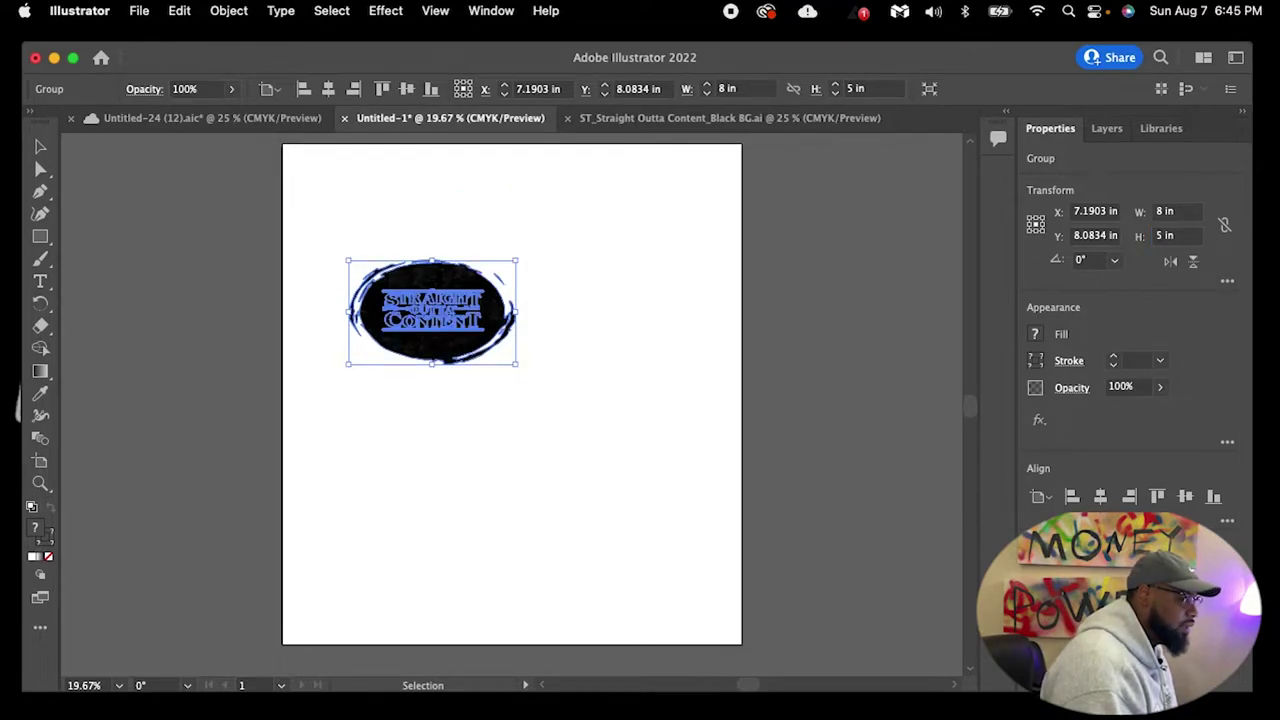
Constrain the artwork's proportions again and scale it to a width of 10 in
{"action": "left_click", "coordinate": [1224, 226]}
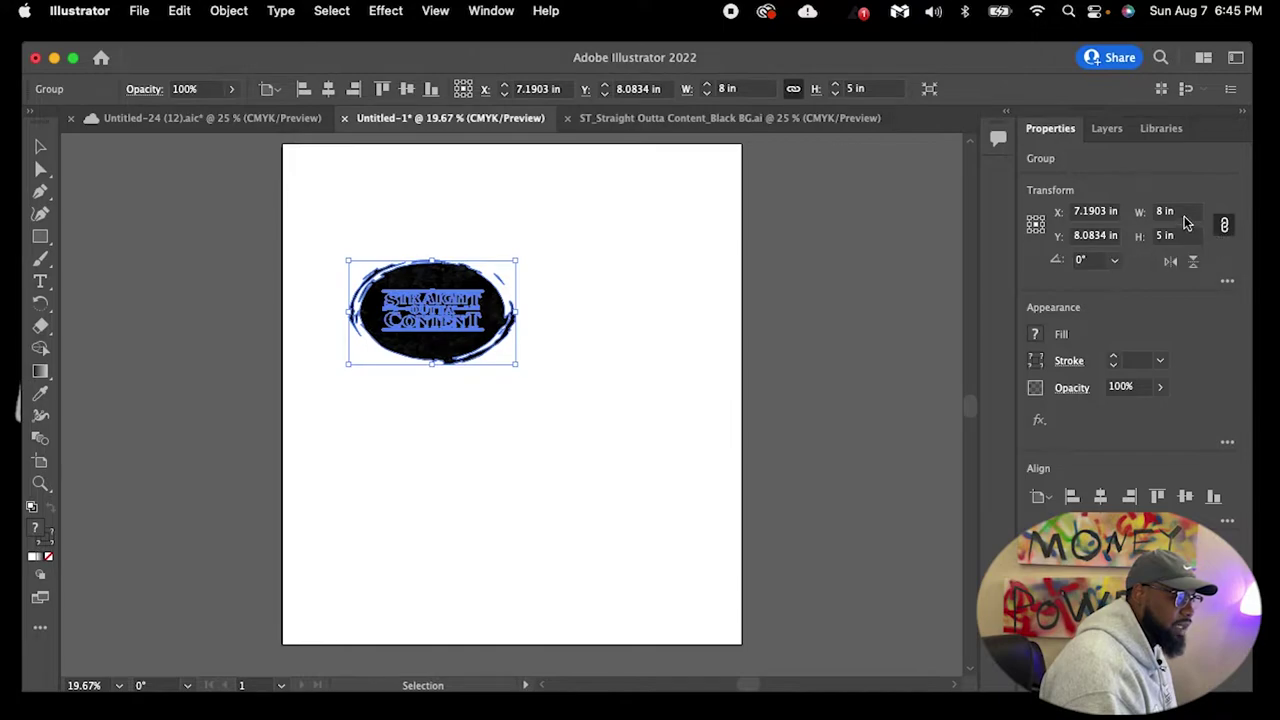
{"action": "left_click", "coordinate": [1179, 213]}
{"action": "type", "text": "10"}
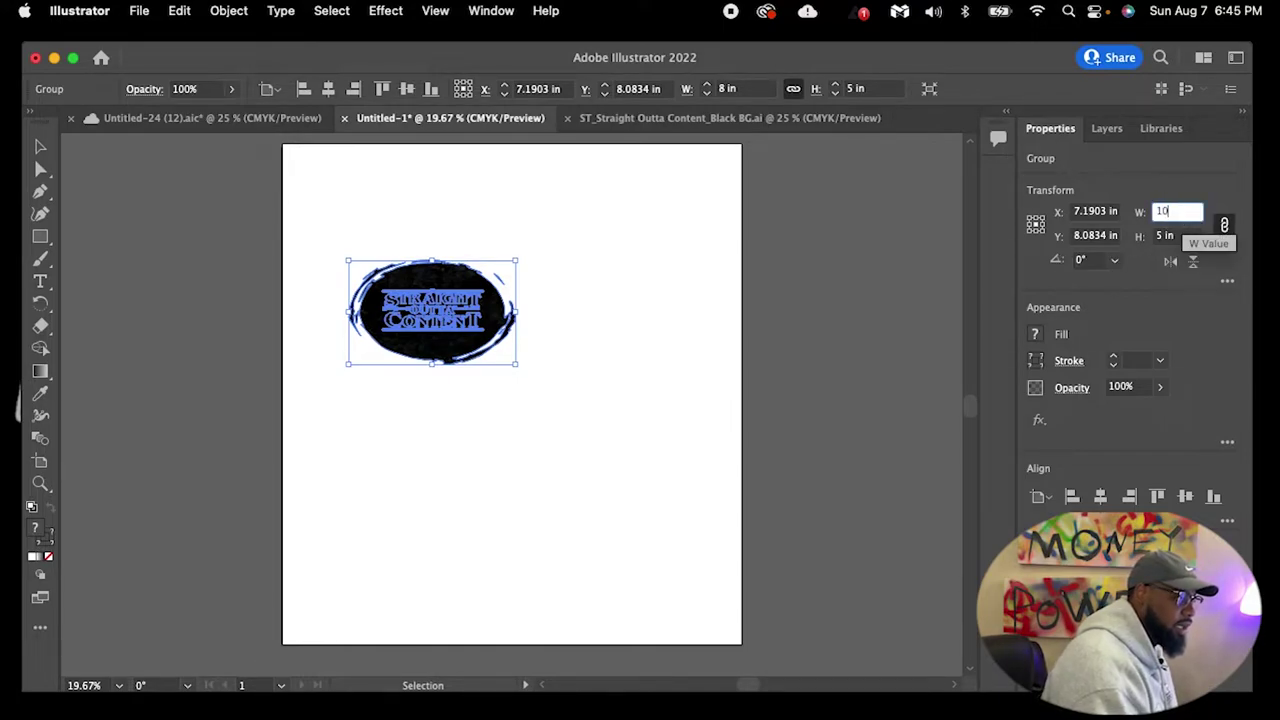
{"action": "key", "text": "Return"}
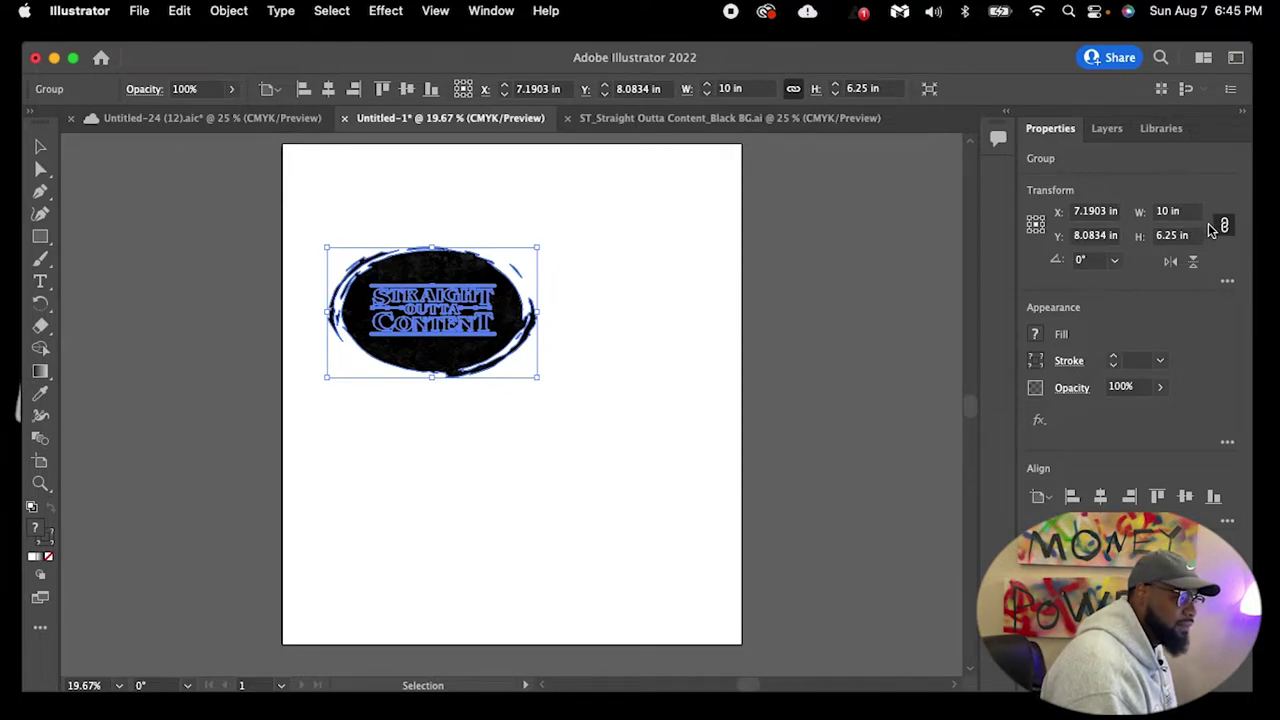
Unlink the artwork's width and height proportions and set only its height to 7 in
{"action": "left_click", "coordinate": [1224, 225]}
{"action": "left_click", "coordinate": [1163, 237]}
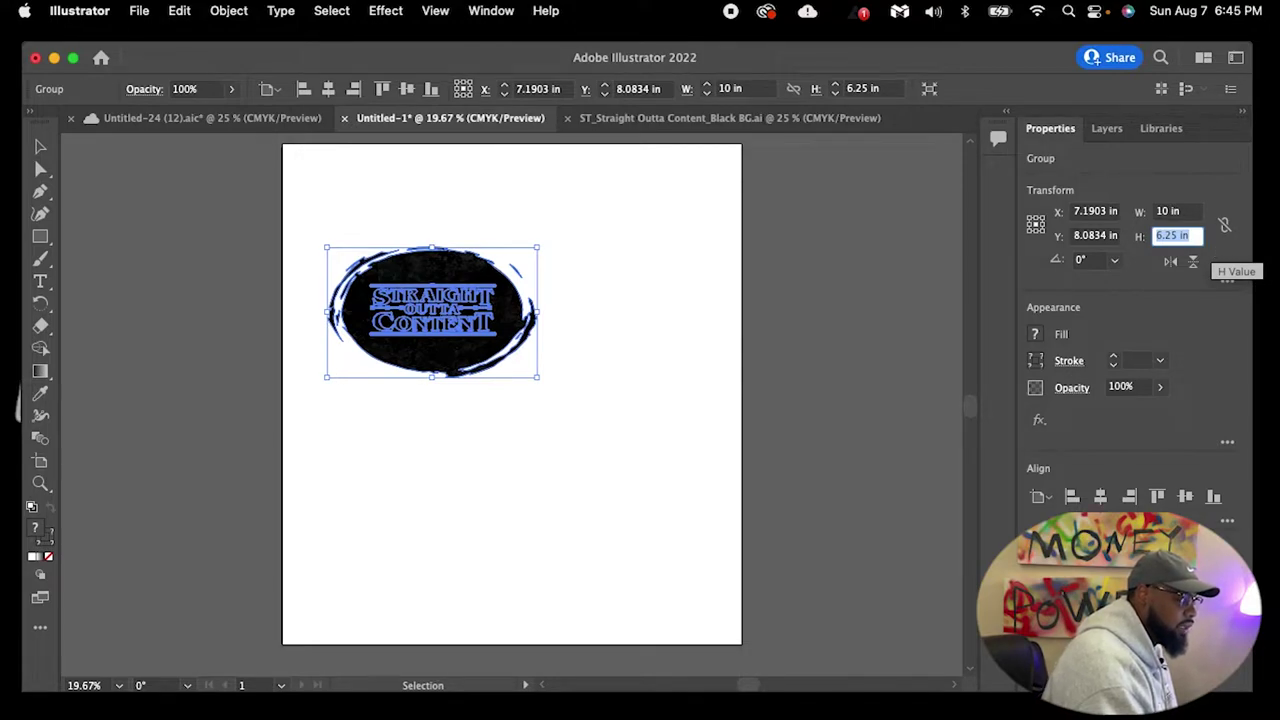
{"action": "type", "text": "7"}
{"action": "key", "text": "Return"}
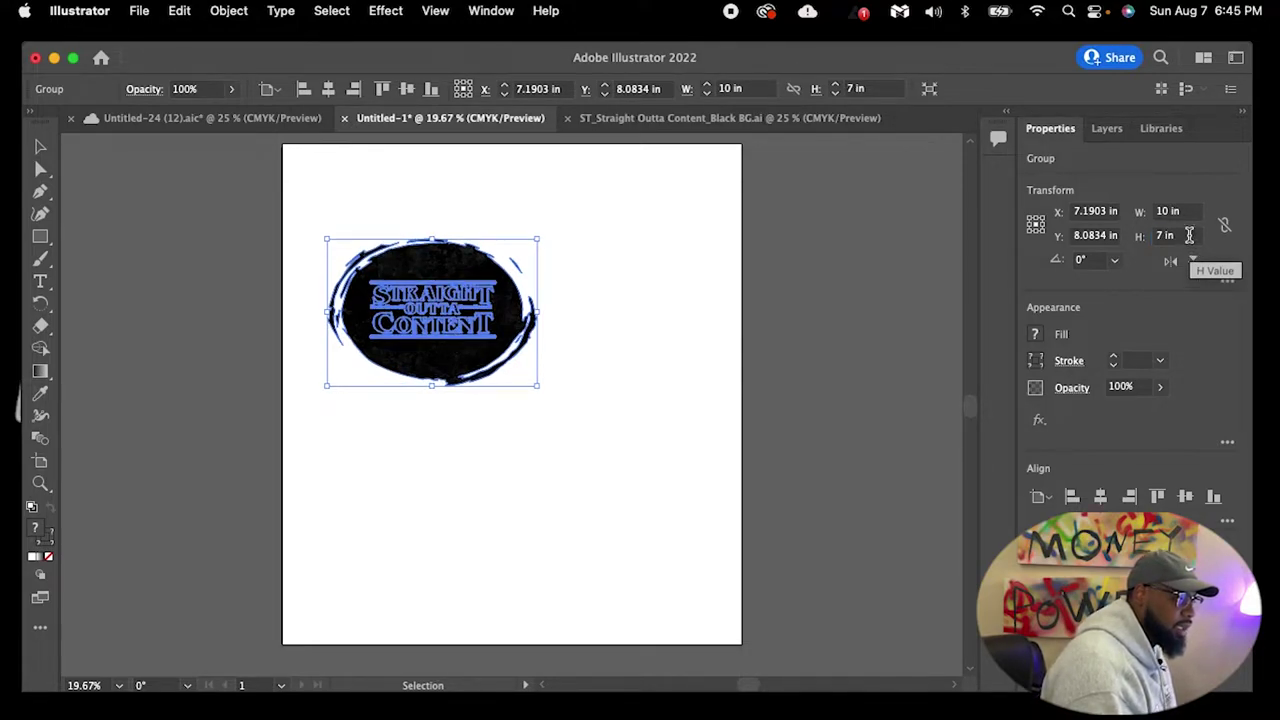
Set the artwork's height to 10 in and move it into the artboard's upper-left corner
{"action": "left_click", "coordinate": [1190, 238]}
{"action": "type", "text": "10"}
{"action": "key", "text": "Return"}
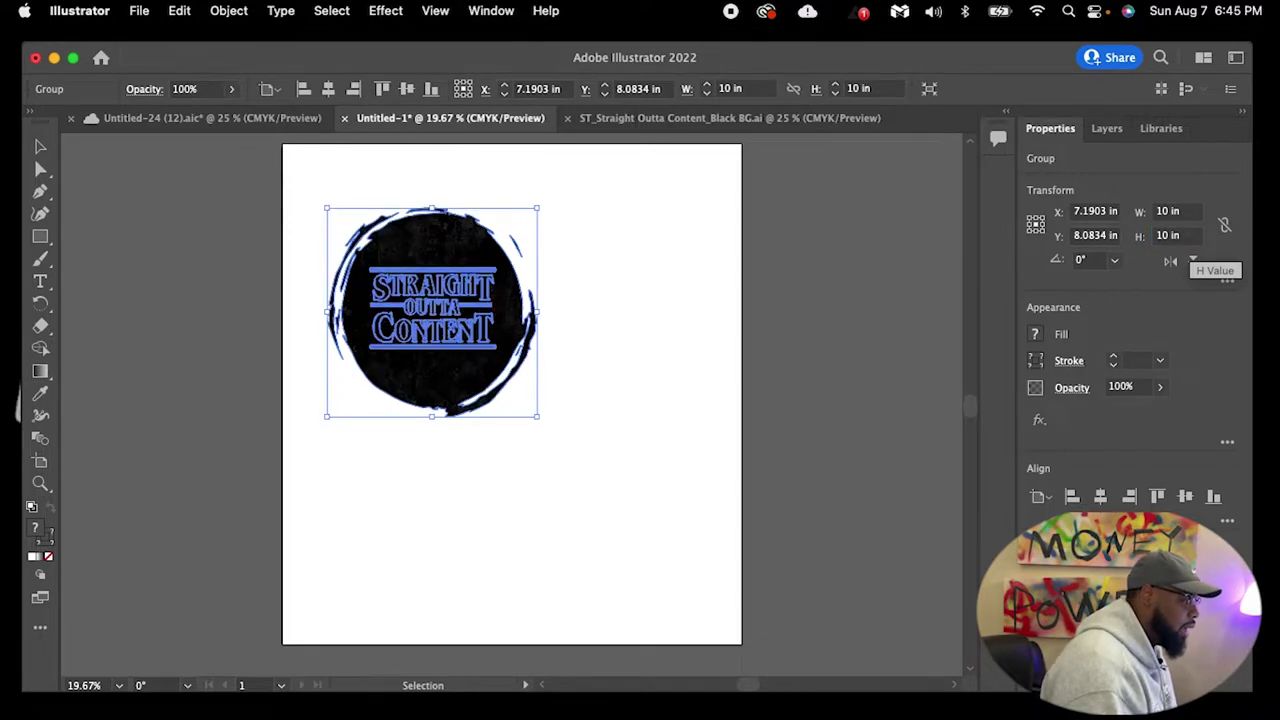
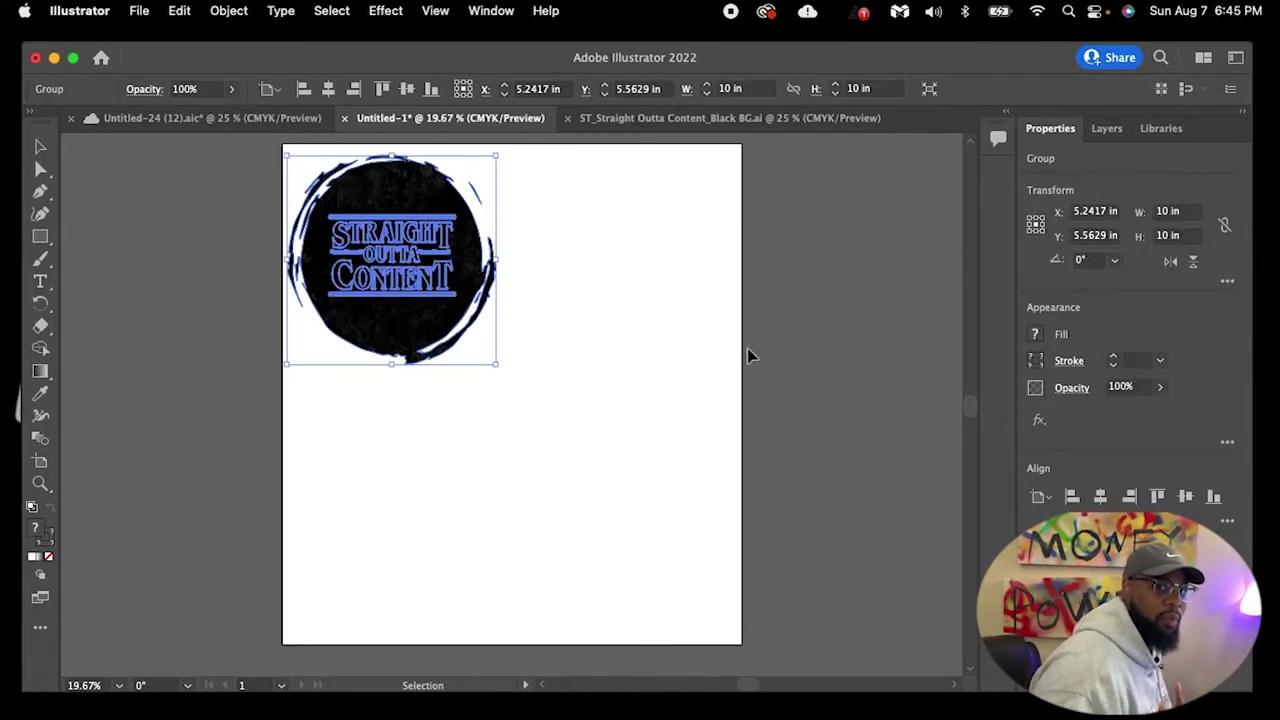
{"action": "left_click", "coordinate": [610, 342]}
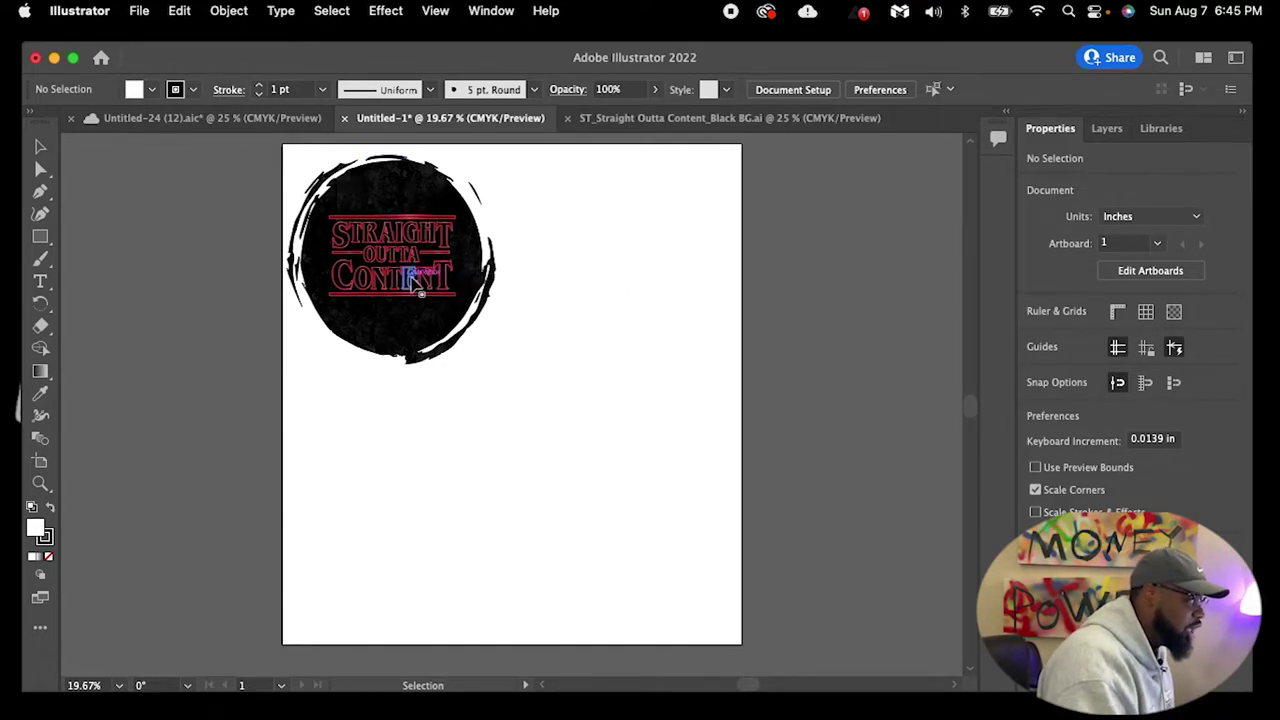
Show the transparency grid and examine the artwork's edges and lettering at 300% zoom
{"action": "left_click", "coordinate": [1173, 311]}
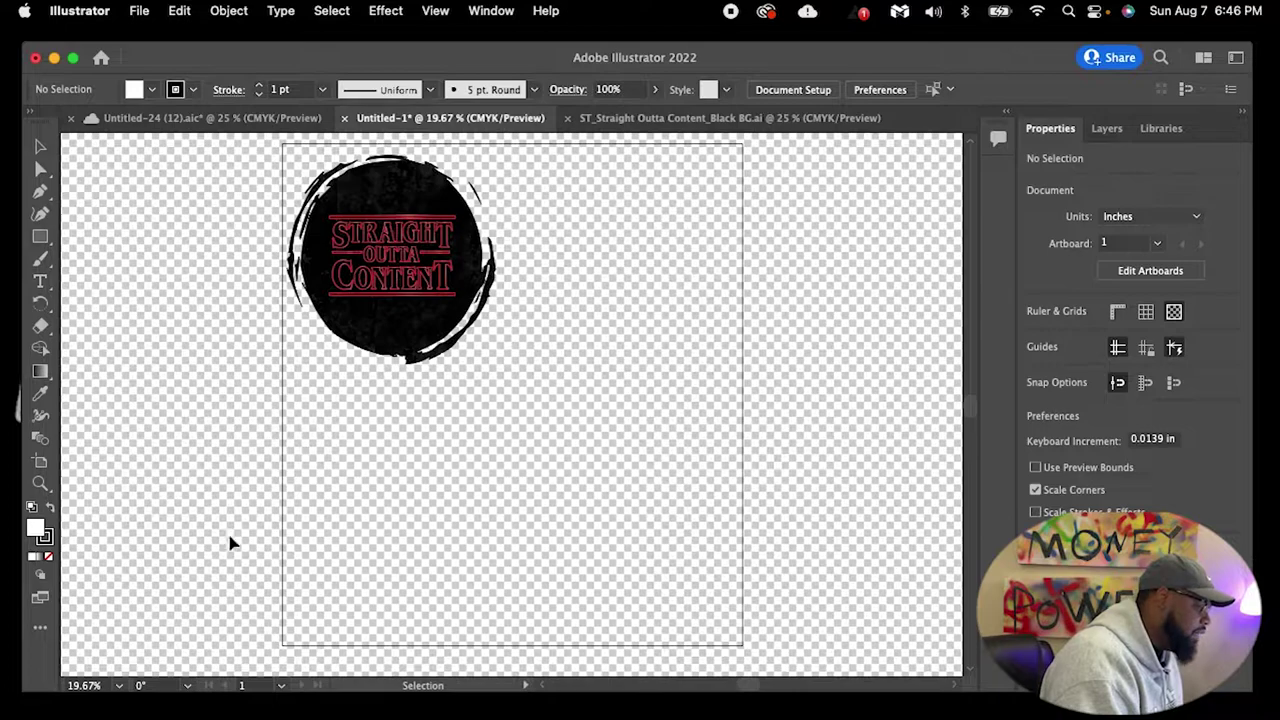
{"action": "left_click", "coordinate": [346, 350]}
{"action": "left_click", "coordinate": [85, 685]}
{"action": "type", "text": "300"}
{"action": "key", "text": "Return"}
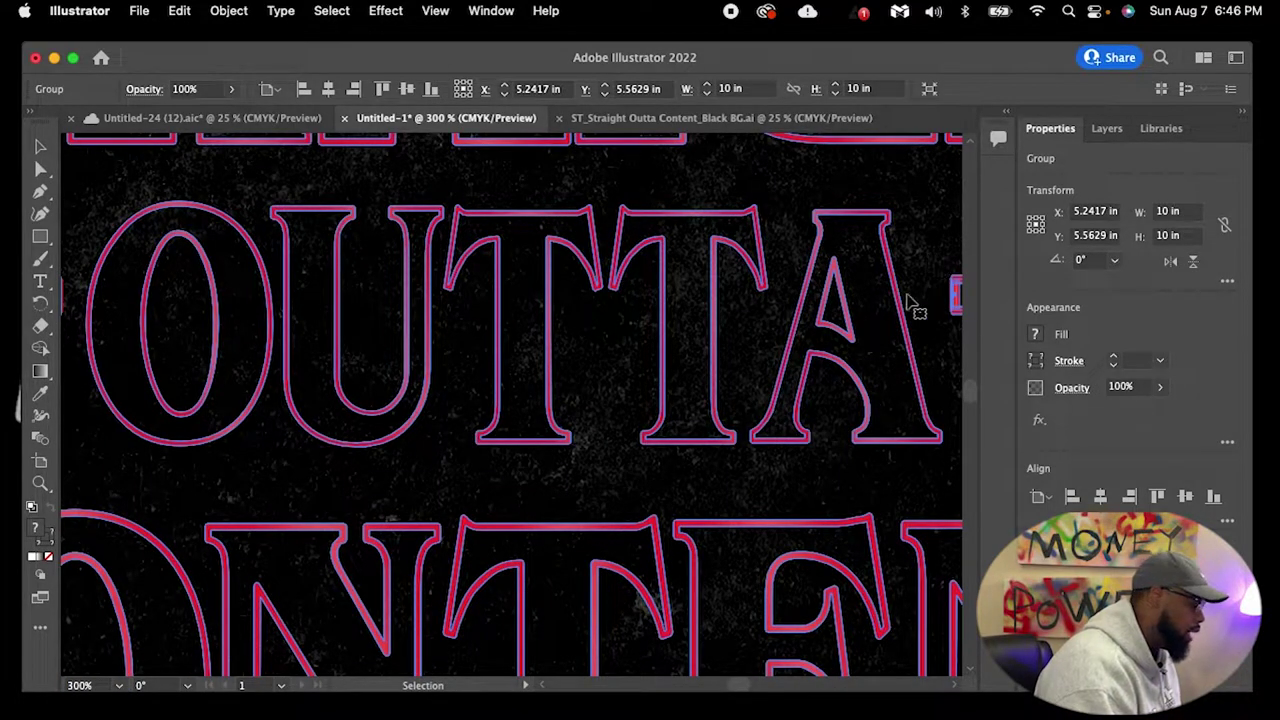
{"action": "scroll", "coordinate": [720, 688], "scroll_direction": "left", "scroll_amount": 15}
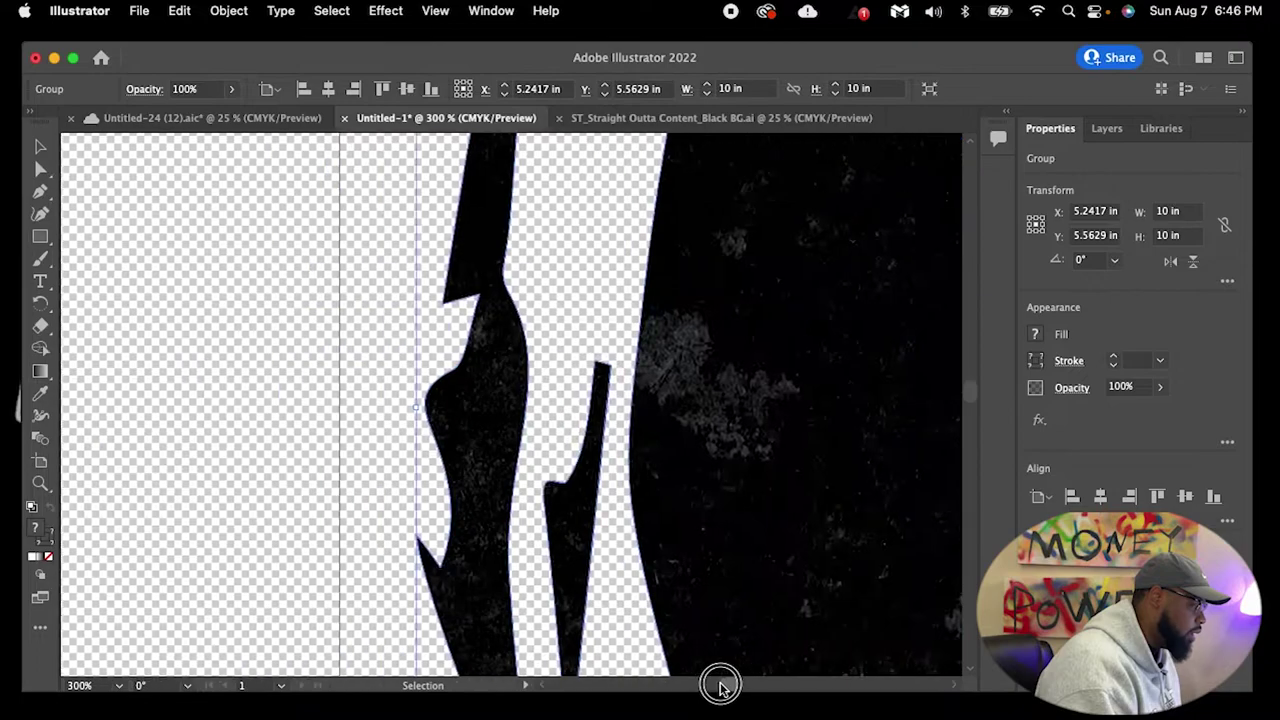
{"action": "left_click", "coordinate": [672, 578]}
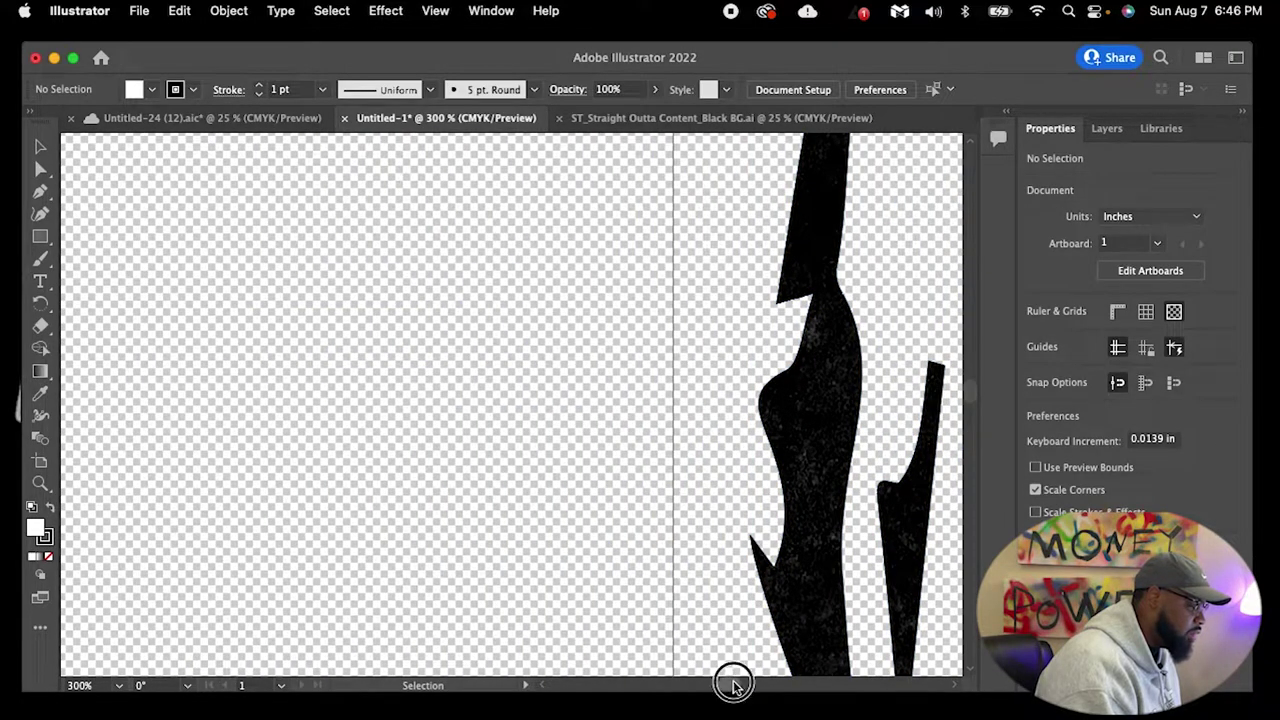
{"action": "scroll", "coordinate": [733, 686], "scroll_direction": "right", "scroll_amount": 10}
{"action": "scroll", "coordinate": [737, 683], "scroll_direction": "right", "scroll_amount": 3}
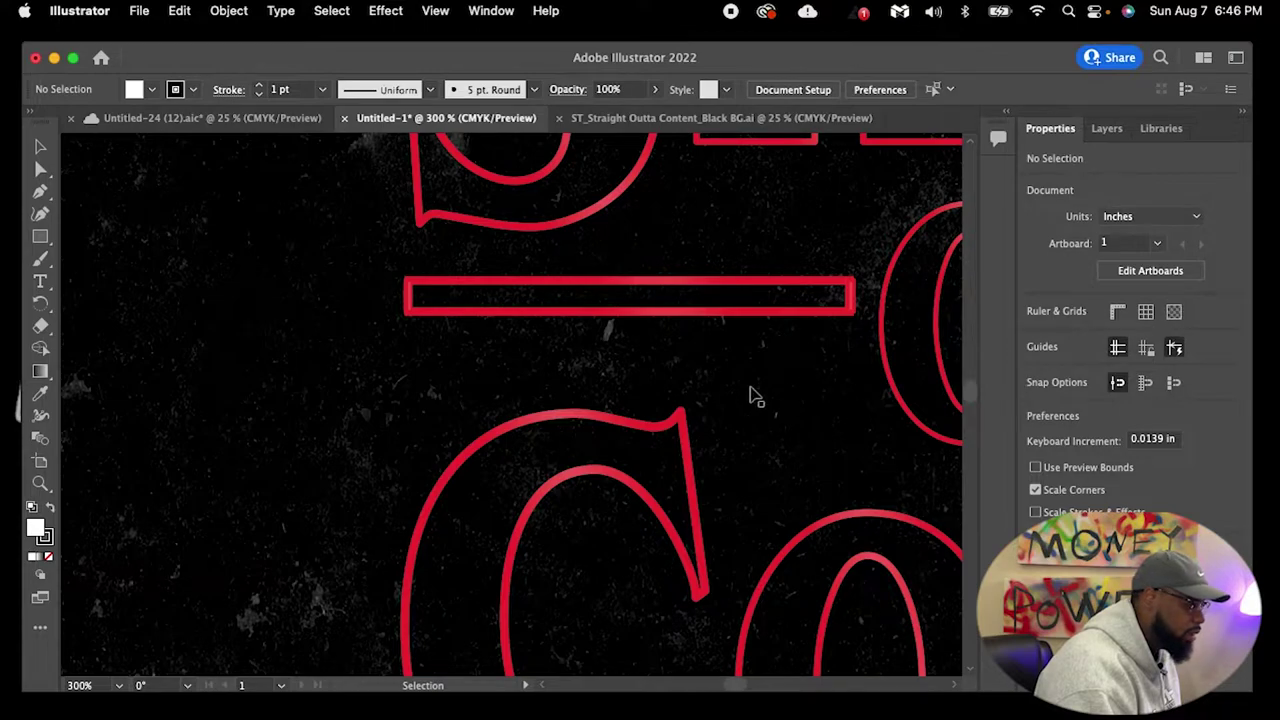
Turn off the transparency grid to check the artwork's edges against the white artboard, and return the zoom to 25%
{"action": "scroll", "coordinate": [727, 683], "scroll_direction": "right", "scroll_amount": 15}
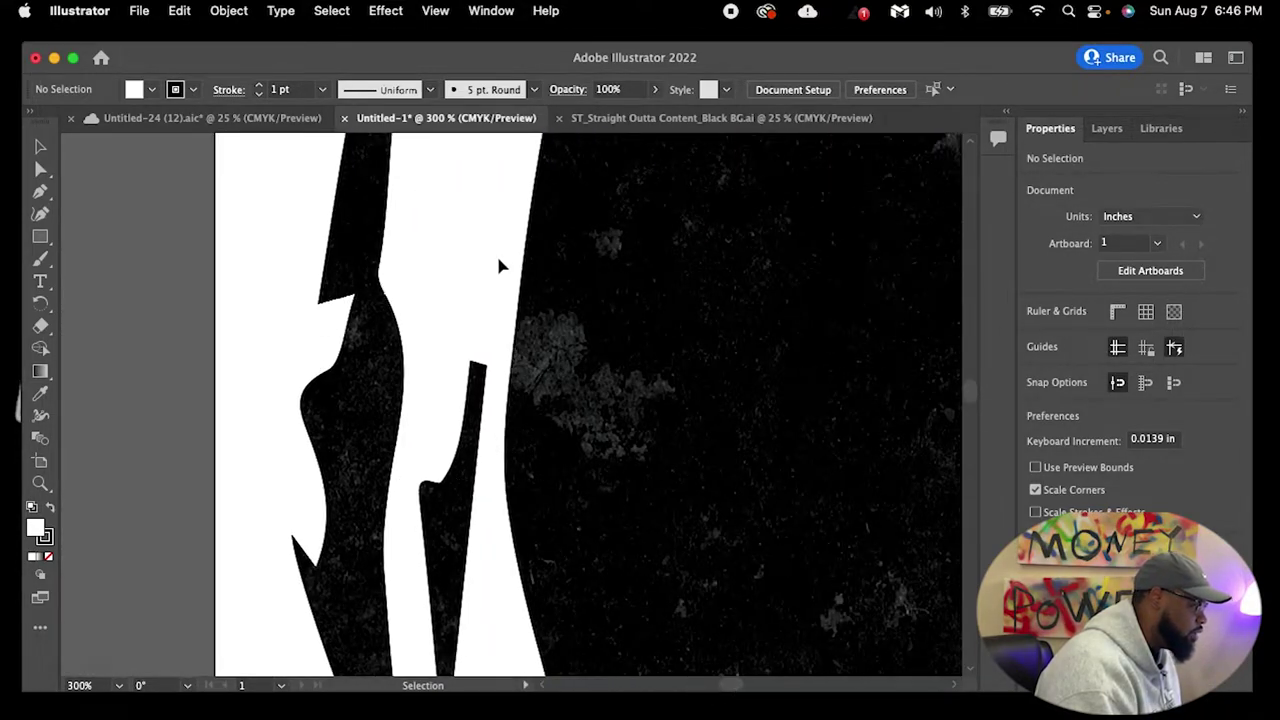
{"action": "left_click", "coordinate": [727, 685]}
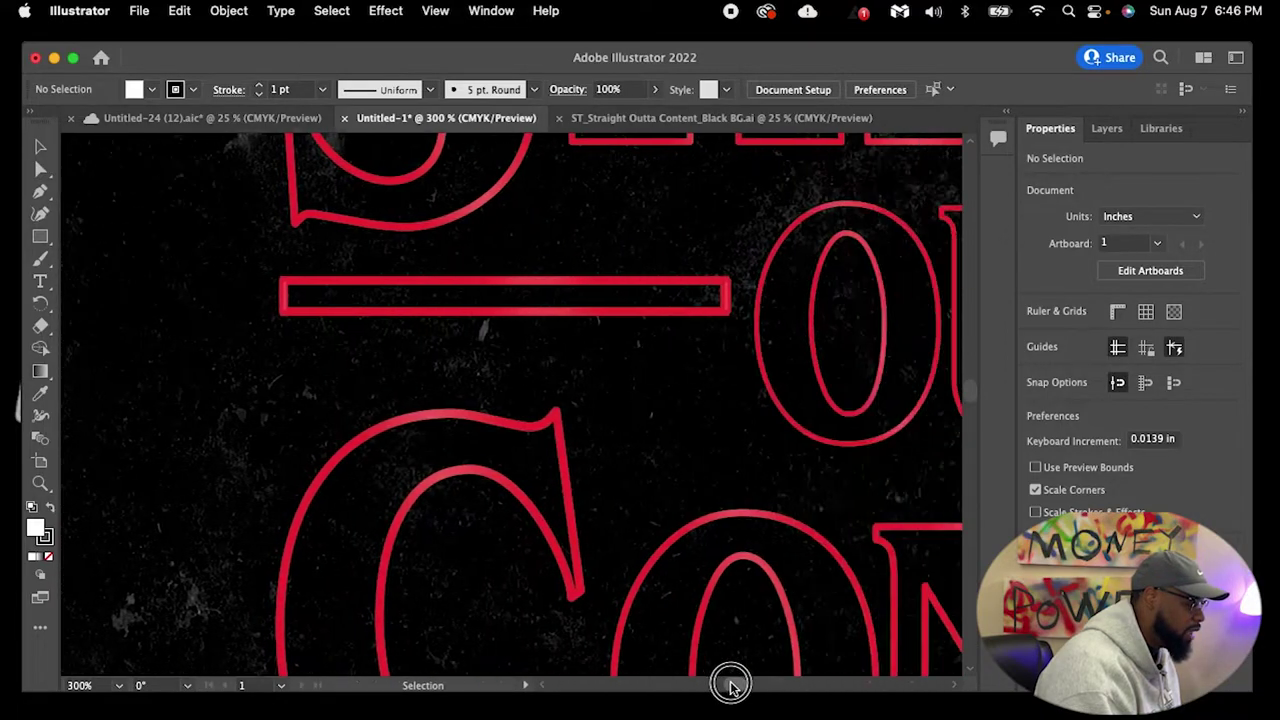
{"action": "left_click", "coordinate": [733, 686]}
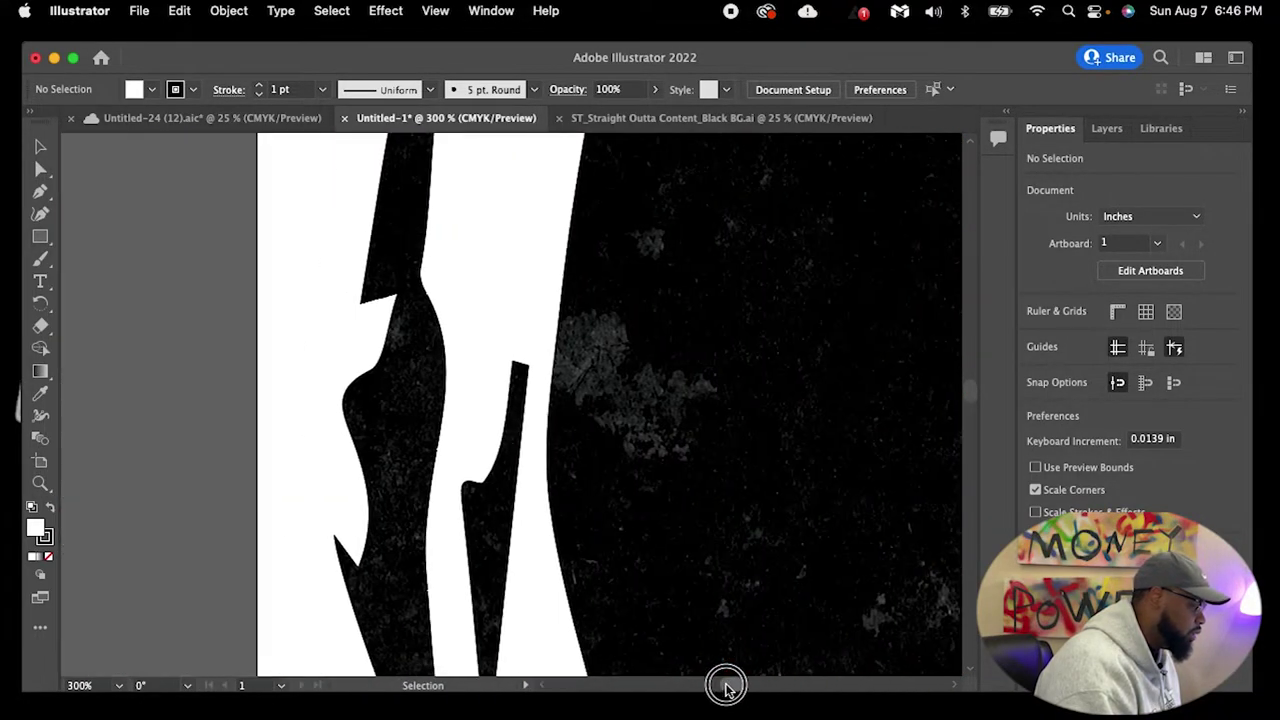
{"action": "left_click", "coordinate": [80, 685]}
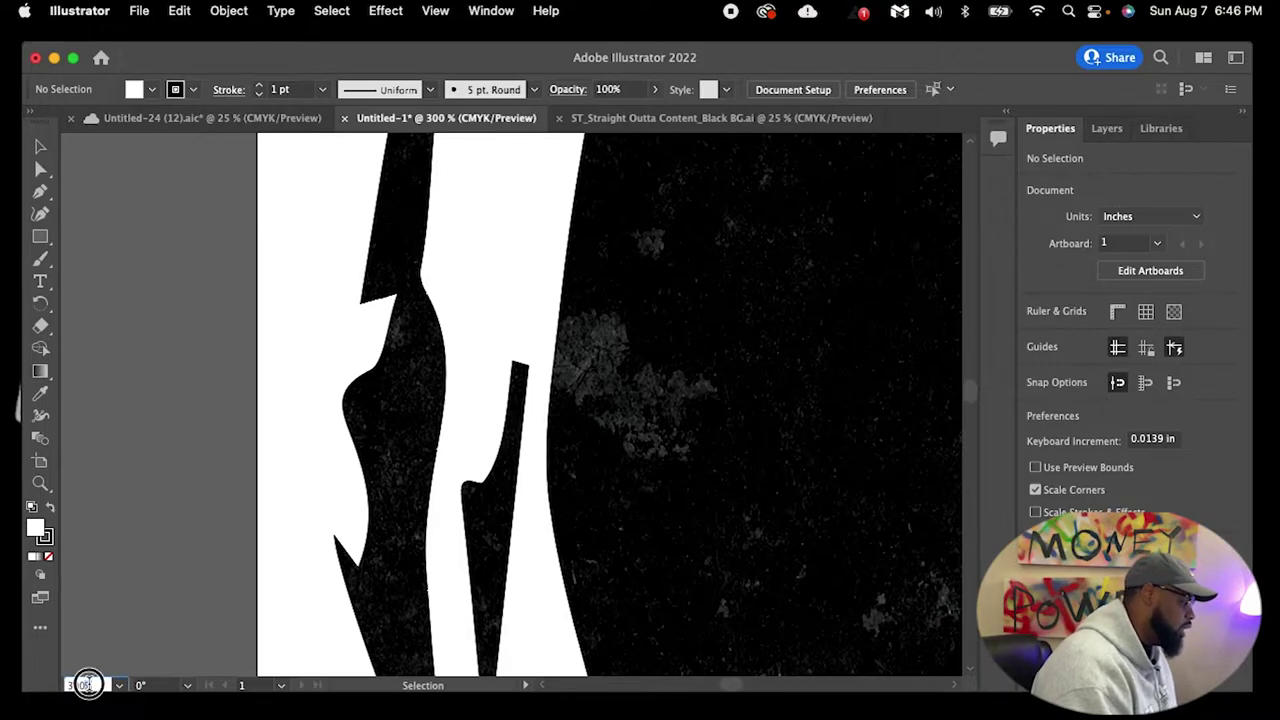
{"action": "type", "text": "25"}
{"action": "key", "text": "Return"}
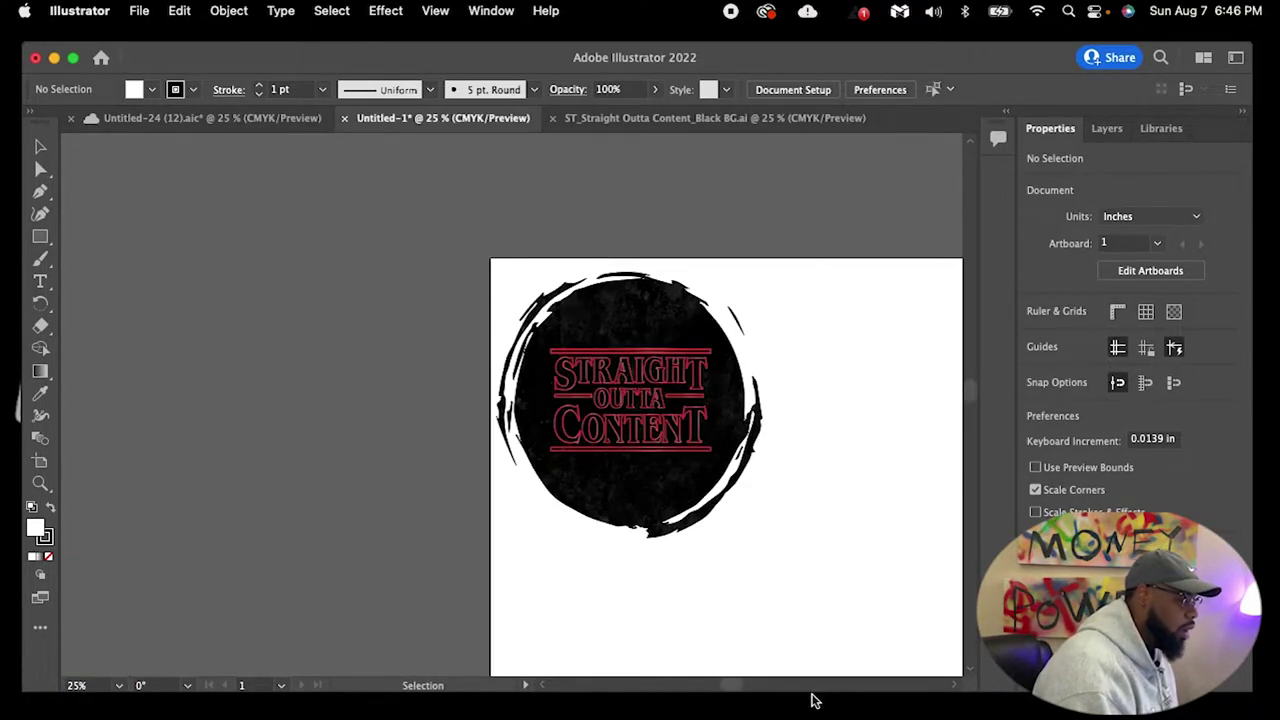
{"action": "left_click_drag", "start_coordinate": [731, 686], "coordinate": [750, 690]}
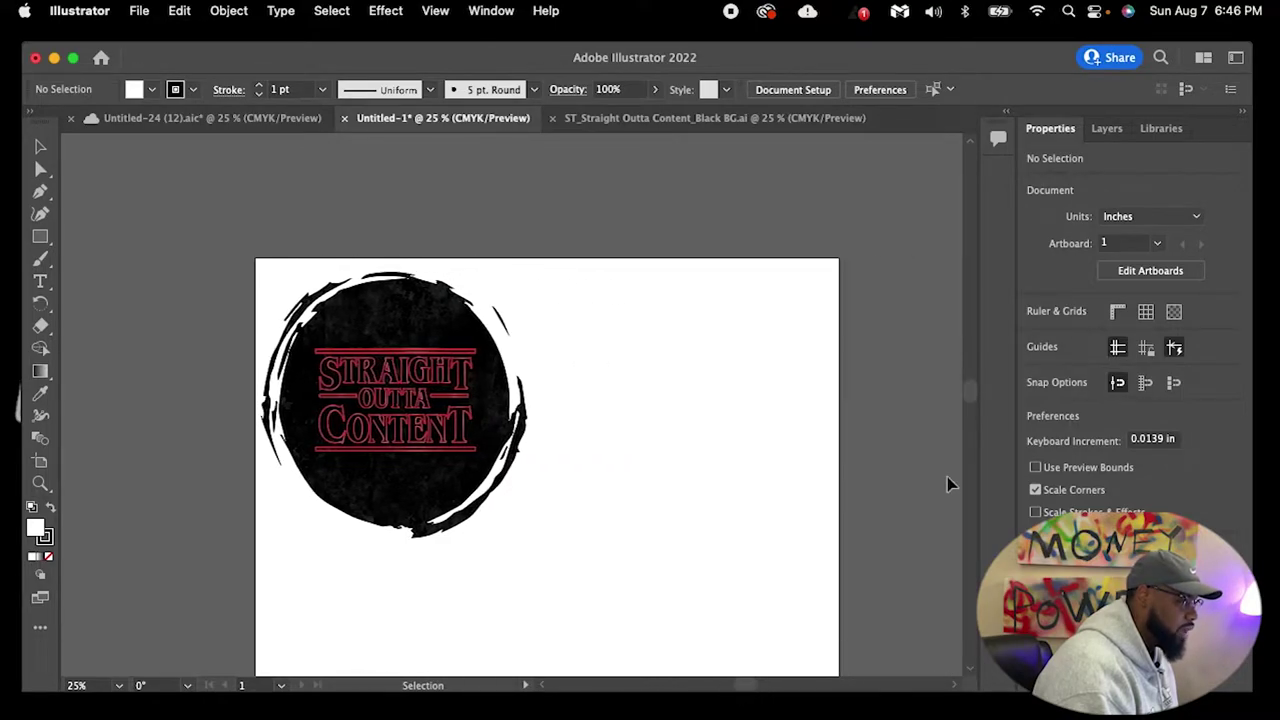
{"action": "left_click_drag", "start_coordinate": [971, 394], "coordinate": [971, 404]}
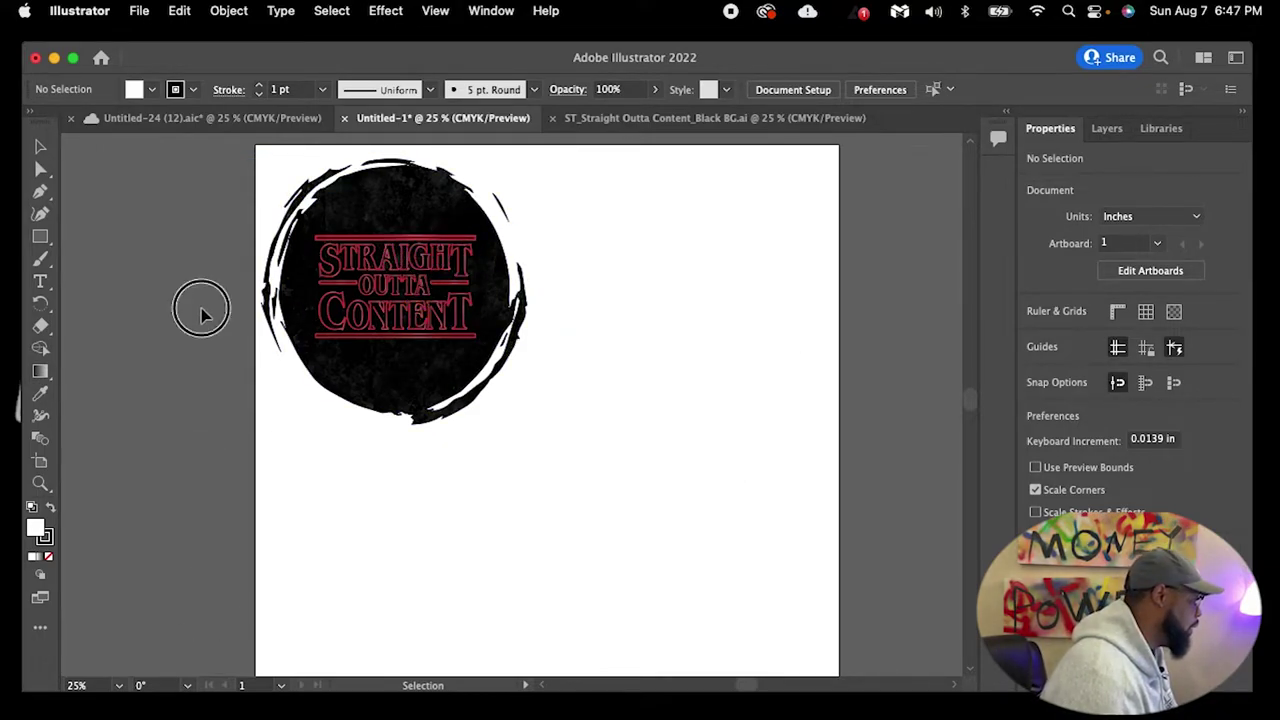
Open the design file ST_Flash.ai from the Downloads folder
{"action": "left_click", "coordinate": [139, 10]}
{"action": "left_click", "coordinate": [143, 83]}
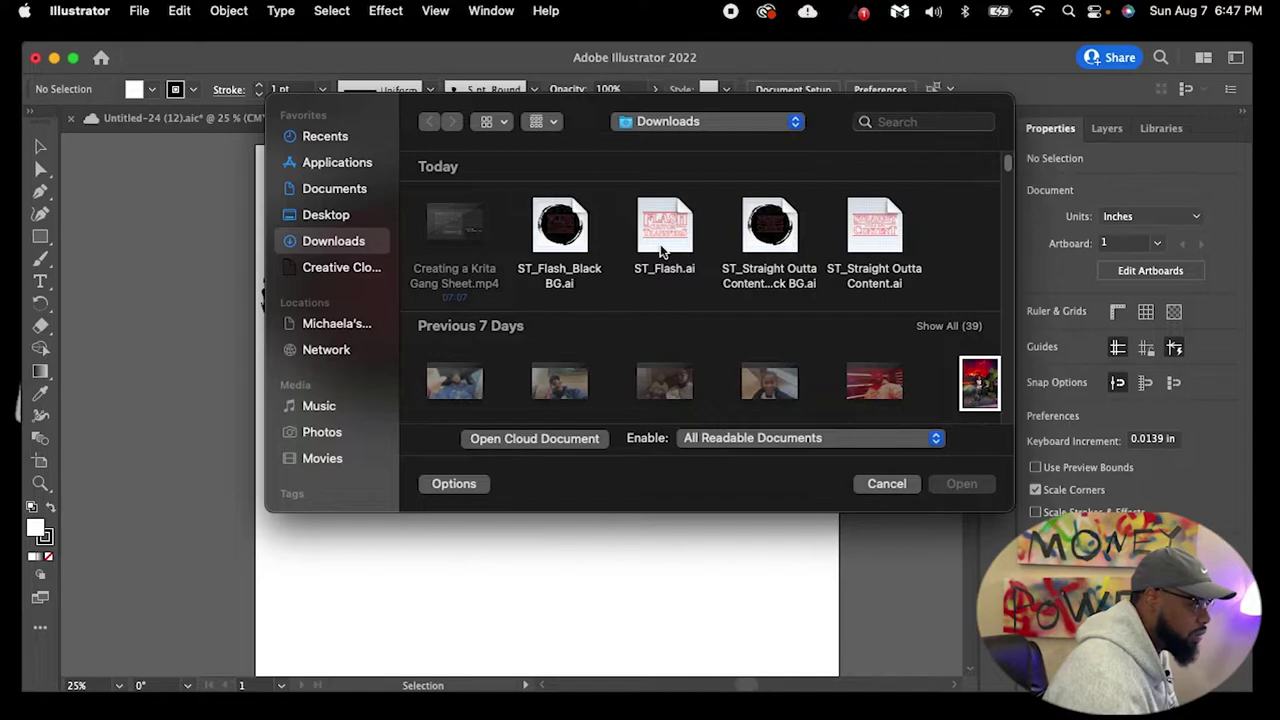
{"action": "left_click", "coordinate": [660, 250]}
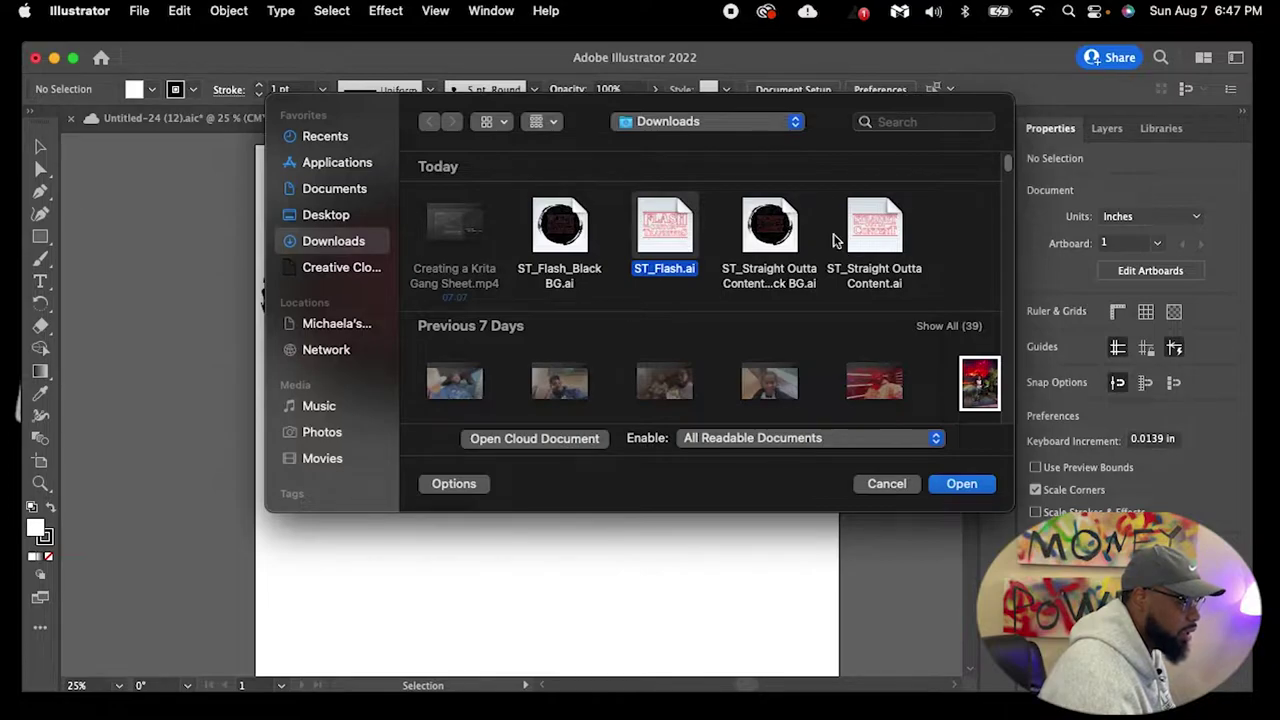
{"action": "left_click", "coordinate": [955, 483]}
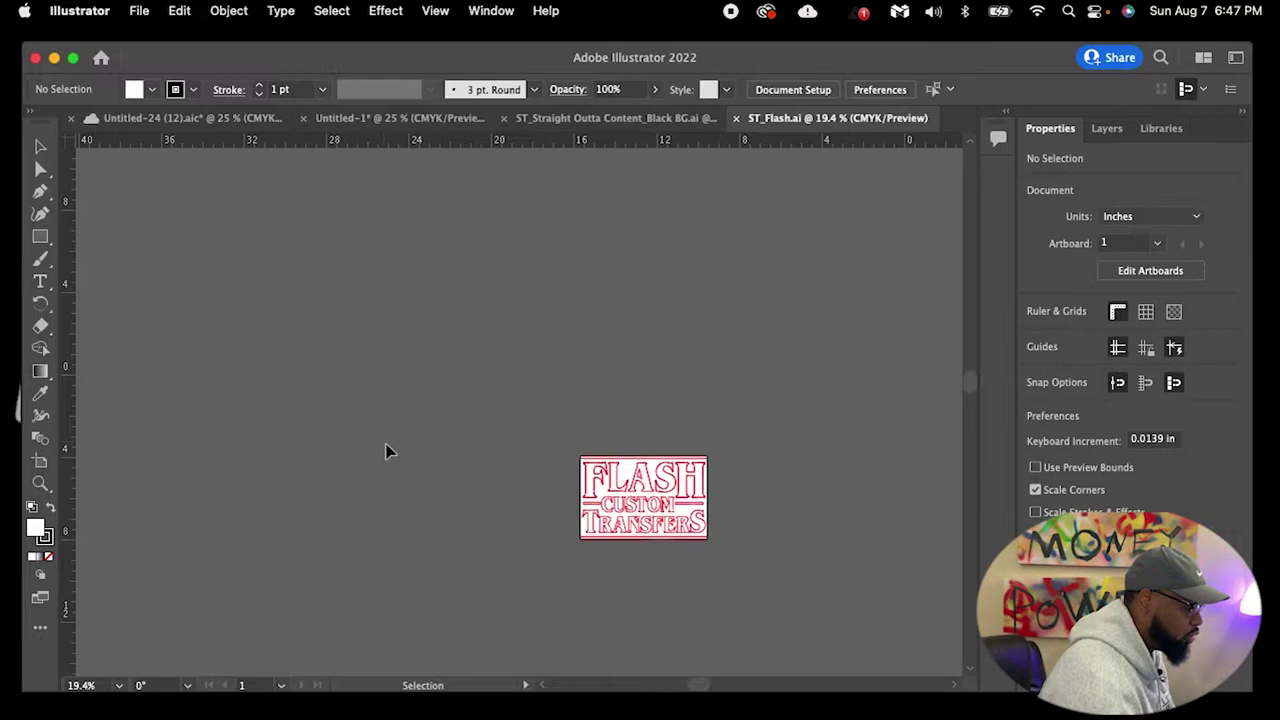
Delete the tiny stray red rectangle below the Flash Custom Transfers artwork
{"action": "left_click", "coordinate": [668, 510]}
{"action": "mouse_move", "coordinate": [668, 510]}
{"action": "left_mouse_down"}
{"action": "mouse_move", "coordinate": [624, 478]}
{"action": "mouse_move", "coordinate": [659, 512]}
{"action": "left_mouse_up"}
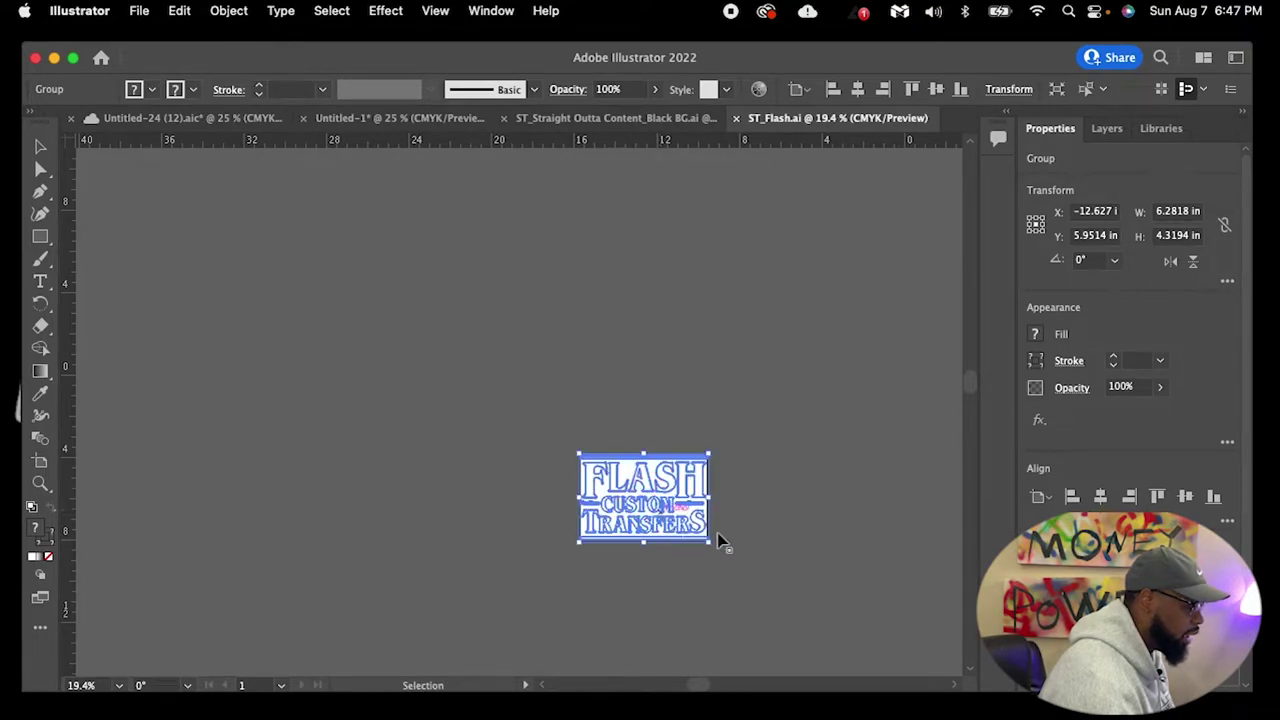
{"action": "left_click", "coordinate": [765, 531]}
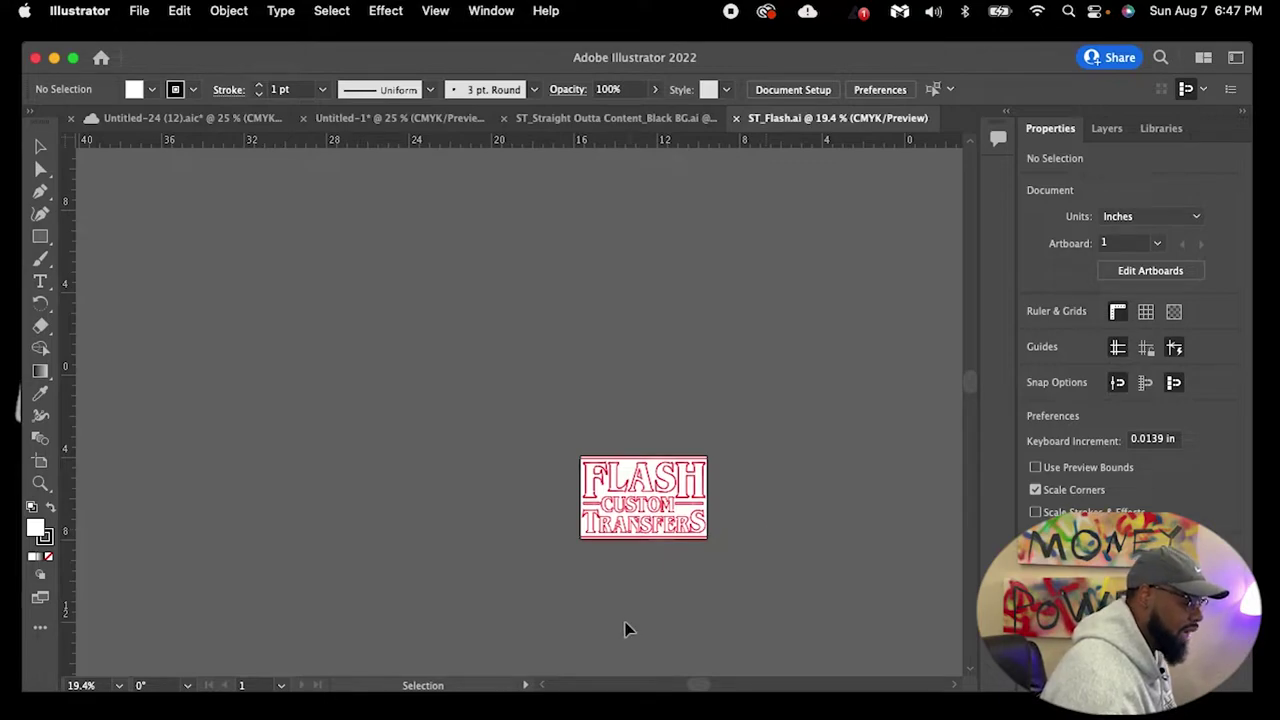
{"action": "left_click", "coordinate": [656, 630]}
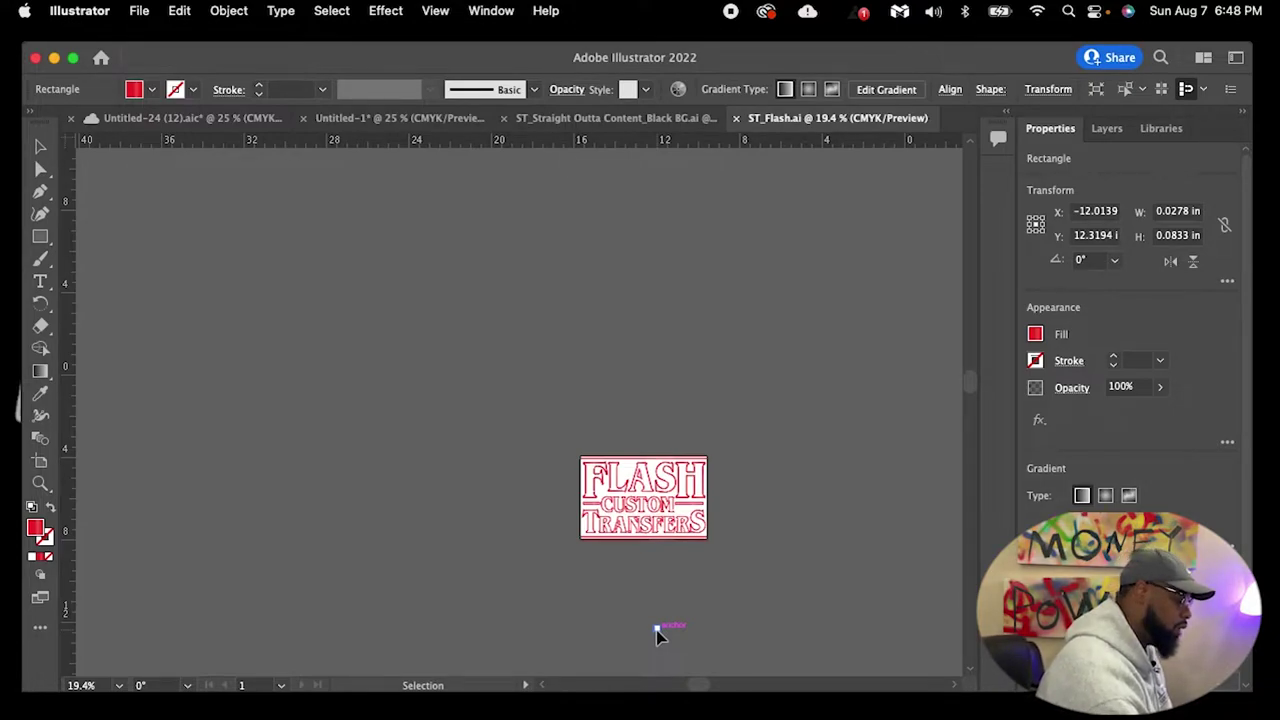
{"action": "left_click", "coordinate": [656, 633]}
Copy the Flash Custom Transfers artwork into the gang sheet and place it near the artboard's upper edge, right of the circular design
{"action": "left_click", "coordinate": [645, 511]}
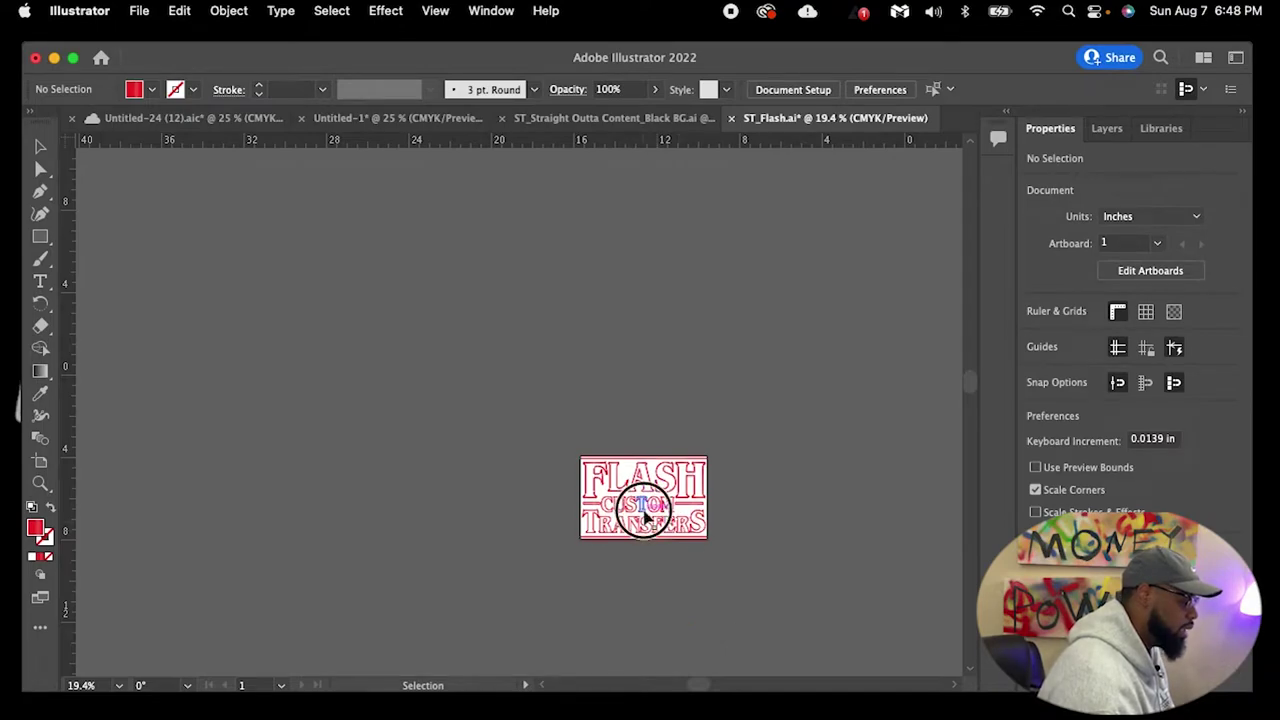
{"action": "left_click_drag", "start_coordinate": [657, 523], "coordinate": [657, 297]}
{"action": "left_click", "coordinate": [724, 302]}
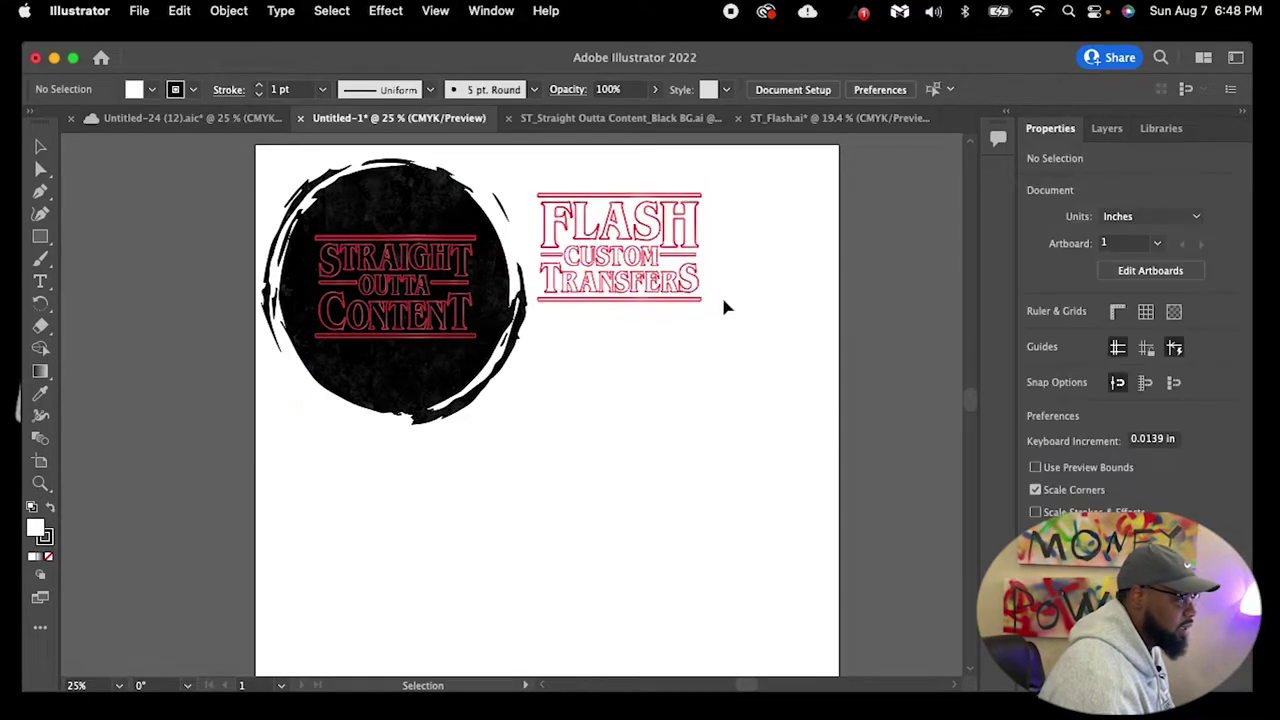
{"action": "left_click_drag", "start_coordinate": [626, 250], "coordinate": [634, 206]}
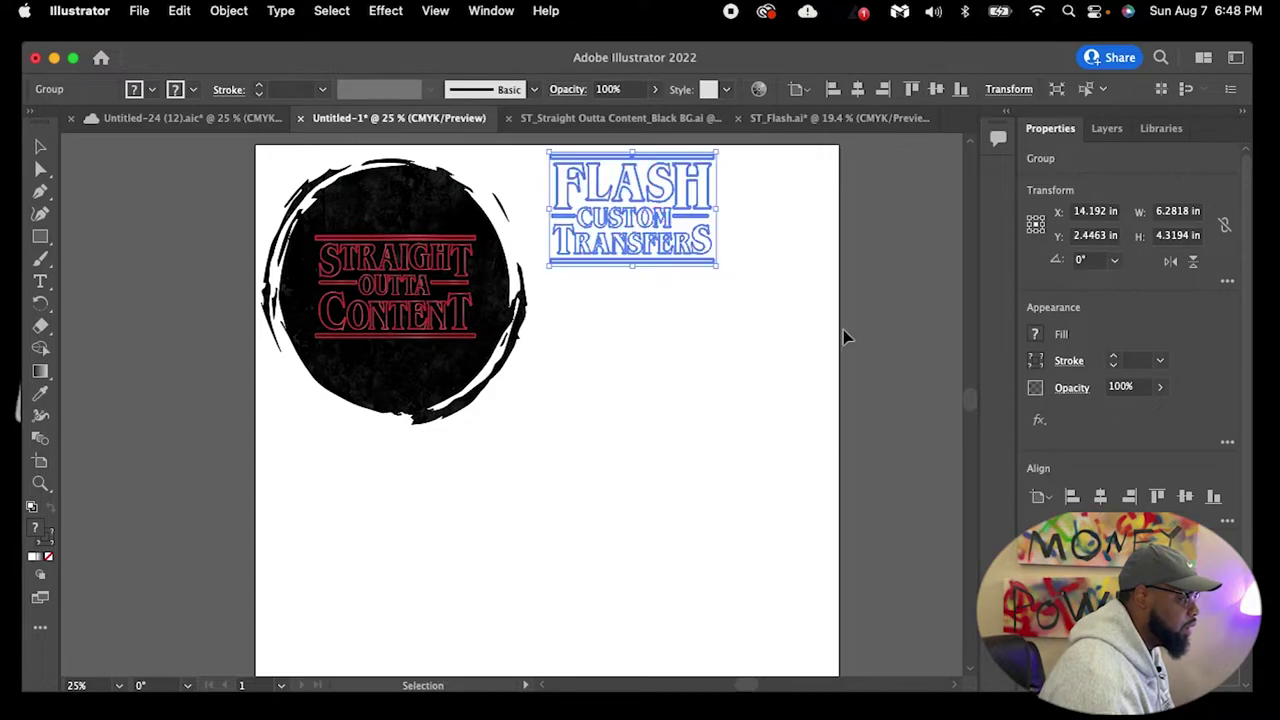
{"action": "left_click", "coordinate": [846, 332]}
Select the Flash Custom Transfers and circular Straight Outta Content designs in turn to check their dimensions
{"action": "left_click", "coordinate": [660, 220]}
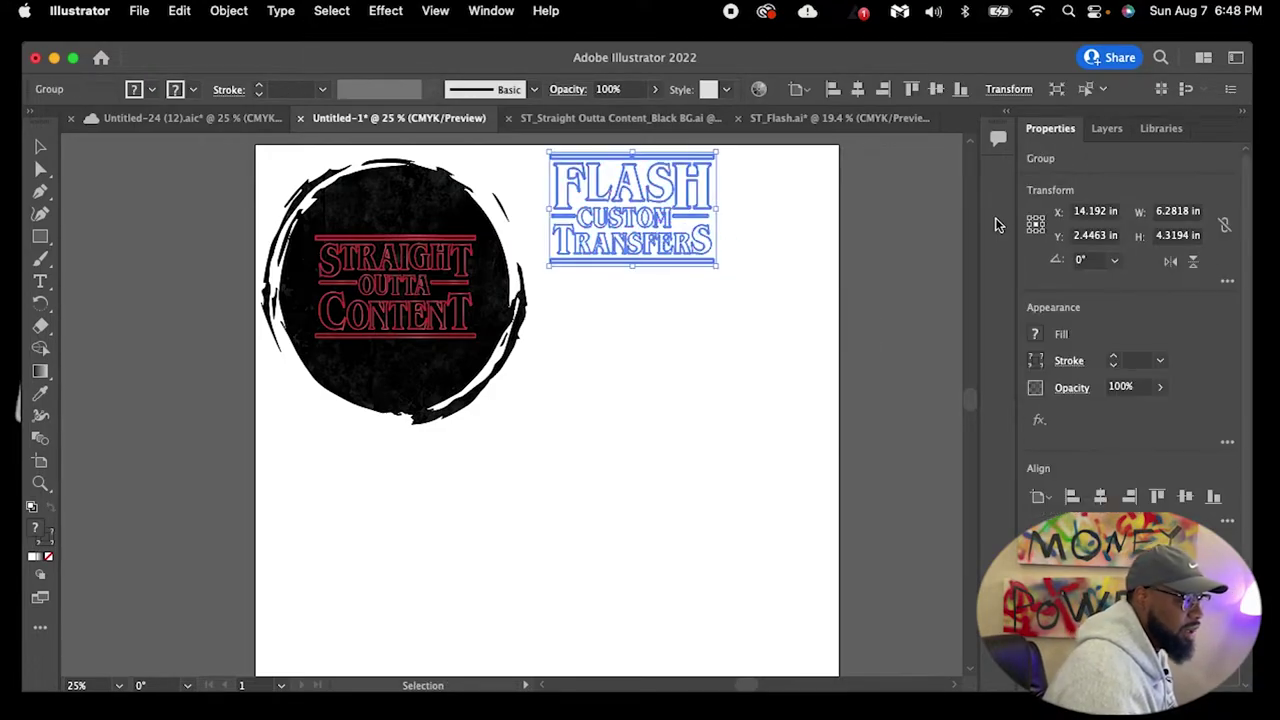
{"action": "left_click", "coordinate": [798, 272]}
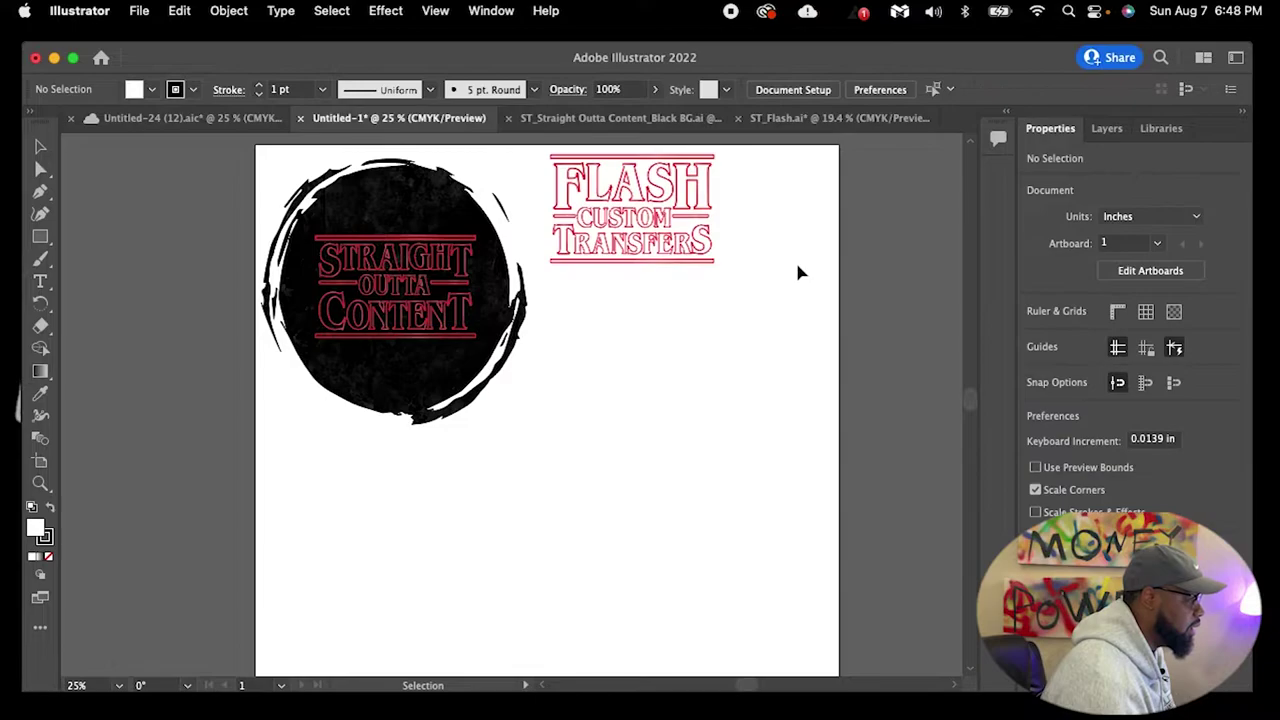
{"action": "left_click_drag", "start_coordinate": [170, 154], "coordinate": [563, 429]}
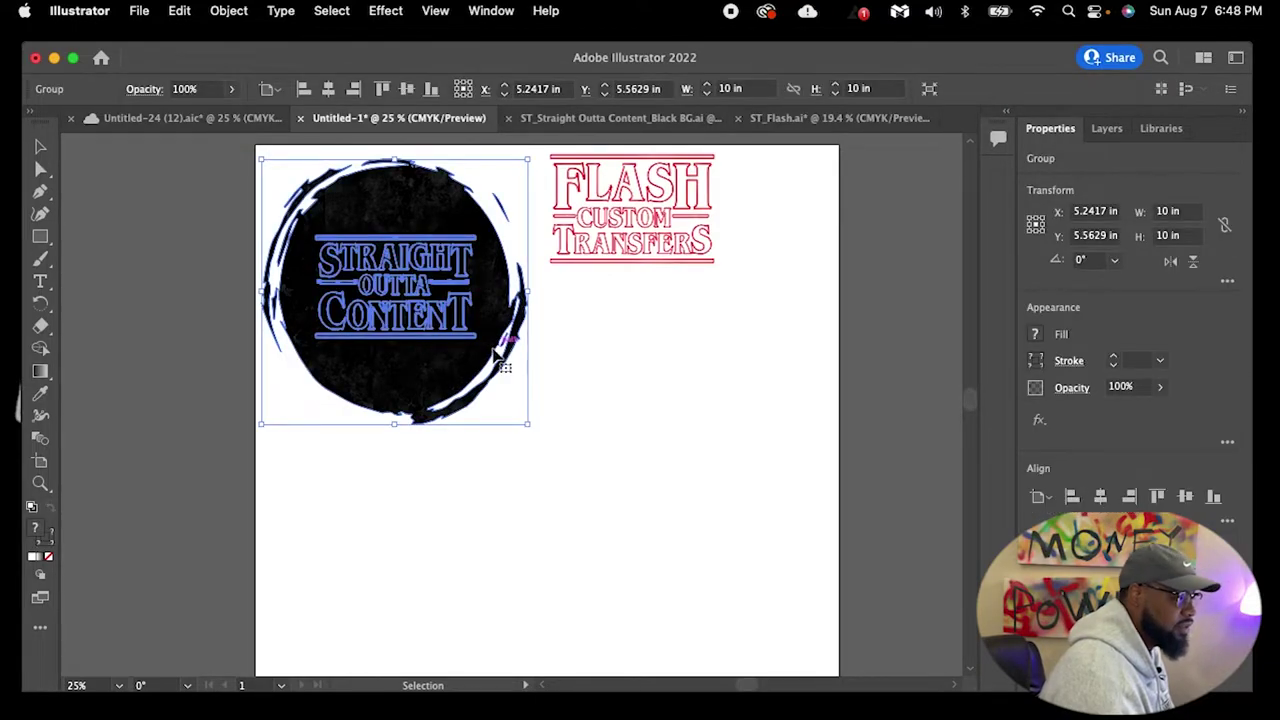
{"action": "left_click", "coordinate": [685, 346]}
{"action": "left_click", "coordinate": [666, 251]}
{"action": "left_click", "coordinate": [750, 307]}
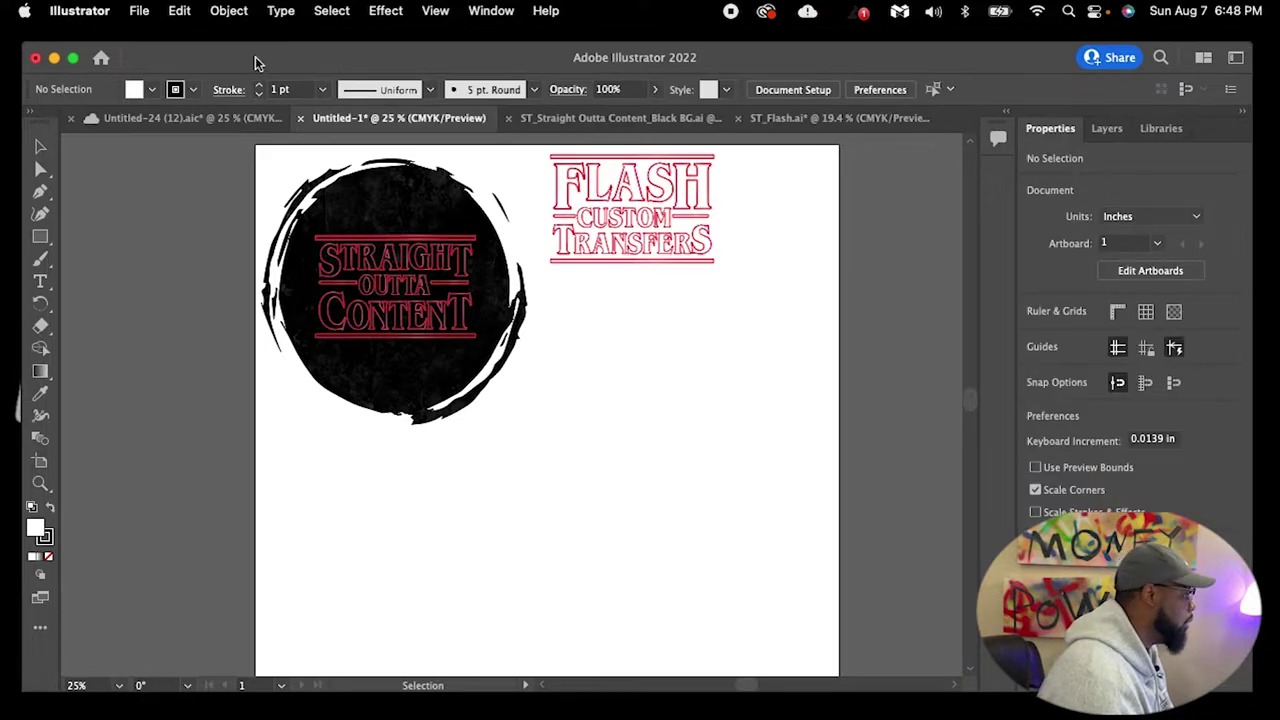
Open ST_Straight Outta Content.ai from the Downloads folder and select its artwork
{"action": "left_click", "coordinate": [132, 11]}
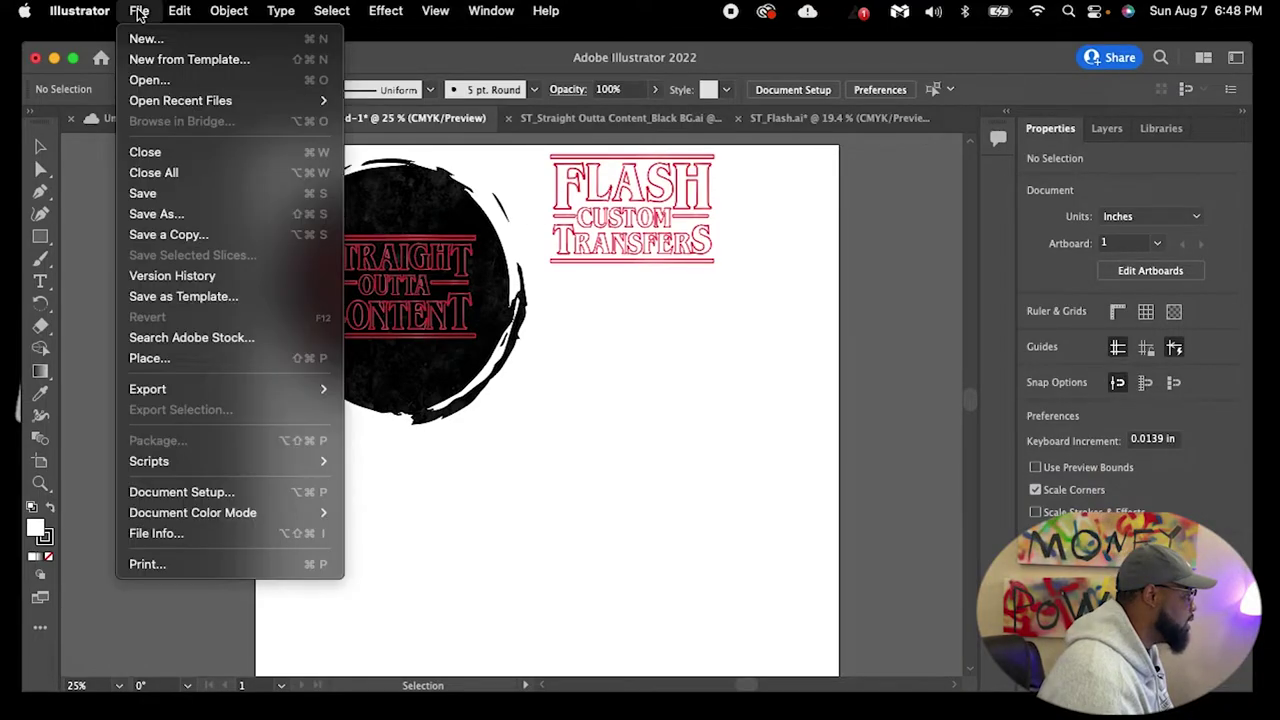
{"action": "left_click", "coordinate": [181, 80]}
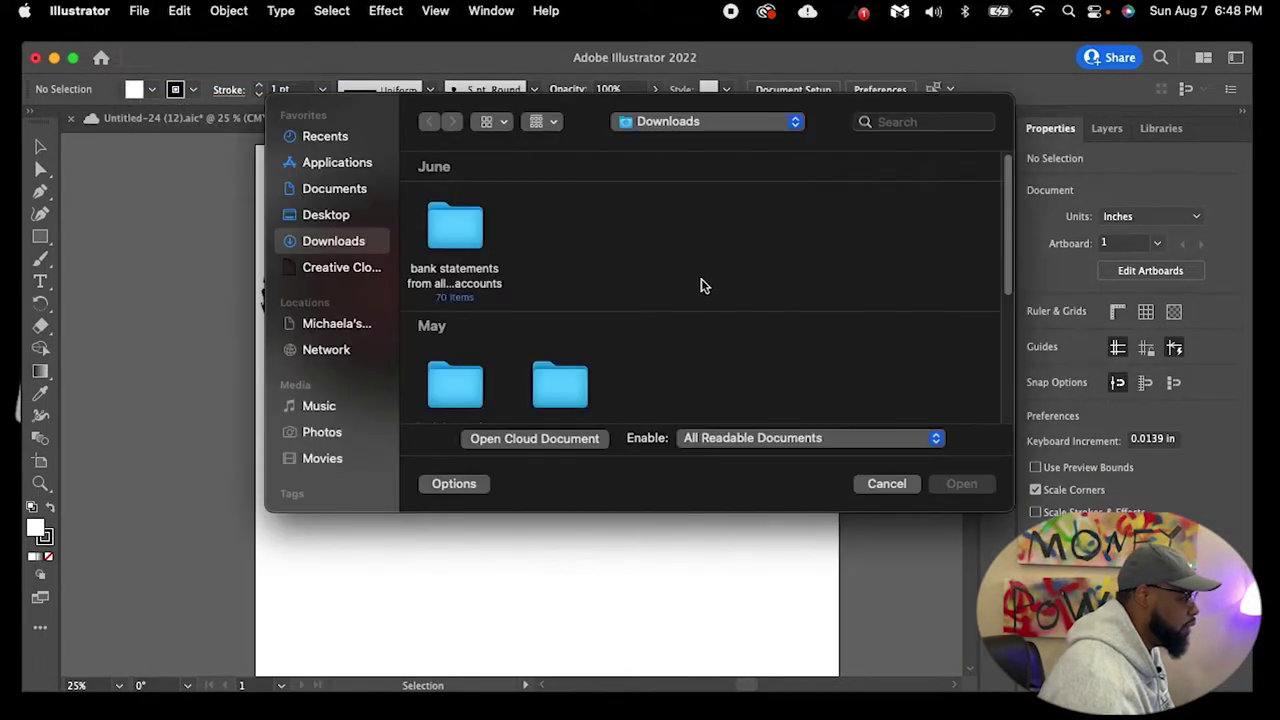
{"action": "left_click", "coordinate": [874, 235]}
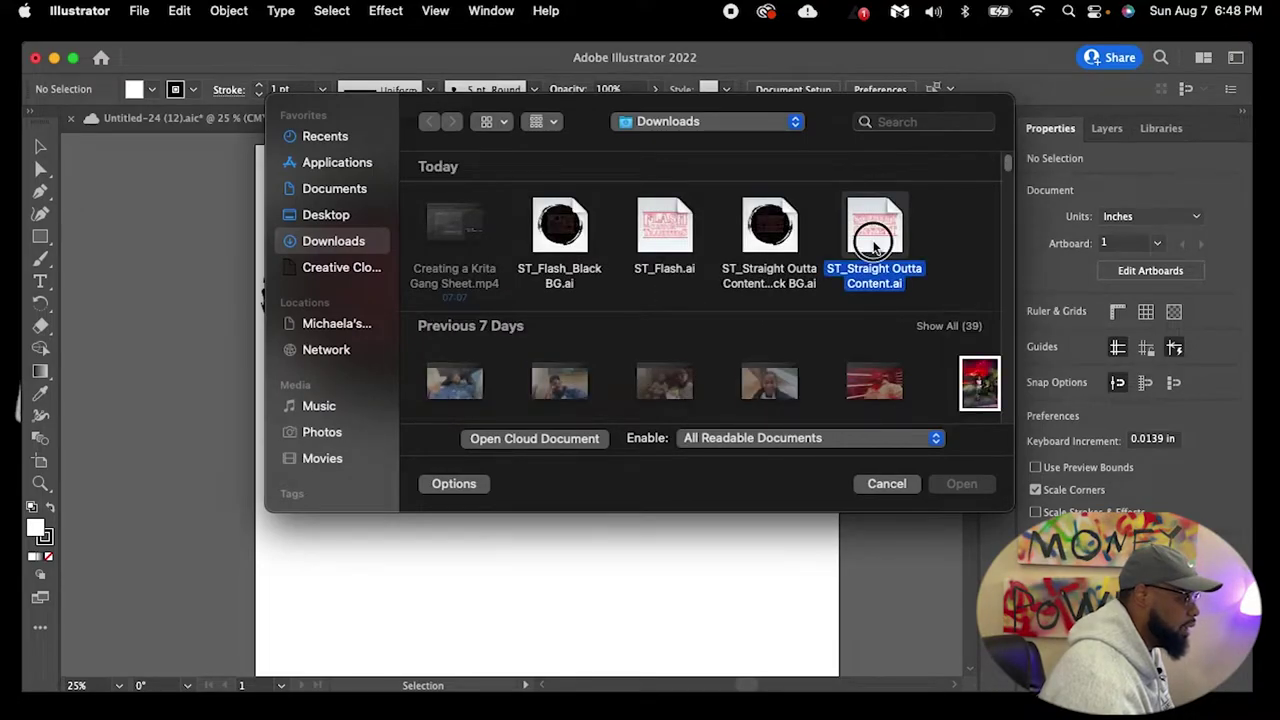
{"action": "left_click", "coordinate": [961, 484]}
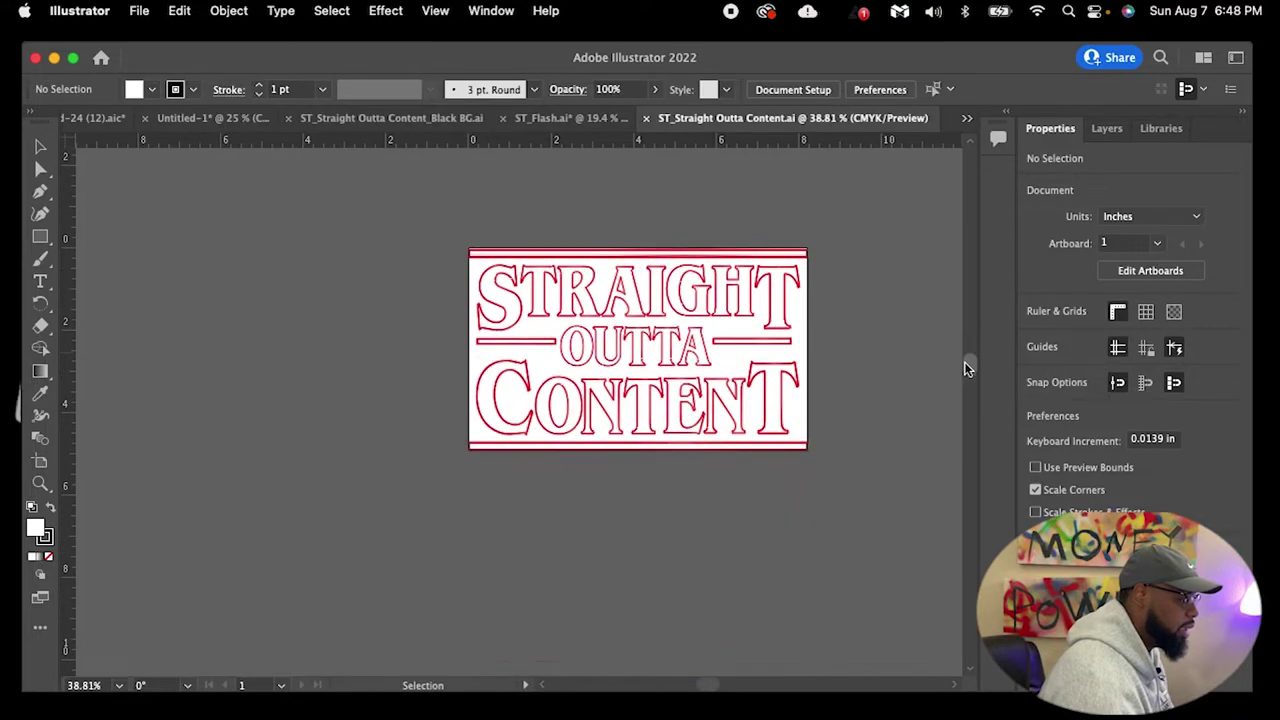
{"action": "left_click", "coordinate": [638, 437]}
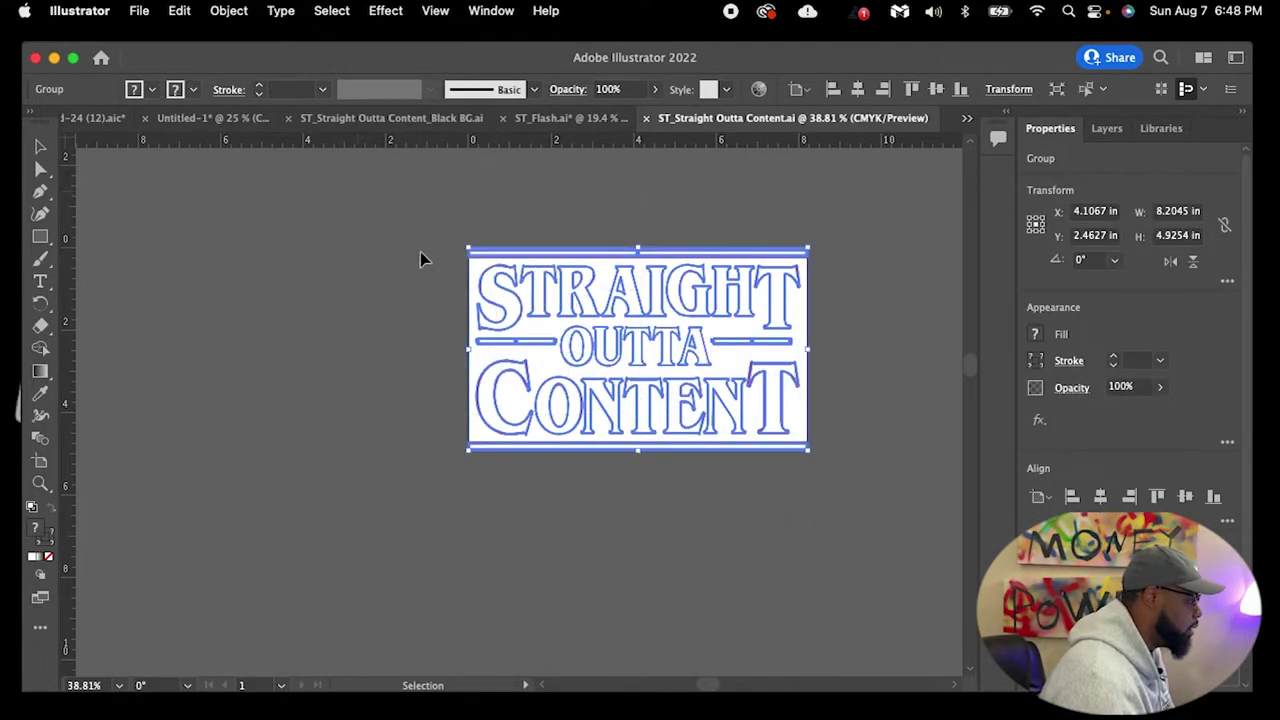
Copy the Straight Outta Content artwork into the gang sheet and place it below the Flash Custom Transfers design
{"action": "left_click_drag", "start_coordinate": [563, 337], "coordinate": [643, 371]}
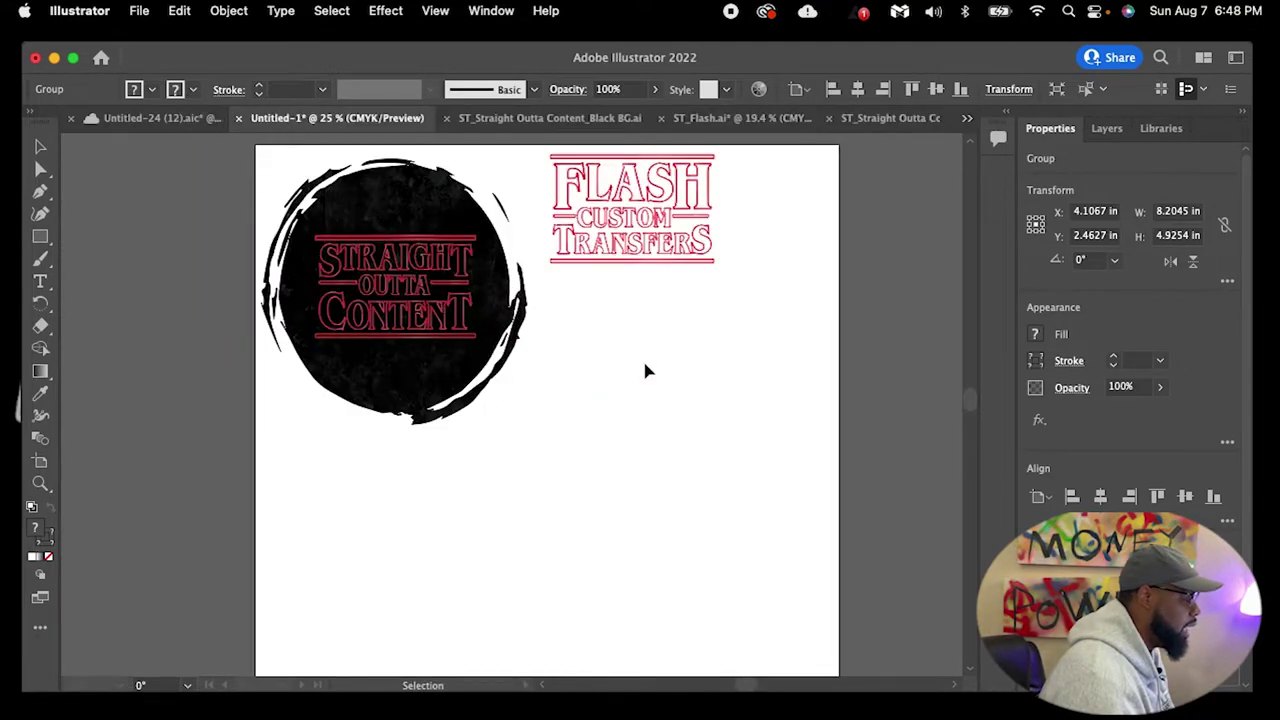
{"action": "left_click", "coordinate": [841, 387]}
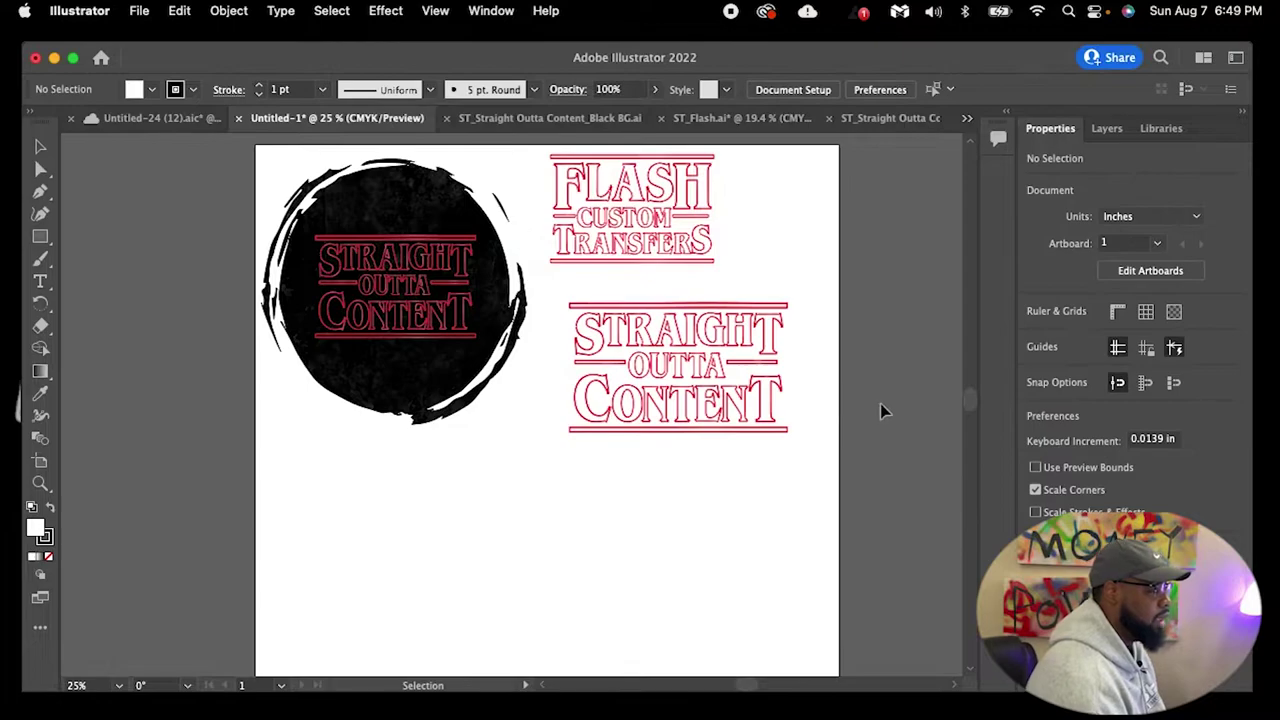
Resize the Straight Outta Content text design to 8 in wide and 5 in high, and link its width and height proportions
{"action": "left_click", "coordinate": [718, 404]}
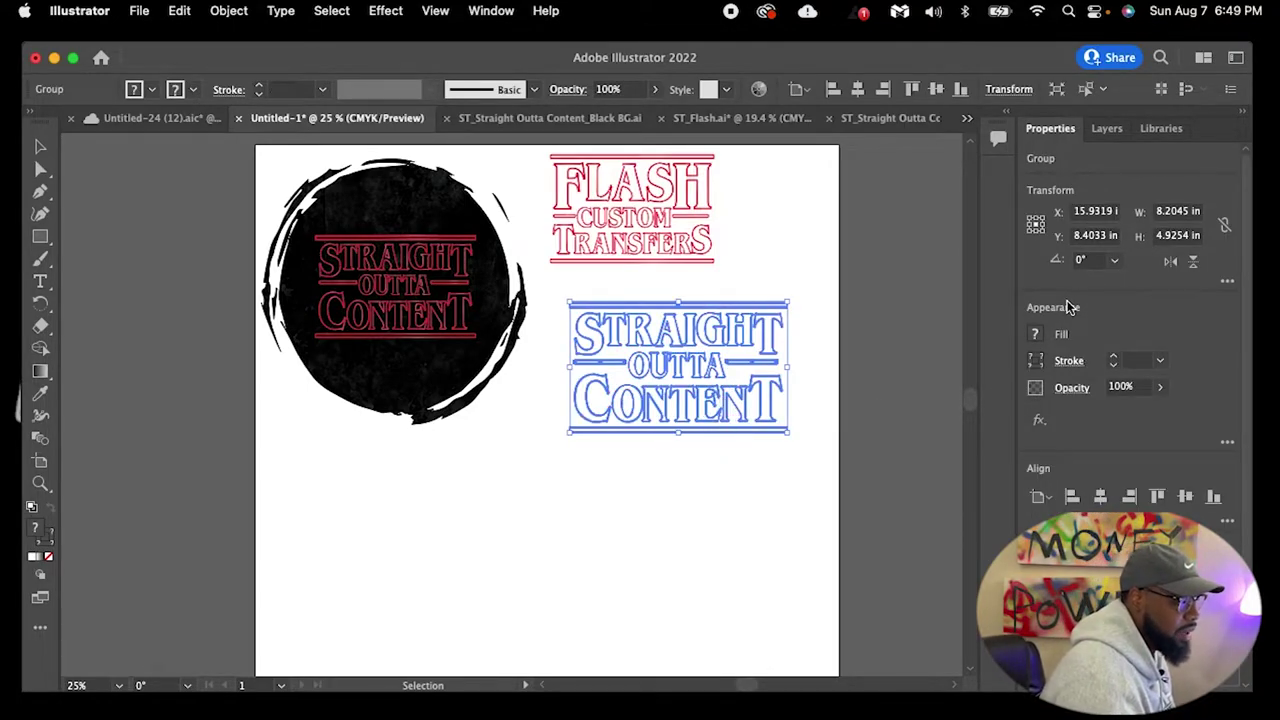
{"action": "left_click", "coordinate": [1176, 212]}
{"action": "type", "text": "8"}
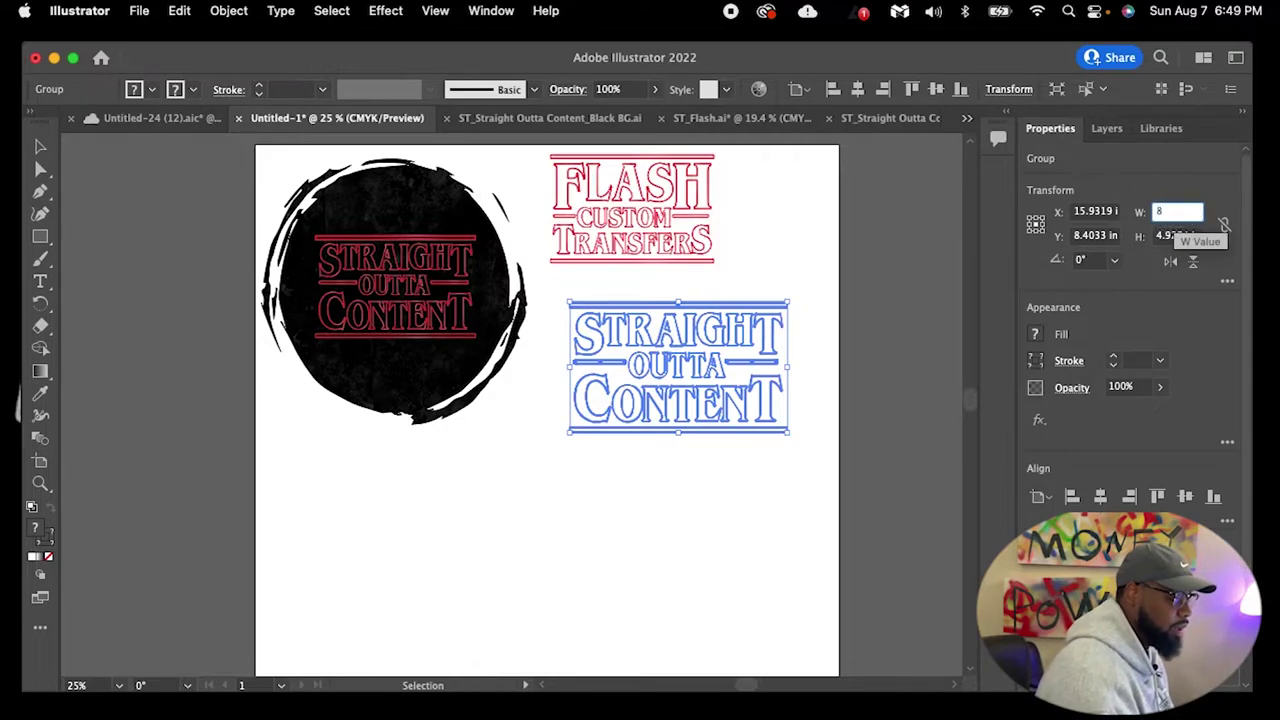
{"action": "key", "text": "Return"}
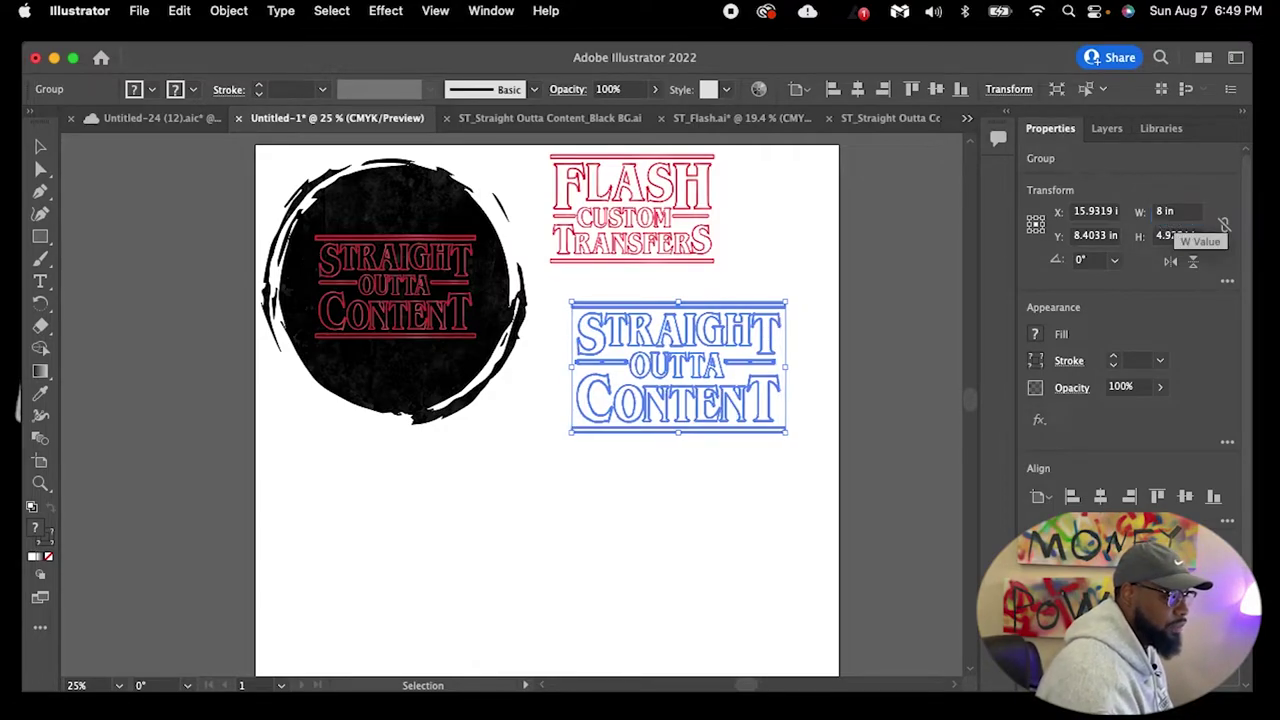
{"action": "left_click", "coordinate": [1173, 240]}
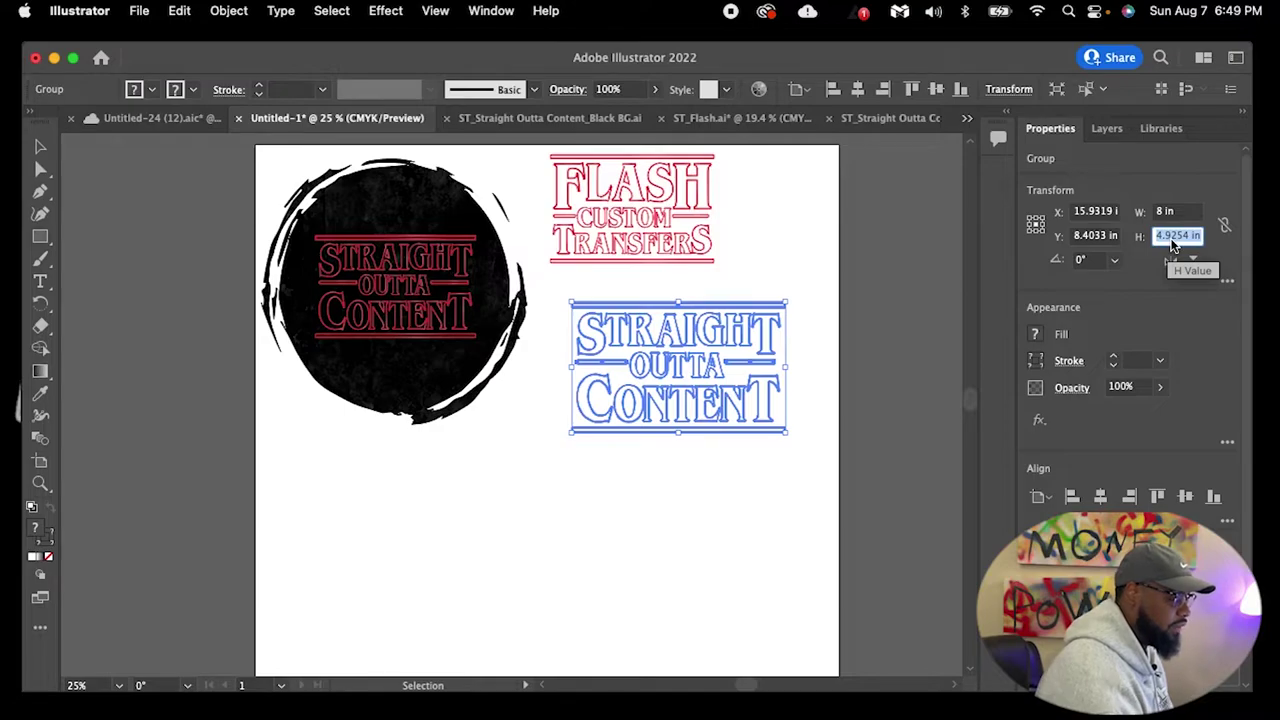
{"action": "type", "text": "5"}
{"action": "key", "text": "Return"}
{"action": "left_click", "coordinate": [893, 334]}
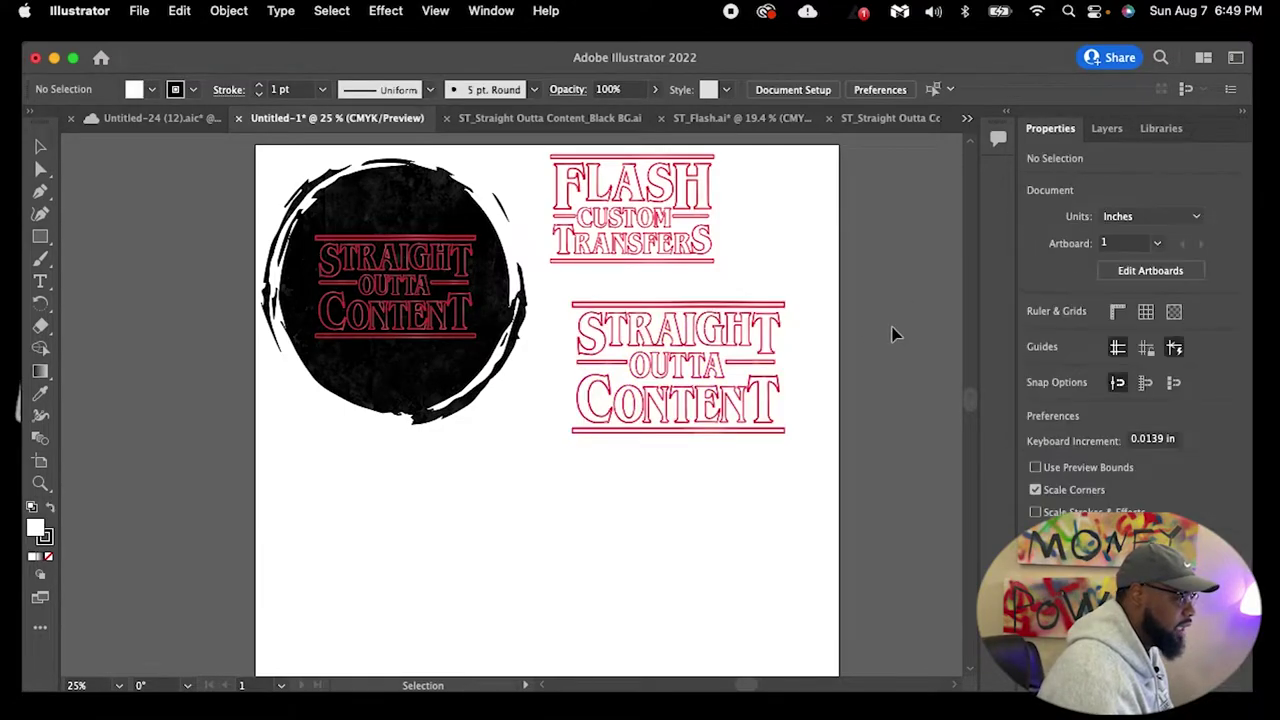
{"action": "left_click", "coordinate": [708, 380]}
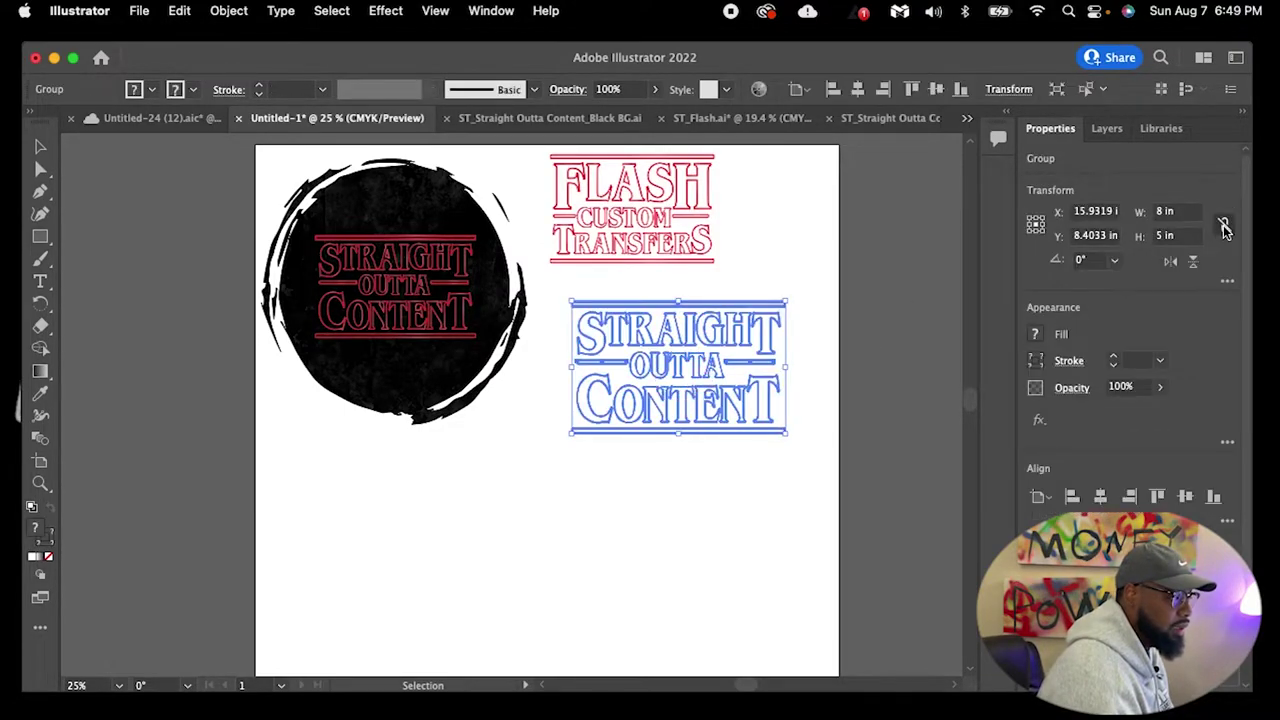
{"action": "left_click", "coordinate": [914, 346]}
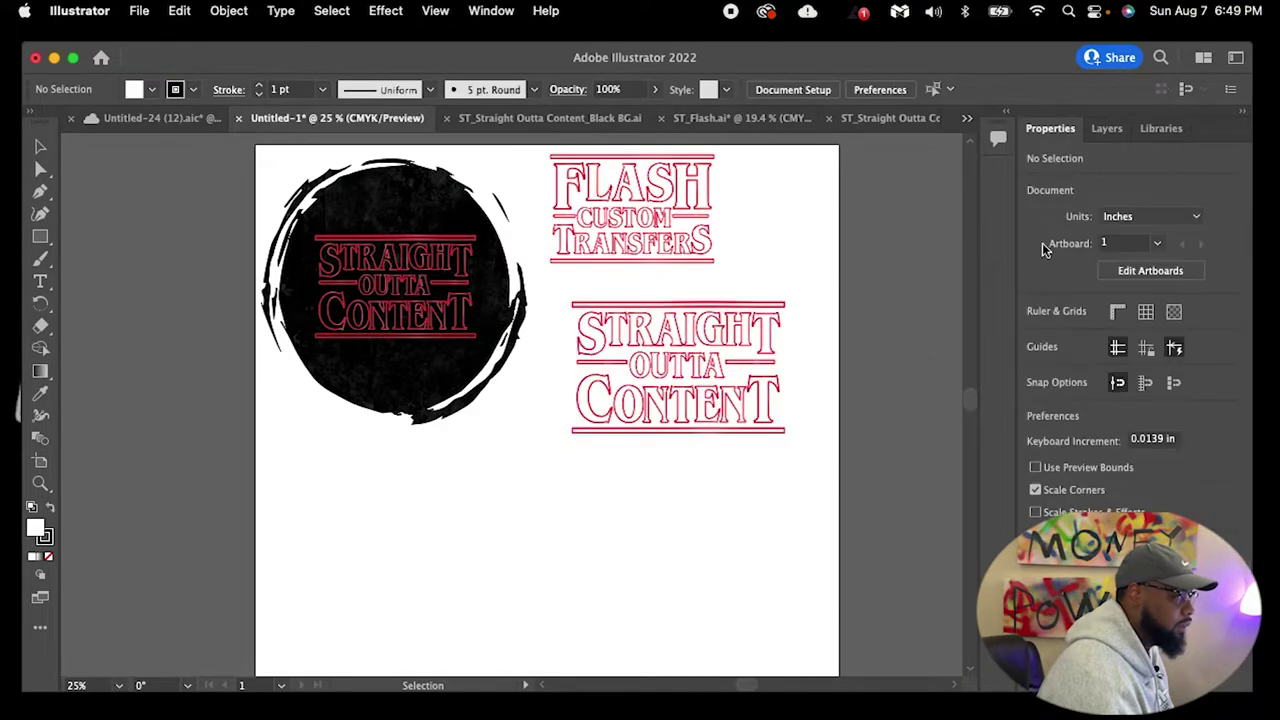
Check the dimensions of the Flash Custom Transfers and Straight Outta Content text designs and look over the artboard's remaining empty space
{"action": "left_click", "coordinate": [687, 203]}
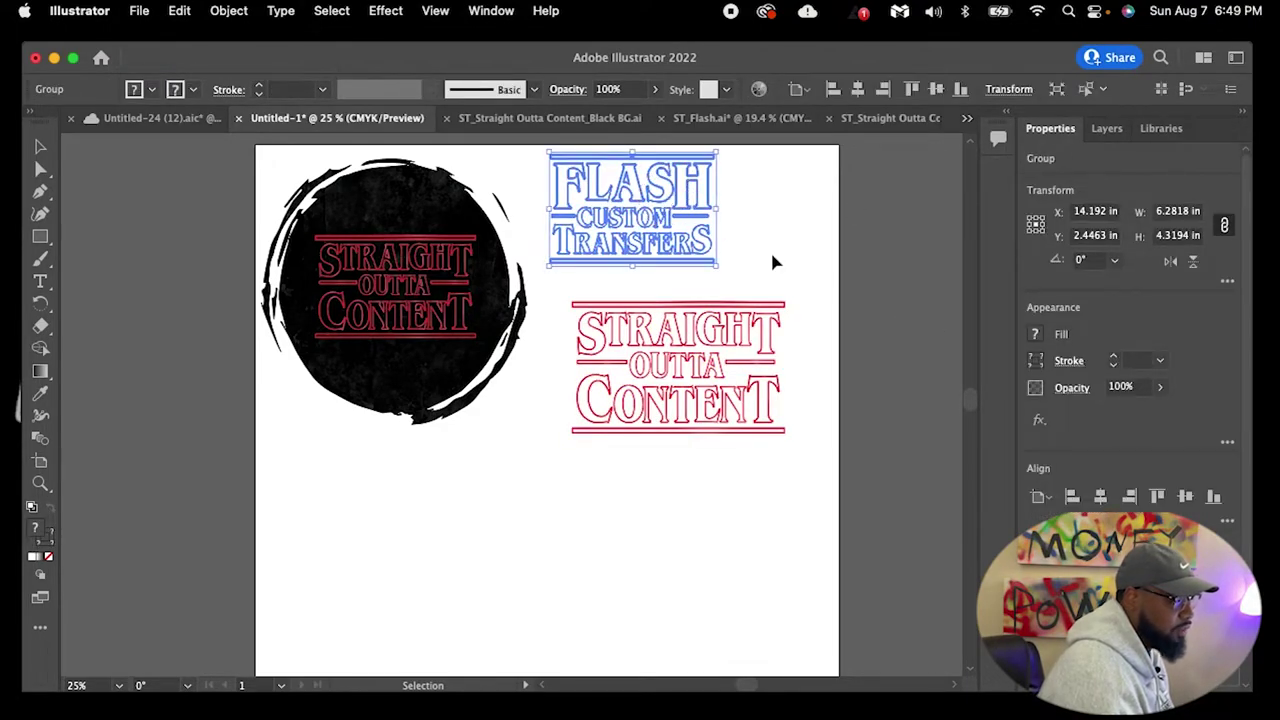
{"action": "left_click", "coordinate": [737, 373]}
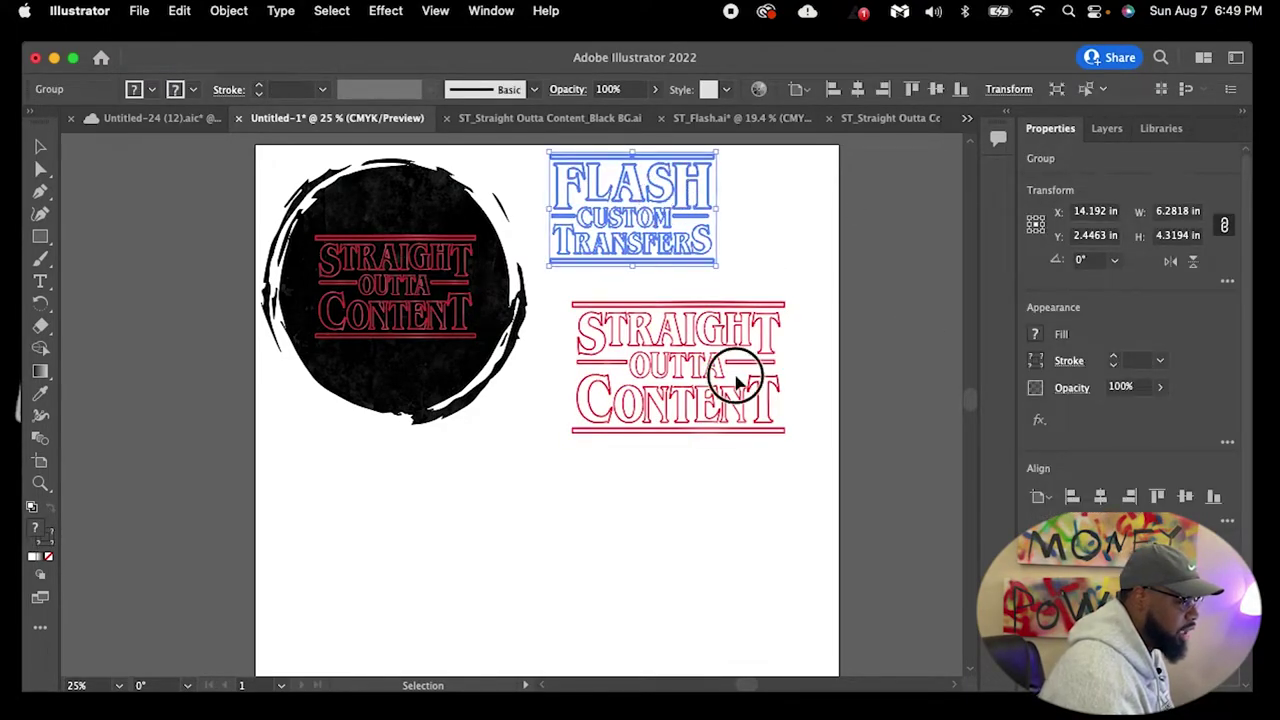
{"action": "left_click", "coordinate": [655, 383]}
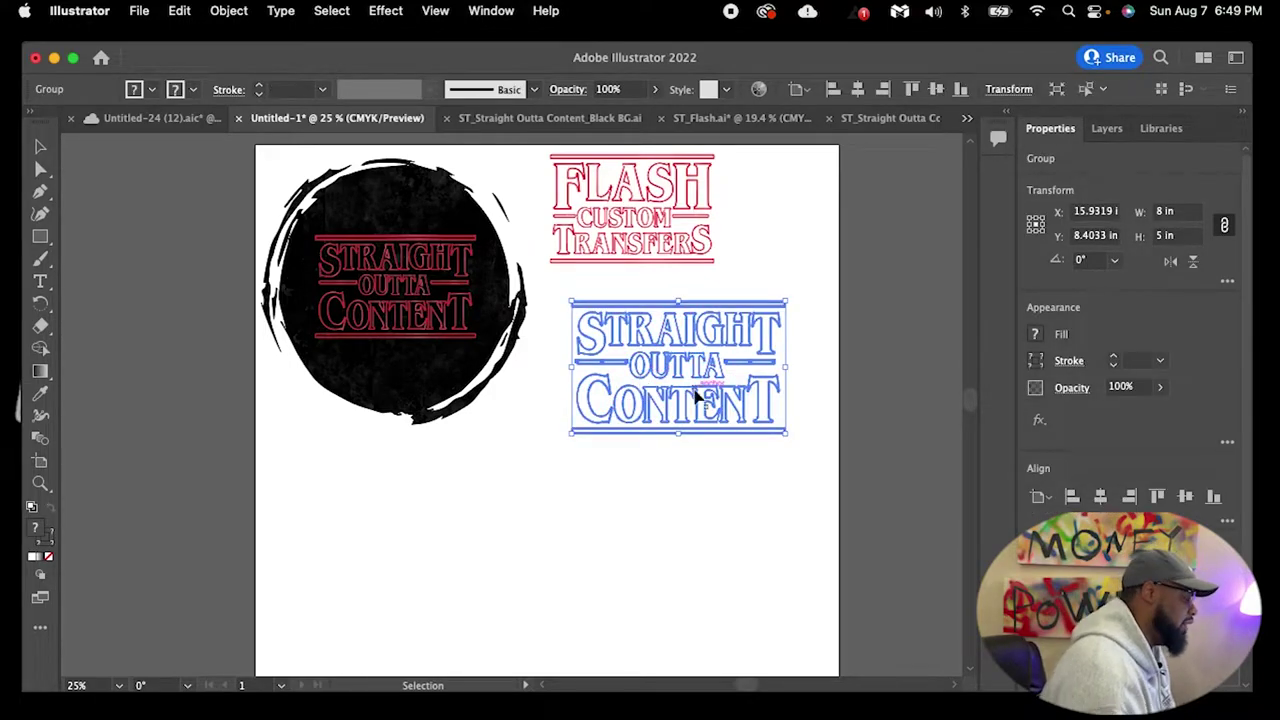
{"action": "left_click", "coordinate": [845, 316]}
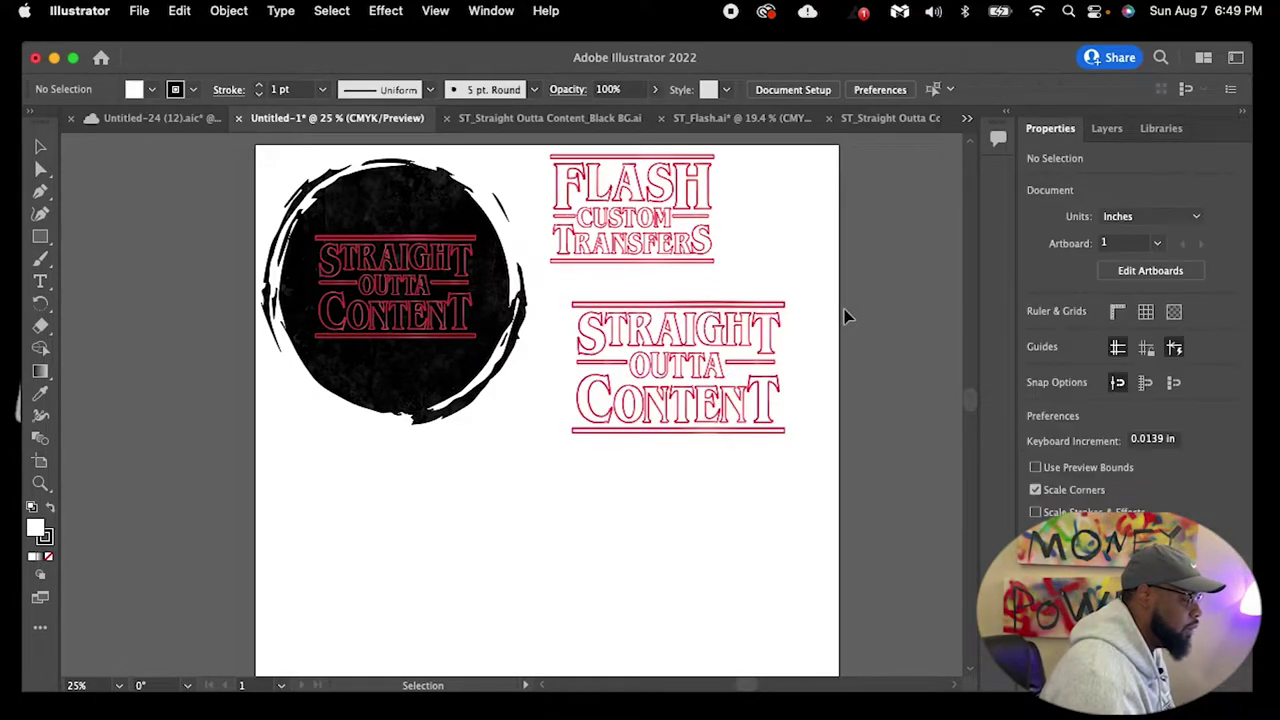
{"action": "left_click", "coordinate": [624, 405]}
{"action": "left_click", "coordinate": [860, 409]}
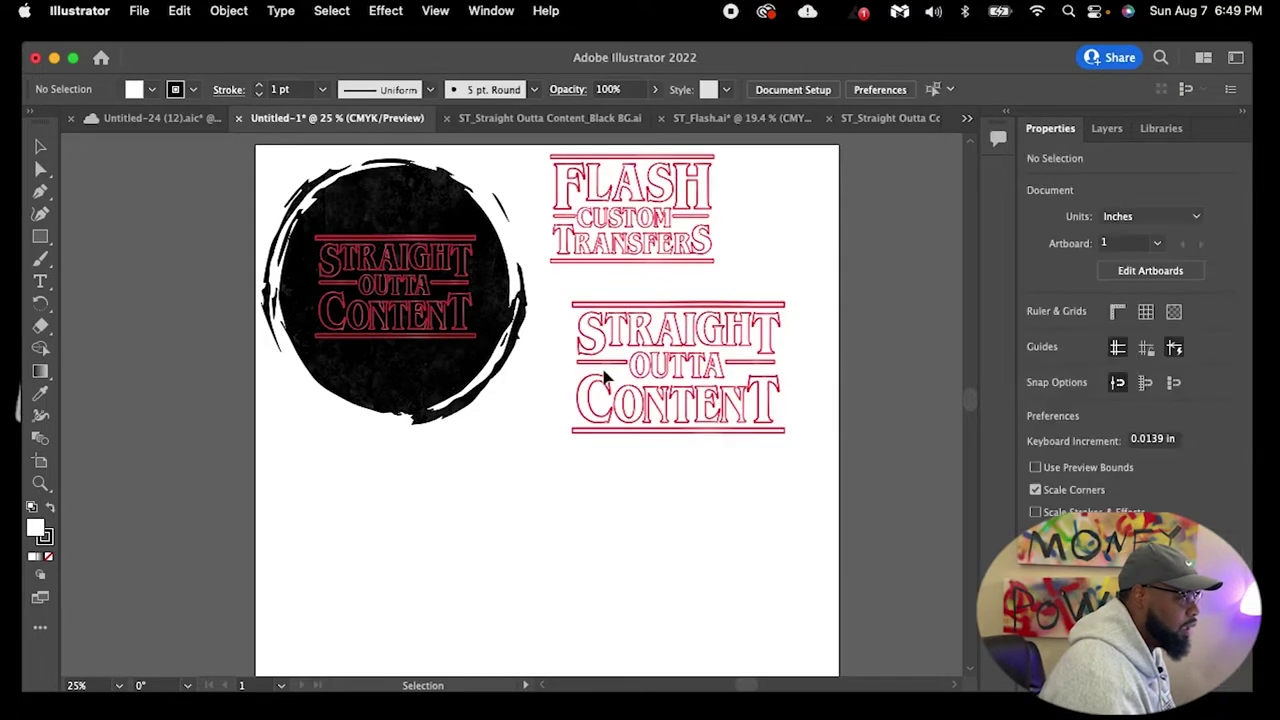
{"action": "scroll", "coordinate": [883, 335], "scroll_direction": "down", "scroll_amount": 3}
{"action": "scroll", "coordinate": [883, 330], "scroll_direction": "up", "scroll_amount": 5}
{"action": "scroll", "coordinate": [883, 330], "scroll_direction": "down", "scroll_amount": 4}
{"action": "scroll", "coordinate": [882, 333], "scroll_direction": "up", "scroll_amount": 6}
{"action": "scroll", "coordinate": [882, 333], "scroll_direction": "down", "scroll_amount": 4}
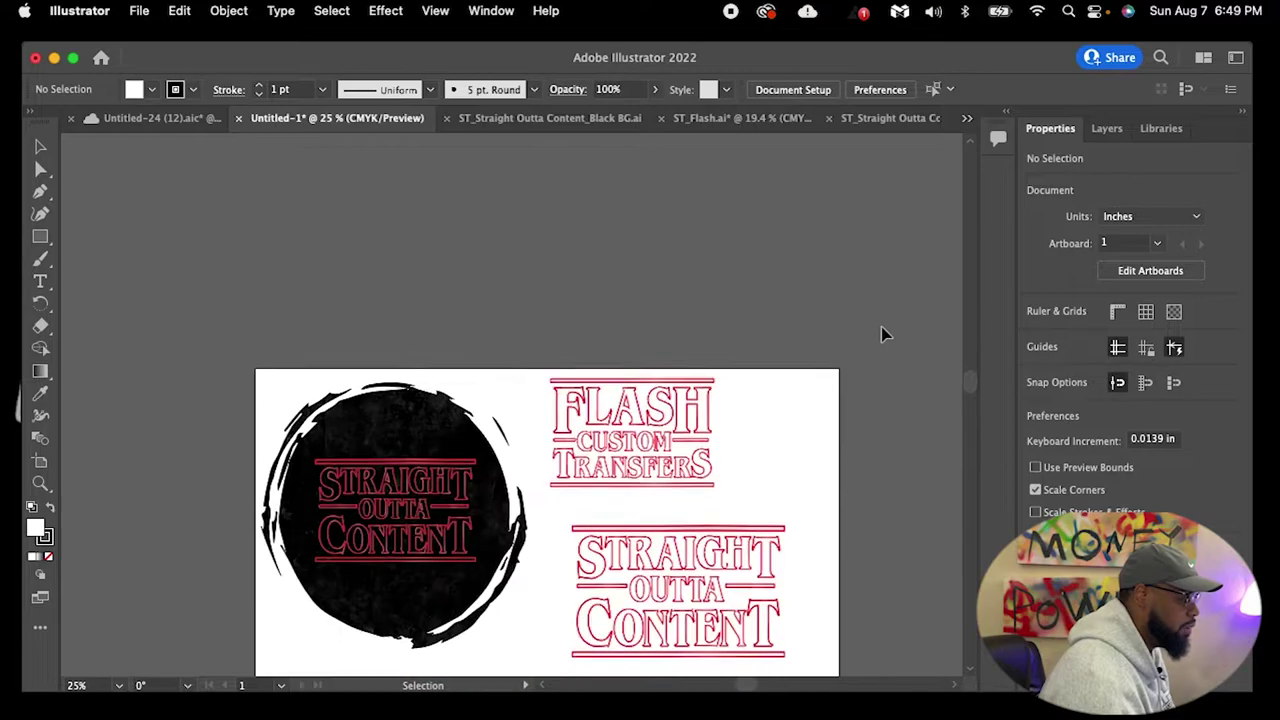
{"action": "scroll", "coordinate": [882, 333], "scroll_direction": "down", "scroll_amount": 3}
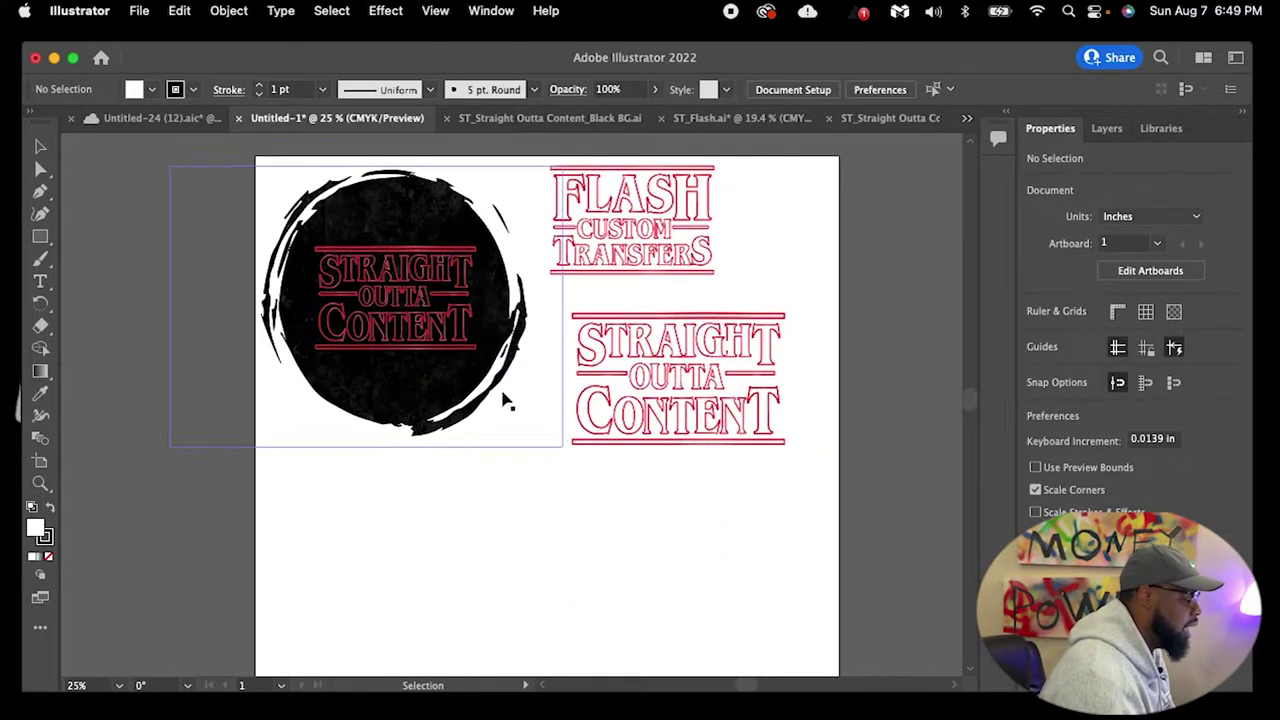
{"action": "scroll", "coordinate": [965, 407], "scroll_direction": "down", "scroll_amount": 3}
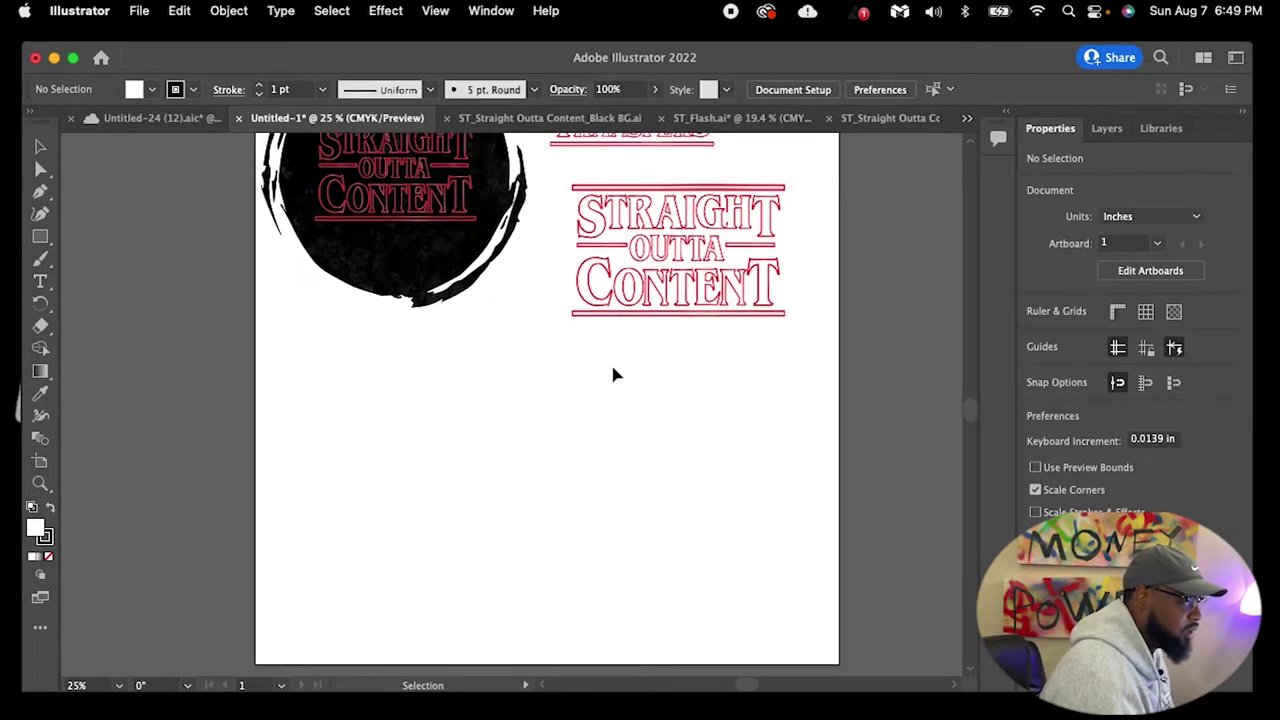
{"action": "scroll", "coordinate": [612, 366], "scroll_direction": "up", "scroll_amount": 2}
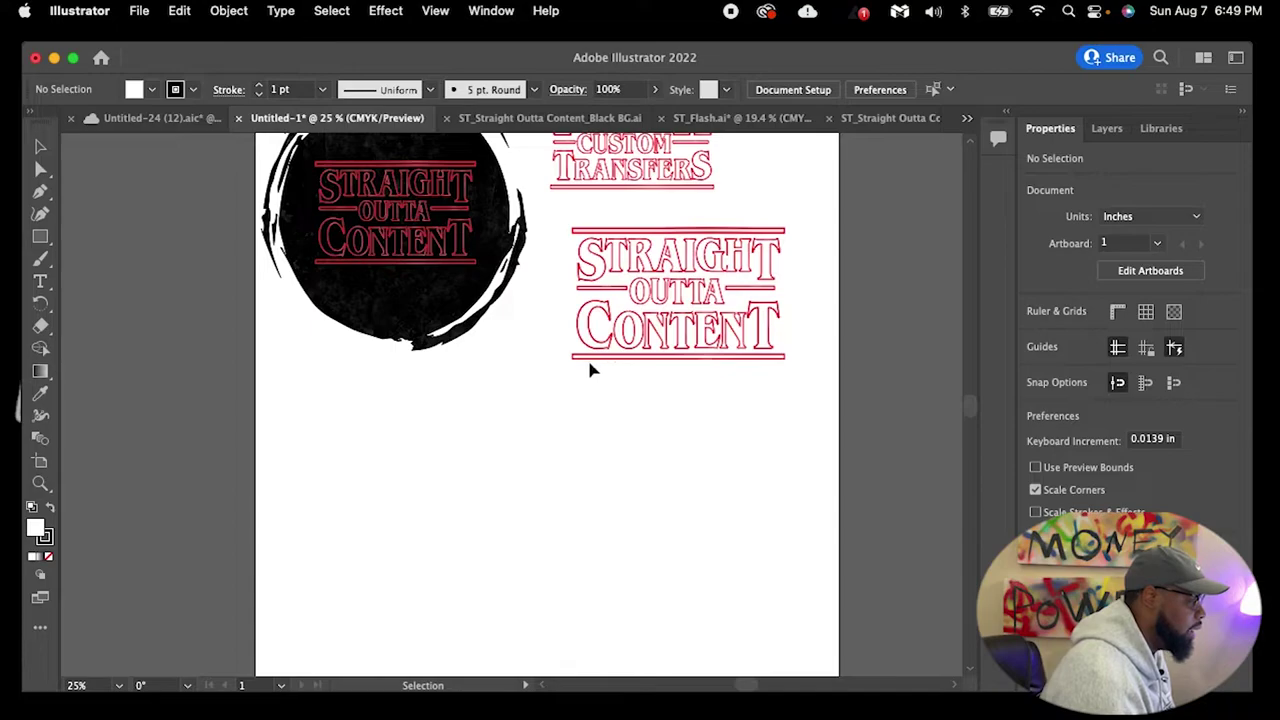
Duplicate the 8 x 5 in Straight Outta Content design and place the copy below the circular design, near the artboard's left edge
{"action": "left_click", "coordinate": [584, 336]}
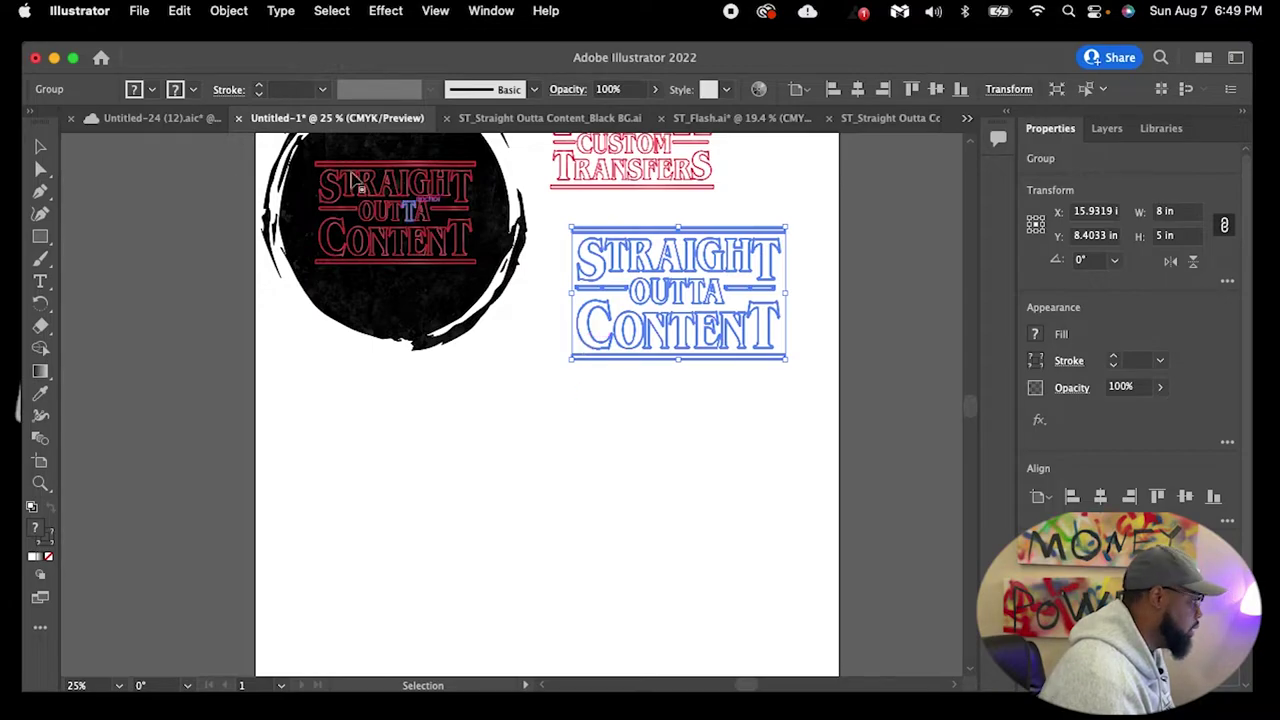
{"action": "left_click", "coordinate": [175, 10]}
{"action": "left_click", "coordinate": [208, 115]}
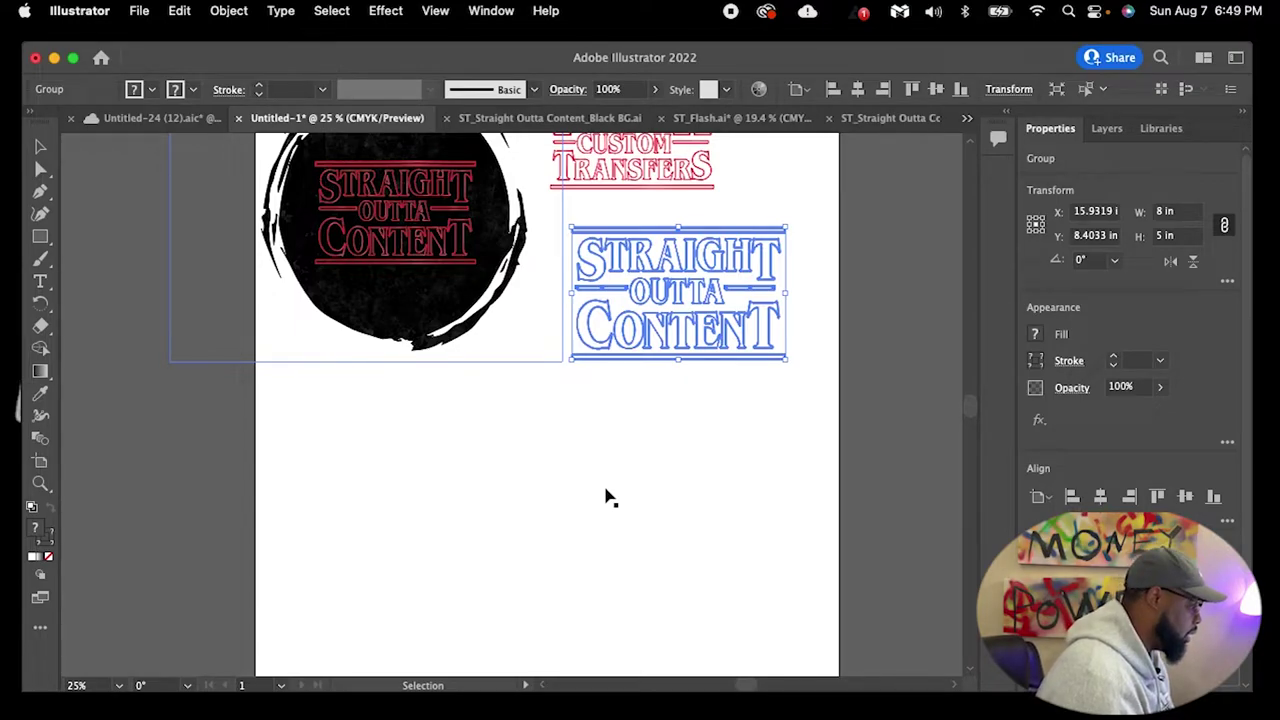
{"action": "left_click", "coordinate": [610, 497]}
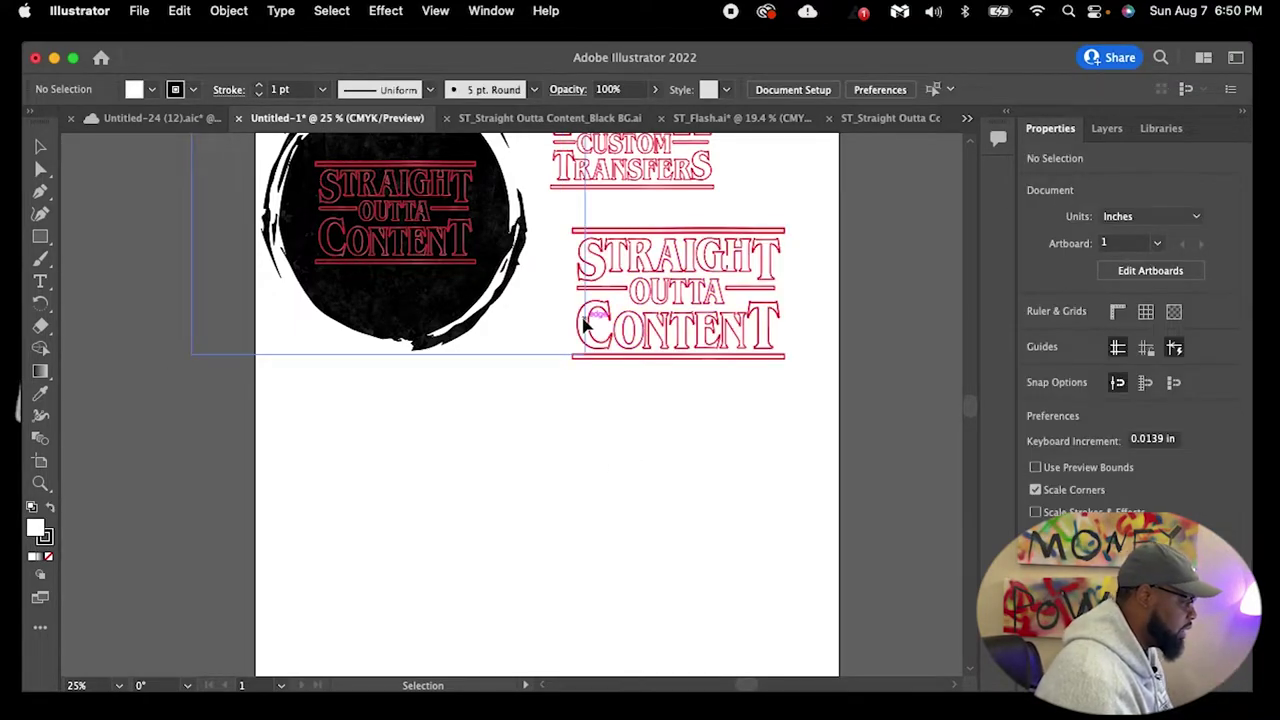
{"action": "left_click", "coordinate": [620, 328]}
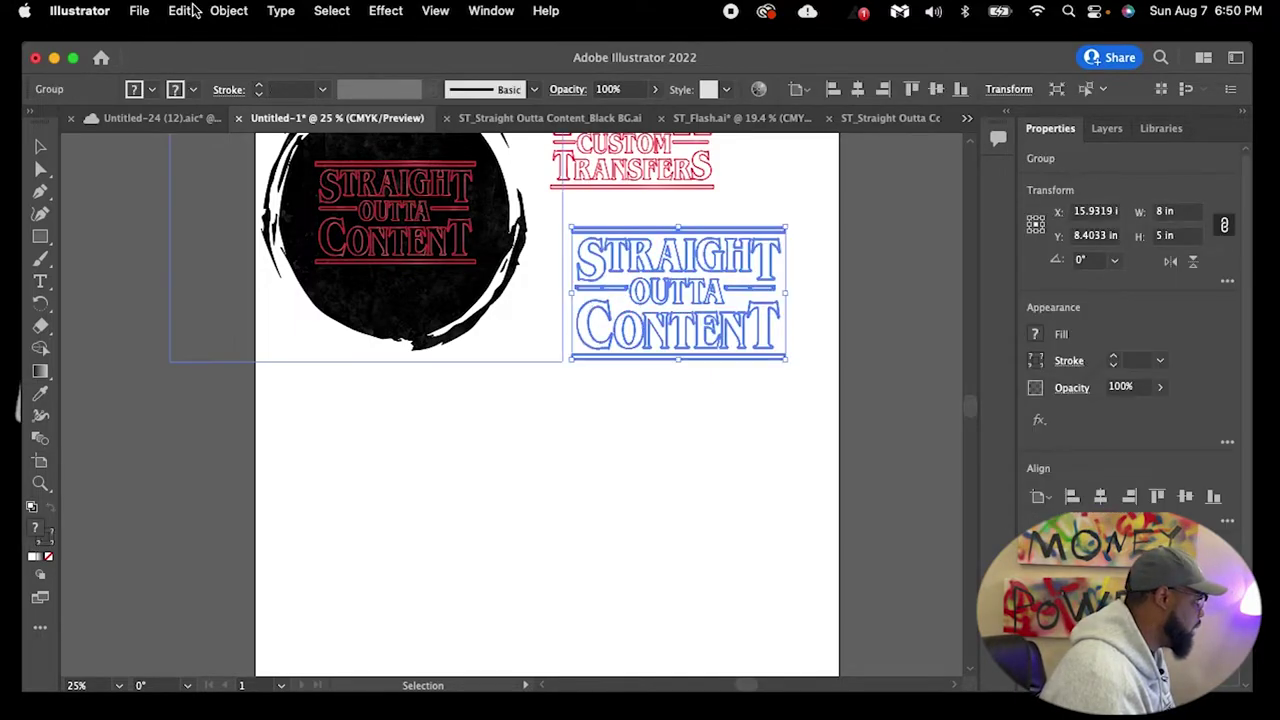
{"action": "left_click", "coordinate": [179, 10]}
{"action": "left_click", "coordinate": [200, 111]}
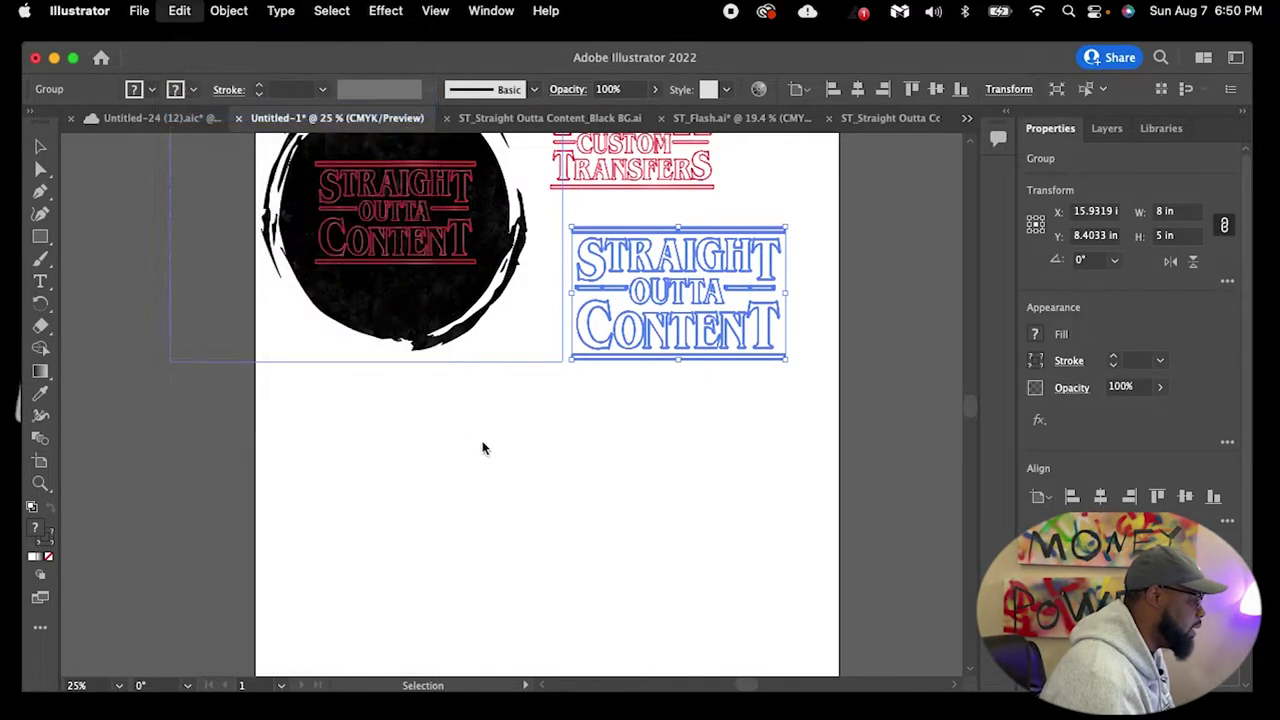
{"action": "left_click", "coordinate": [476, 402]}
{"action": "left_click", "coordinate": [179, 10]}
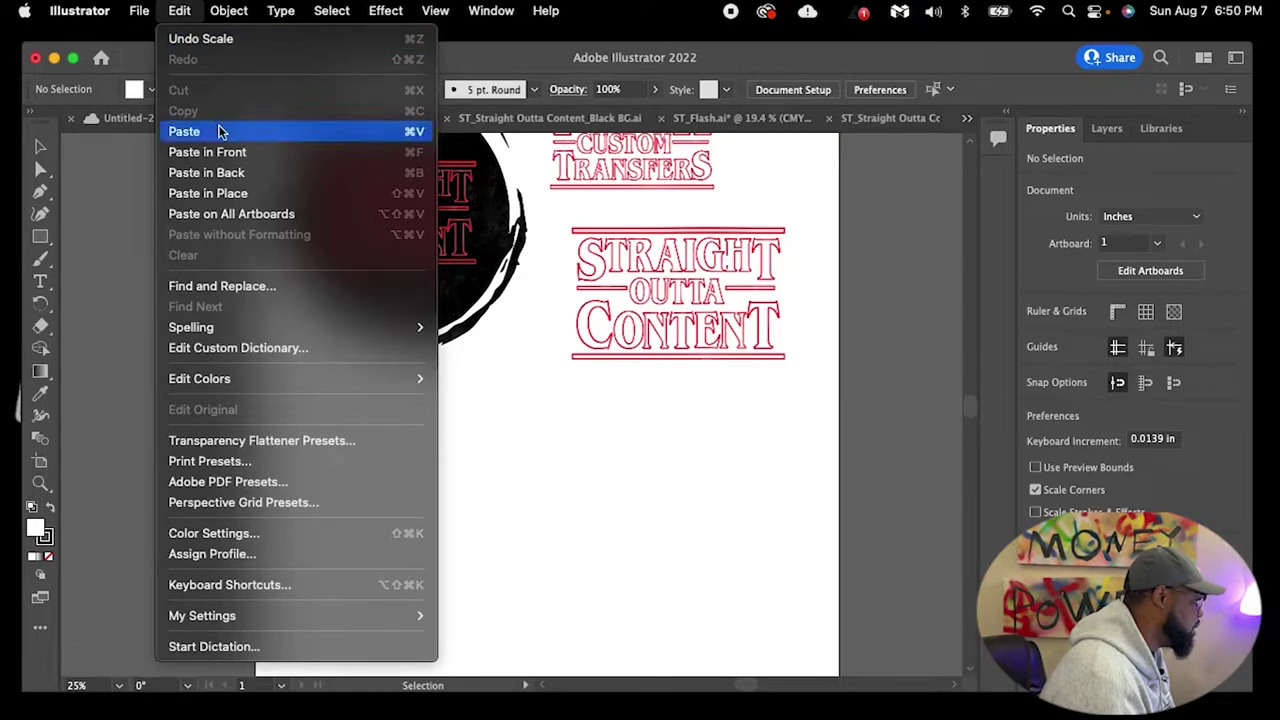
{"action": "left_click", "coordinate": [218, 129]}
{"action": "left_click_drag", "start_coordinate": [571, 447], "coordinate": [427, 500]}
{"action": "left_click", "coordinate": [585, 455]}
Scale the duplicated Straight Outta Content design proportionally to 3 in wide
{"action": "left_click", "coordinate": [391, 446]}
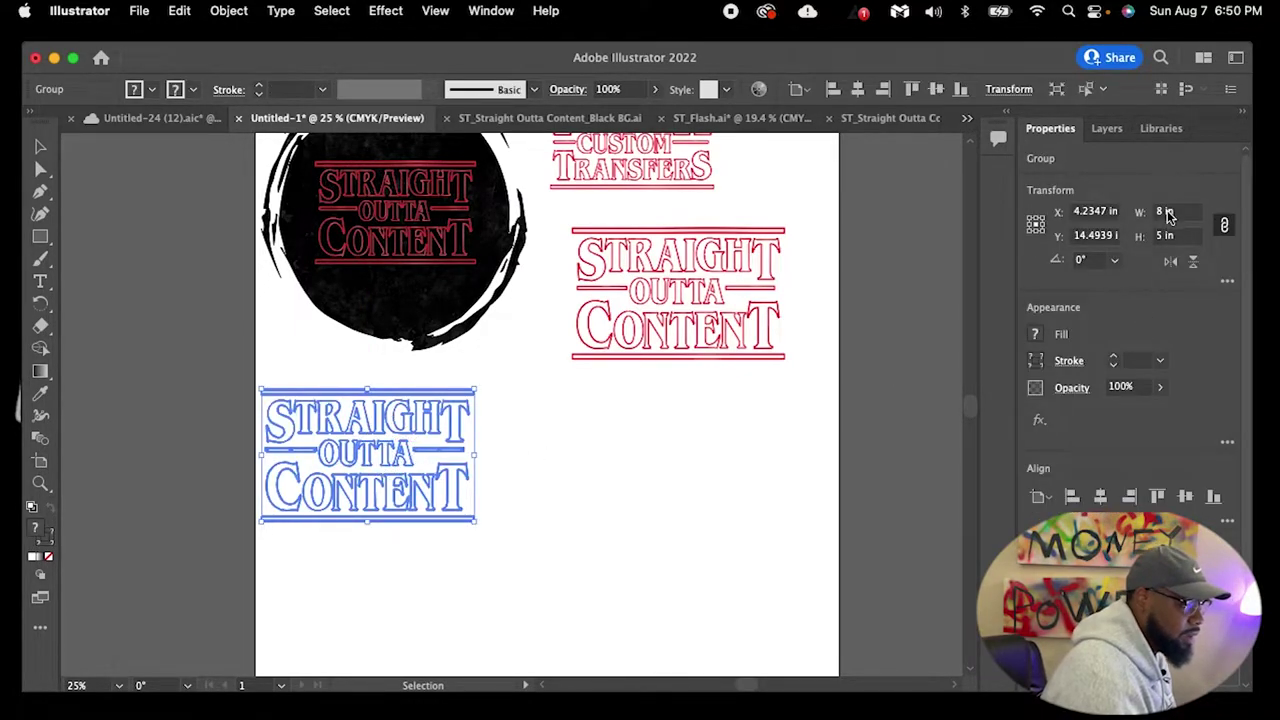
{"action": "left_click", "coordinate": [1168, 213]}
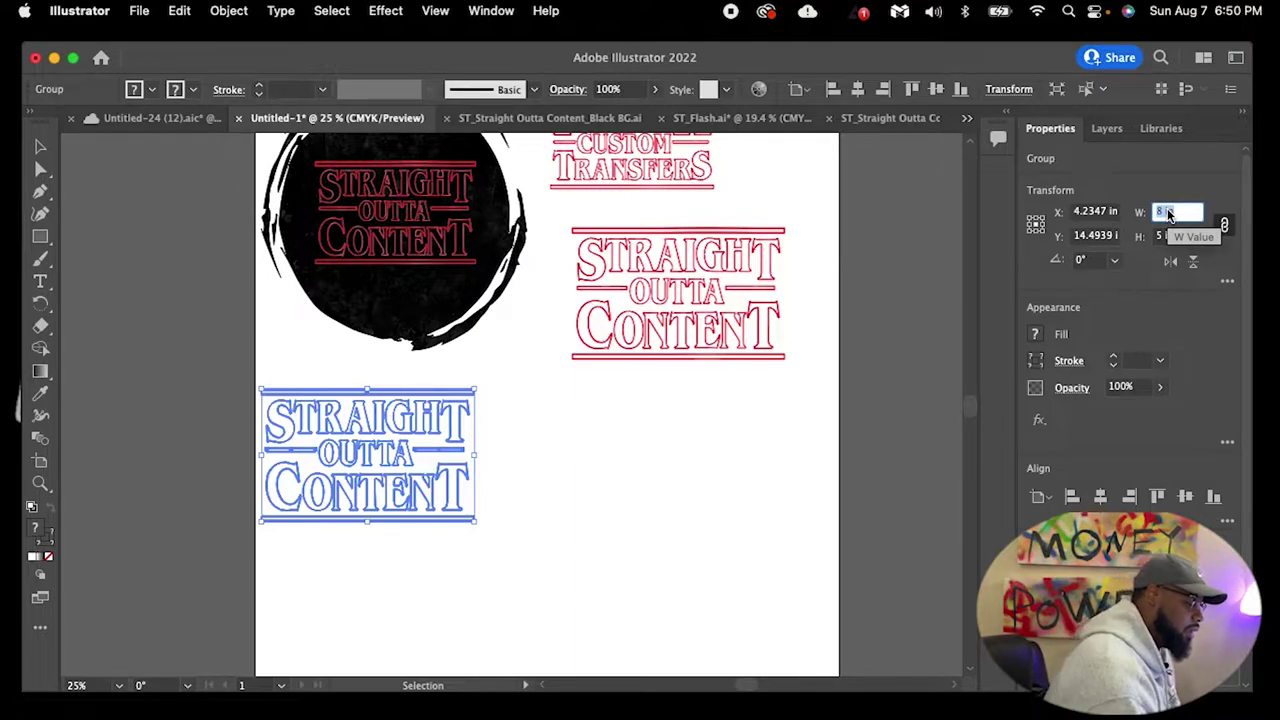
{"action": "left_click", "coordinate": [1167, 305]}
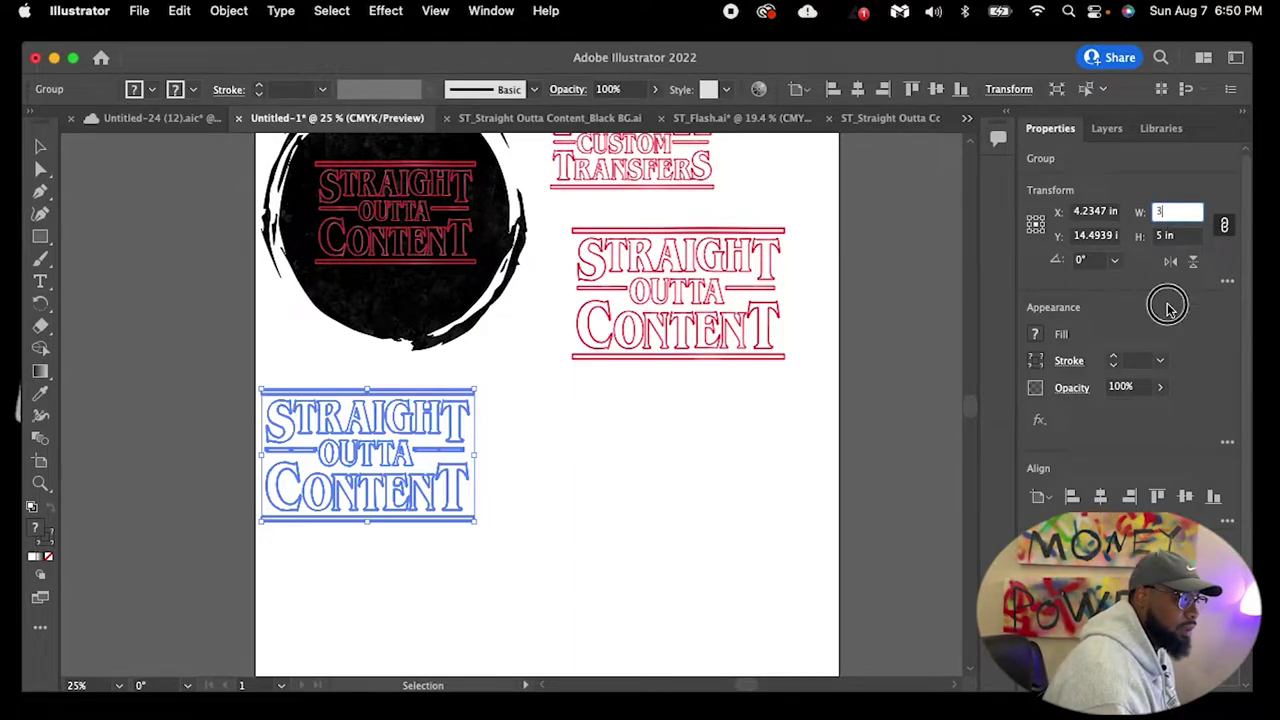
{"action": "left_click", "coordinate": [549, 476]}
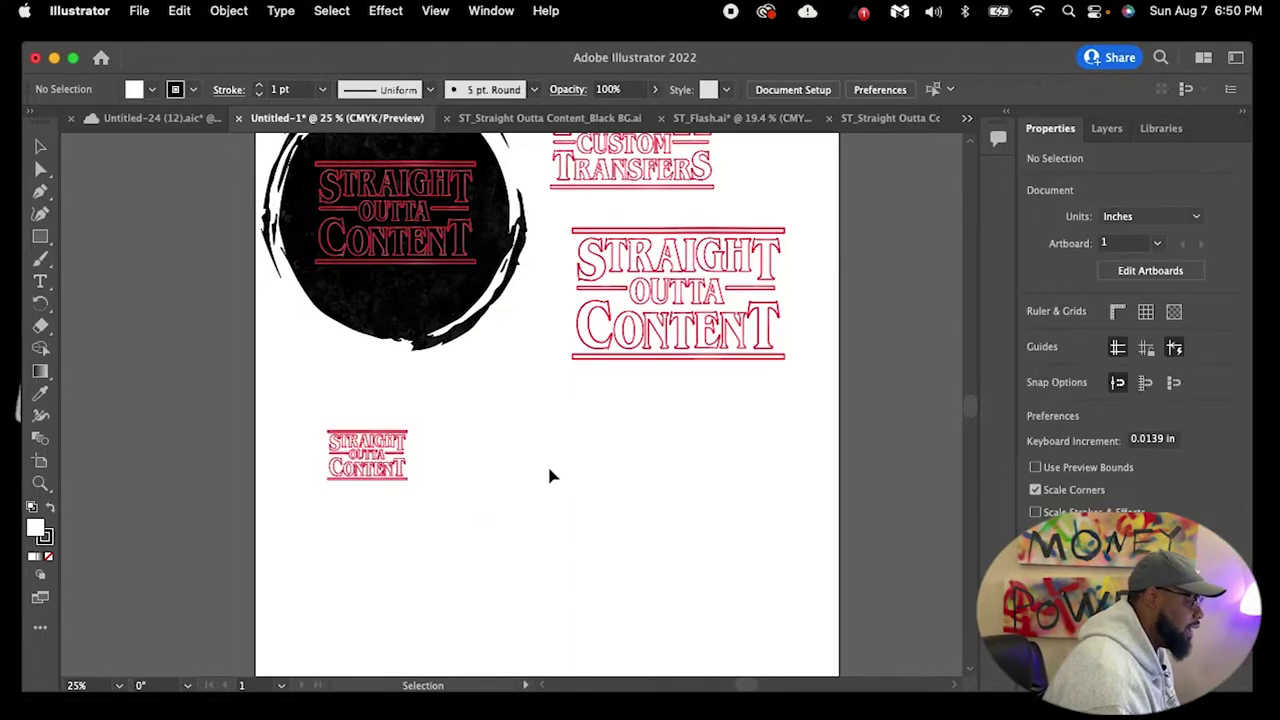
{"action": "left_click", "coordinate": [358, 450]}
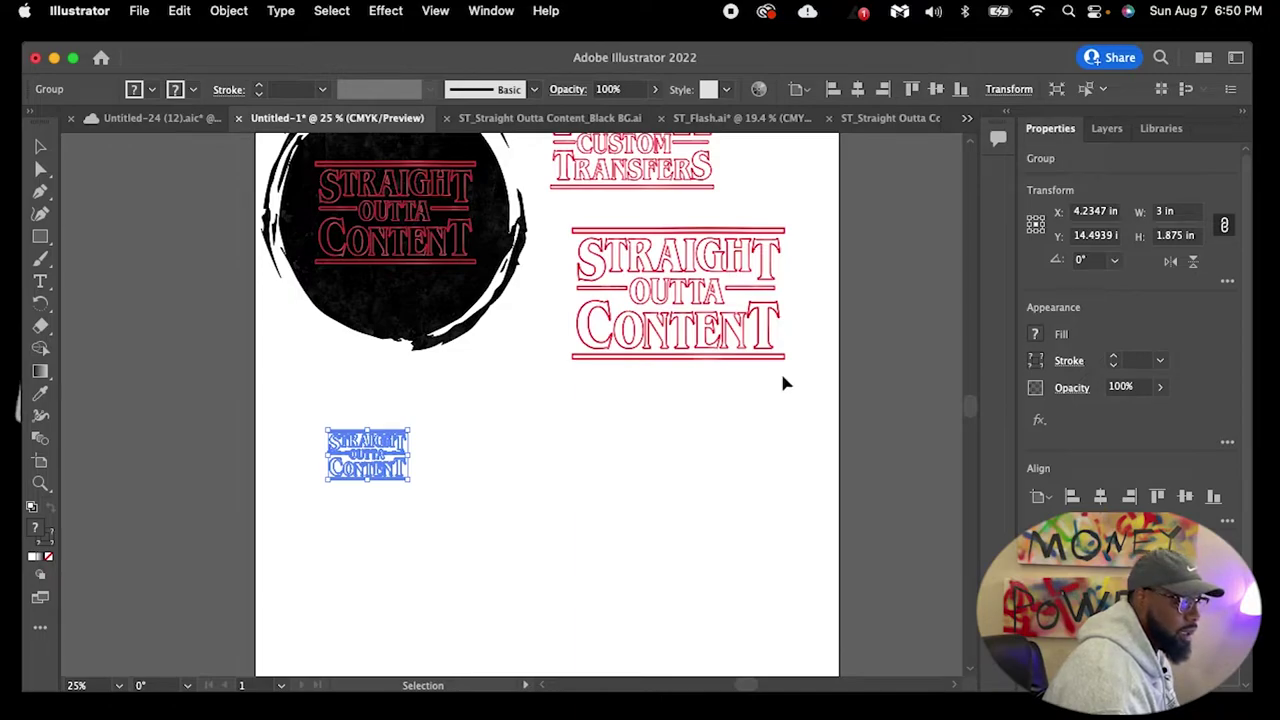
Move the 3 in wide Straight Outta Content design up against the artboard's left side, just beneath the circular design
{"action": "left_click", "coordinate": [460, 477]}
{"action": "left_click", "coordinate": [376, 450]}
{"action": "left_click", "coordinate": [460, 446]}
{"action": "left_click", "coordinate": [384, 447]}
{"action": "left_click_drag", "start_coordinate": [384, 447], "coordinate": [316, 372]}
{"action": "left_click", "coordinate": [380, 456]}
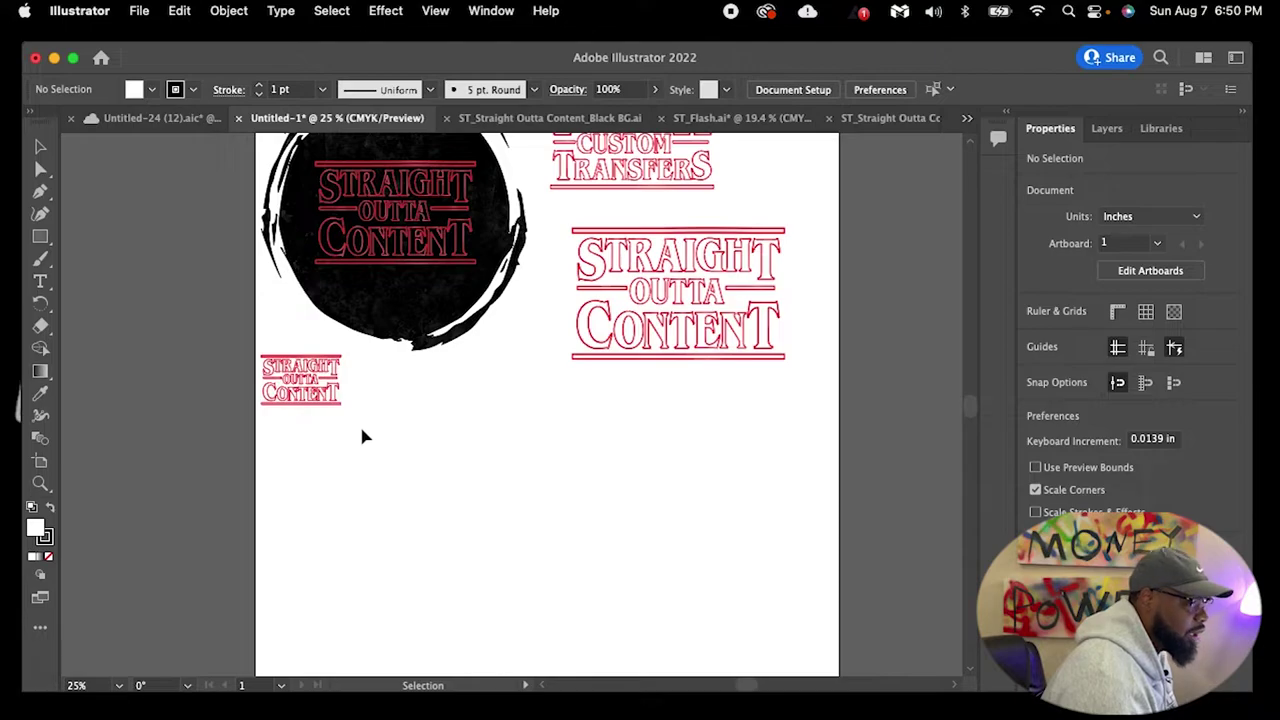
Copy the 3 in wide Straight Outta Content design and paste a second one onto the artboard
{"action": "left_click", "coordinate": [300, 394]}
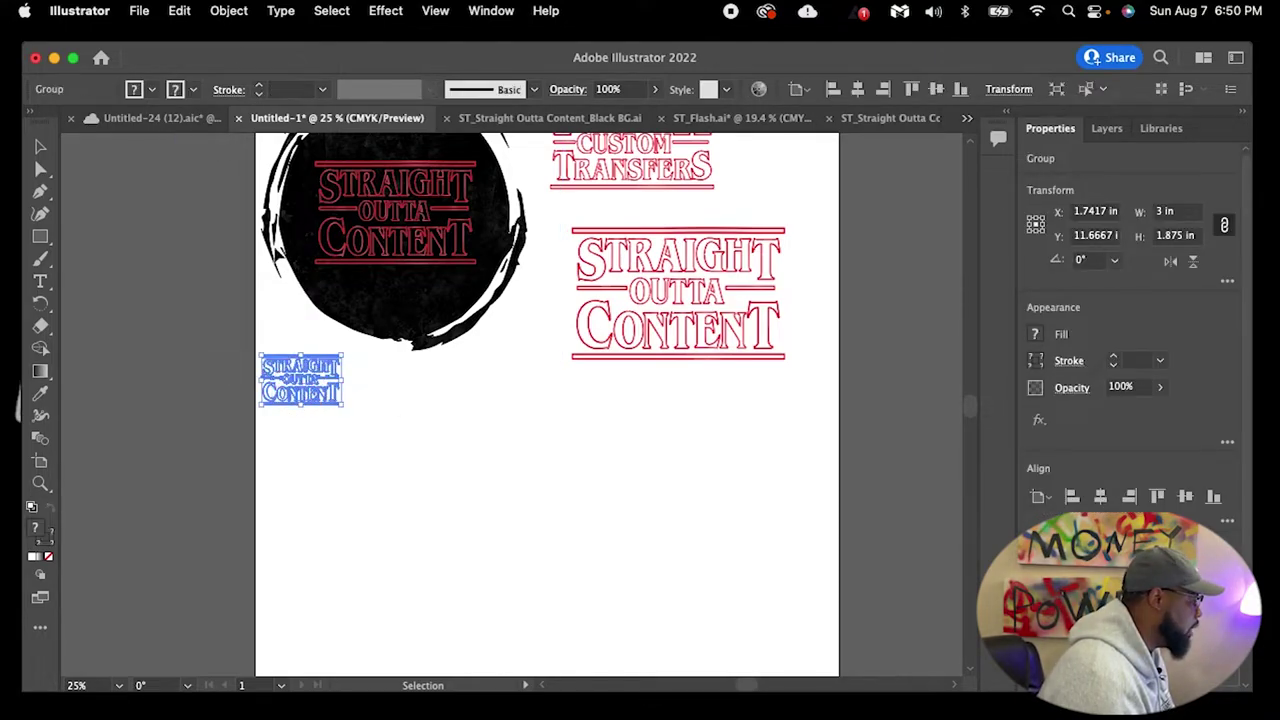
{"action": "left_click", "coordinate": [283, 451]}
{"action": "left_click", "coordinate": [311, 387]}
{"action": "left_click", "coordinate": [179, 10]}
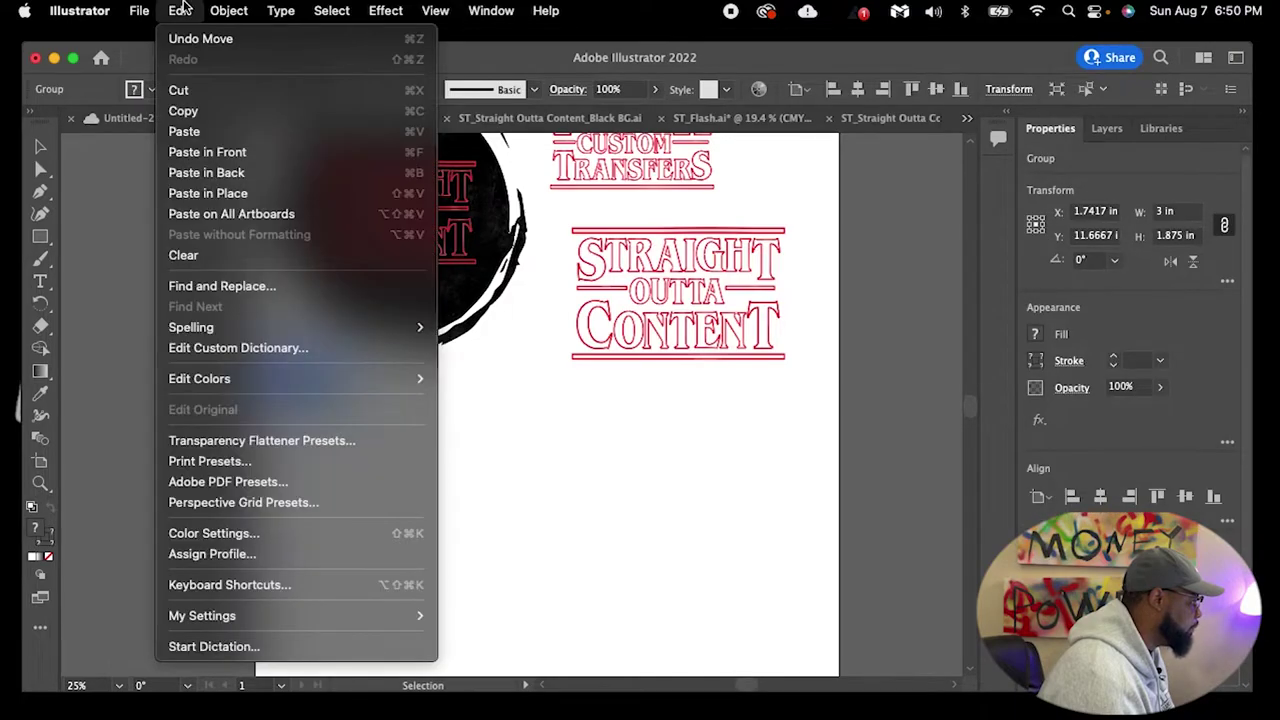
{"action": "left_click", "coordinate": [208, 111]}
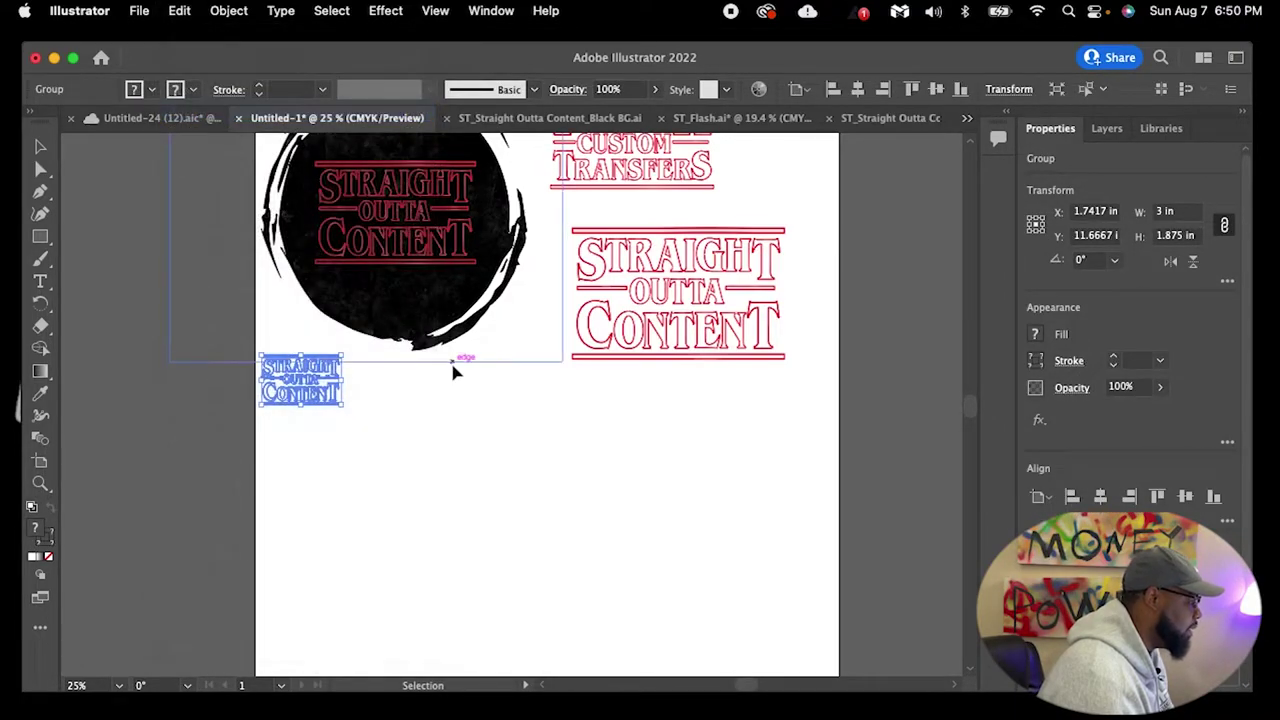
{"action": "left_click", "coordinate": [445, 490]}
{"action": "left_click", "coordinate": [185, 11]}
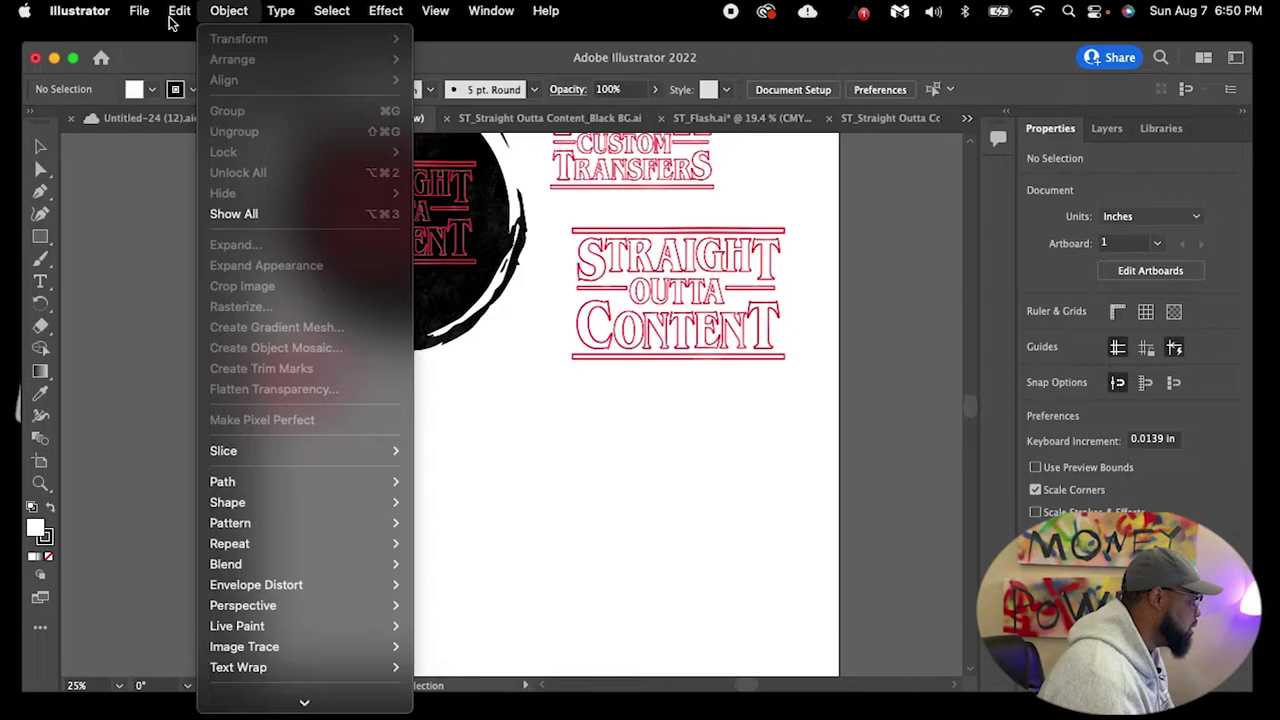
{"action": "left_click", "coordinate": [202, 131]}
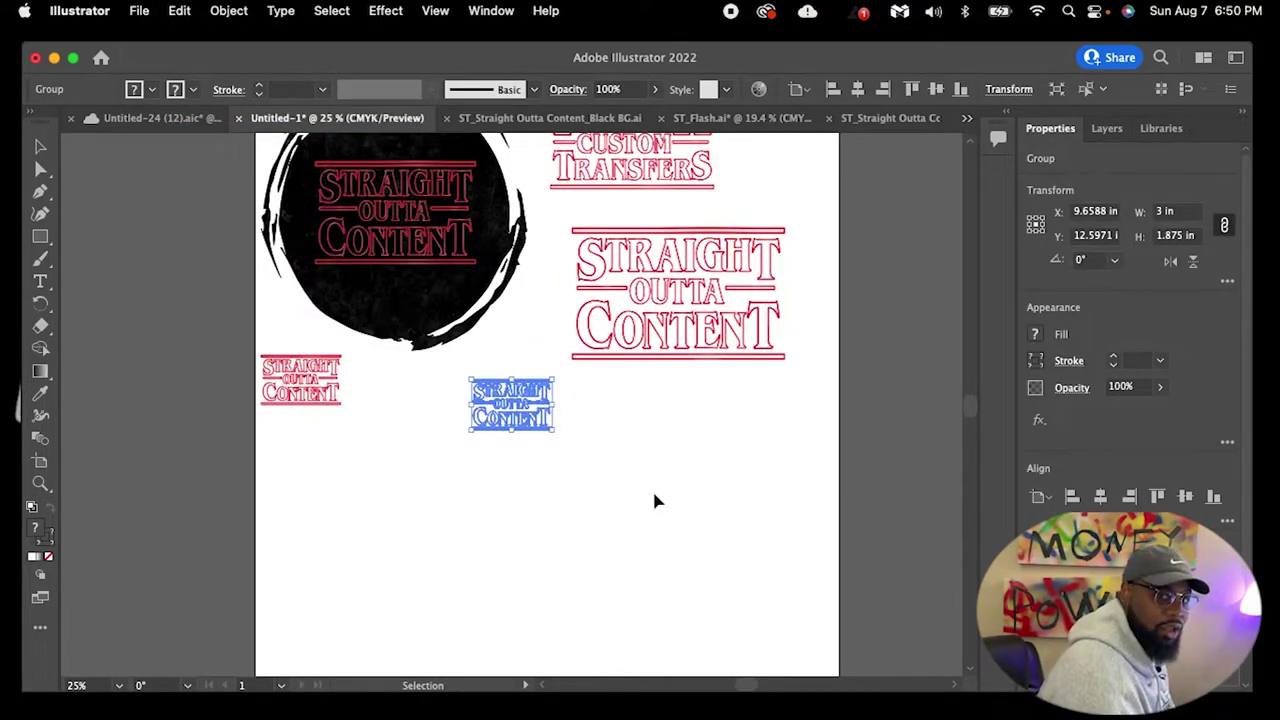
Scale the pasted copy of the 3 in wide Straight Outta Content design proportionally to 2.5 in wide
{"action": "left_click", "coordinate": [612, 500]}
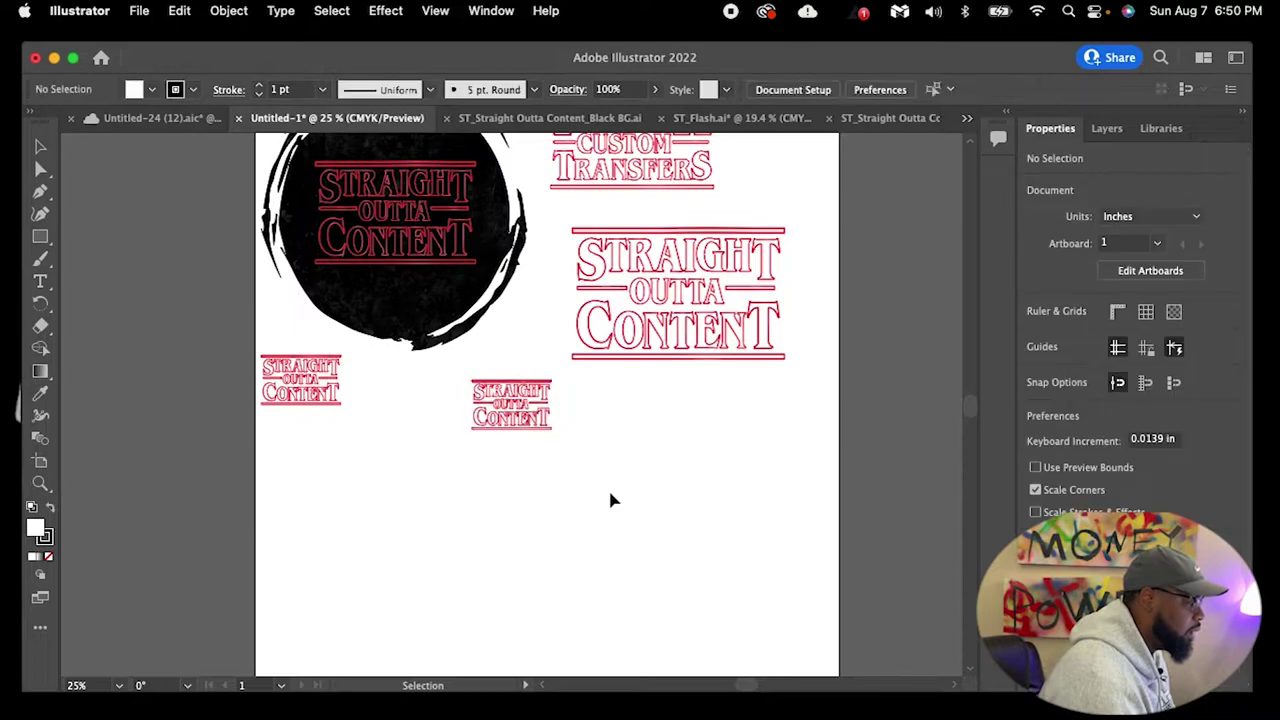
{"action": "left_click", "coordinate": [523, 410]}
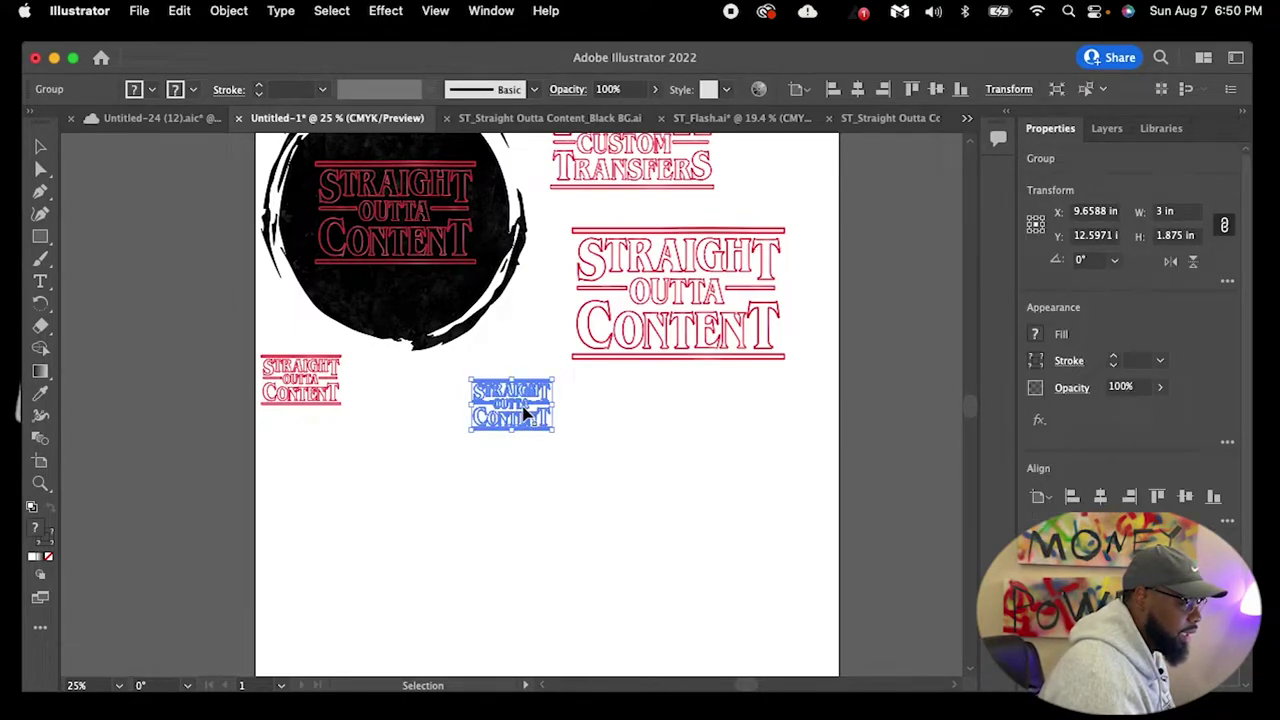
{"action": "left_click", "coordinate": [613, 454]}
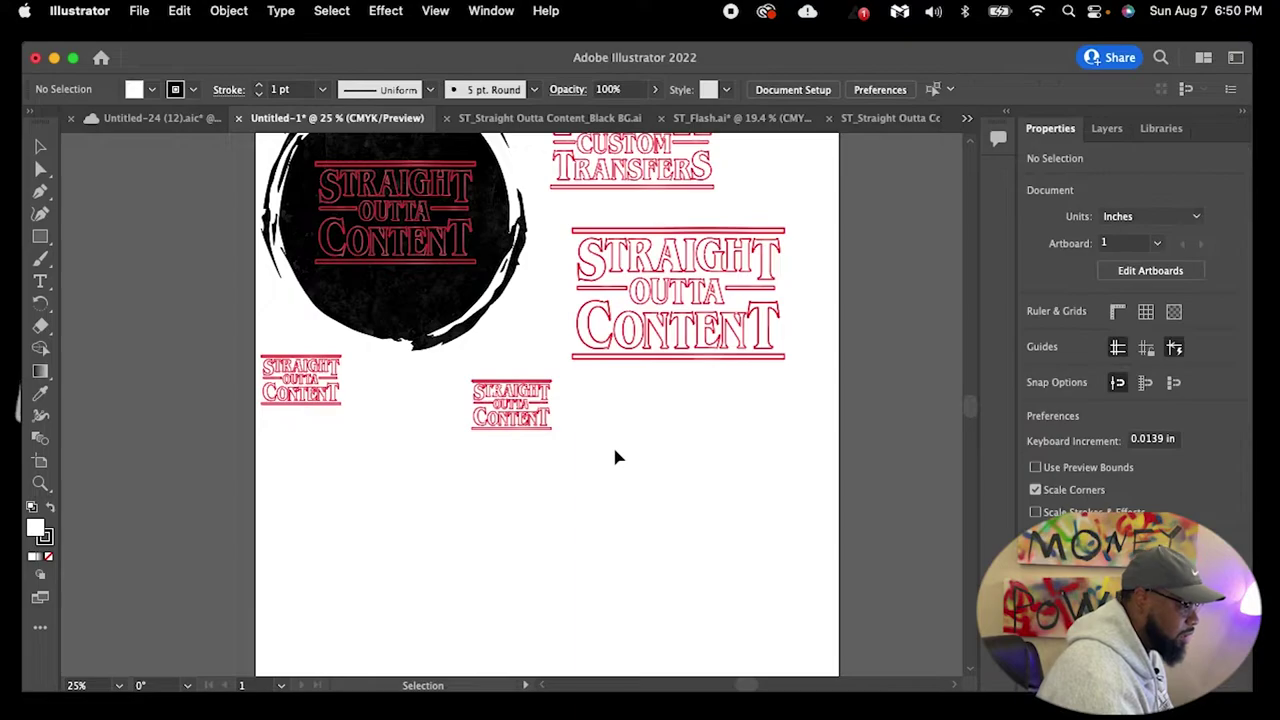
{"action": "left_click", "coordinate": [505, 425]}
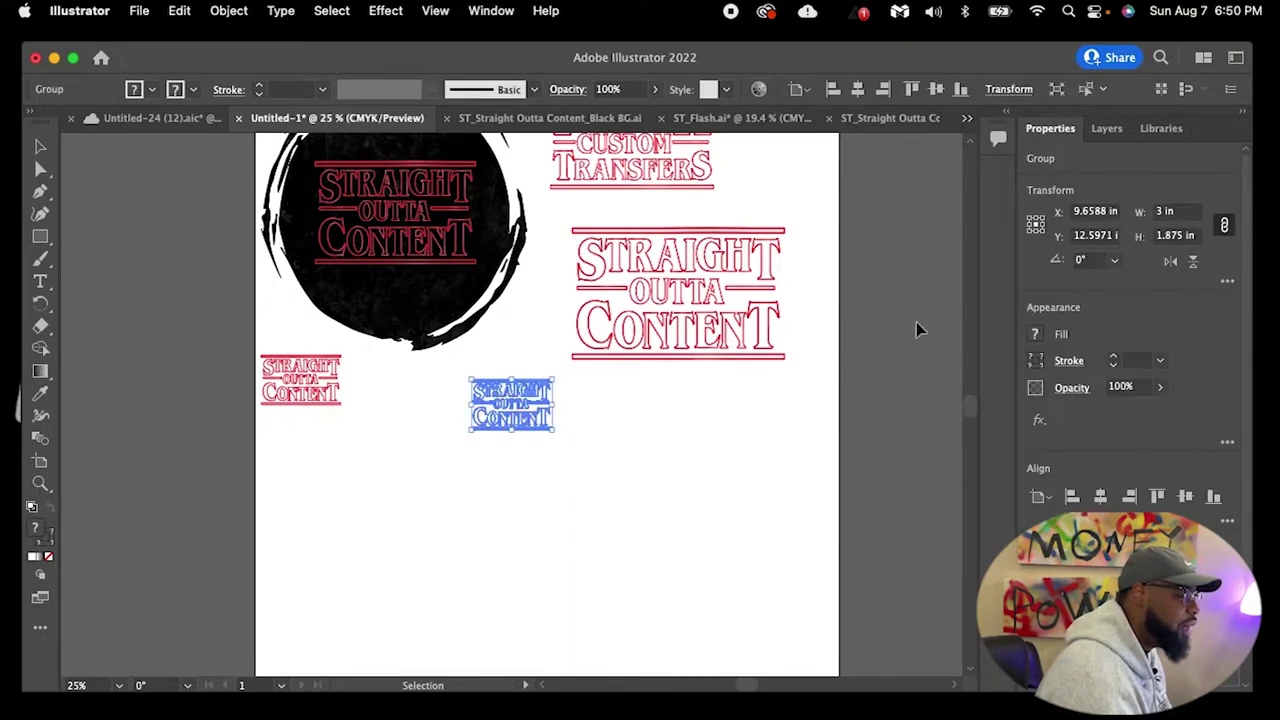
{"action": "left_click", "coordinate": [1166, 213]}
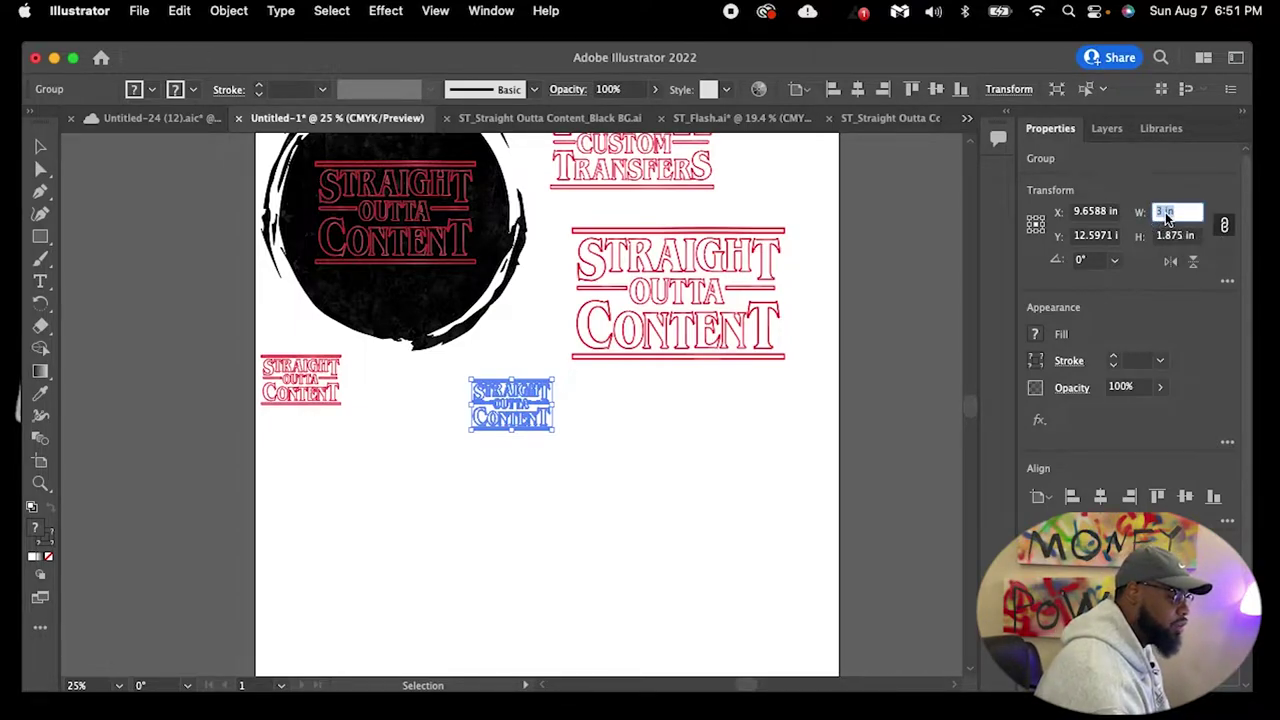
{"action": "key", "text": "Return"}
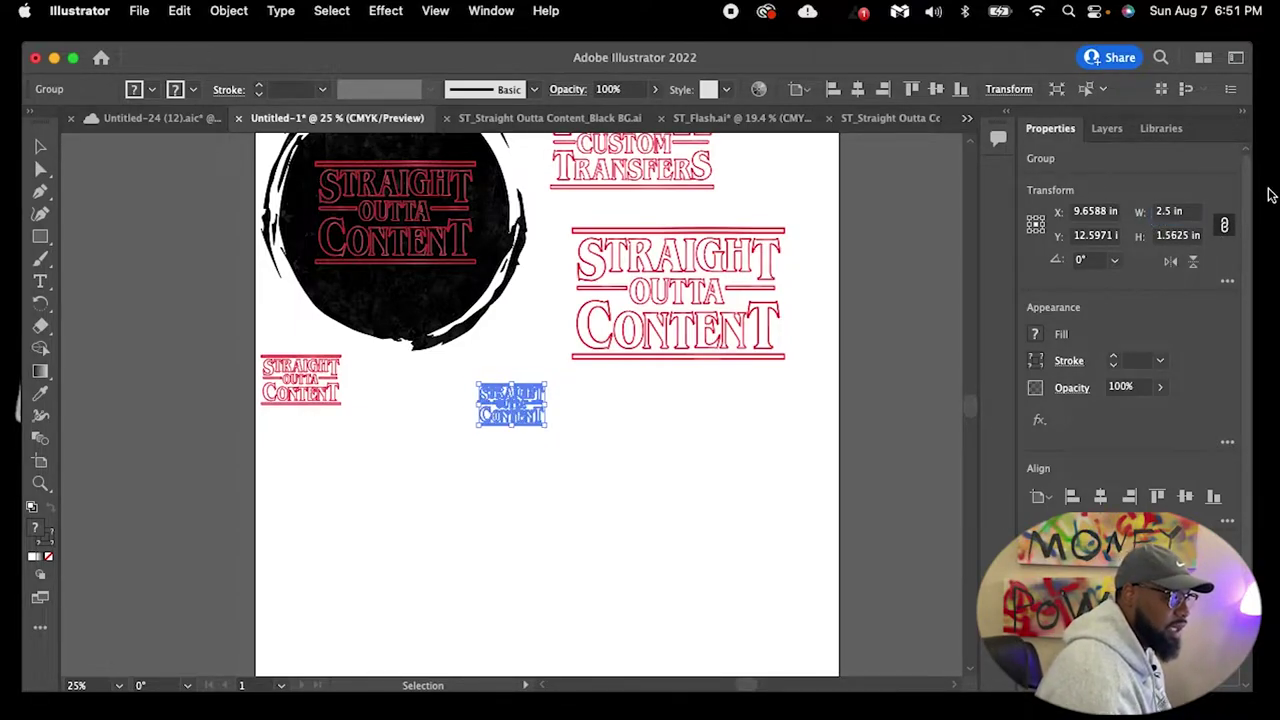
Move the 2.5 in wide Straight Outta Content design next to the 3 in wide one beneath the circular design
{"action": "left_click", "coordinate": [608, 511]}
{"action": "left_click_drag", "start_coordinate": [513, 405], "coordinate": [388, 395]}
{"action": "left_click", "coordinate": [329, 414]}
{"action": "left_click", "coordinate": [309, 394]}
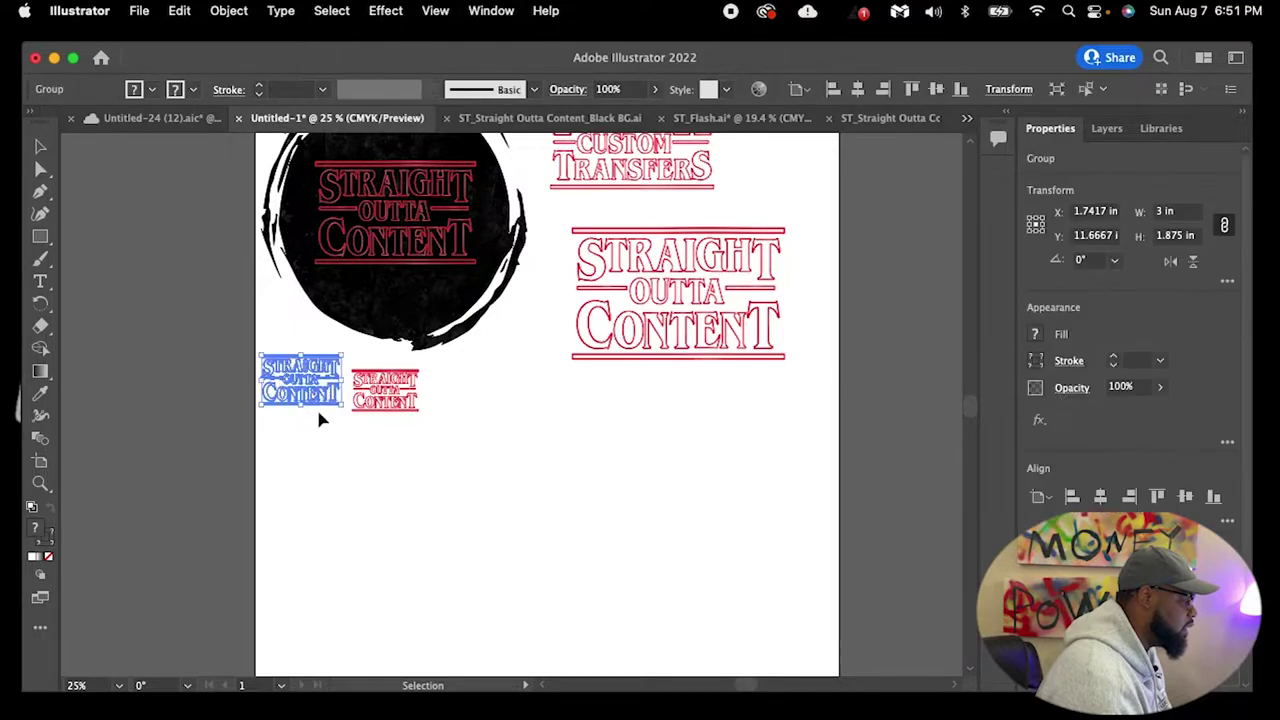
Move the 8 x 5 in Straight Outta Content design closer to the circular design
{"action": "left_click", "coordinate": [684, 372]}
{"action": "left_click", "coordinate": [694, 346]}
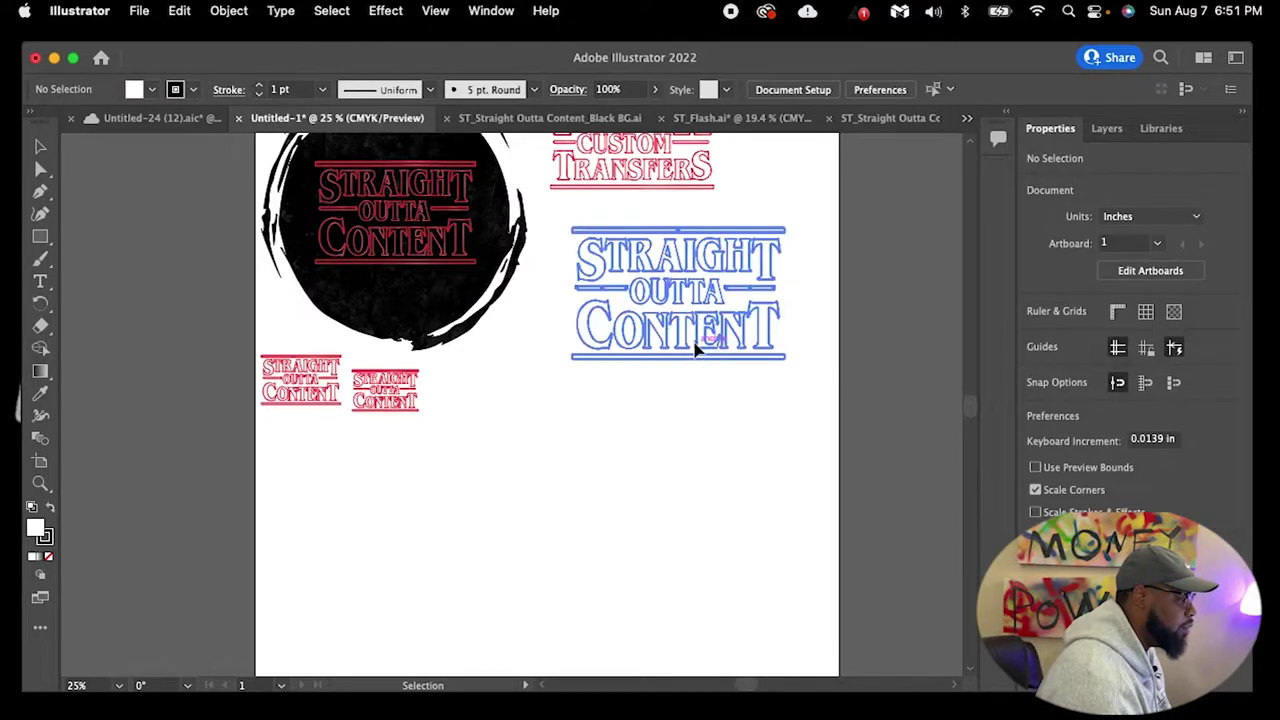
{"action": "left_click", "coordinate": [818, 371]}
{"action": "left_click_drag", "start_coordinate": [668, 328], "coordinate": [628, 322]}
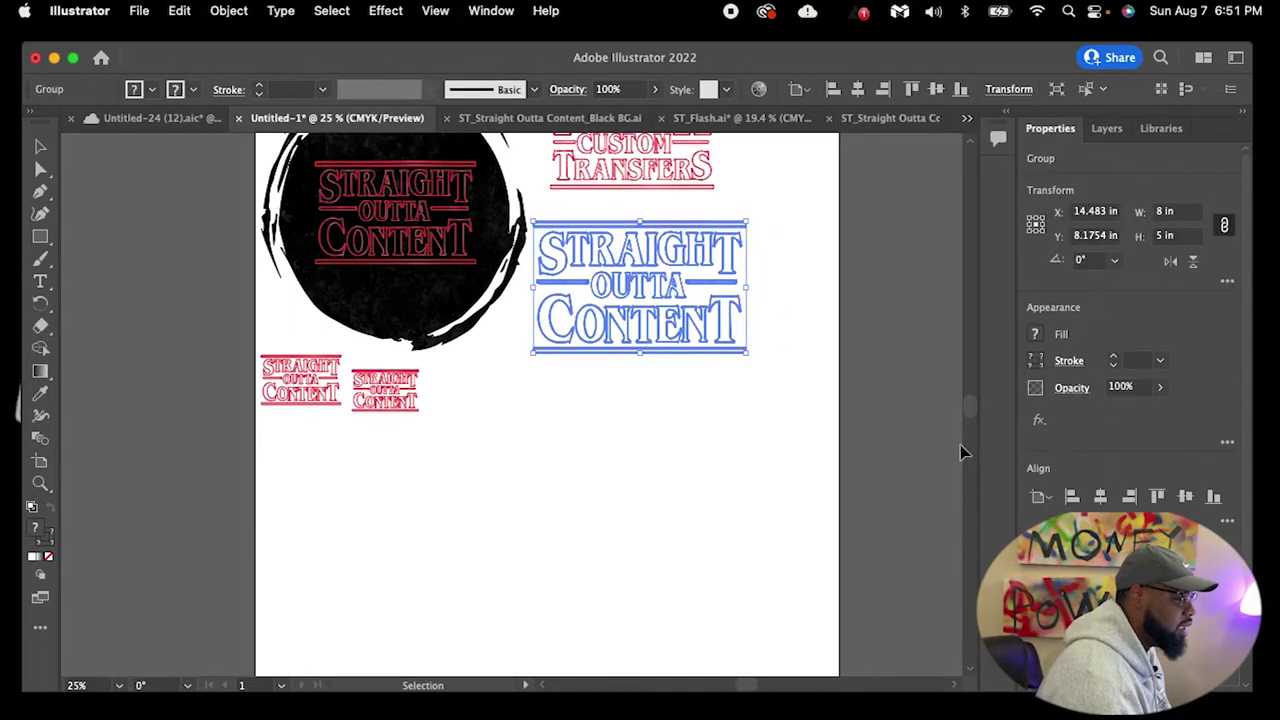
Stack the 2.5 in and 3 in wide Straight Outta Content designs to the right of the Flash Custom Transfers design
{"action": "left_click_drag", "start_coordinate": [965, 416], "coordinate": [966, 392]}
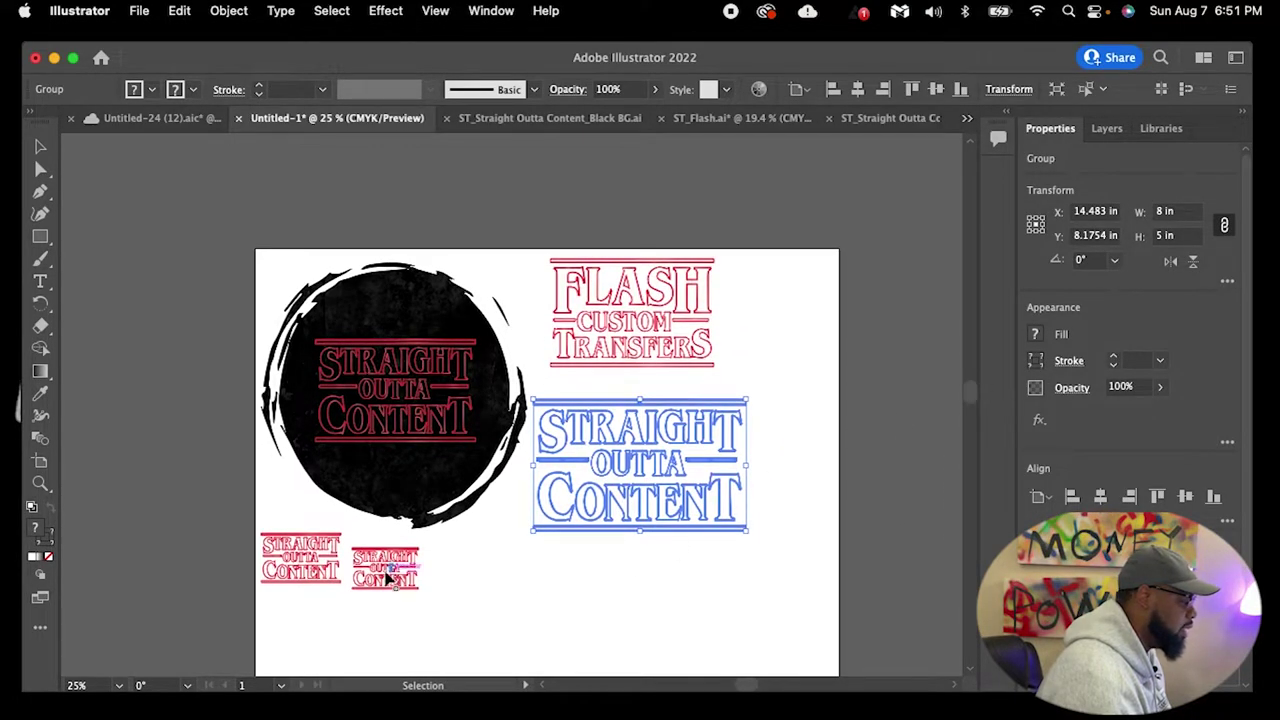
{"action": "left_click_drag", "start_coordinate": [381, 572], "coordinate": [752, 278]}
{"action": "left_click_drag", "start_coordinate": [300, 557], "coordinate": [776, 321]}
{"action": "left_click", "coordinate": [848, 394]}
Copy the Flash Custom Transfers design together with the three plain Straight Outta Content designs and paste them onto the artboard
{"action": "left_click_drag", "start_coordinate": [966, 395], "coordinate": [966, 386]}
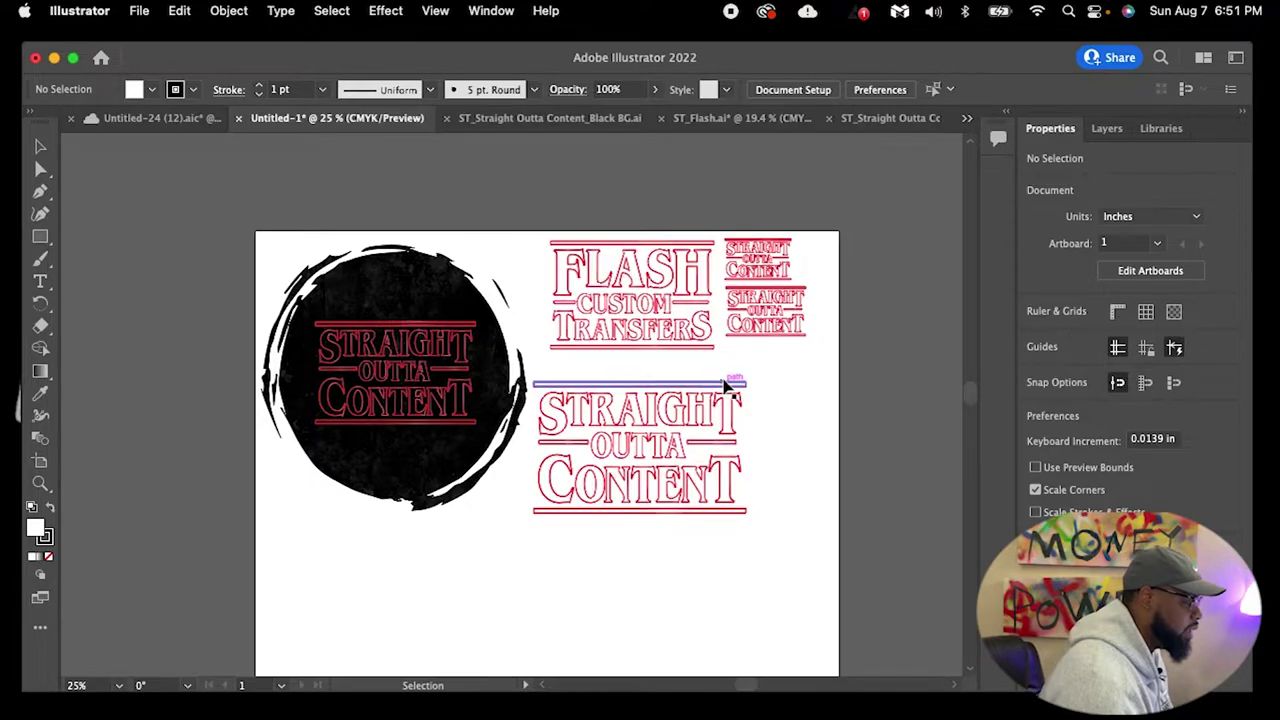
{"action": "left_click_drag", "start_coordinate": [771, 409], "coordinate": [583, 512]}
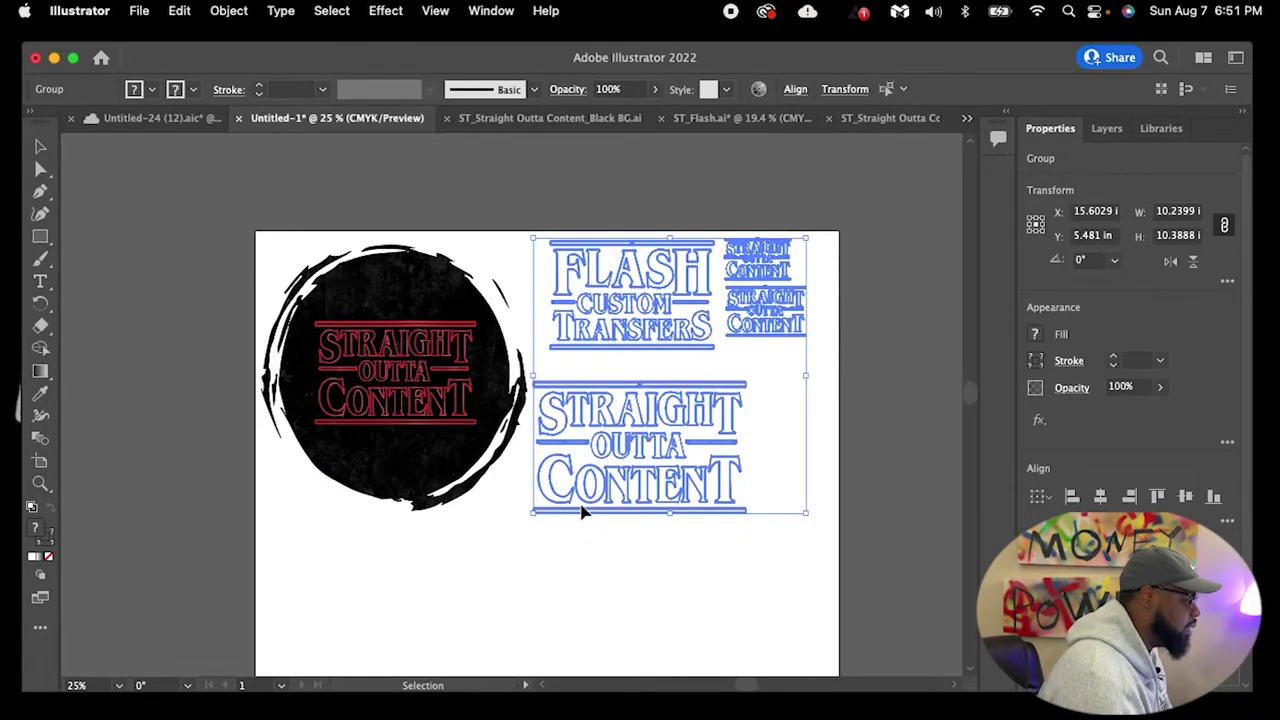
{"action": "left_click", "coordinate": [182, 12]}
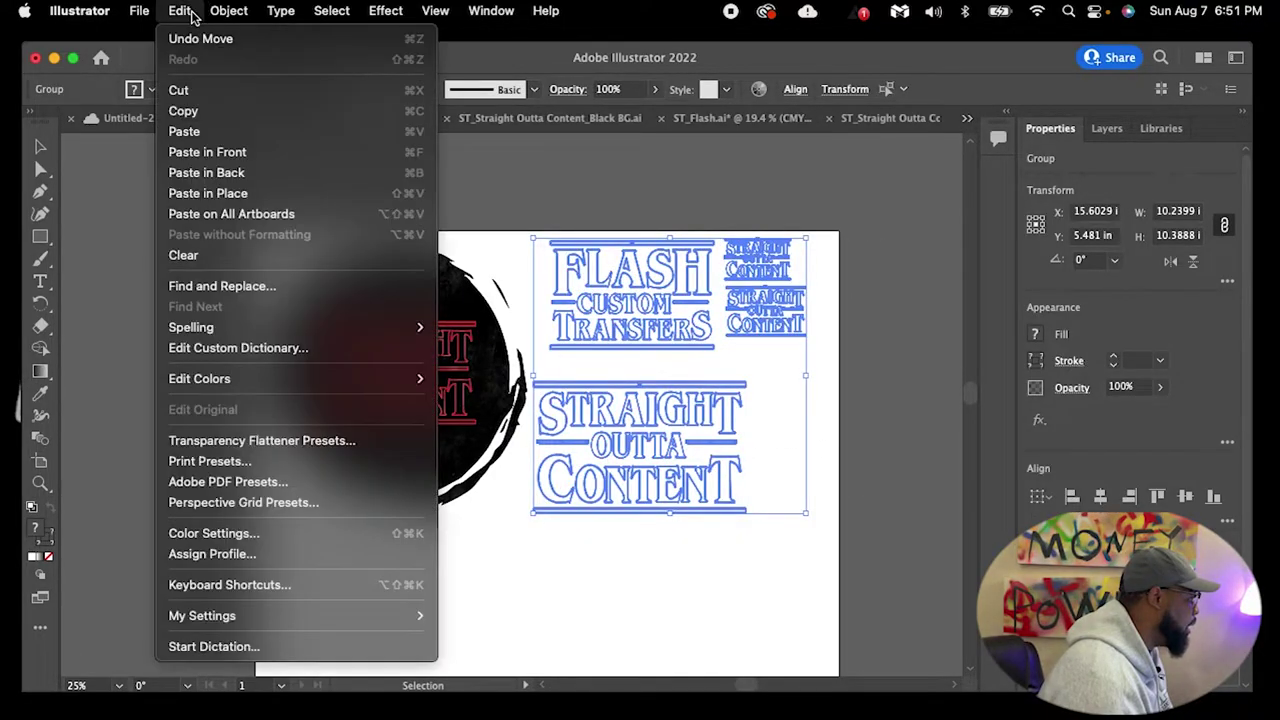
{"action": "left_click", "coordinate": [172, 117]}
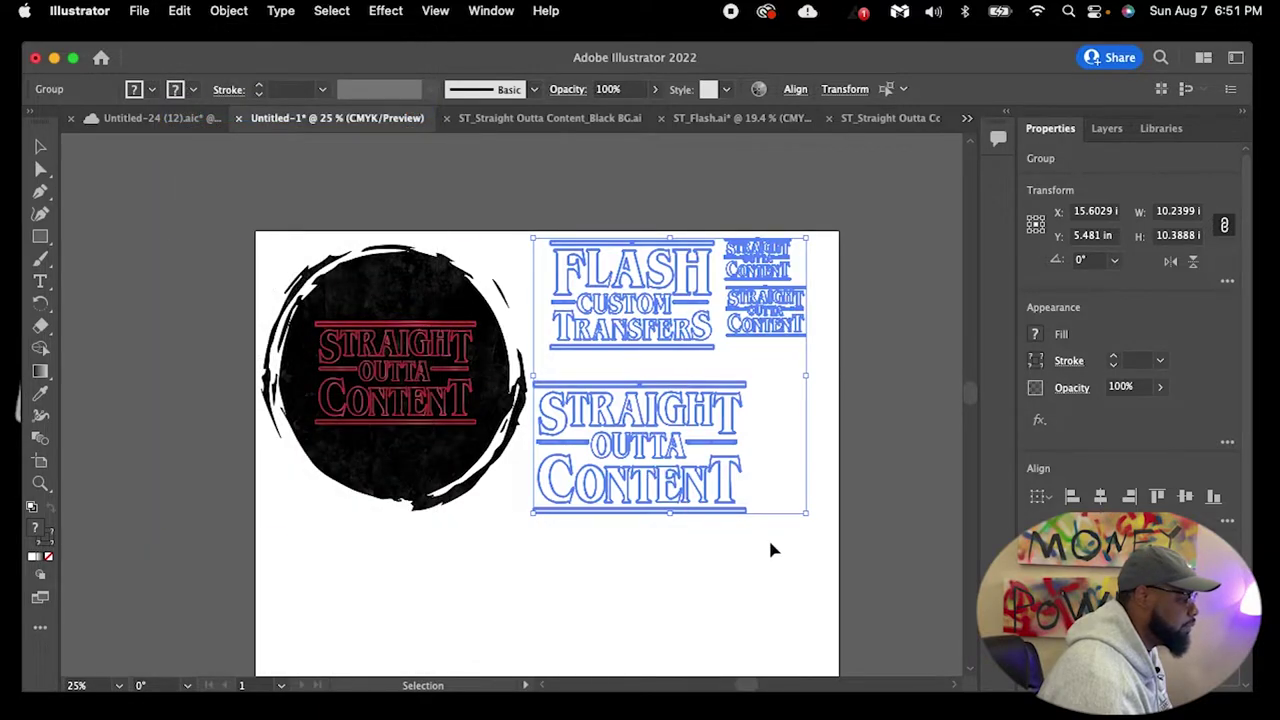
{"action": "left_click", "coordinate": [711, 614]}
{"action": "left_click", "coordinate": [172, 10]}
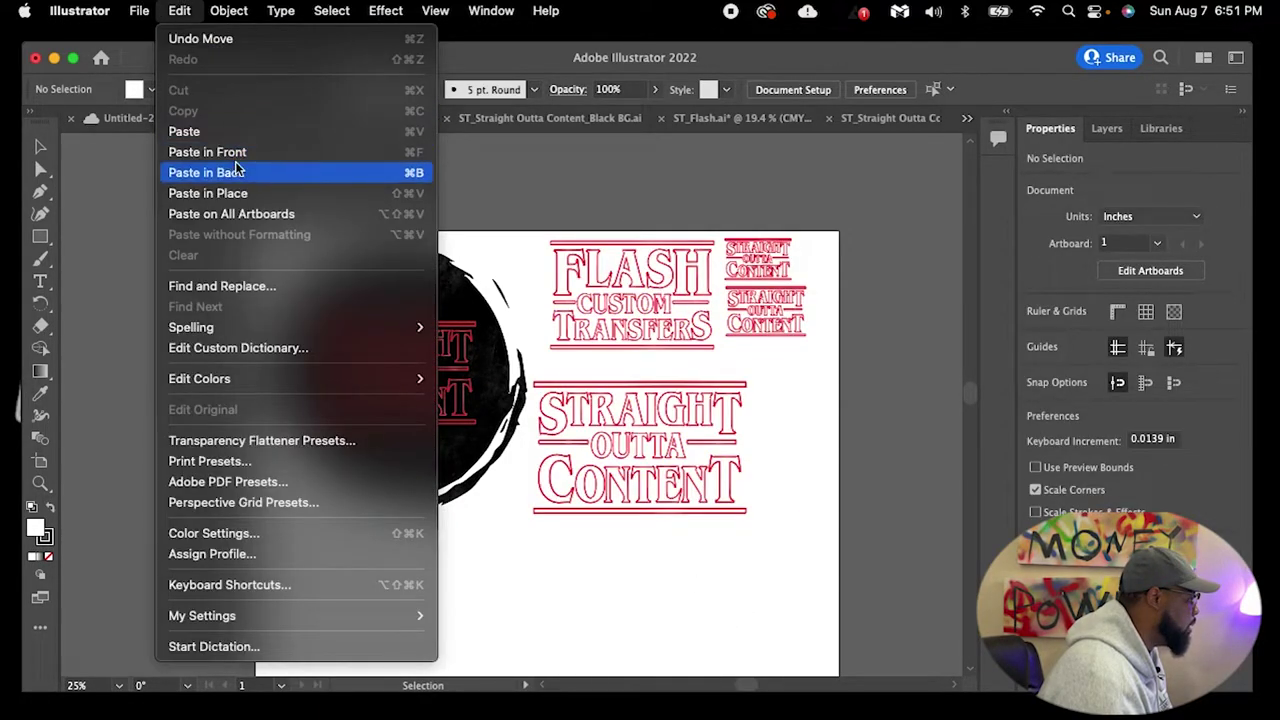
{"action": "left_click", "coordinate": [184, 131]}
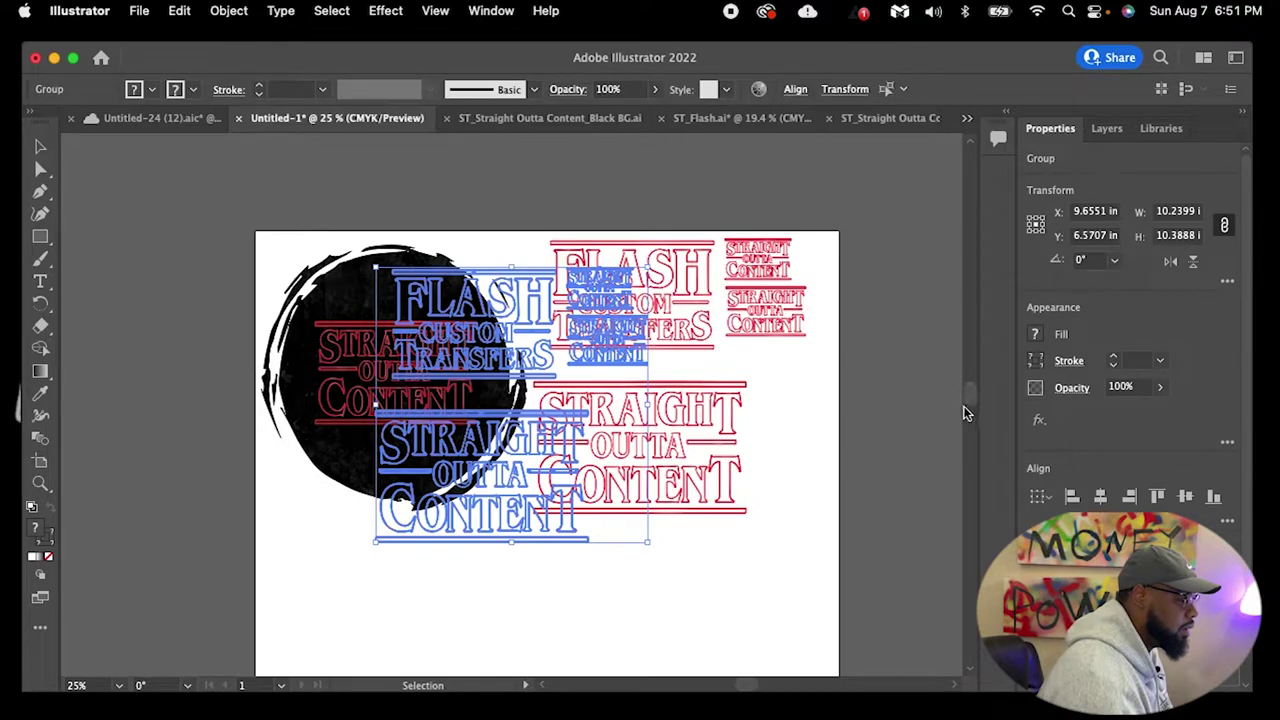
Move the pasted set of four designs below the large circular design, near the artboard's left edge
{"action": "left_click_drag", "start_coordinate": [484, 518], "coordinate": [476, 640]}
{"action": "scroll", "coordinate": [975, 393], "scroll_direction": "down", "scroll_amount": 5}
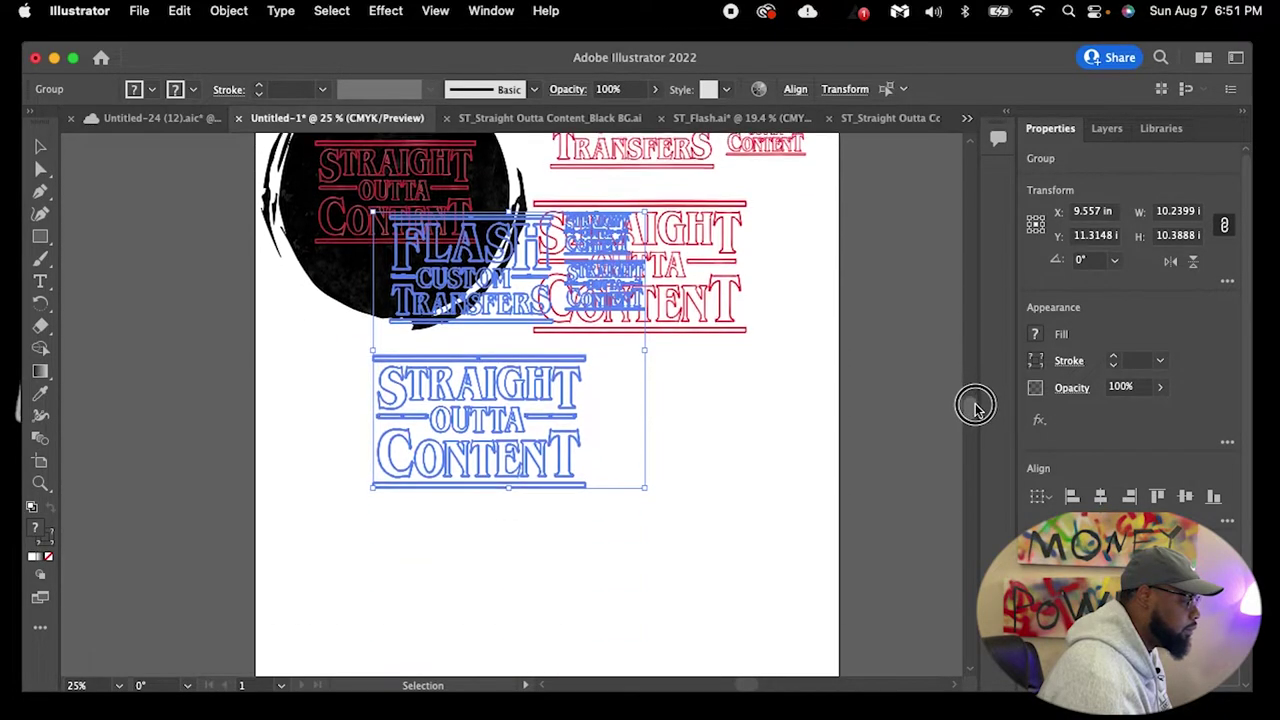
{"action": "left_click_drag", "start_coordinate": [508, 375], "coordinate": [398, 491]}
{"action": "left_click", "coordinate": [662, 391]}
Shift the pasted Flash Custom Transfers design left and slightly down, and bring the 2.5 in wide design close beside it
{"action": "left_click_drag", "start_coordinate": [392, 322], "coordinate": [372, 321]}
{"action": "left_click_drag", "start_coordinate": [480, 283], "coordinate": [450, 279]}
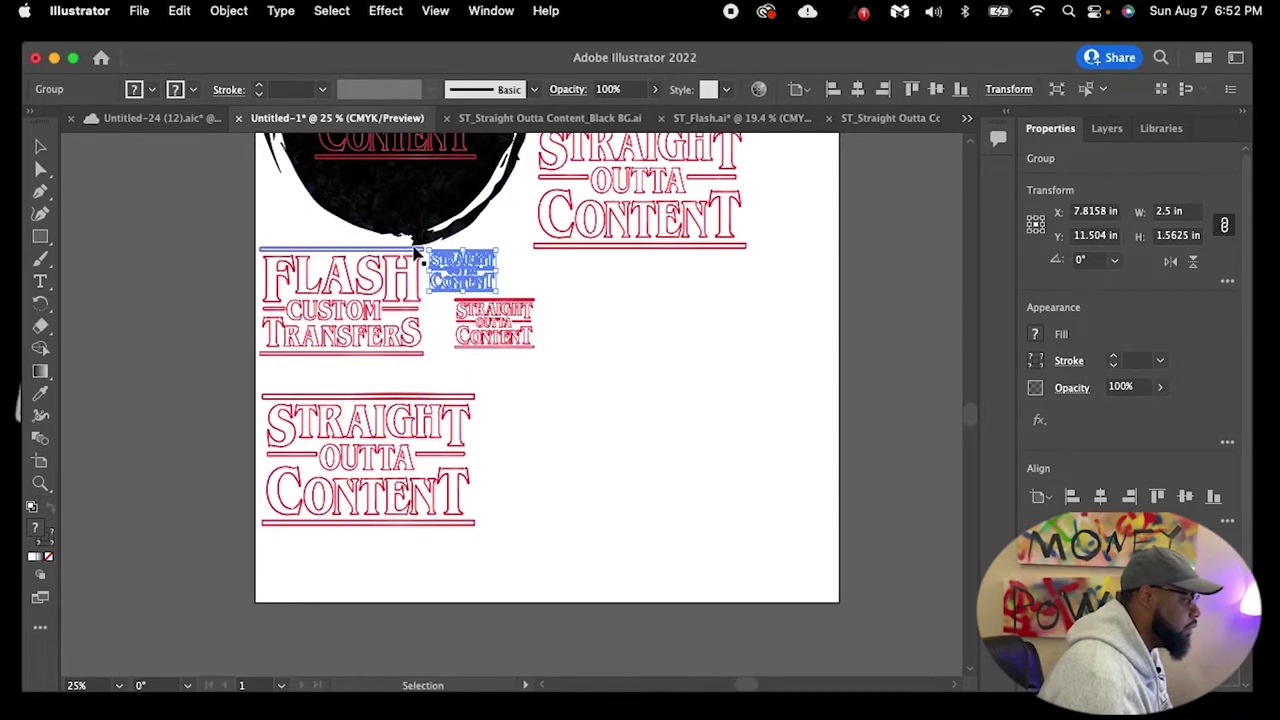
{"action": "left_click", "coordinate": [393, 297]}
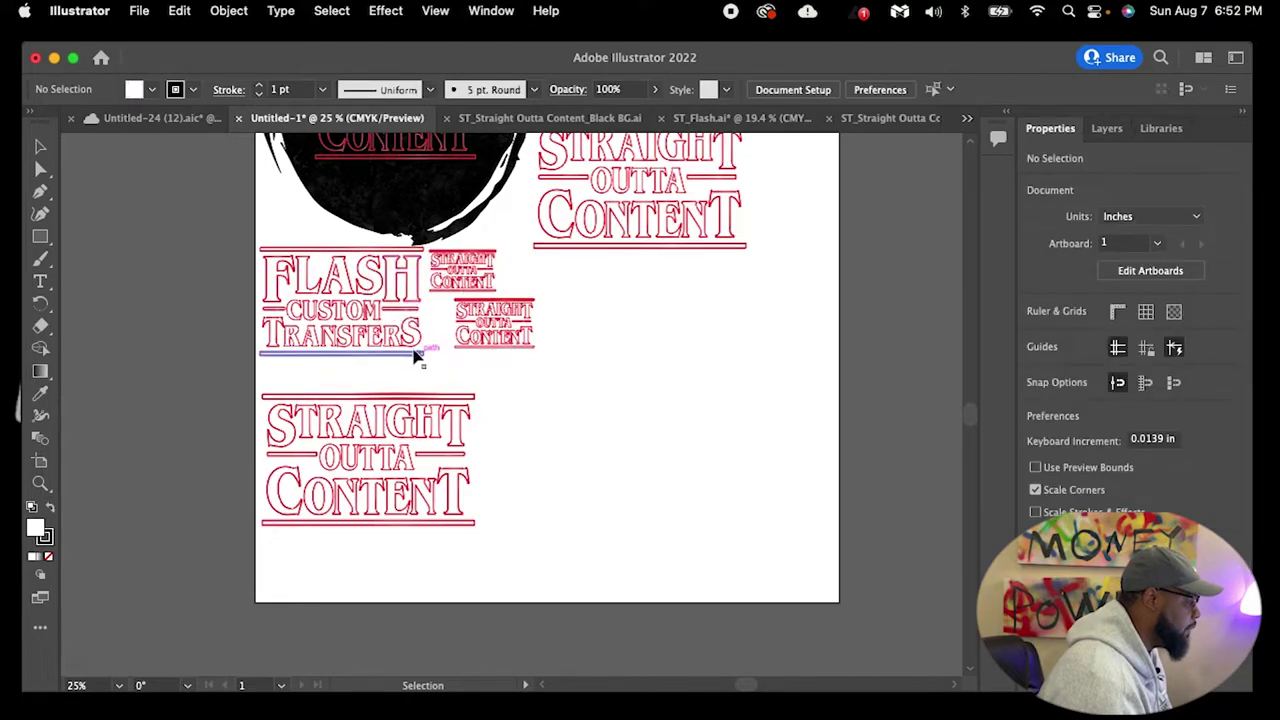
{"action": "left_click_drag", "start_coordinate": [413, 338], "coordinate": [408, 364]}
{"action": "left_click", "coordinate": [612, 408]}
Duplicate the 10 in circular design and place the copy in the lower right area of the artboard
{"action": "scroll", "coordinate": [637, 372], "scroll_direction": "up", "scroll_amount": 5}
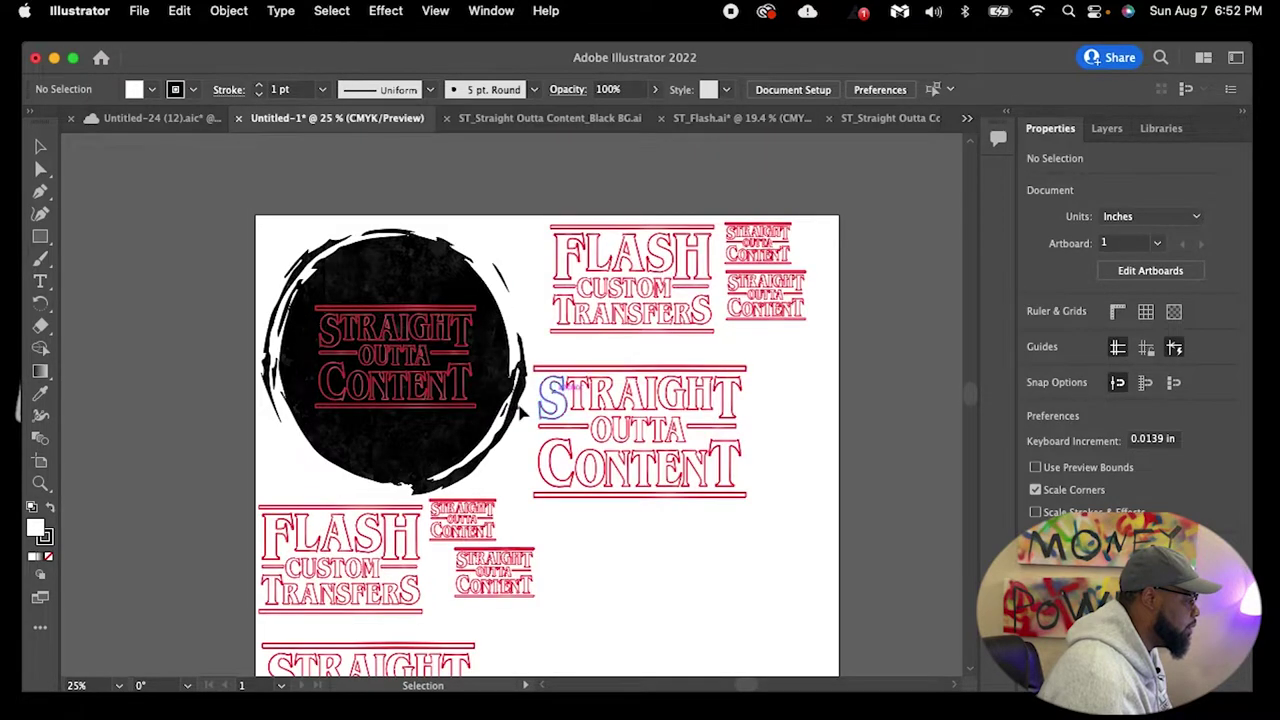
{"action": "left_click", "coordinate": [409, 450]}
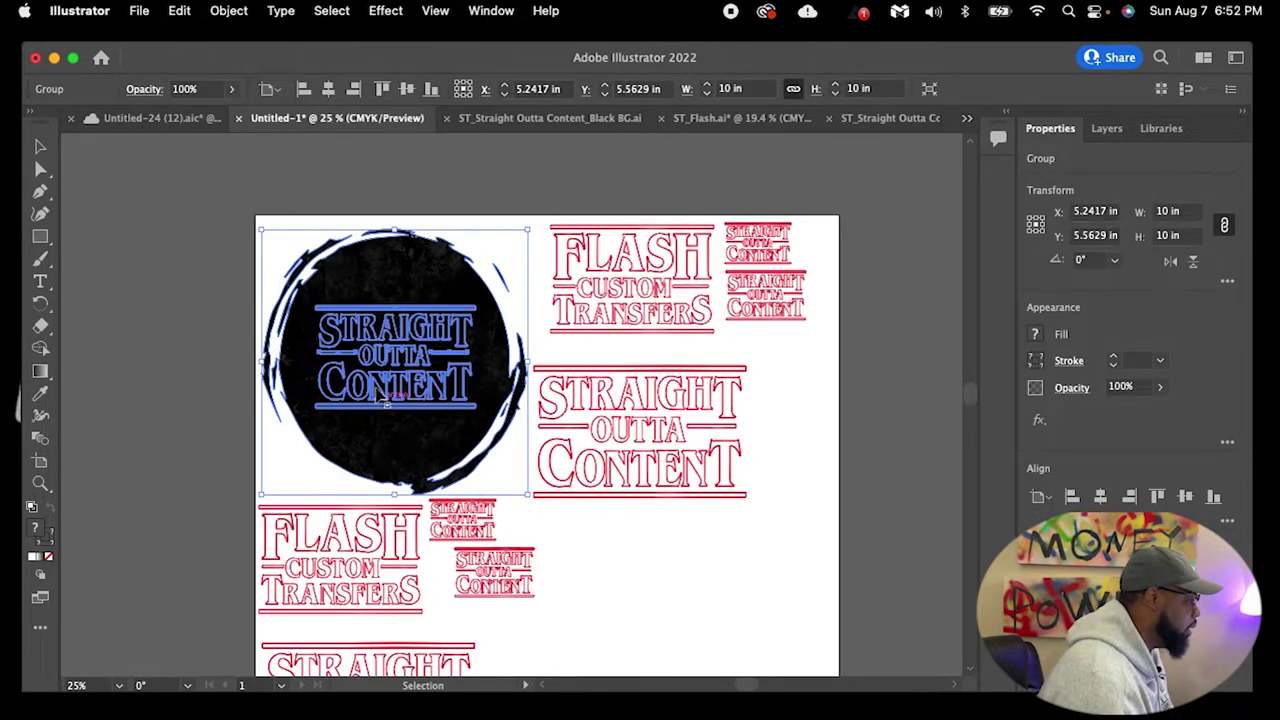
{"action": "left_click", "coordinate": [188, 11]}
{"action": "left_click", "coordinate": [185, 11]}
{"action": "left_click", "coordinate": [185, 11]}
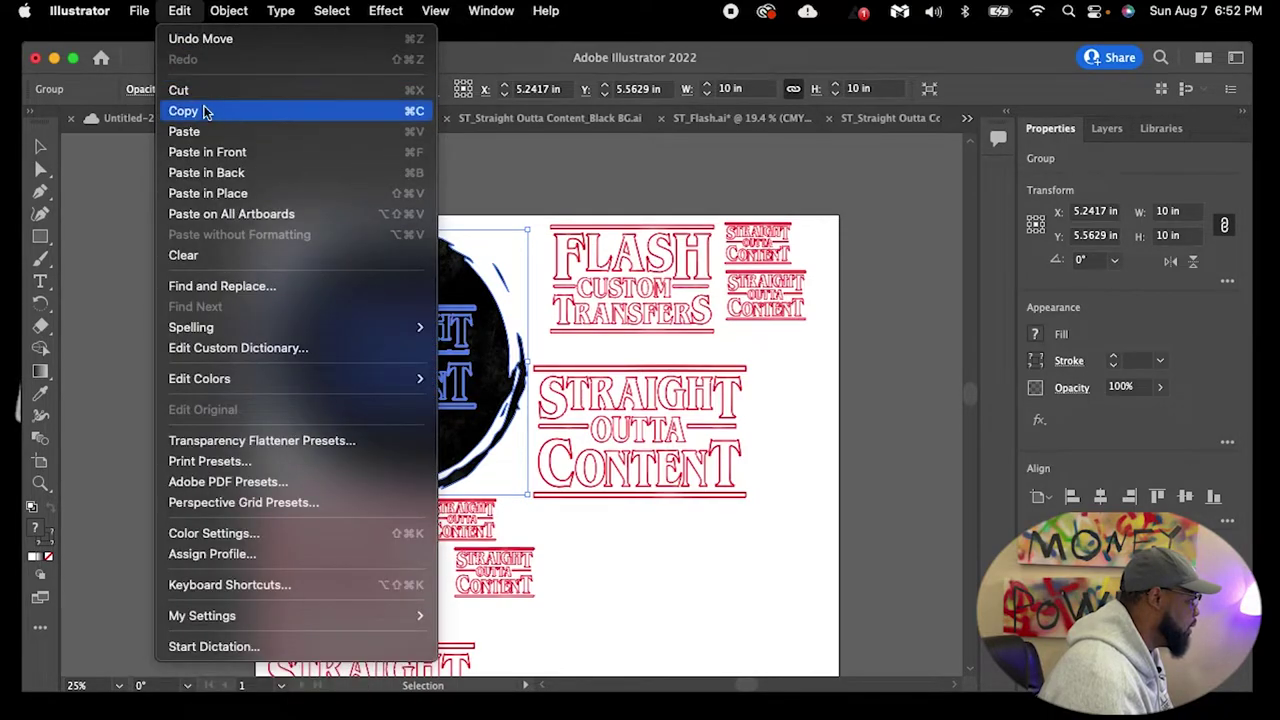
{"action": "left_click", "coordinate": [188, 131]}
{"action": "left_click_drag", "start_coordinate": [572, 490], "coordinate": [737, 652]}
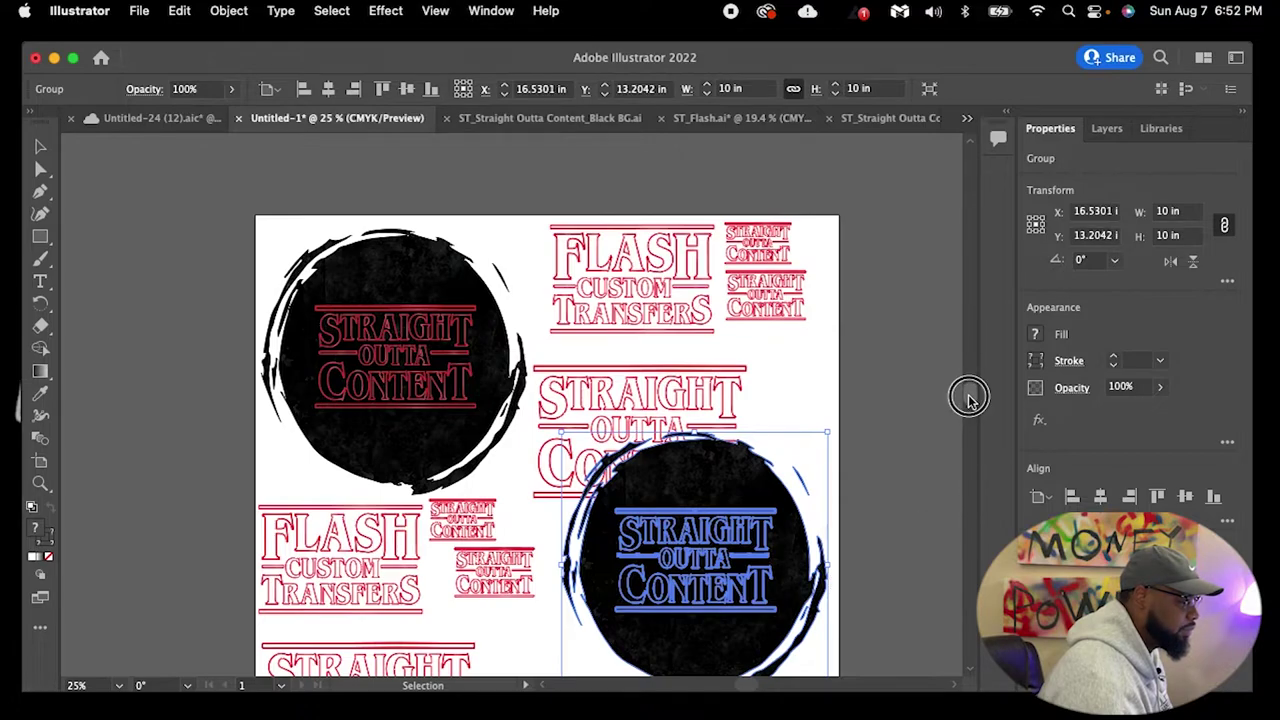
{"action": "scroll", "coordinate": [968, 398], "scroll_direction": "down", "scroll_amount": 5}
{"action": "left_click_drag", "start_coordinate": [728, 395], "coordinate": [706, 507]}
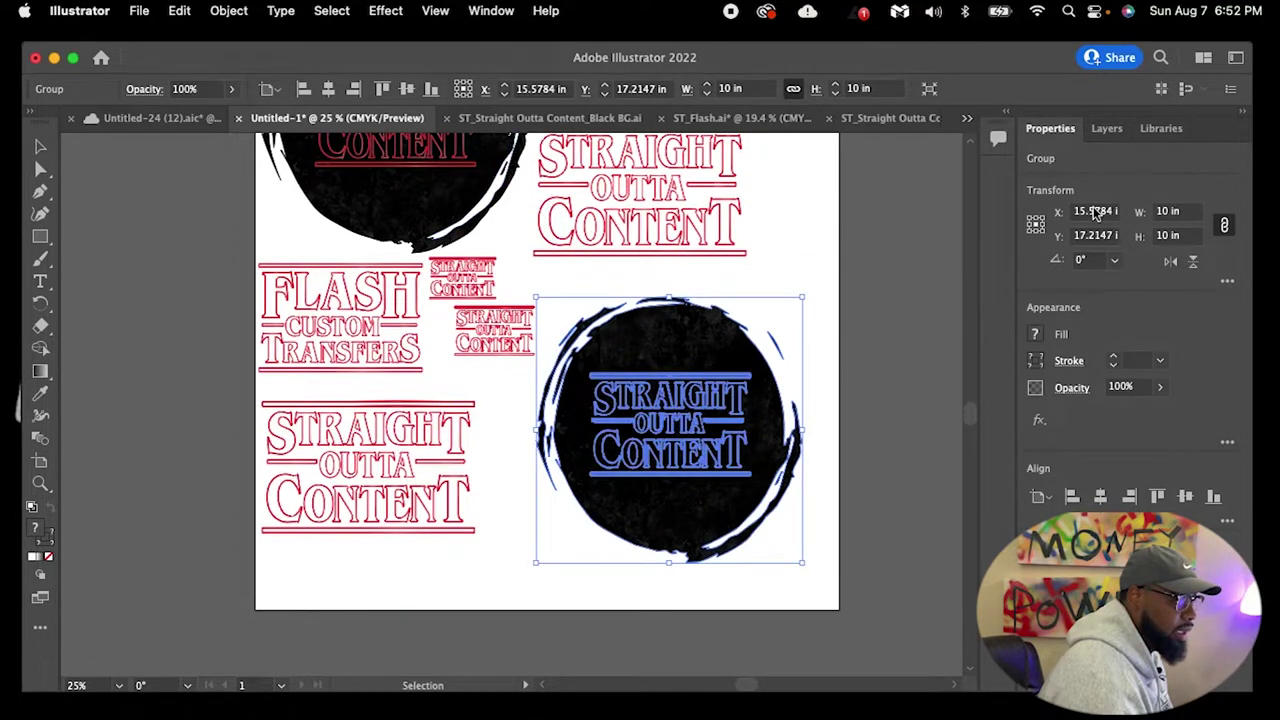
Scale the duplicated circular design proportionally to 6 in wide and move it just beneath the upper 8 x 5 in design
{"action": "left_click", "coordinate": [1168, 211]}
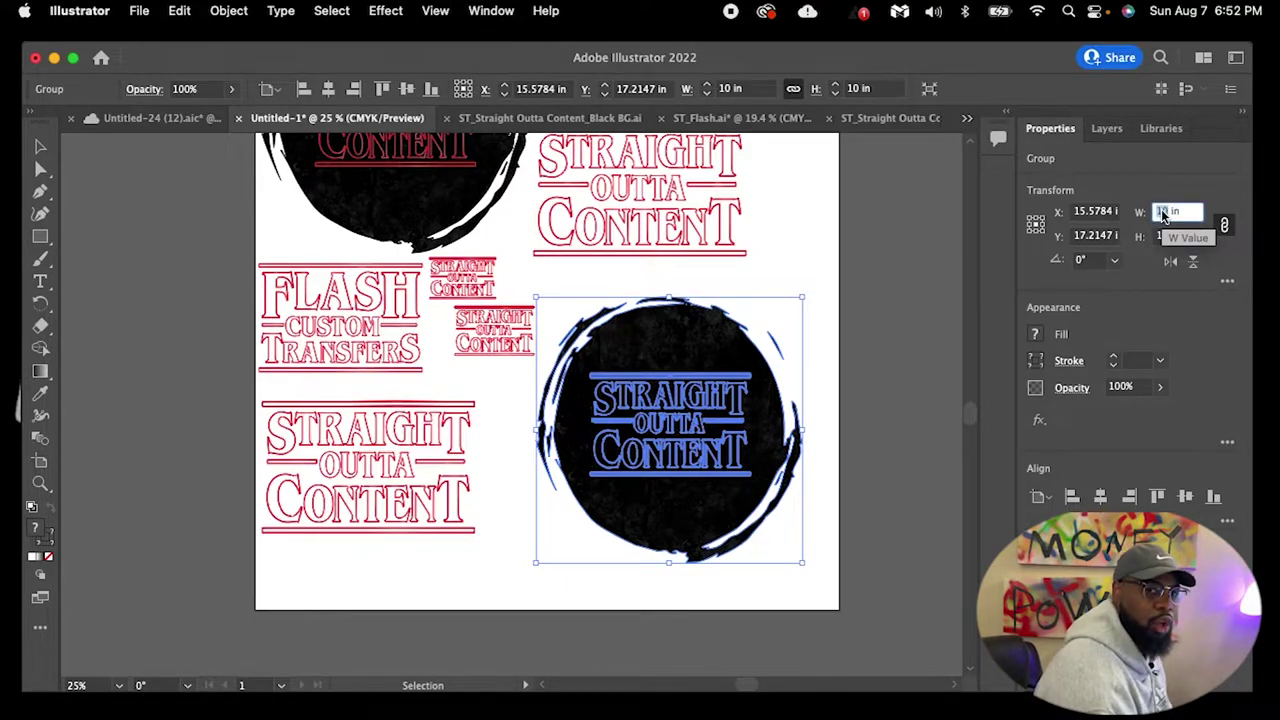
{"action": "type", "text": "6"}
{"action": "left_click", "coordinate": [1228, 193]}
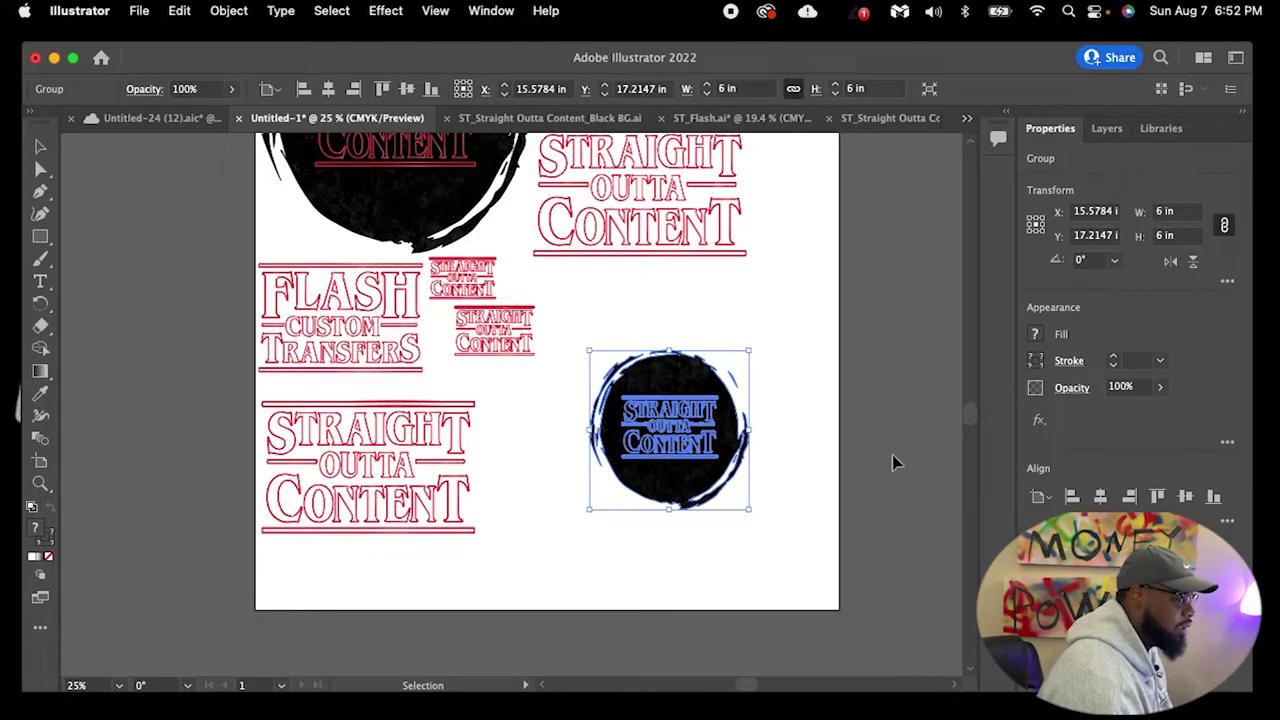
{"action": "left_click", "coordinate": [923, 437]}
{"action": "left_click_drag", "start_coordinate": [648, 429], "coordinate": [634, 400]}
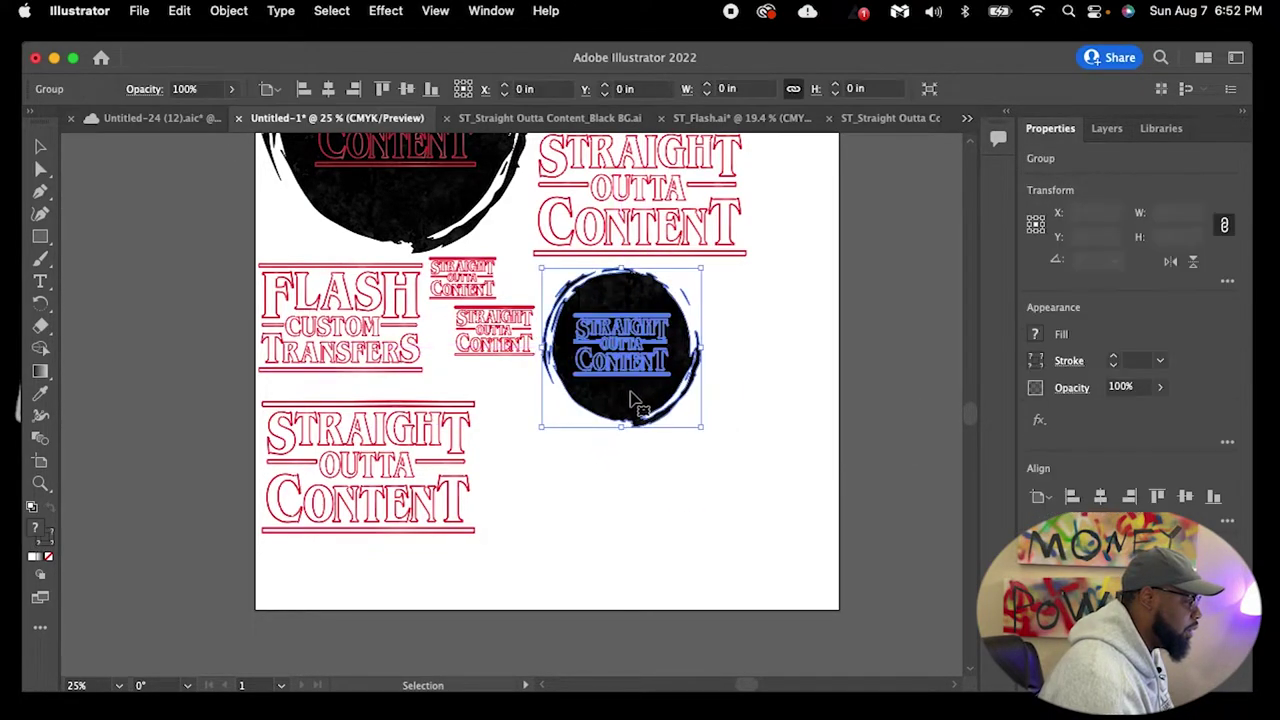
{"action": "left_click", "coordinate": [587, 520]}
Duplicate the 6 in circular design and place the copy directly below it, near the artboard's bottom edge
{"action": "left_click", "coordinate": [665, 372]}
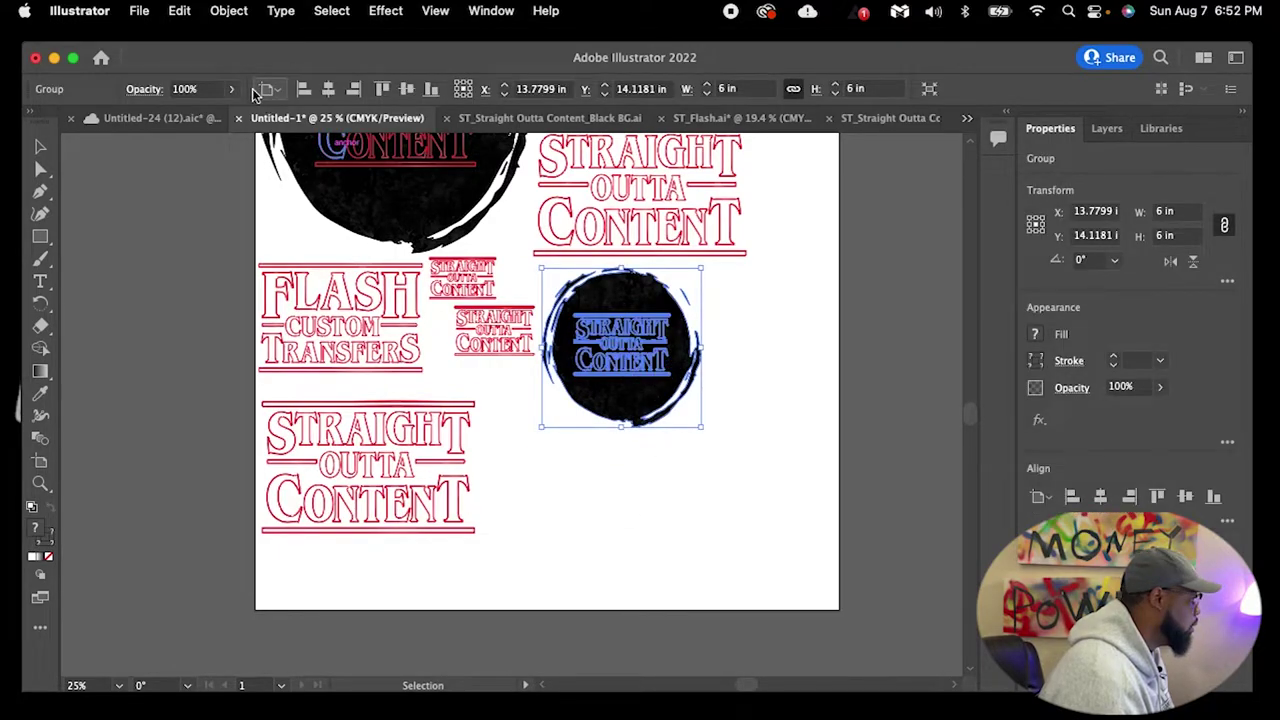
{"action": "left_click", "coordinate": [179, 11]}
{"action": "left_click", "coordinate": [188, 108]}
{"action": "left_click", "coordinate": [179, 11]}
{"action": "left_click", "coordinate": [206, 128]}
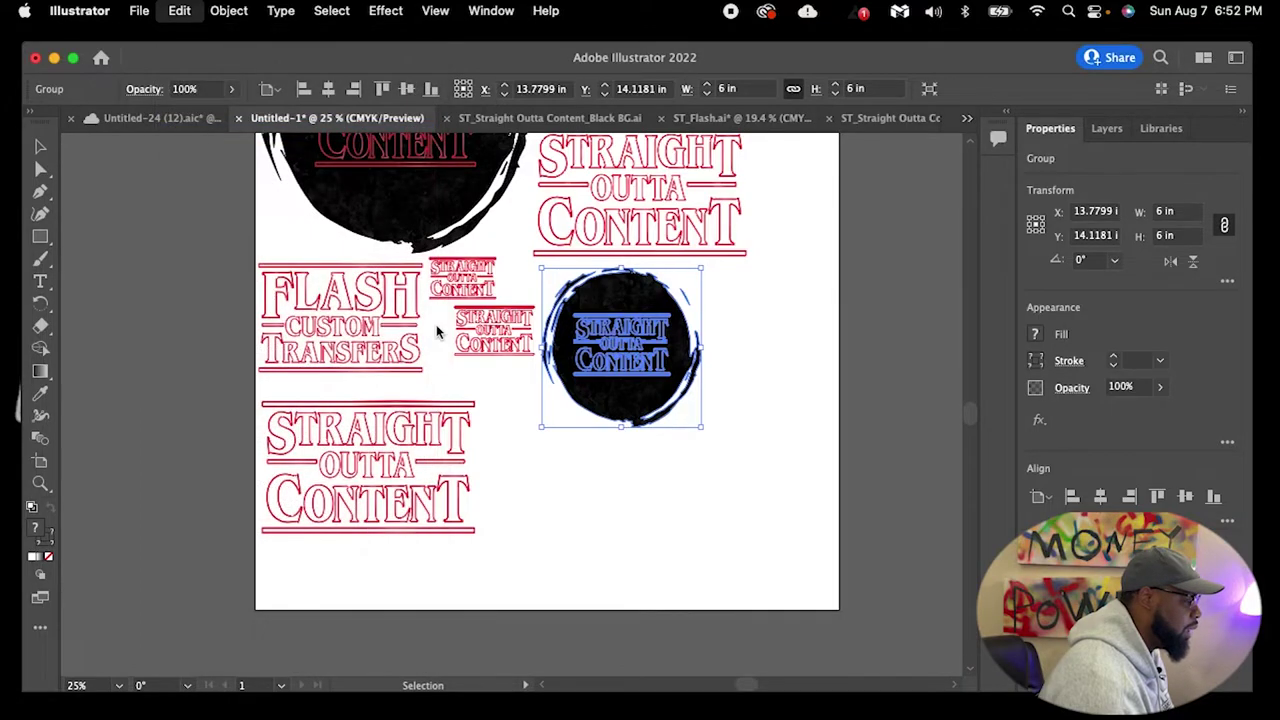
{"action": "left_click_drag", "start_coordinate": [600, 500], "coordinate": [646, 560]}
{"action": "left_click", "coordinate": [833, 480]}
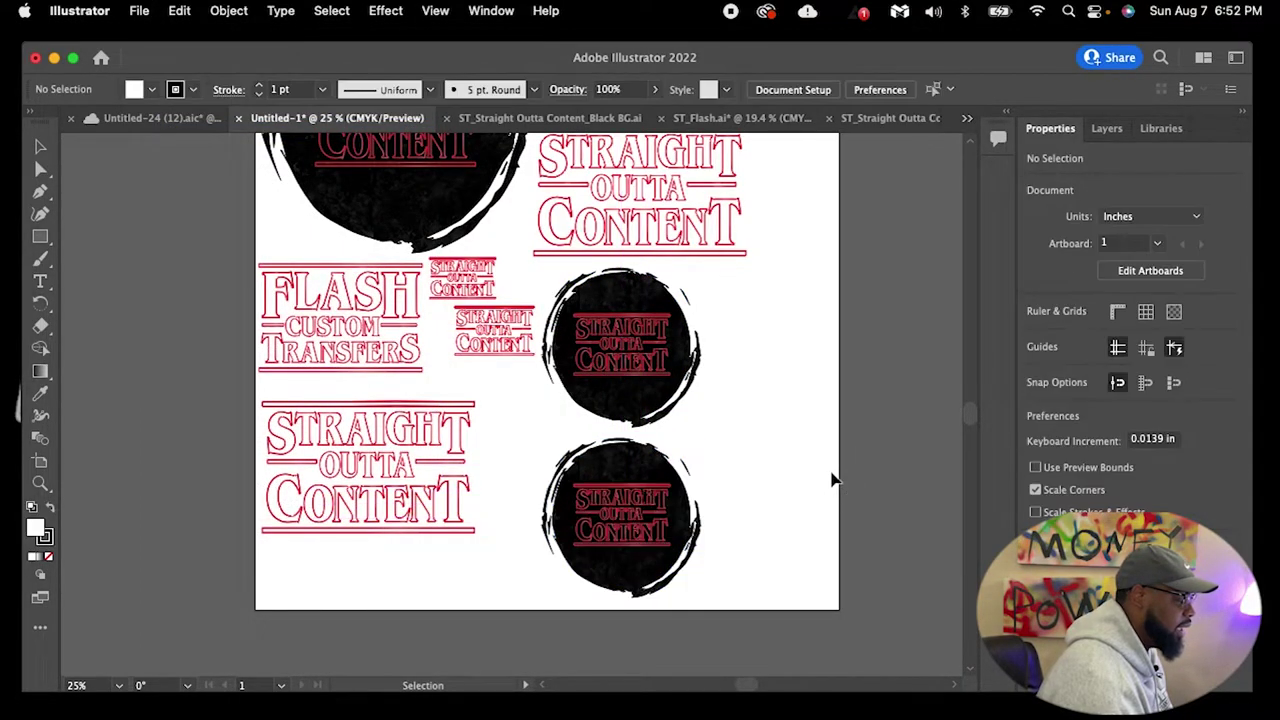
Look over the gang sheet from top to bottom, checking the arrangement of the designs and the space between them
{"action": "scroll", "coordinate": [900, 370], "scroll_direction": "up", "scroll_amount": 5}
{"action": "scroll", "coordinate": [887, 358], "scroll_direction": "down", "scroll_amount": 2}
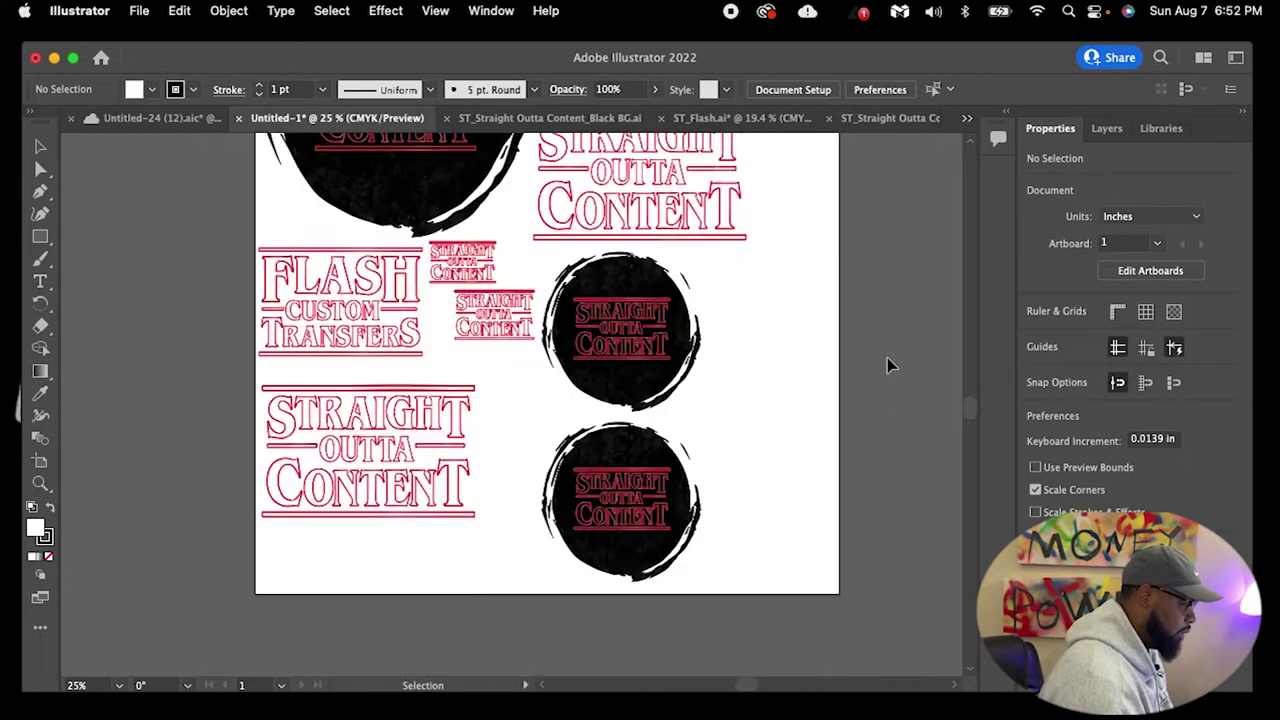
{"action": "scroll", "coordinate": [887, 365], "scroll_direction": "up", "scroll_amount": 3}
{"action": "left_click", "coordinate": [650, 402]}
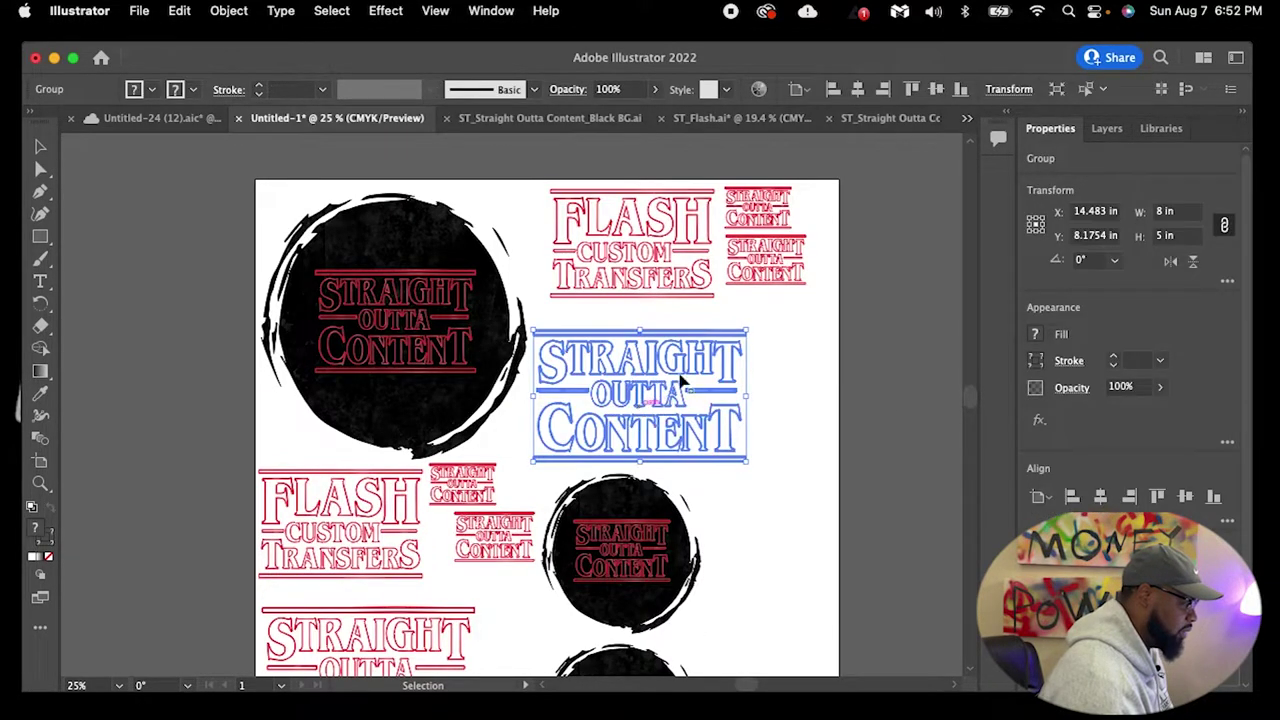
{"action": "left_click", "coordinate": [662, 248]}
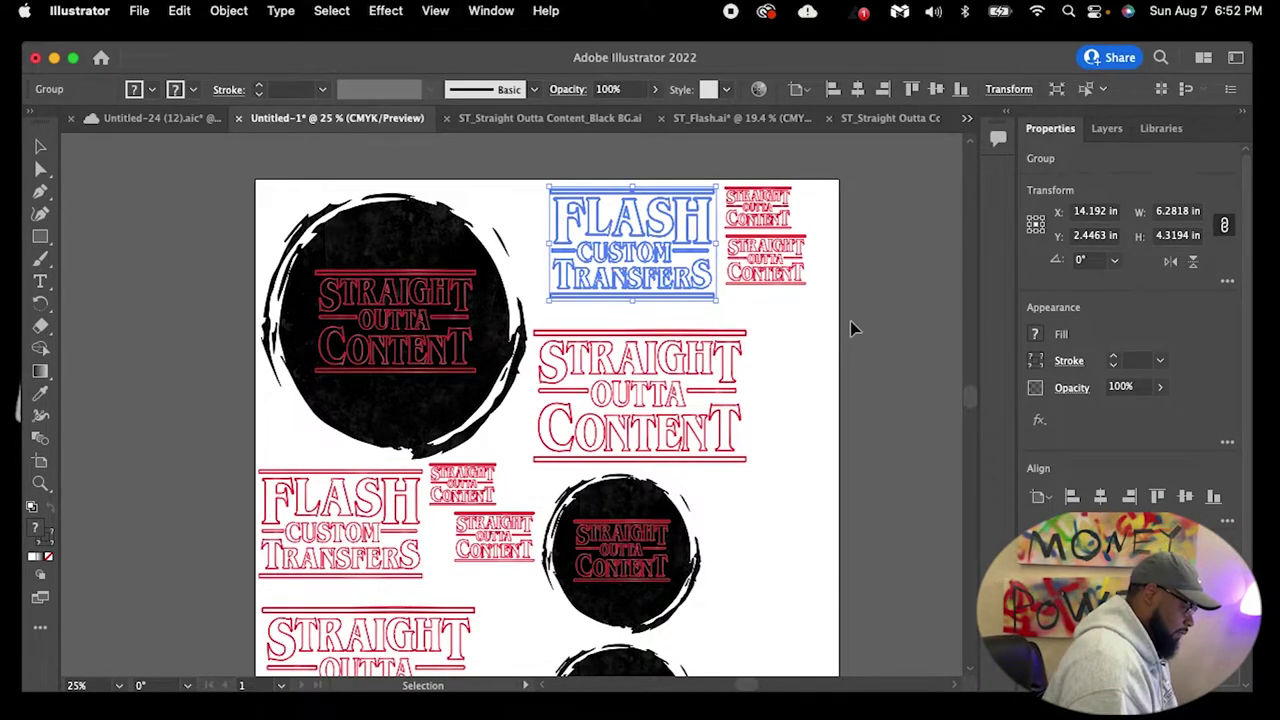
{"action": "scroll", "coordinate": [866, 424], "scroll_direction": "down", "scroll_amount": 5}
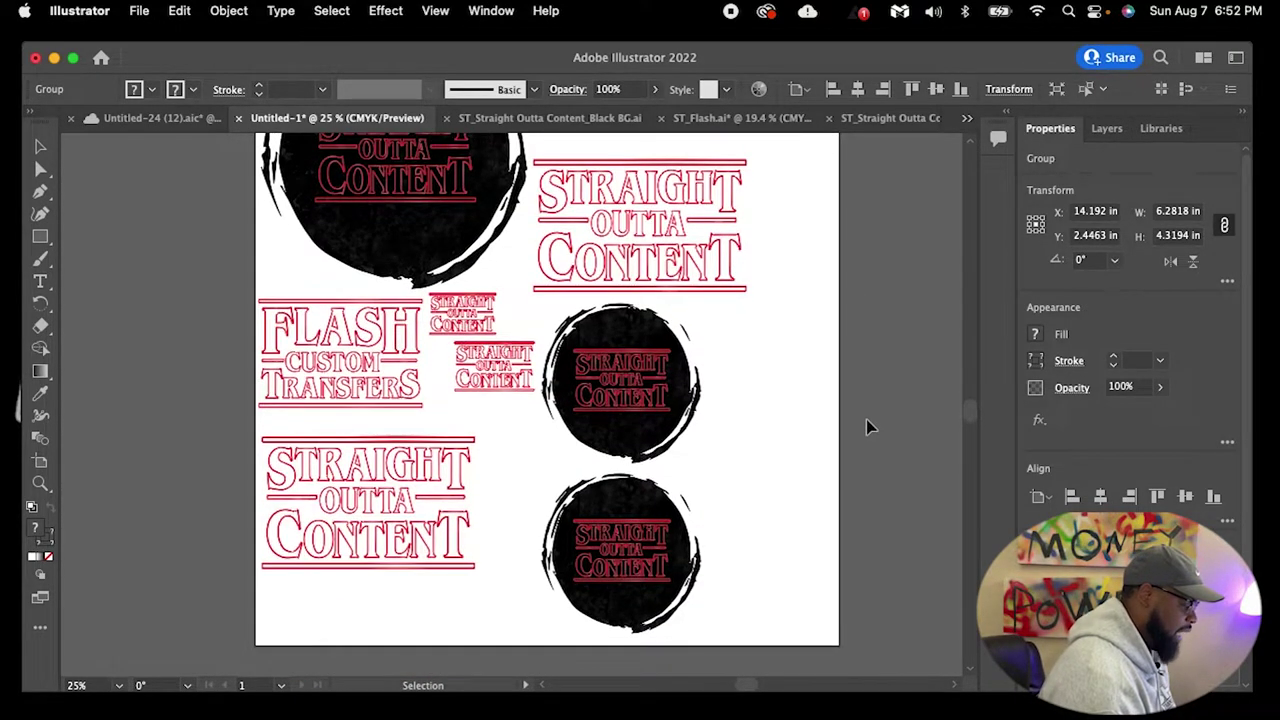
{"action": "scroll", "coordinate": [866, 419], "scroll_direction": "up", "scroll_amount": 6}
{"action": "left_click", "coordinate": [894, 378]}
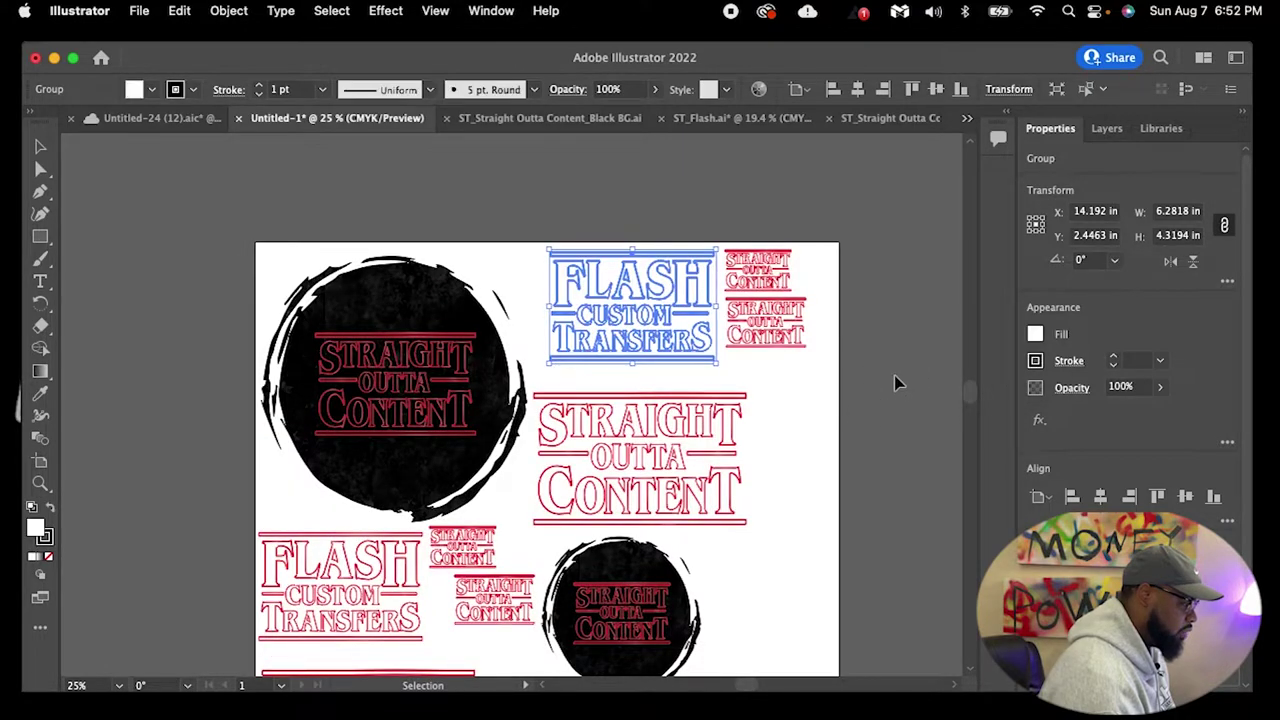
Move the lower 6 in circular design left so it sits beside the lower-left Straight Outta Content design
{"action": "scroll", "coordinate": [870, 450], "scroll_direction": "down", "scroll_amount": 7}
{"action": "left_click", "coordinate": [631, 564]}
{"action": "left_click_drag", "start_coordinate": [631, 564], "coordinate": [572, 561]}
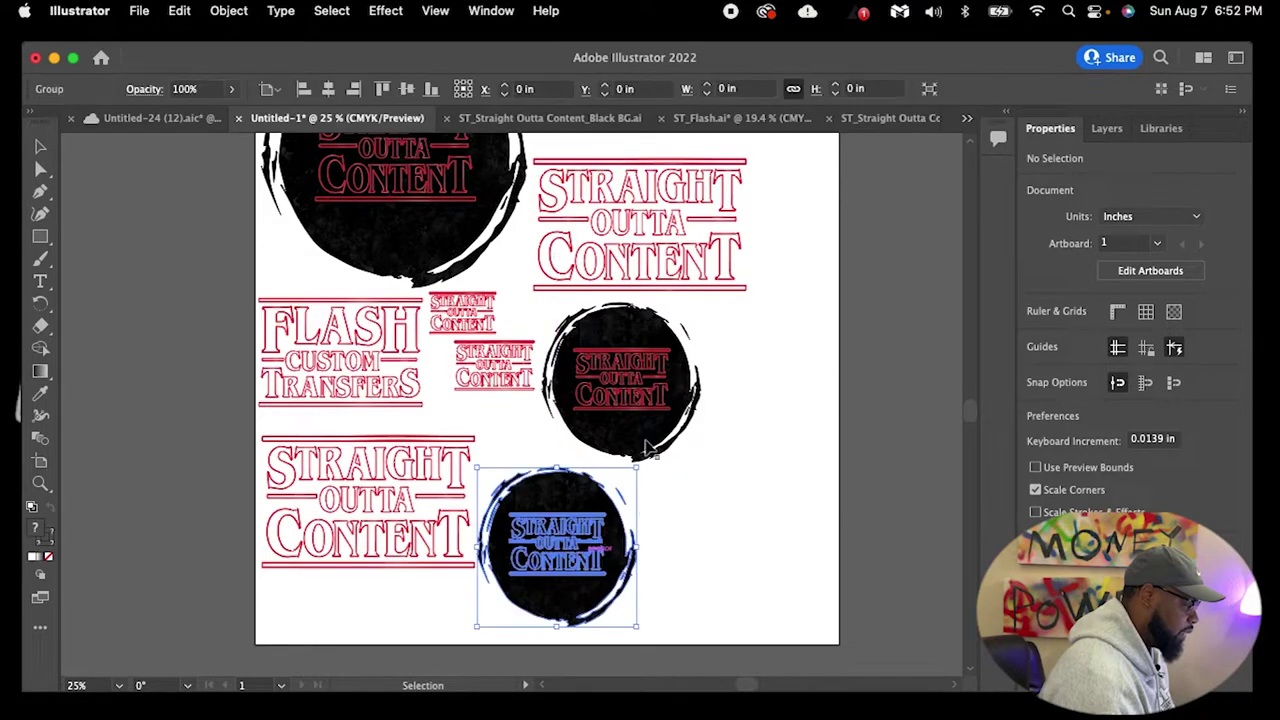
Tuck the lower small Straight Outta Content design in beside the left Flash Custom Transfers design, and shift the upper 6 in circle left next to it
{"action": "left_click_drag", "start_coordinate": [637, 420], "coordinate": [629, 419]}
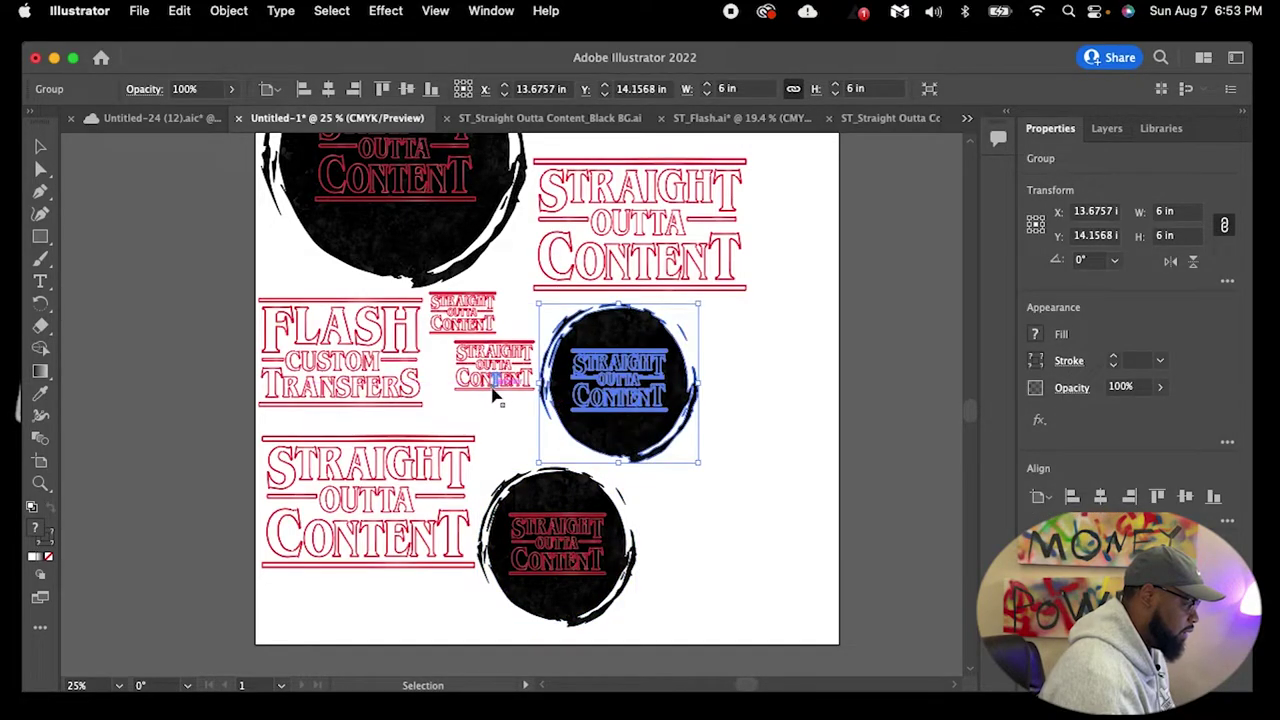
{"action": "left_click_drag", "start_coordinate": [493, 383], "coordinate": [463, 390]}
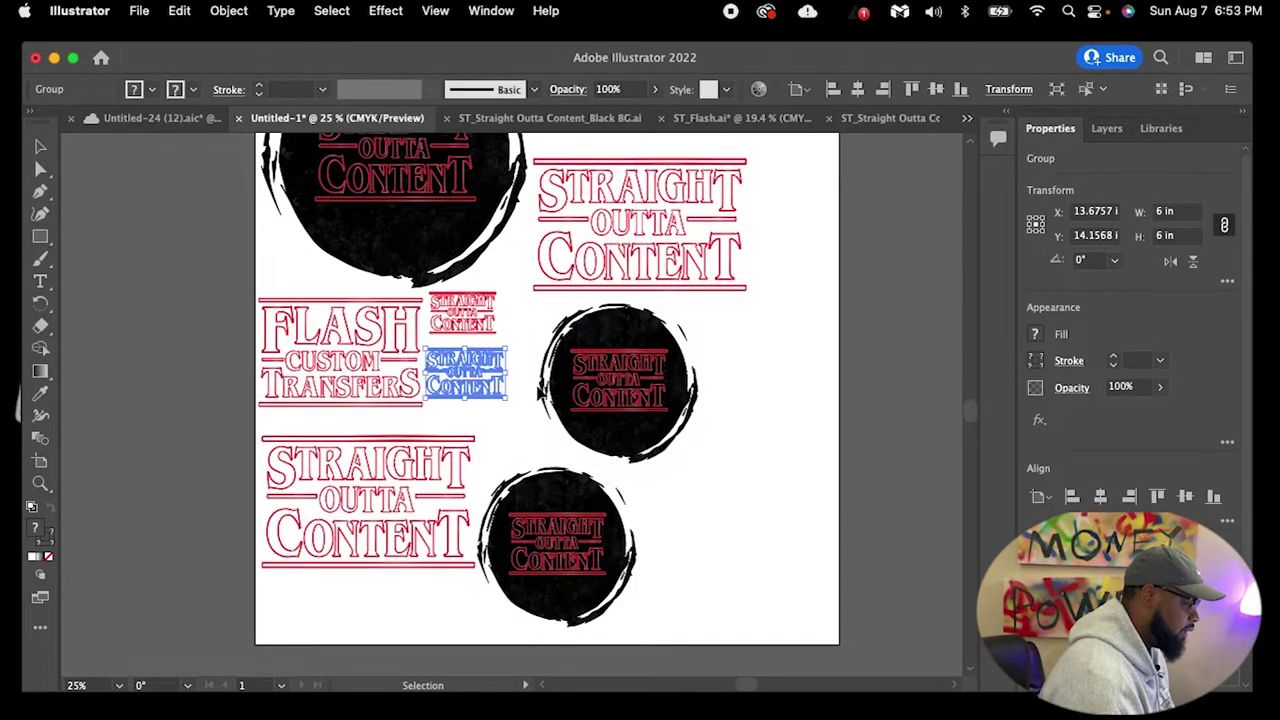
{"action": "left_click_drag", "start_coordinate": [620, 390], "coordinate": [588, 390]}
{"action": "left_click", "coordinate": [898, 376]}
{"action": "left_click_drag", "start_coordinate": [452, 303], "coordinate": [696, 456]}
Duplicate the upper Flash Custom Transfers design and place the copy in the lower right area of the artboard
{"action": "scroll", "coordinate": [696, 456], "scroll_direction": "up", "scroll_amount": 3}
{"action": "left_click", "coordinate": [657, 229]}
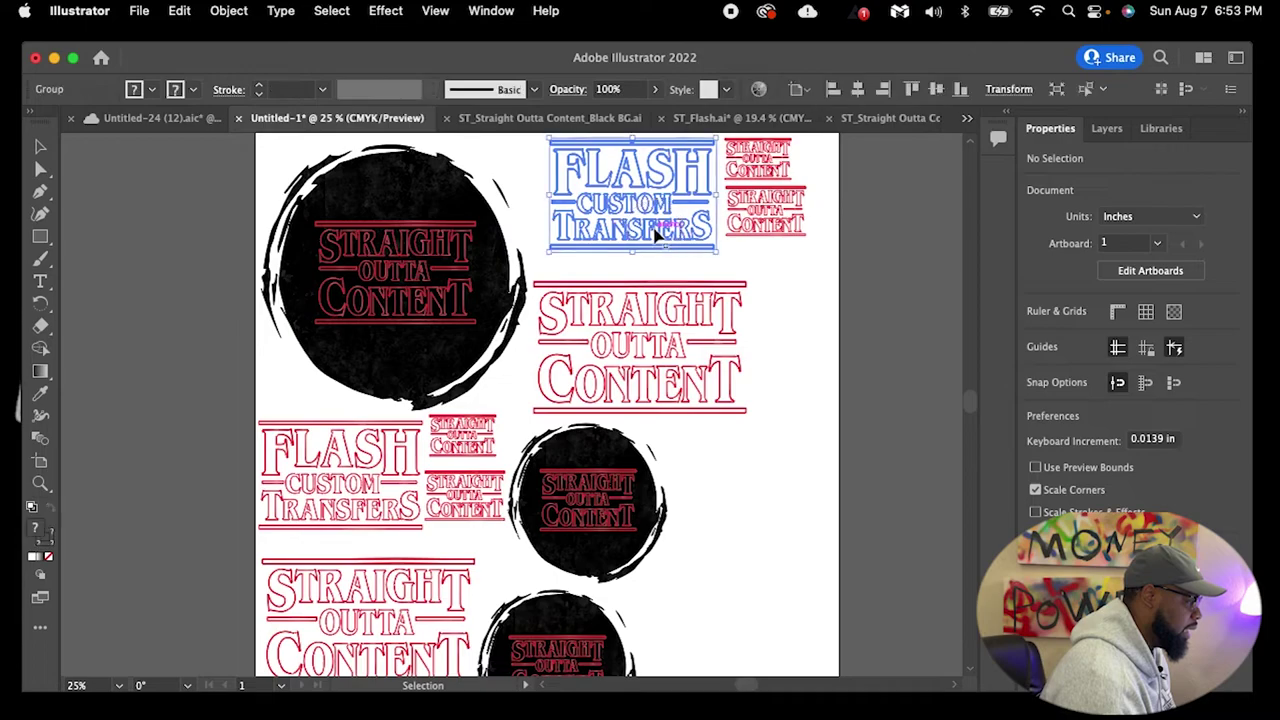
{"action": "left_click", "coordinate": [180, 11]}
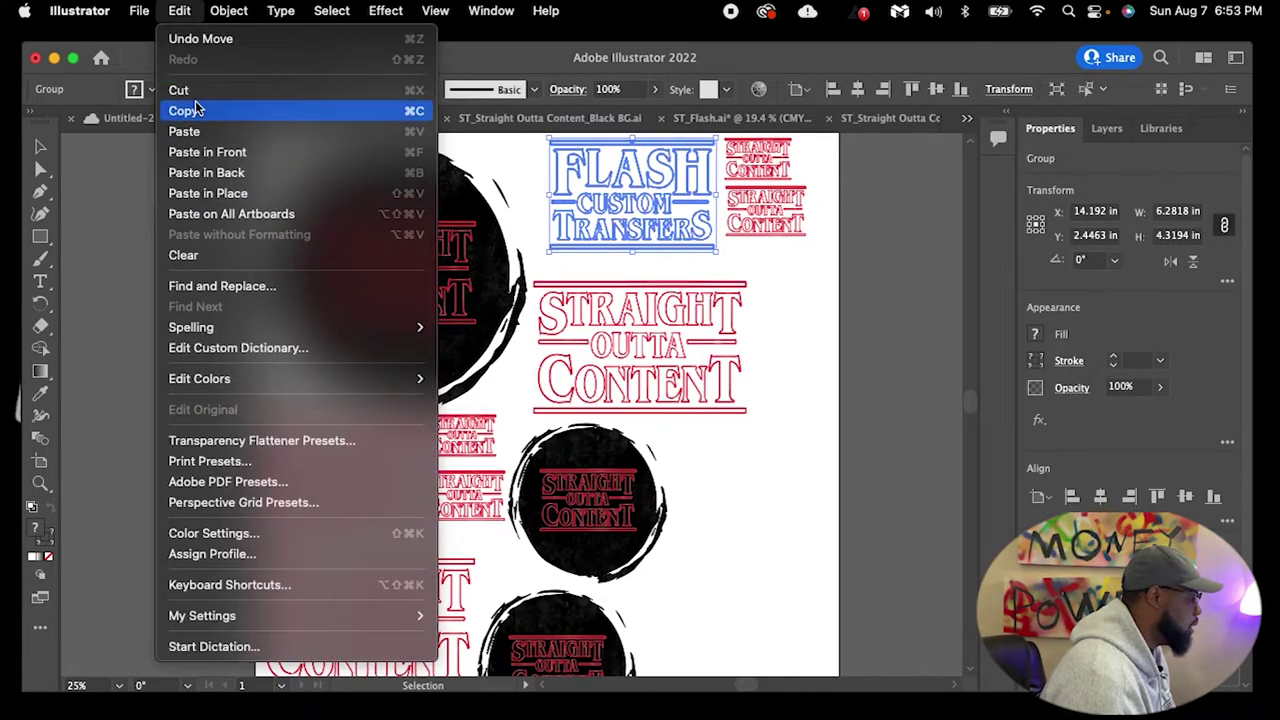
{"action": "left_click", "coordinate": [190, 107]}
{"action": "left_click", "coordinate": [180, 11]}
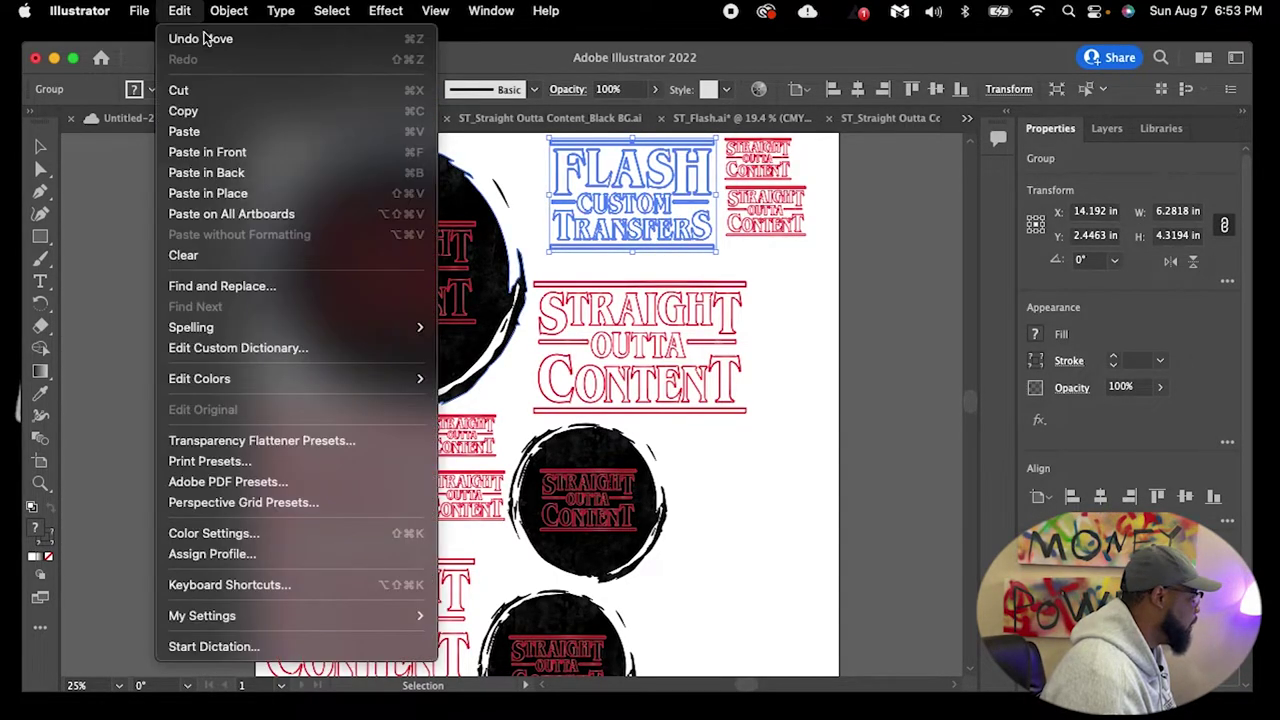
{"action": "left_click", "coordinate": [214, 131]}
{"action": "left_click_drag", "start_coordinate": [540, 440], "coordinate": [718, 593]}
Scale the Flash Custom Transfers copy proportionally to 9 in wide and rotate it to about 270° so it reads vertically
{"action": "left_click", "coordinate": [1172, 212]}
{"action": "type", "text": "9"}
{"action": "key", "text": "Return"}
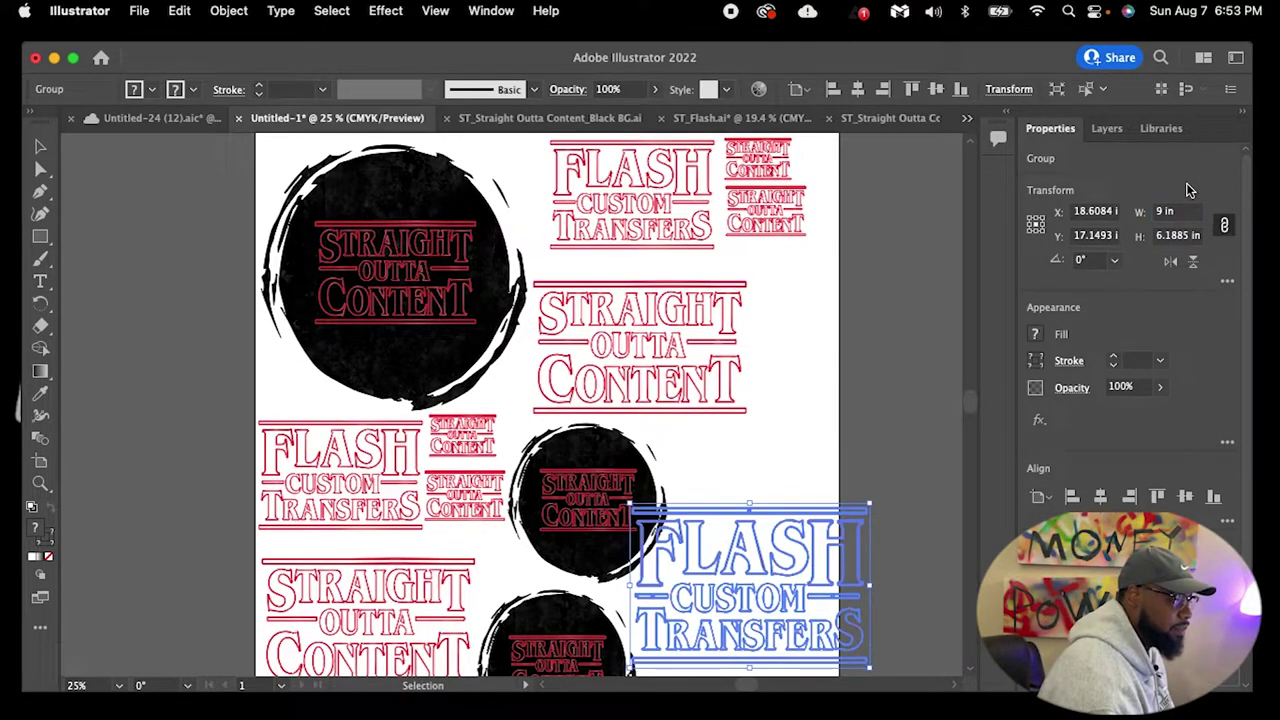
{"action": "left_click_drag", "start_coordinate": [965, 405], "coordinate": [966, 410]}
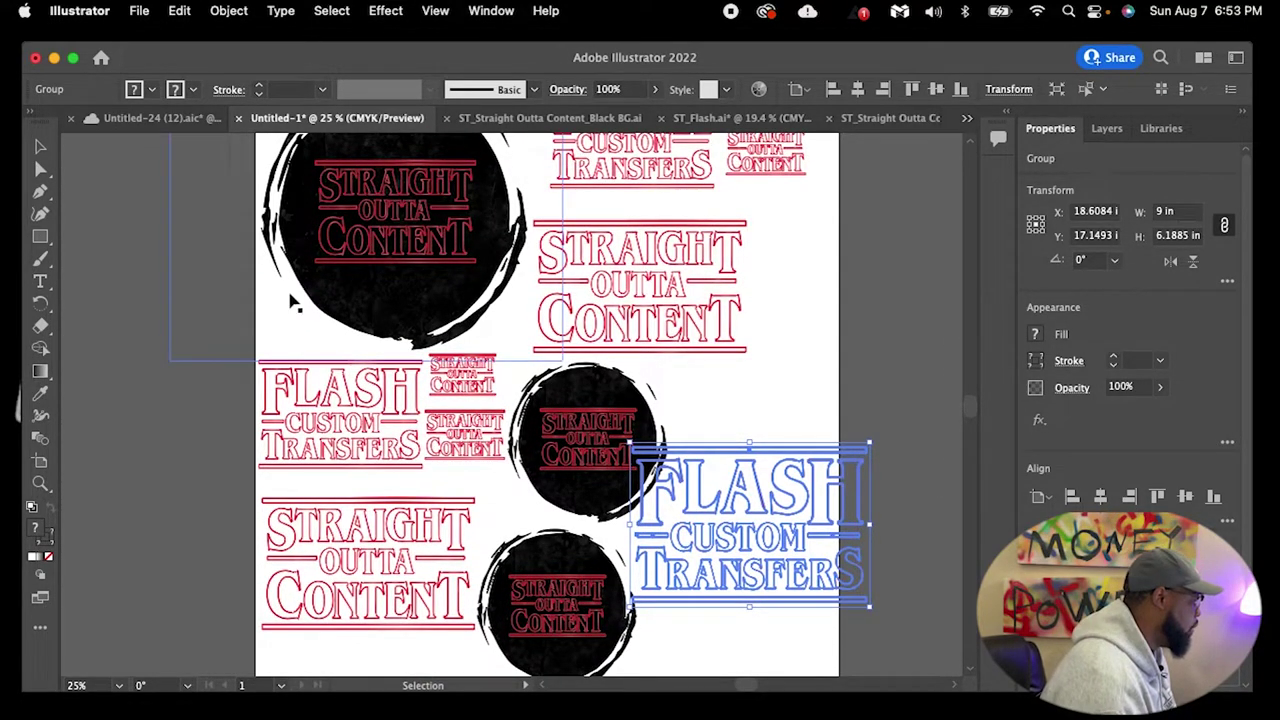
{"action": "left_click", "coordinate": [40, 303]}
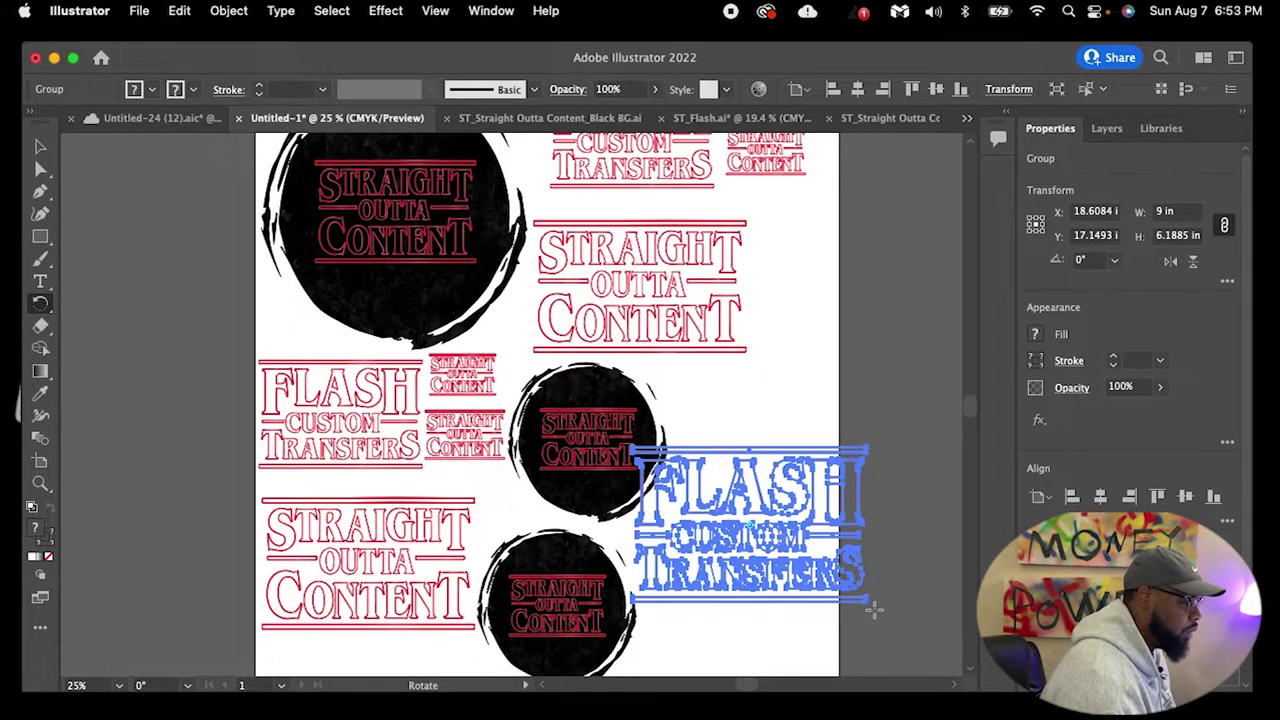
{"action": "left_click_drag", "start_coordinate": [829, 630], "coordinate": [598, 645]}
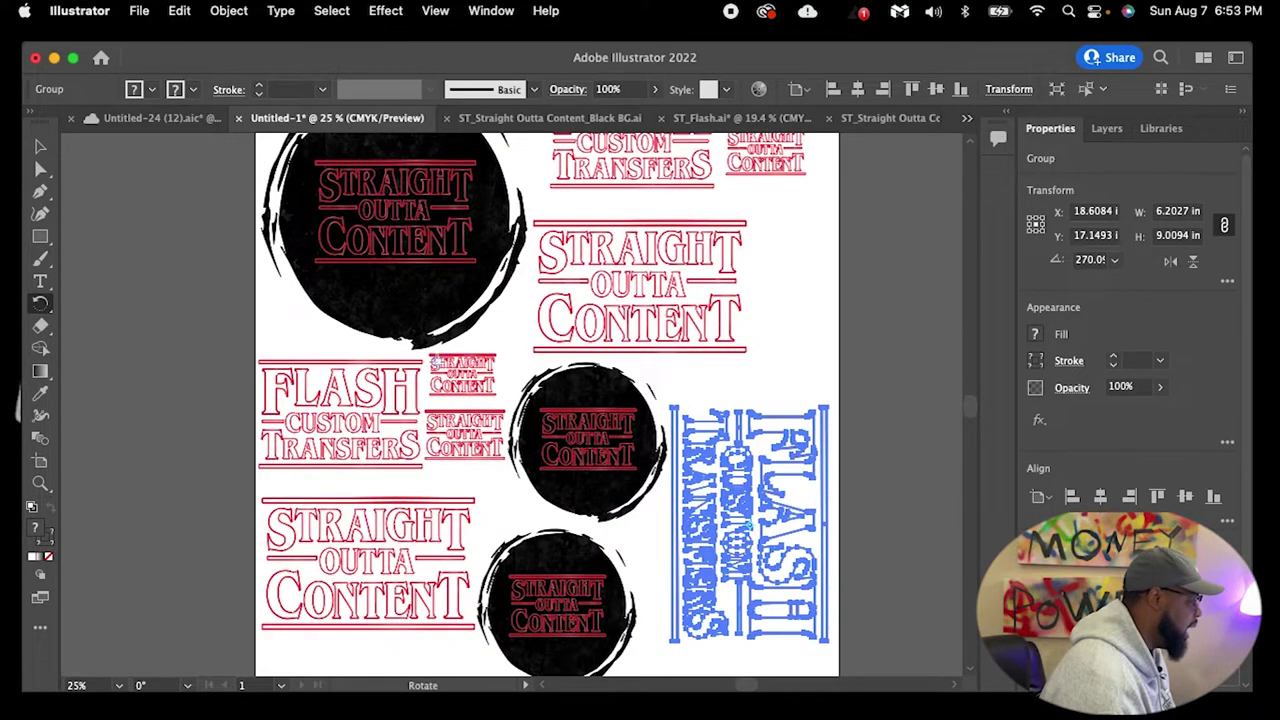
{"action": "left_click", "coordinate": [40, 147]}
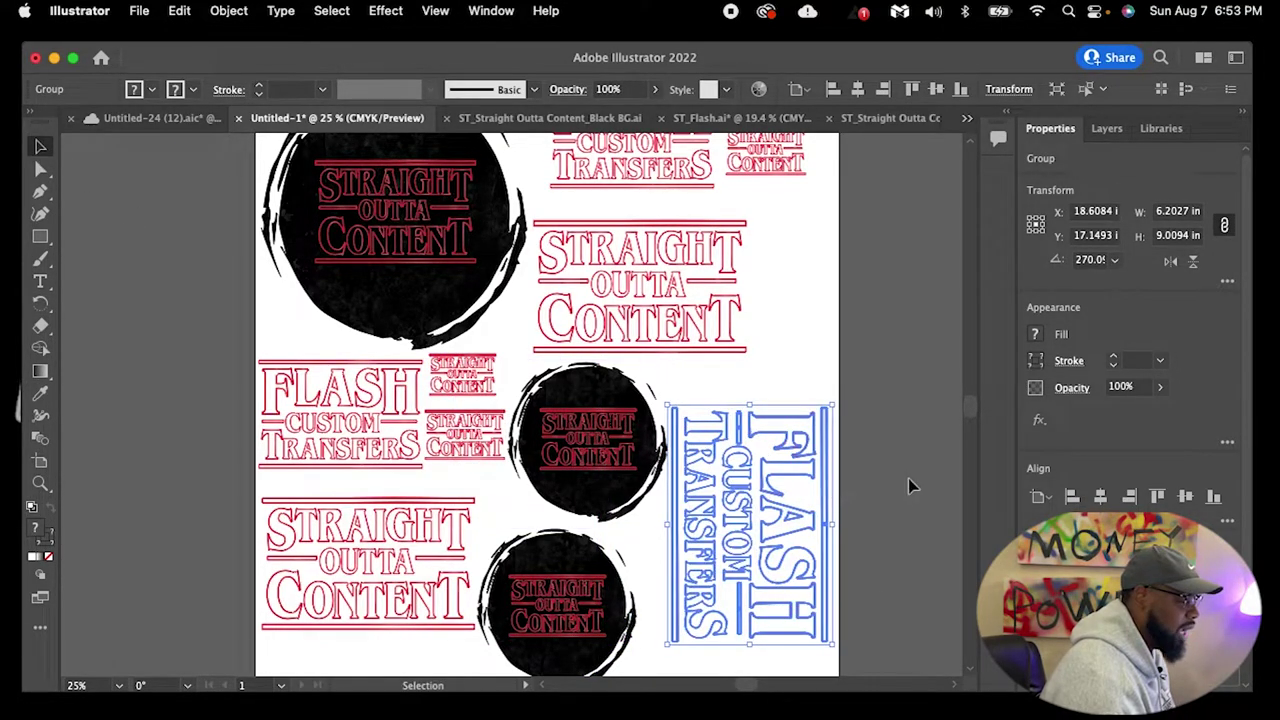
{"action": "left_click", "coordinate": [820, 548]}
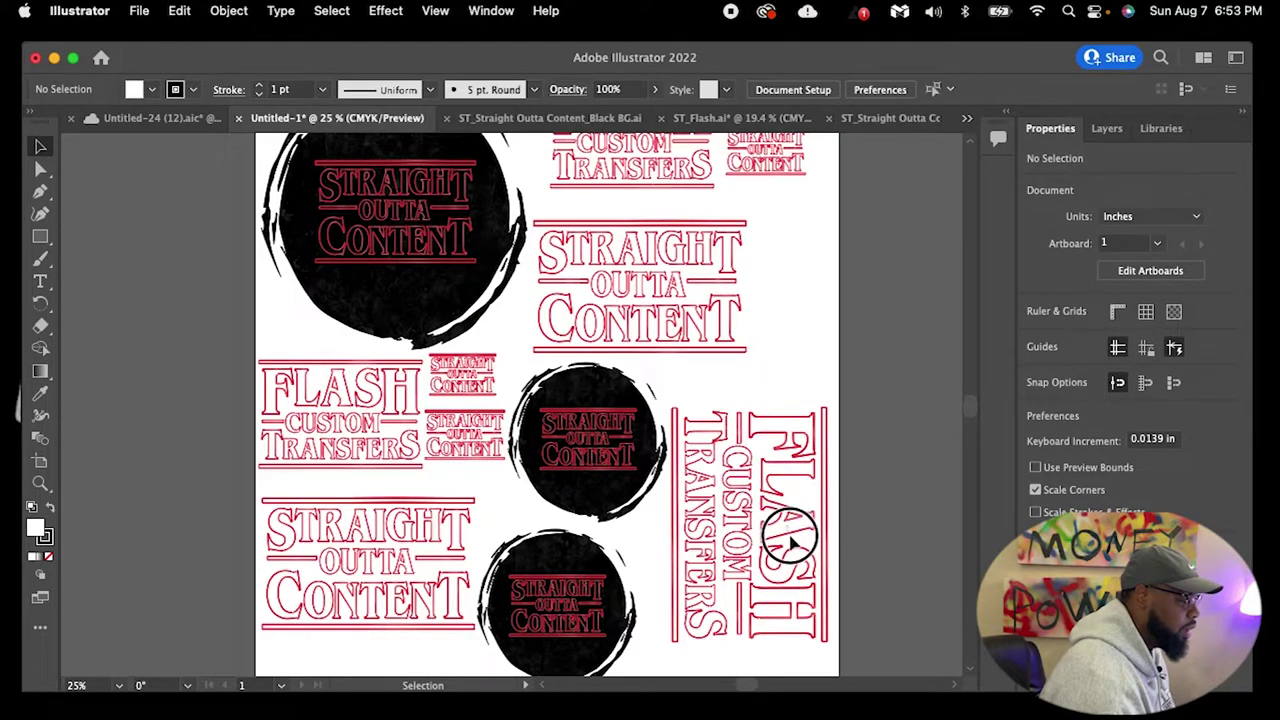
{"action": "double_click", "coordinate": [785, 533]}
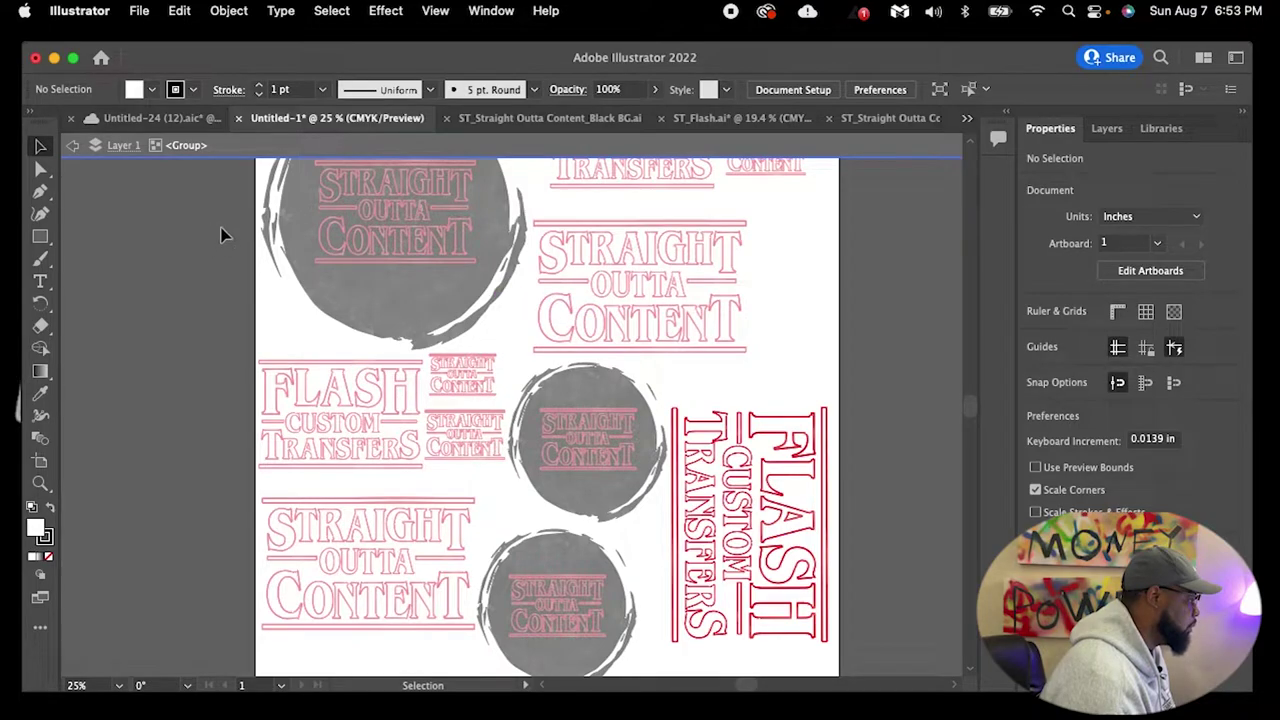
{"action": "left_click", "coordinate": [924, 147]}
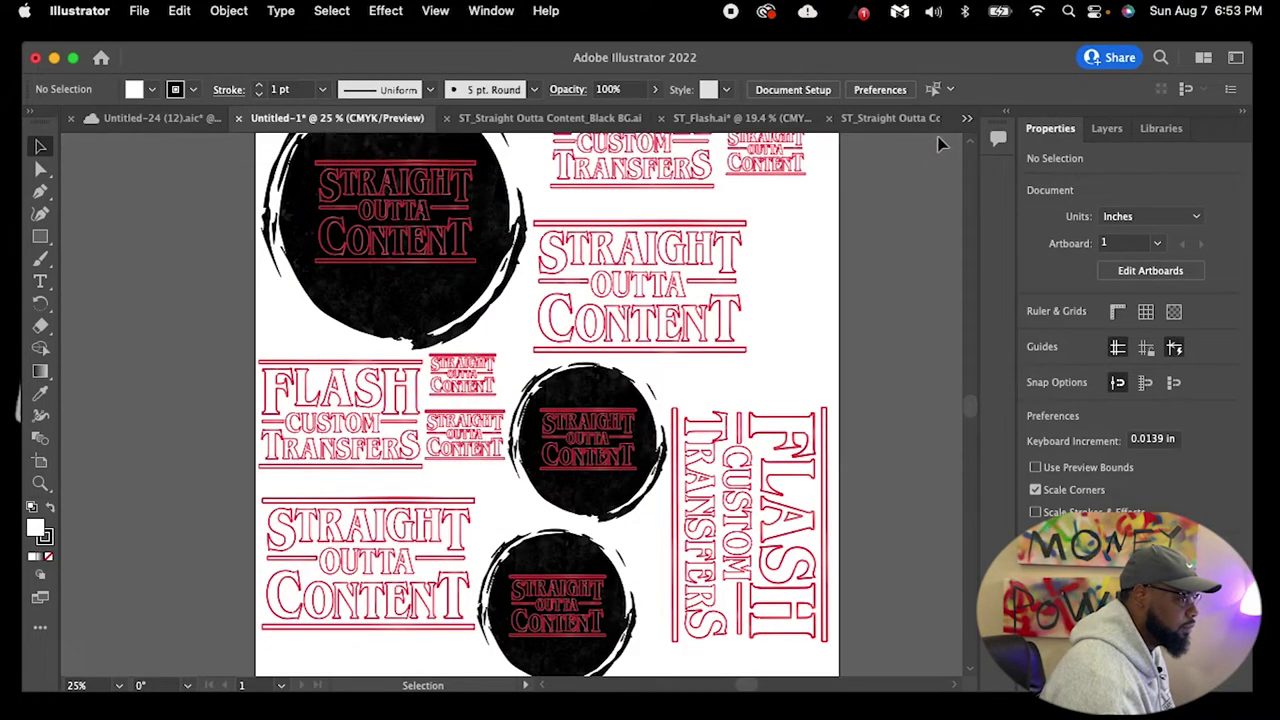
Move the rotated Flash Custom Transfers design down beside the lower circles and nudge it slightly right, keeping it inside the artboard edge
{"action": "left_click", "coordinate": [785, 518]}
{"action": "left_click_drag", "start_coordinate": [785, 518], "coordinate": [779, 557]}
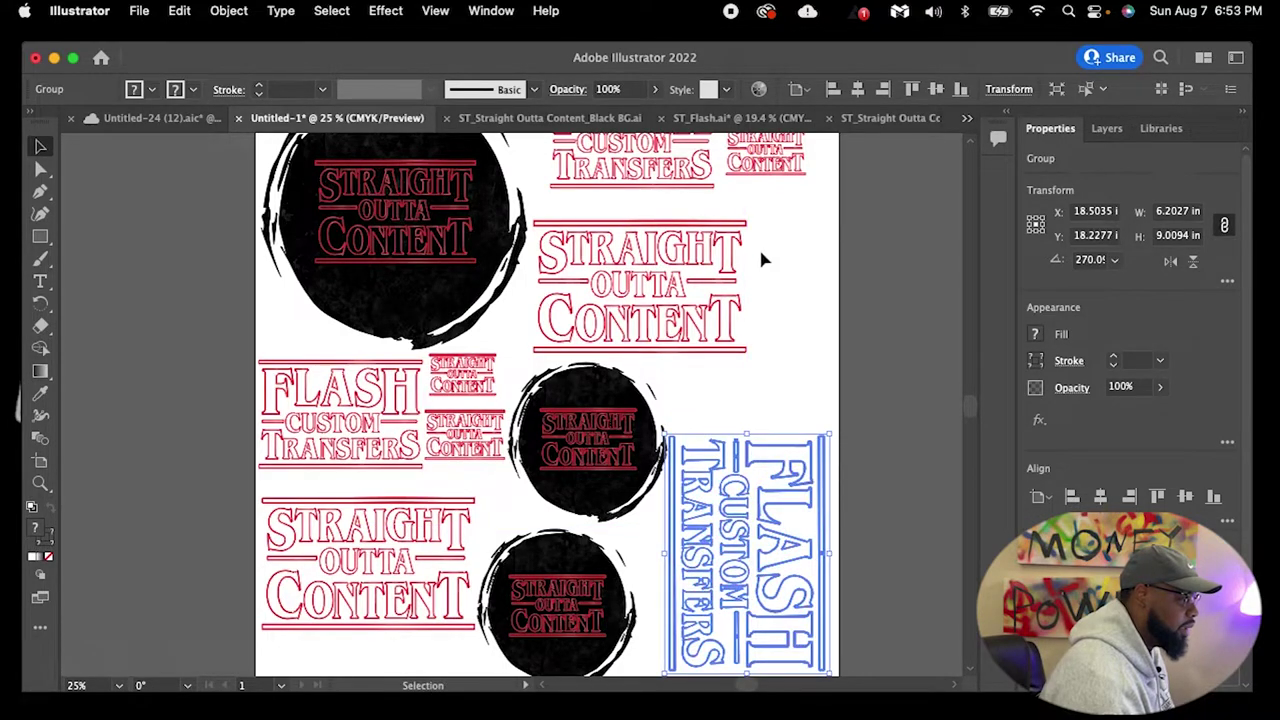
{"action": "left_click", "coordinate": [808, 362]}
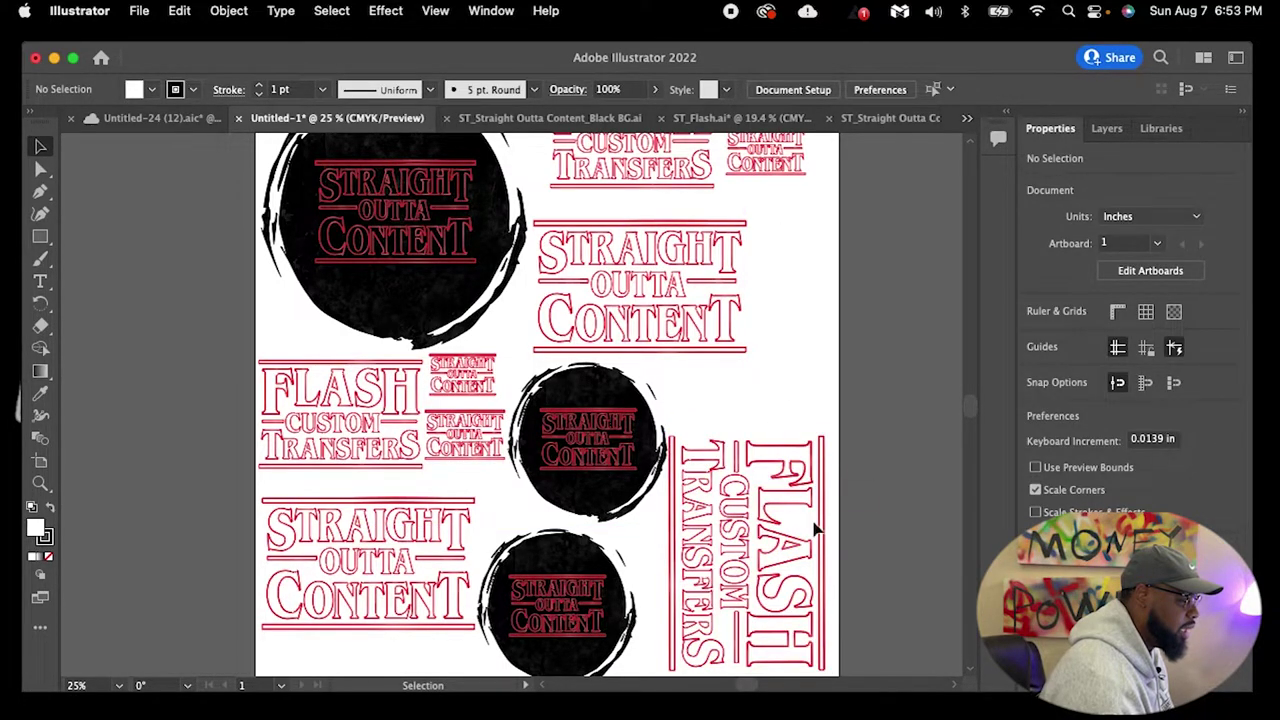
{"action": "left_click", "coordinate": [780, 510]}
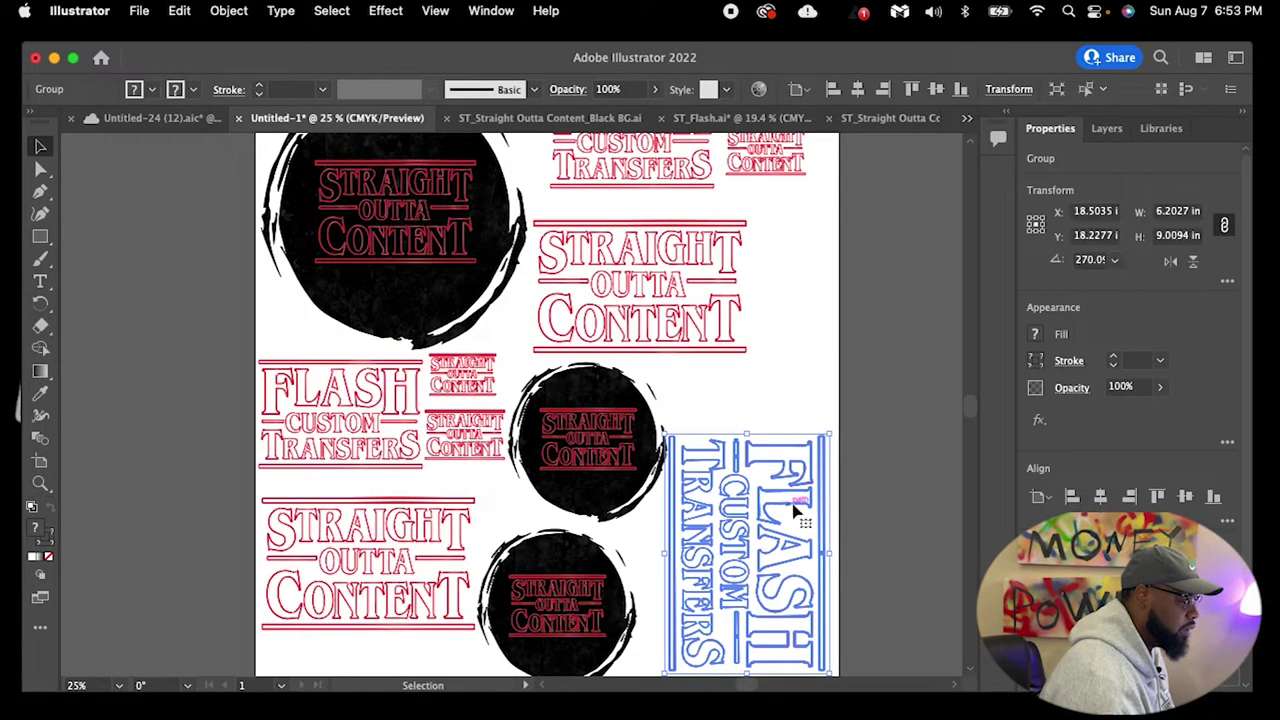
{"action": "key", "text": "Right"}
{"action": "key", "text": "Right"}
{"action": "key", "text": "Right"}
{"action": "key", "text": "Right"}
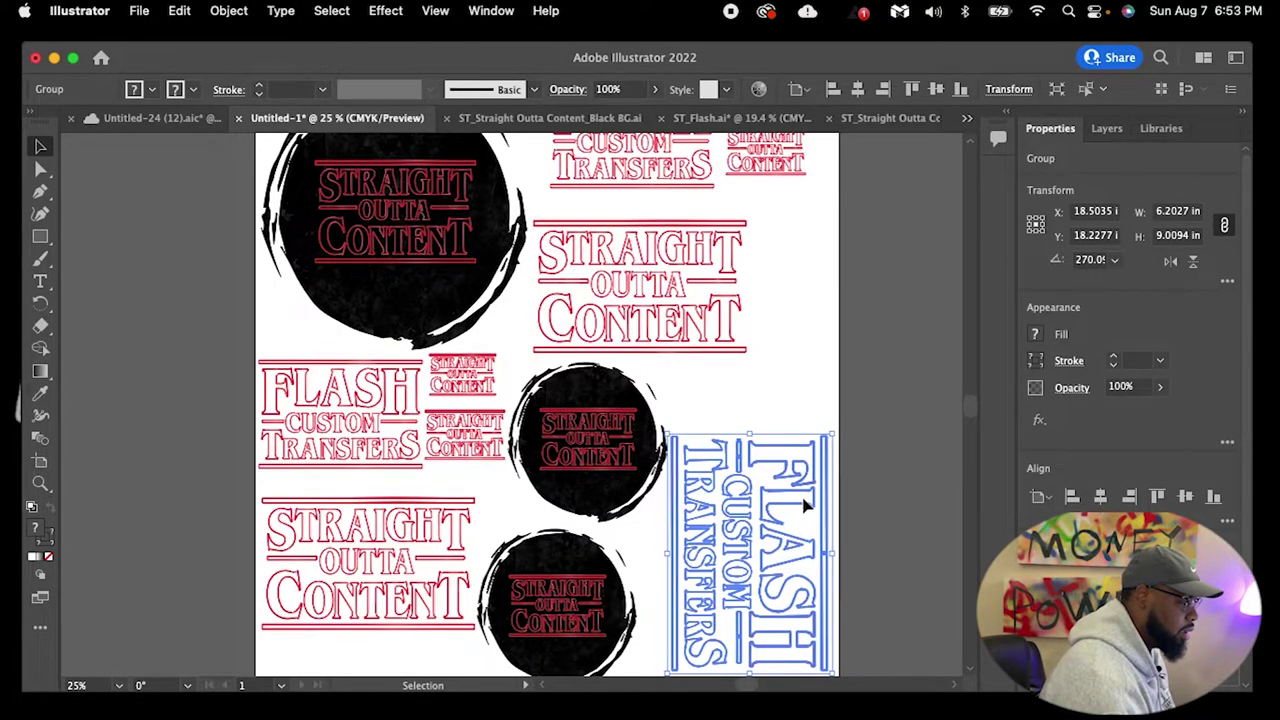
{"action": "left_click", "coordinate": [914, 400]}
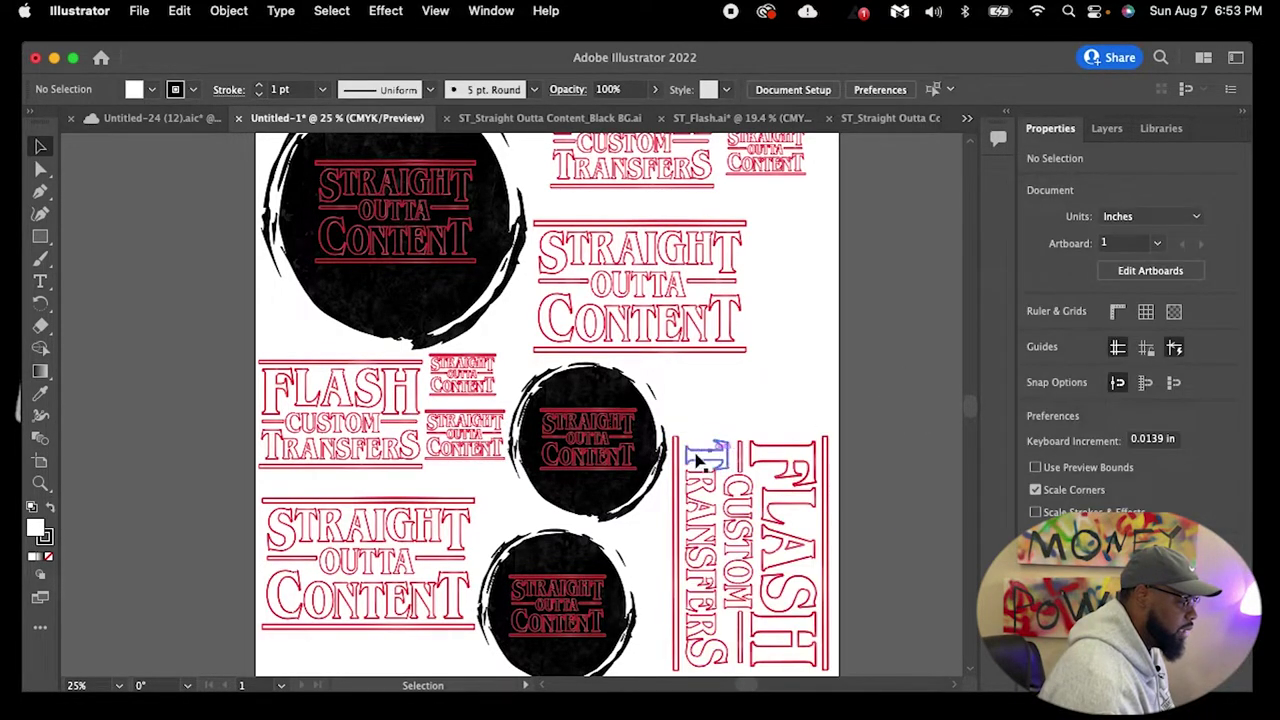
Look over the gang sheet from bottom to top, check it against the transparency grid, and hide the grid again
{"action": "scroll", "coordinate": [865, 425], "scroll_direction": "down", "scroll_amount": 1}
{"action": "scroll", "coordinate": [865, 425], "scroll_direction": "down", "scroll_amount": 3}
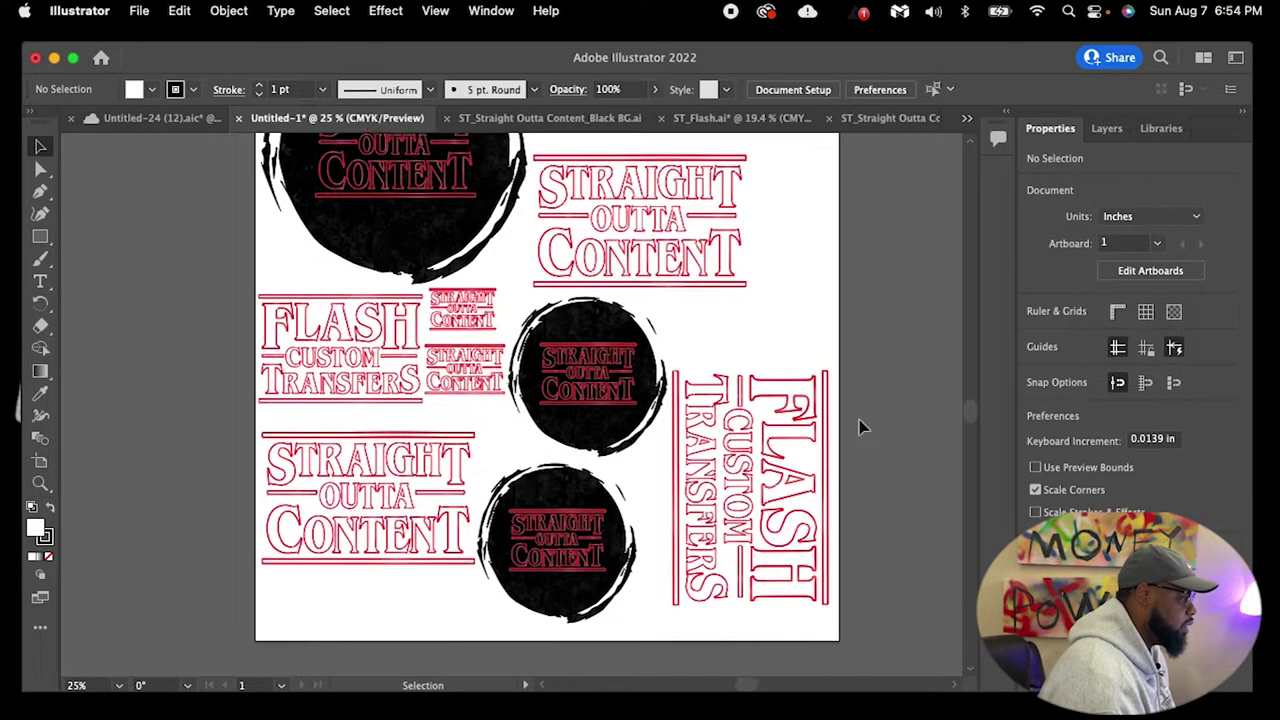
{"action": "scroll", "coordinate": [862, 424], "scroll_direction": "up", "scroll_amount": 4}
{"action": "scroll", "coordinate": [791, 356], "scroll_direction": "up", "scroll_amount": 2}
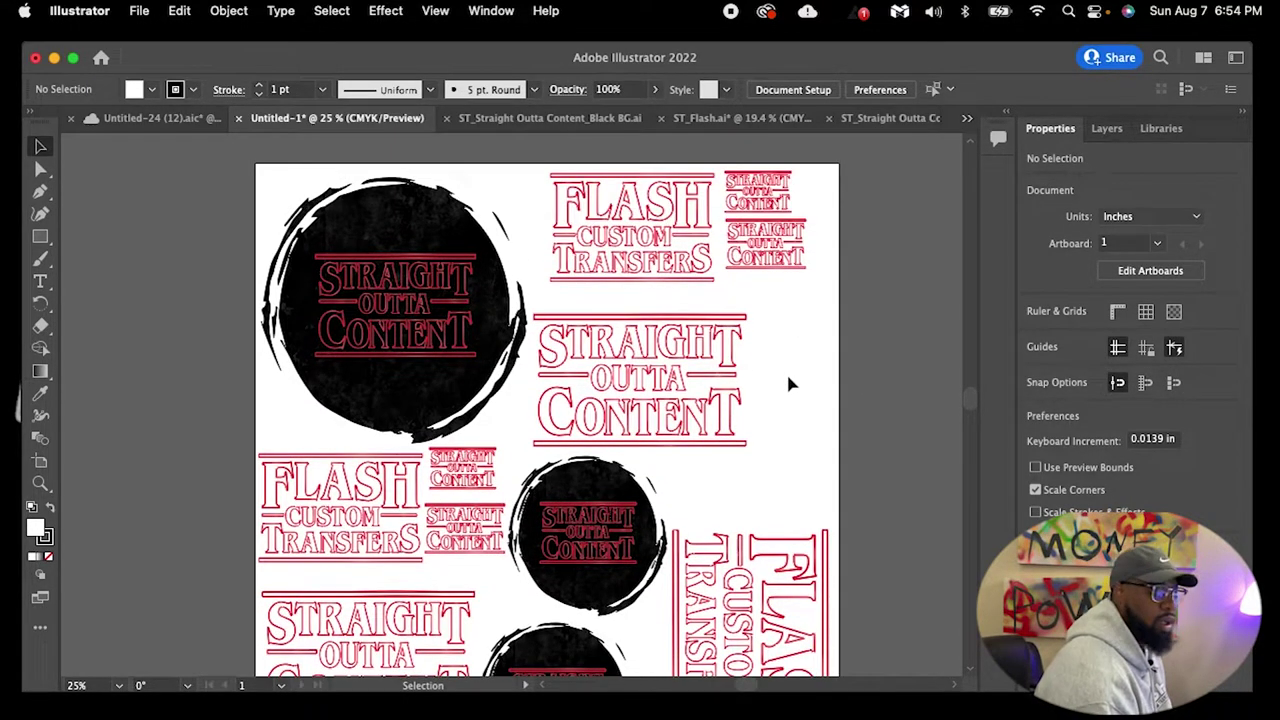
{"action": "left_click", "coordinate": [1174, 311]}
{"action": "mouse_move", "coordinate": [970, 397]}
{"action": "left_mouse_down"}
{"action": "mouse_move", "coordinate": [968, 422]}
{"action": "mouse_move", "coordinate": [966, 400]}
{"action": "left_mouse_up"}
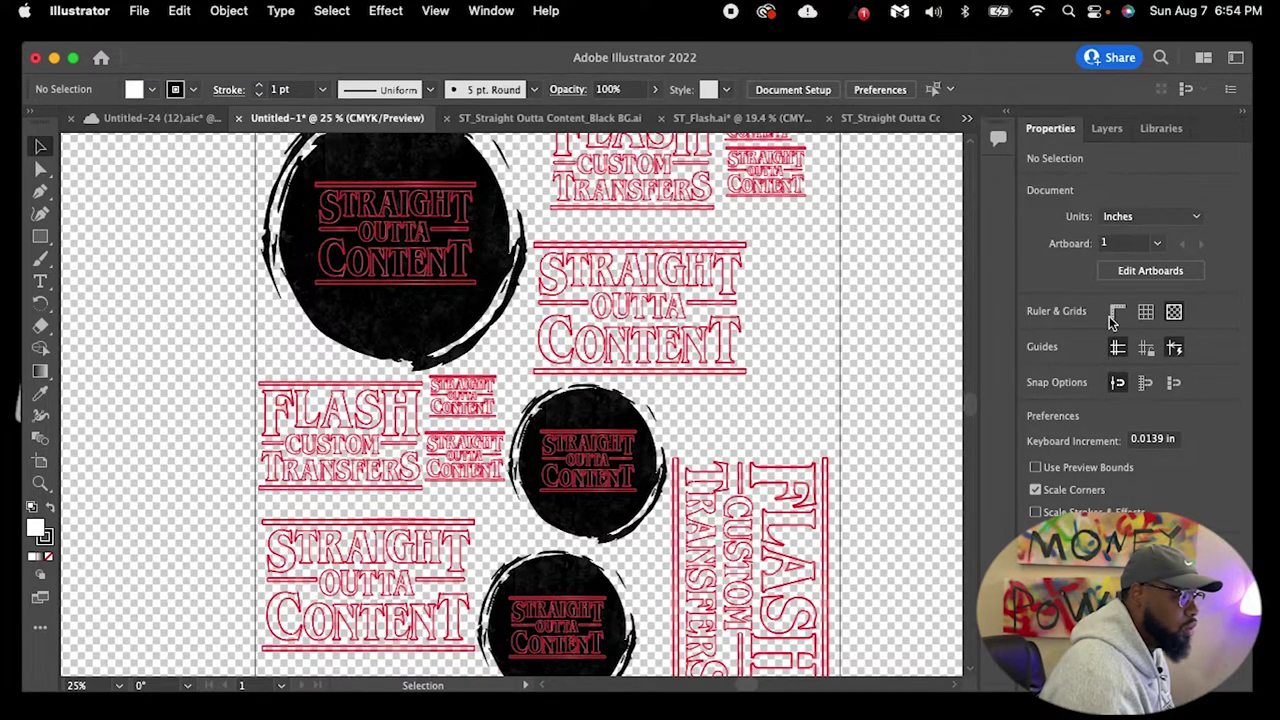
{"action": "left_click", "coordinate": [1173, 313]}
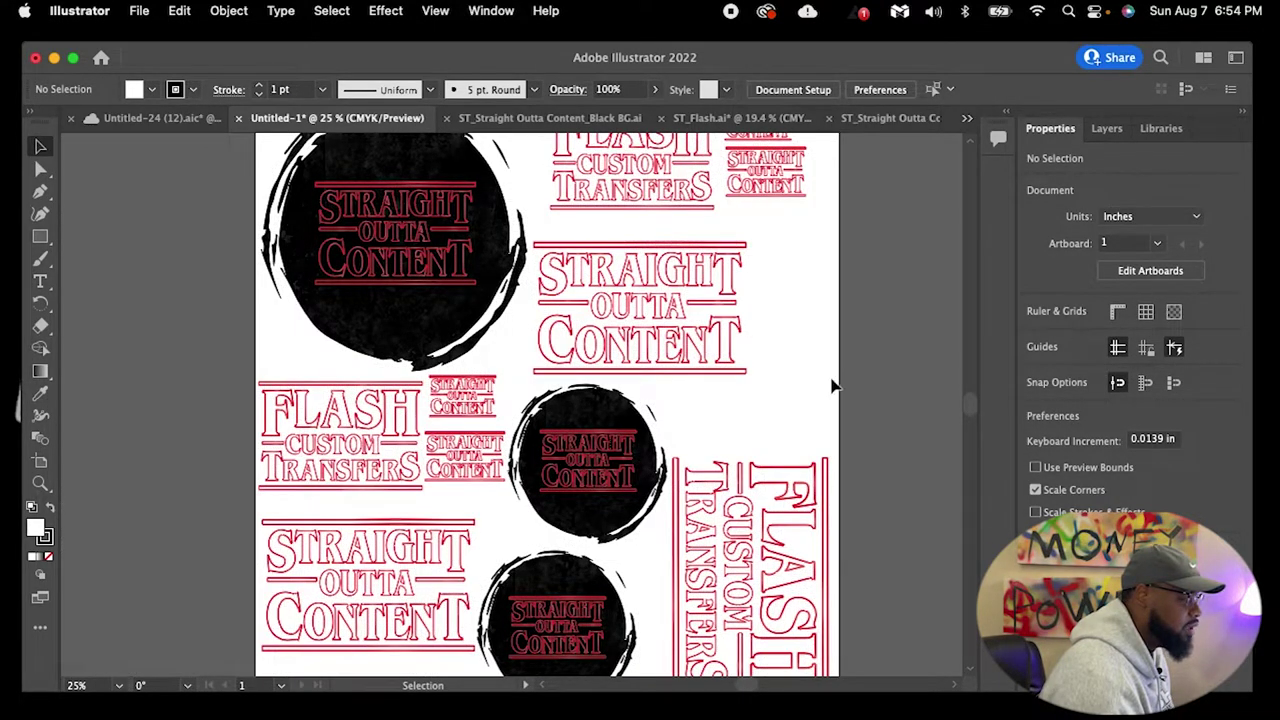
Fill the upper 8 x 5 in Straight Outta Content design with the black swatch
{"action": "left_click", "coordinate": [705, 347]}
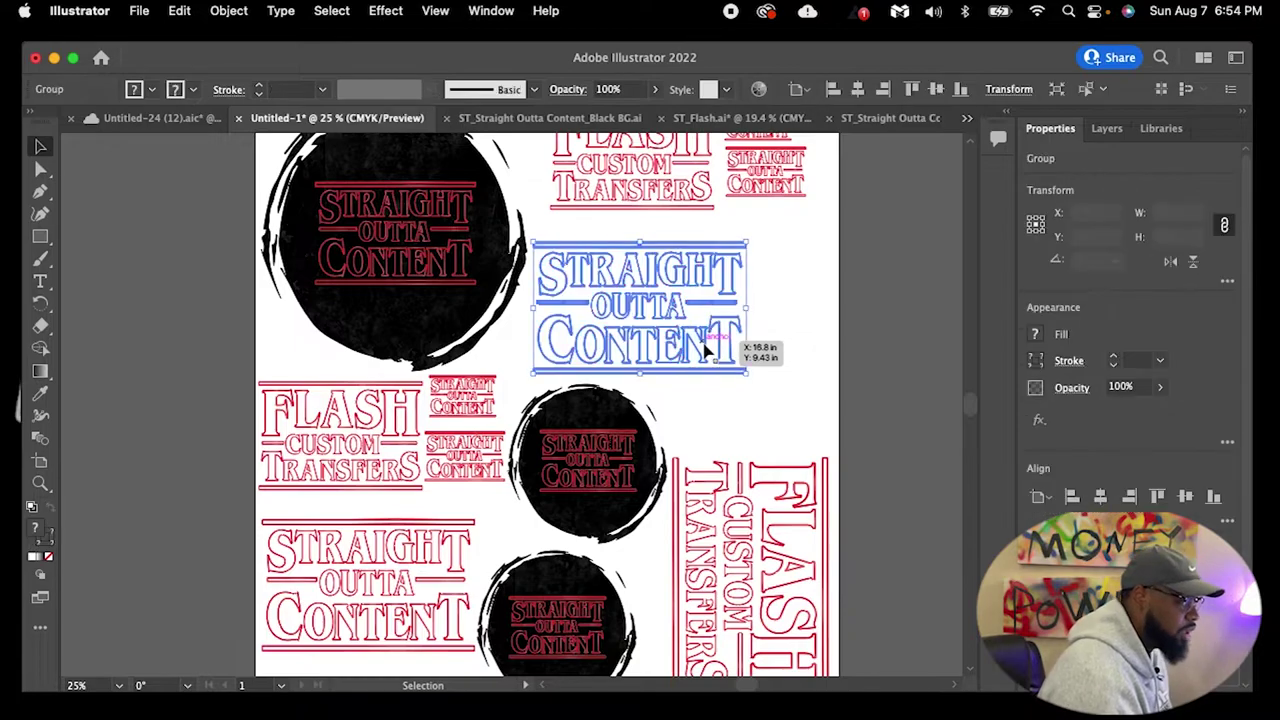
{"action": "left_click", "coordinate": [1035, 335]}
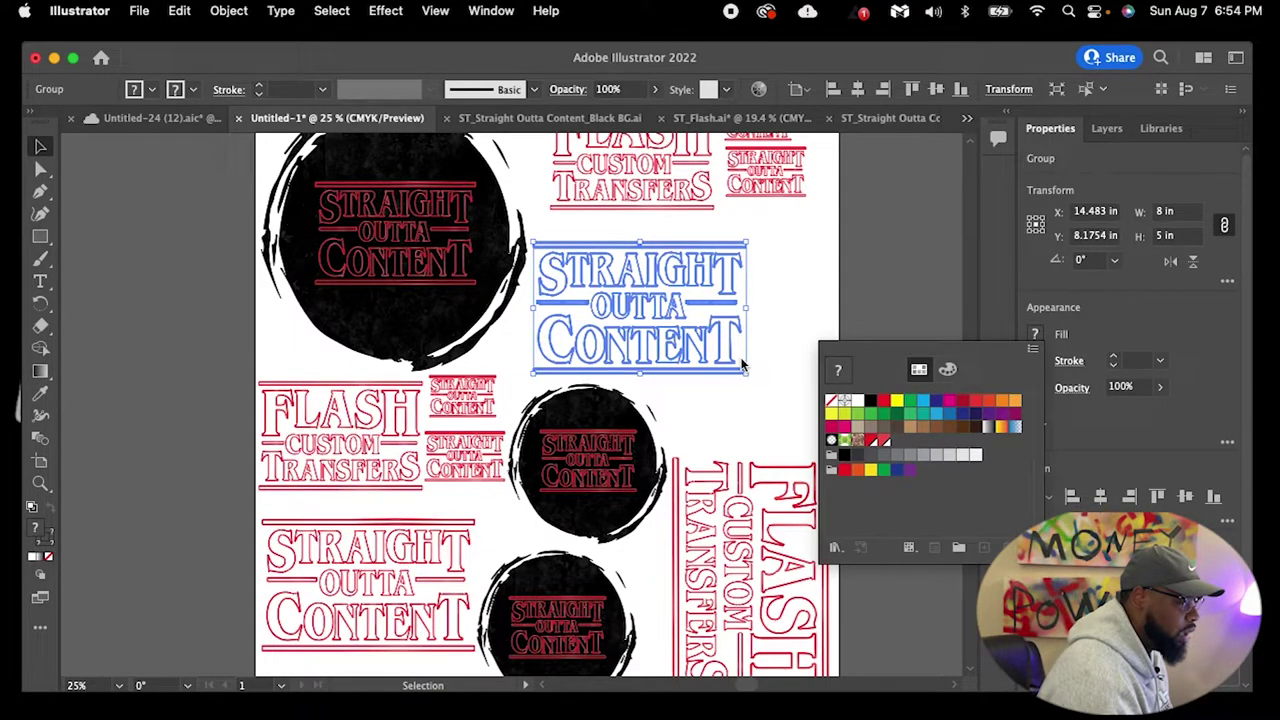
{"action": "left_click", "coordinate": [869, 403]}
{"action": "left_click", "coordinate": [817, 323]}
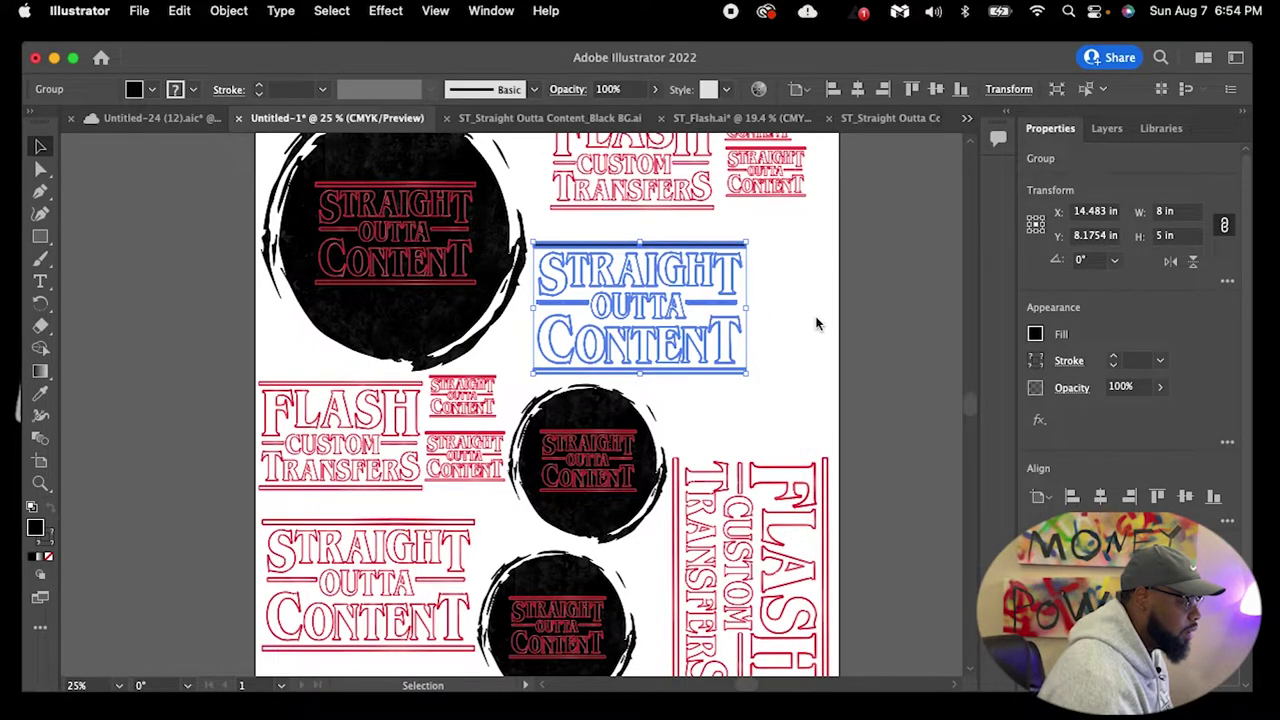
{"action": "left_click", "coordinate": [817, 323]}
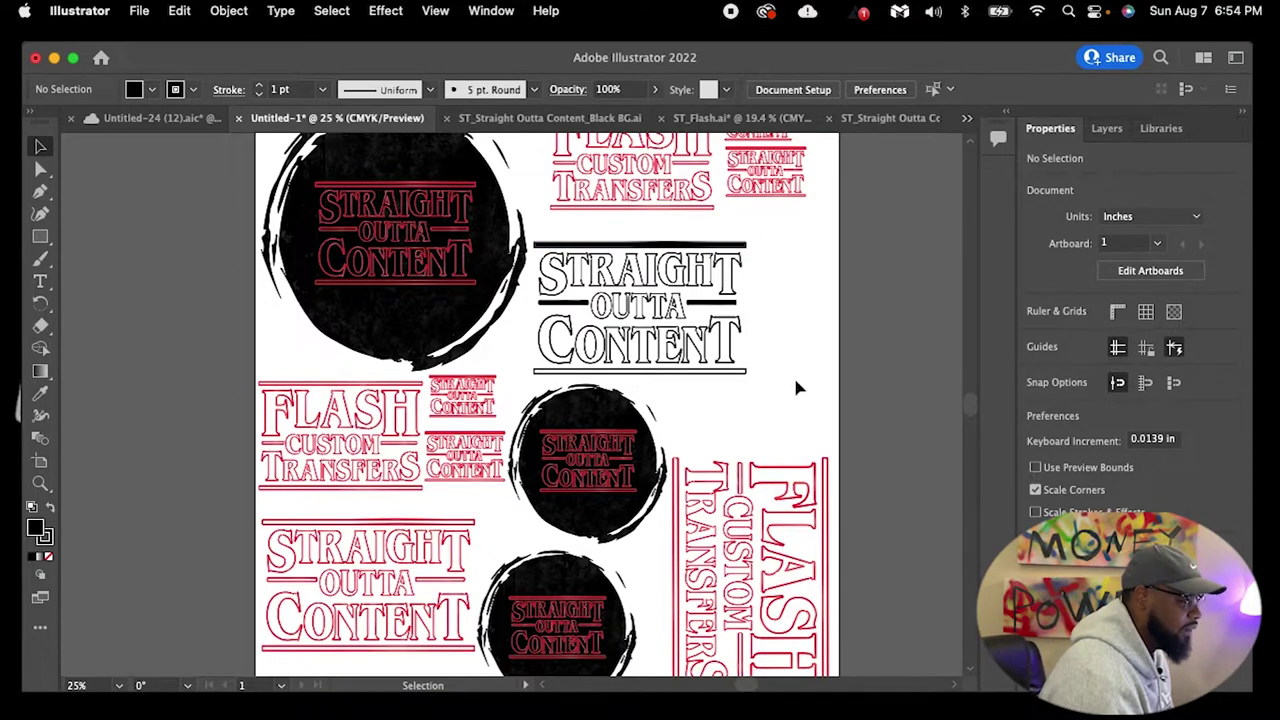
Change the fill of the upper 8 x 5 in Straight Outta Content design to the orange-red swatch
{"action": "left_click", "coordinate": [729, 366]}
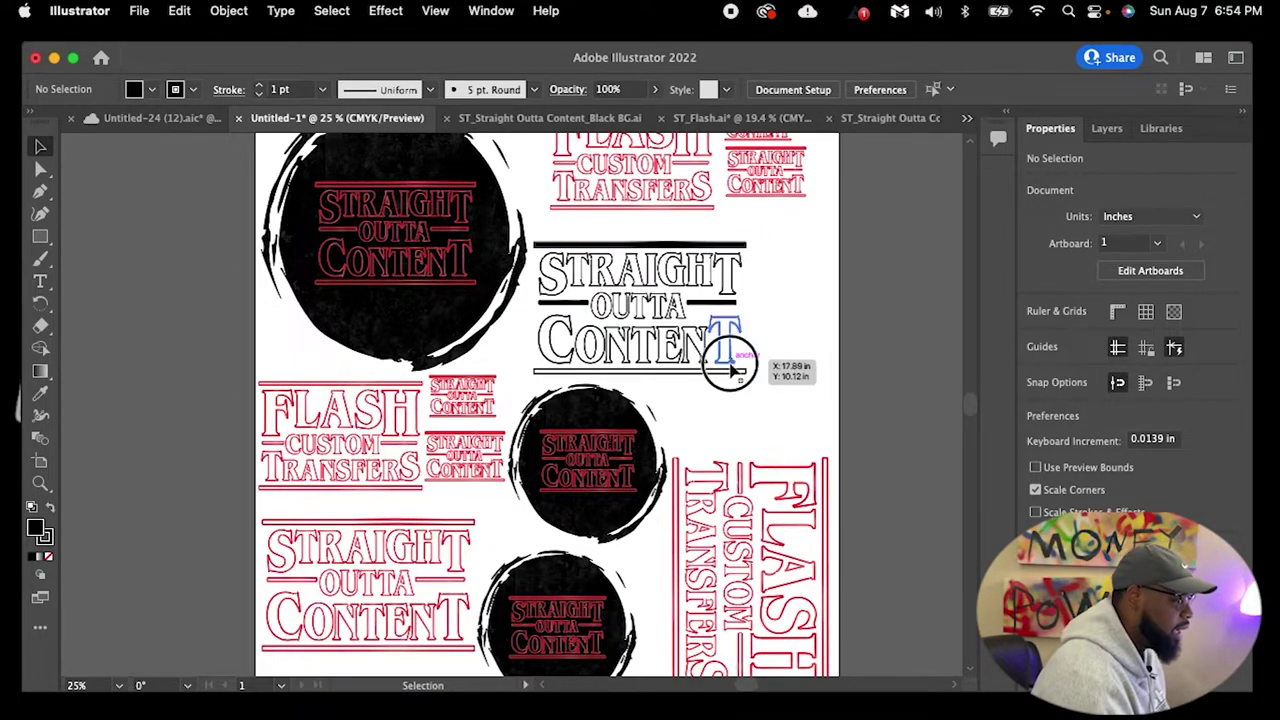
{"action": "left_click", "coordinate": [1036, 335]}
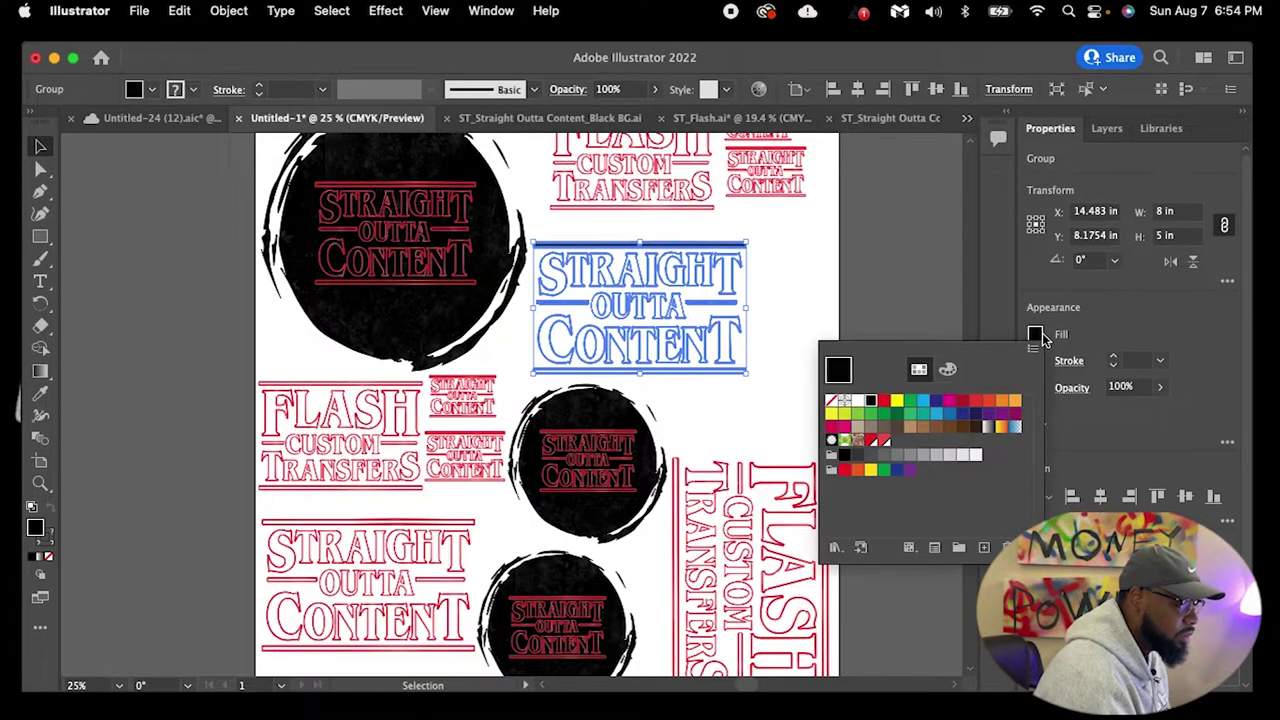
{"action": "left_click", "coordinate": [988, 402]}
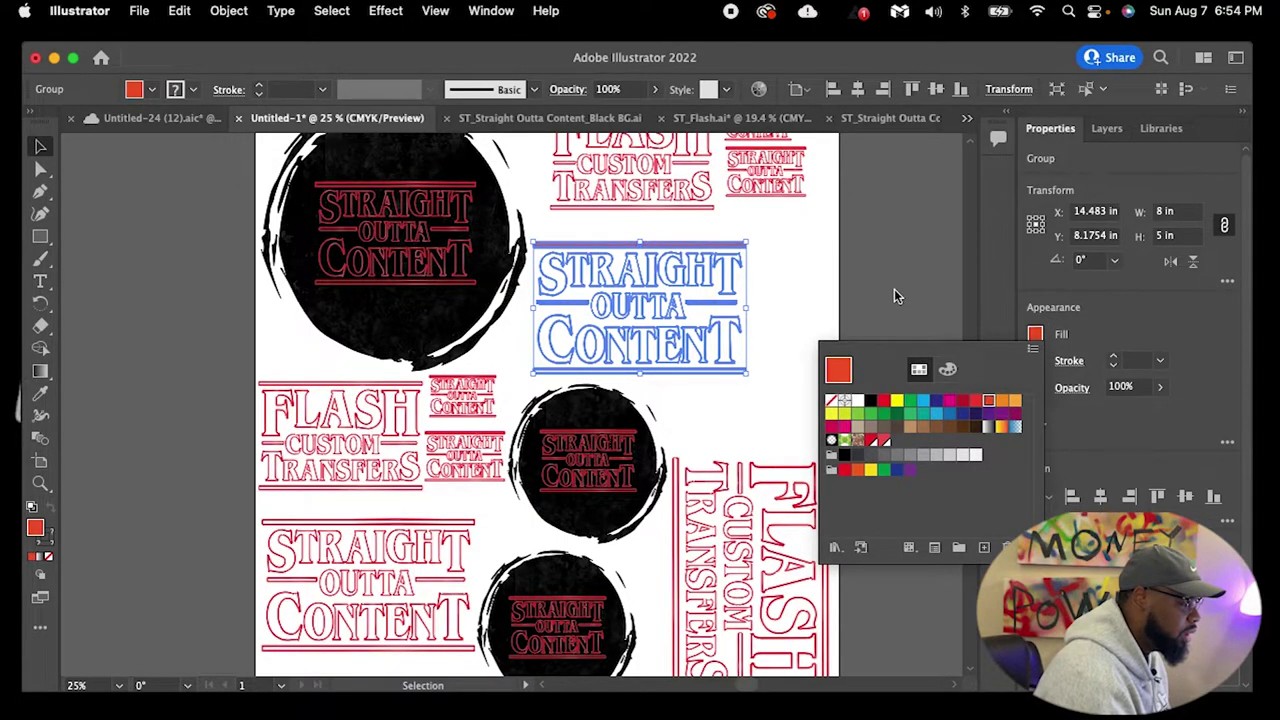
{"action": "left_click", "coordinate": [894, 289]}
{"action": "left_click", "coordinate": [878, 374]}
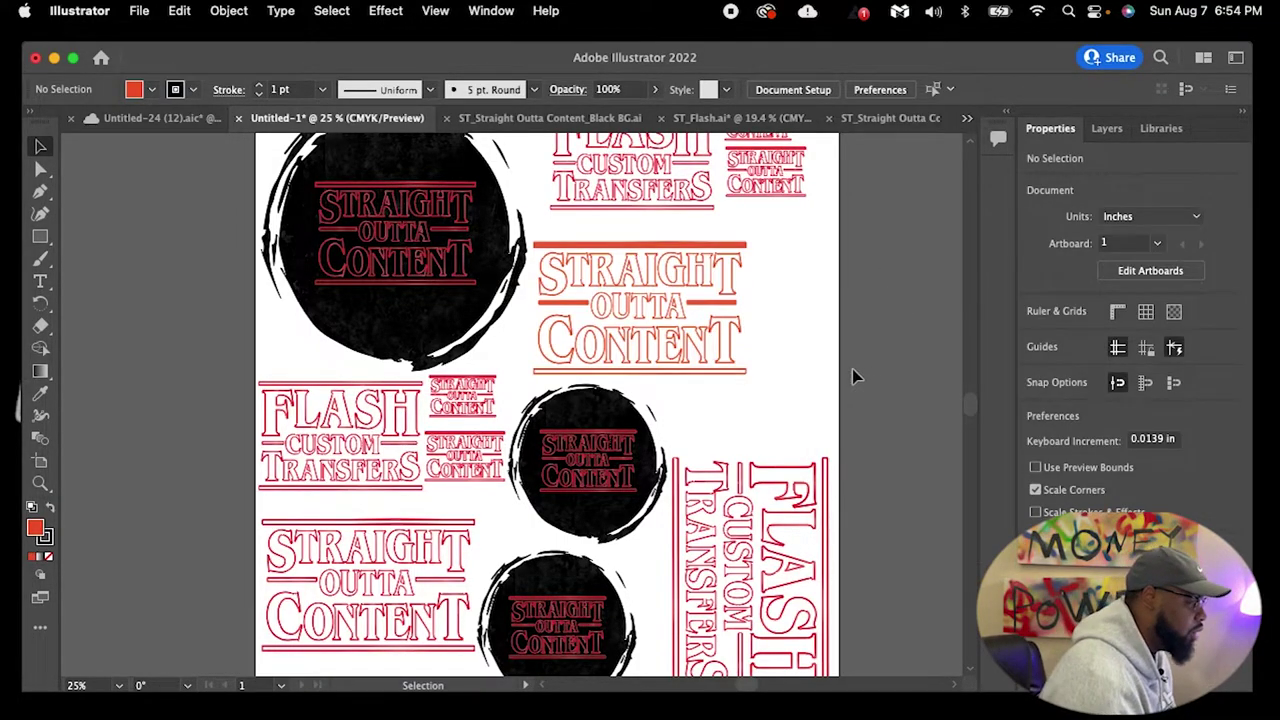
Set the fill of the upper 8 x 5 in Straight Outta Content design to None
{"action": "left_click", "coordinate": [700, 247]}
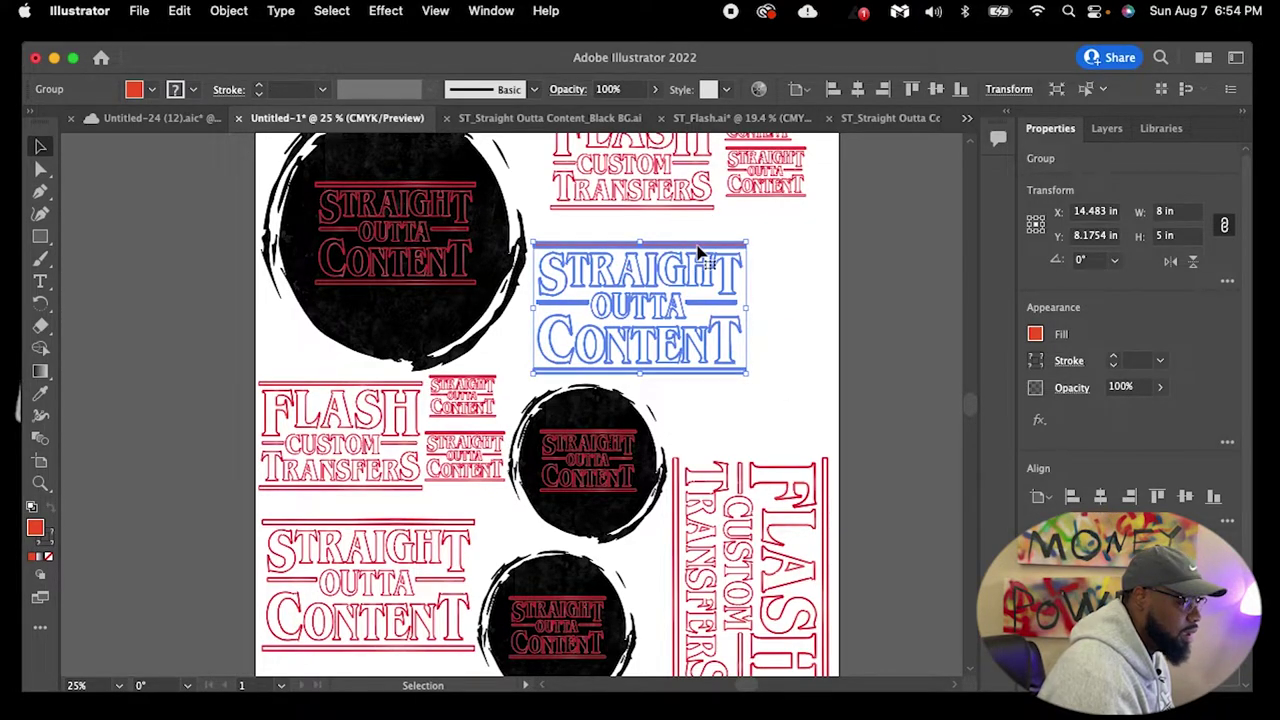
{"action": "left_click", "coordinate": [1035, 335]}
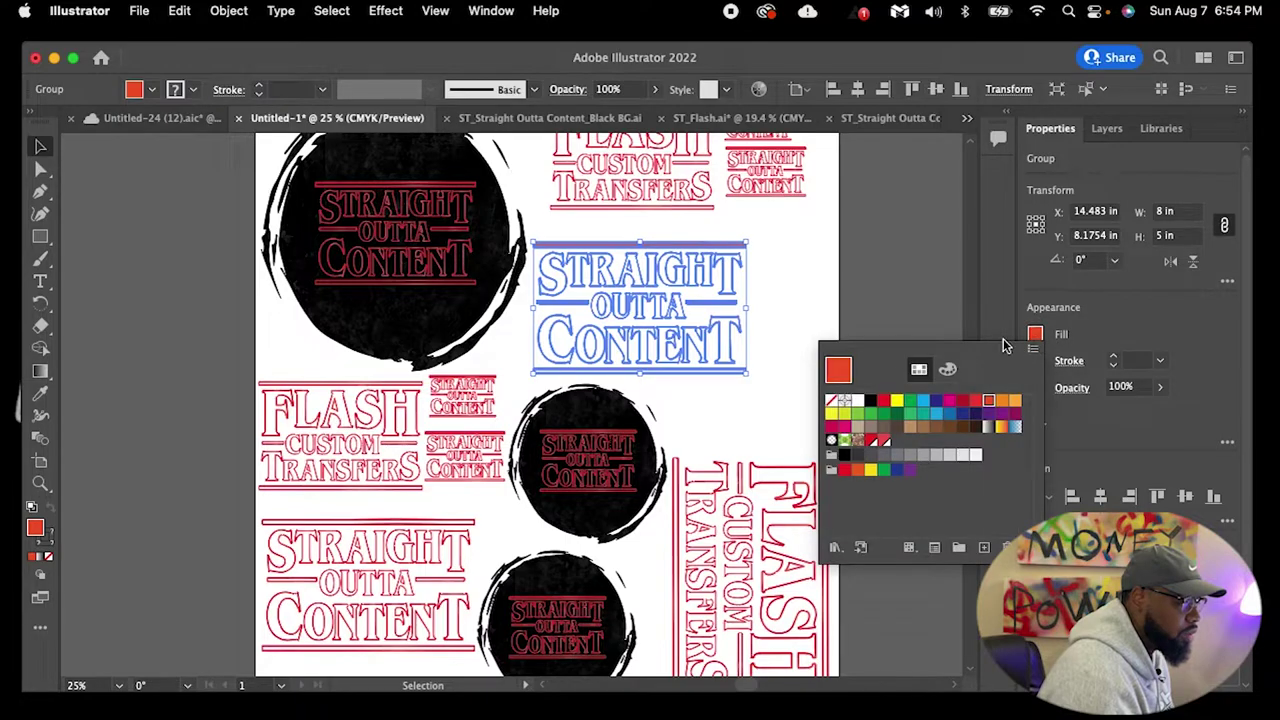
{"action": "left_click", "coordinate": [836, 403]}
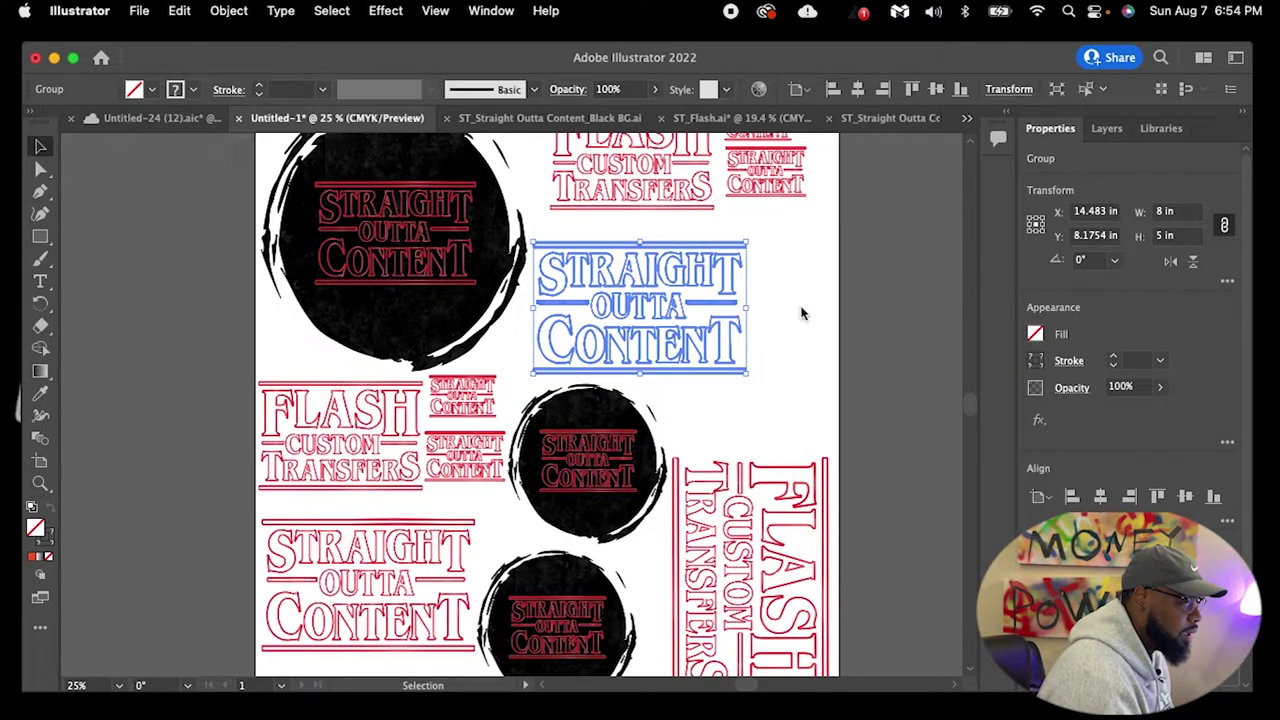
{"action": "left_click", "coordinate": [865, 333]}
{"action": "left_click_drag", "start_coordinate": [563, 382], "coordinate": [392, 147]}
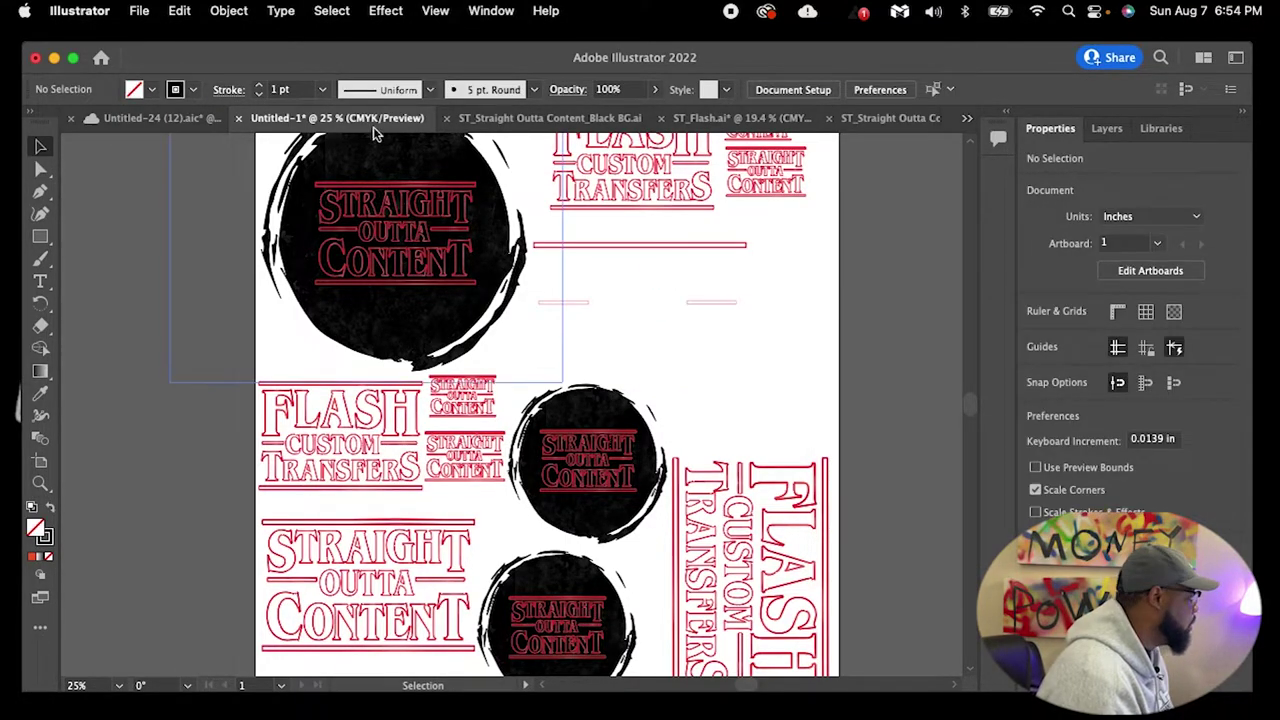
Undo the None fill on the upper 8 x 5 in Straight Outta Content design and deselect it
{"action": "left_click", "coordinate": [180, 11]}
{"action": "left_click", "coordinate": [195, 35]}
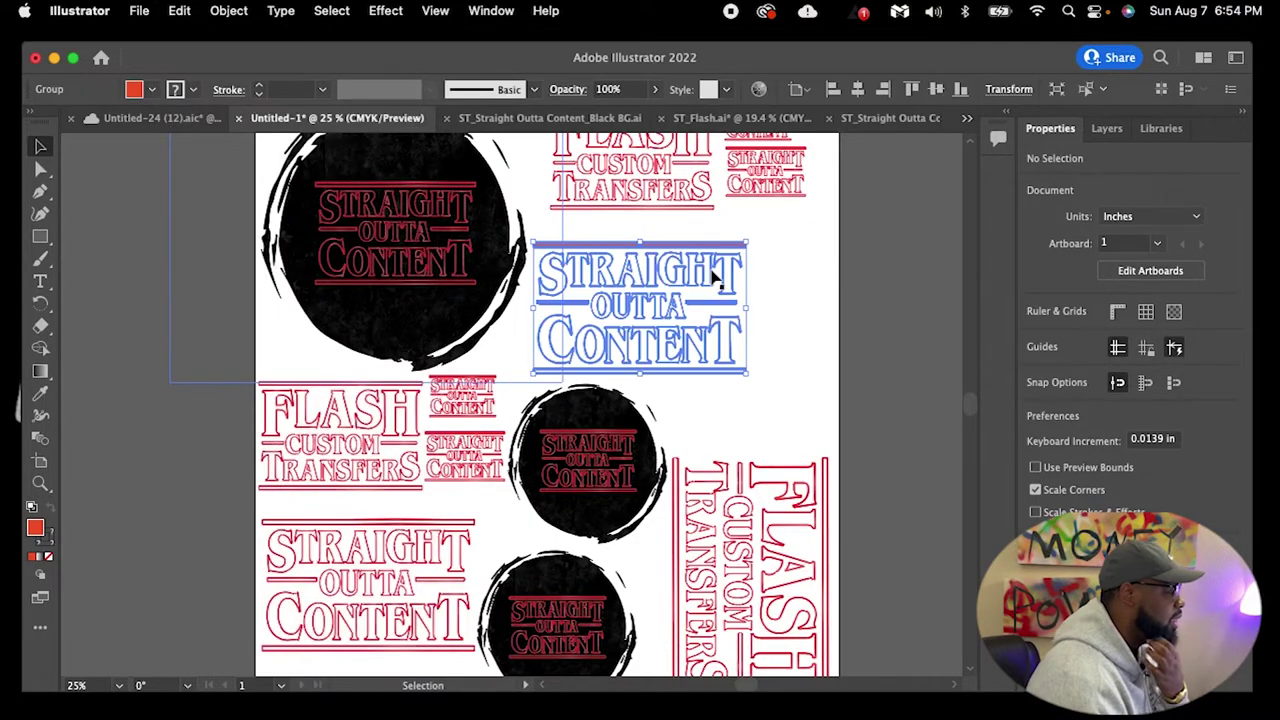
{"action": "left_click", "coordinate": [808, 280]}
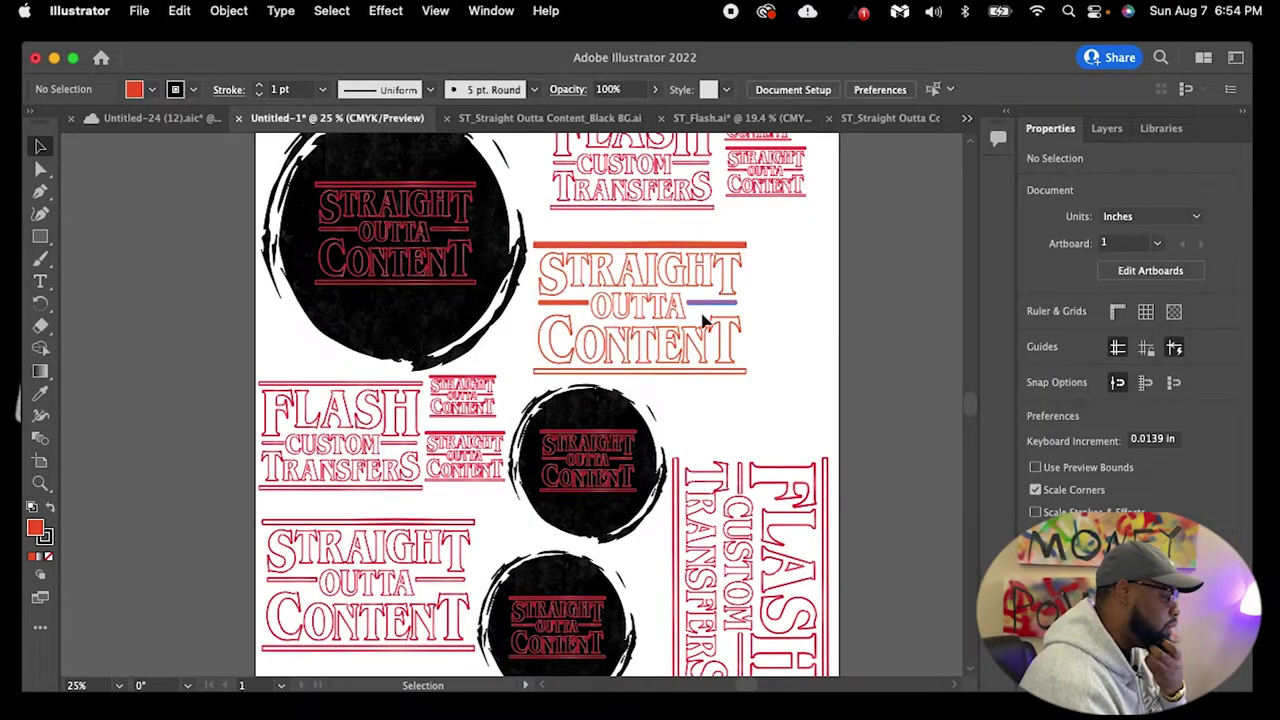
Ungroup the upper 8 x 5 in Straight Outta Content design into separate shapes
{"action": "left_click", "coordinate": [698, 262]}
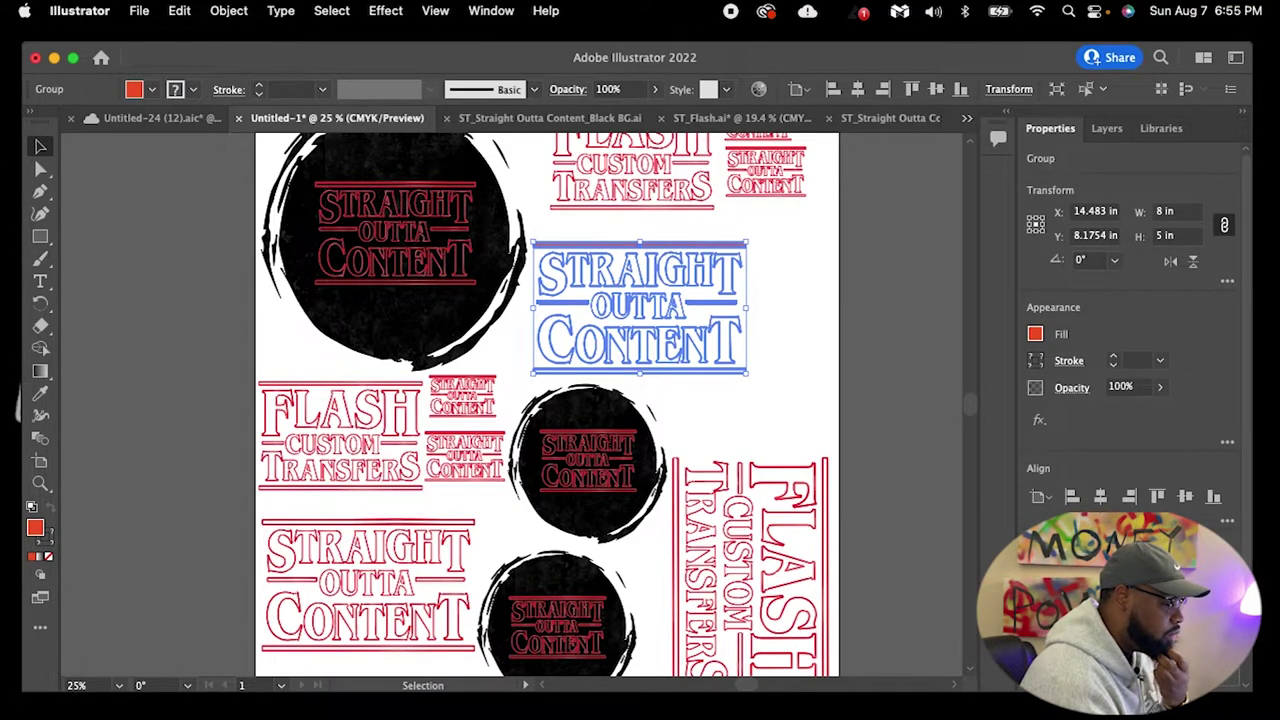
{"action": "key", "text": "super+shift+g"}
{"action": "left_click", "coordinate": [854, 434]}
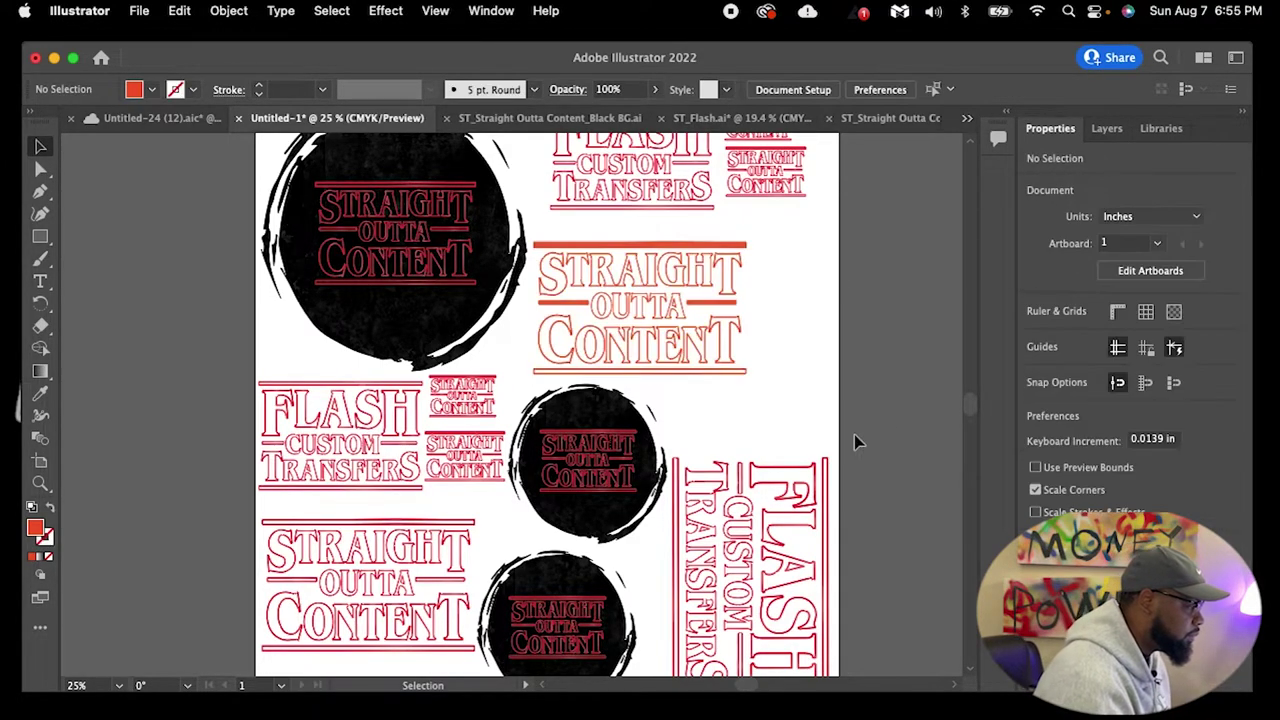
Give the bar above STRAIGHT in the upper 8 x 5 in design an orange-red stroke
{"action": "left_click", "coordinate": [698, 250]}
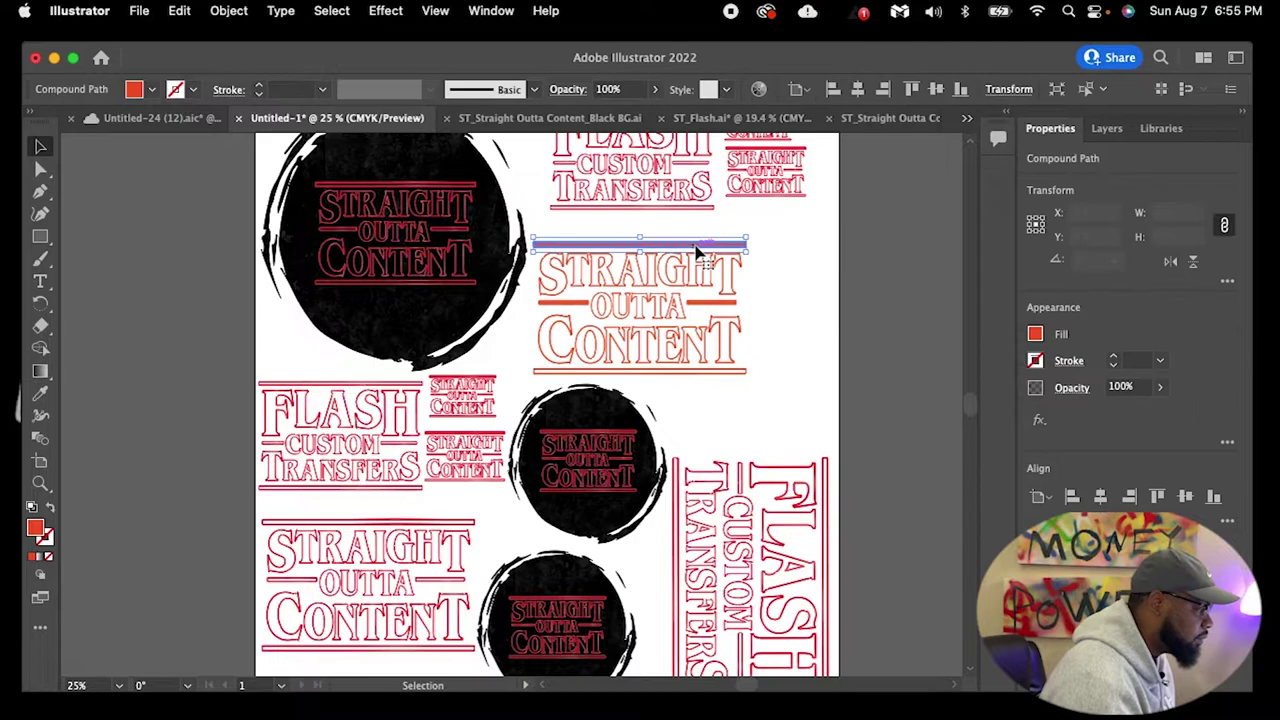
{"action": "left_click", "coordinate": [1036, 361]}
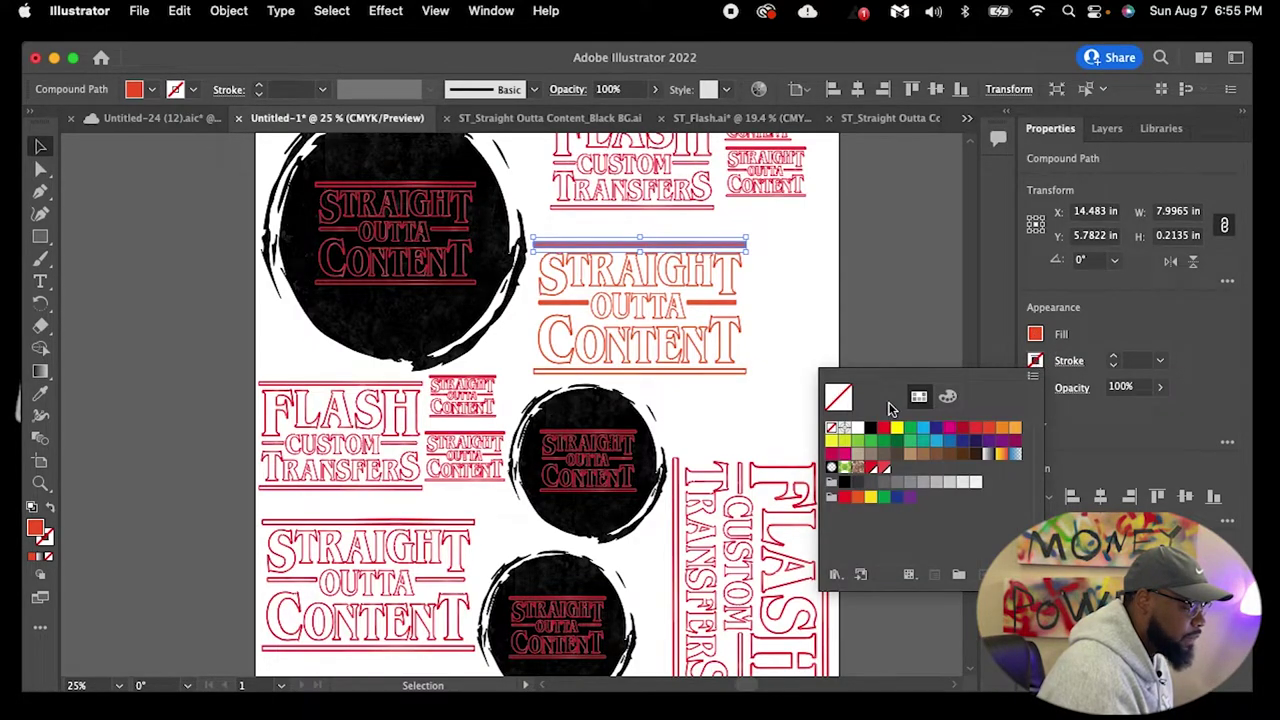
{"action": "left_click", "coordinate": [990, 431]}
{"action": "left_click", "coordinate": [922, 310]}
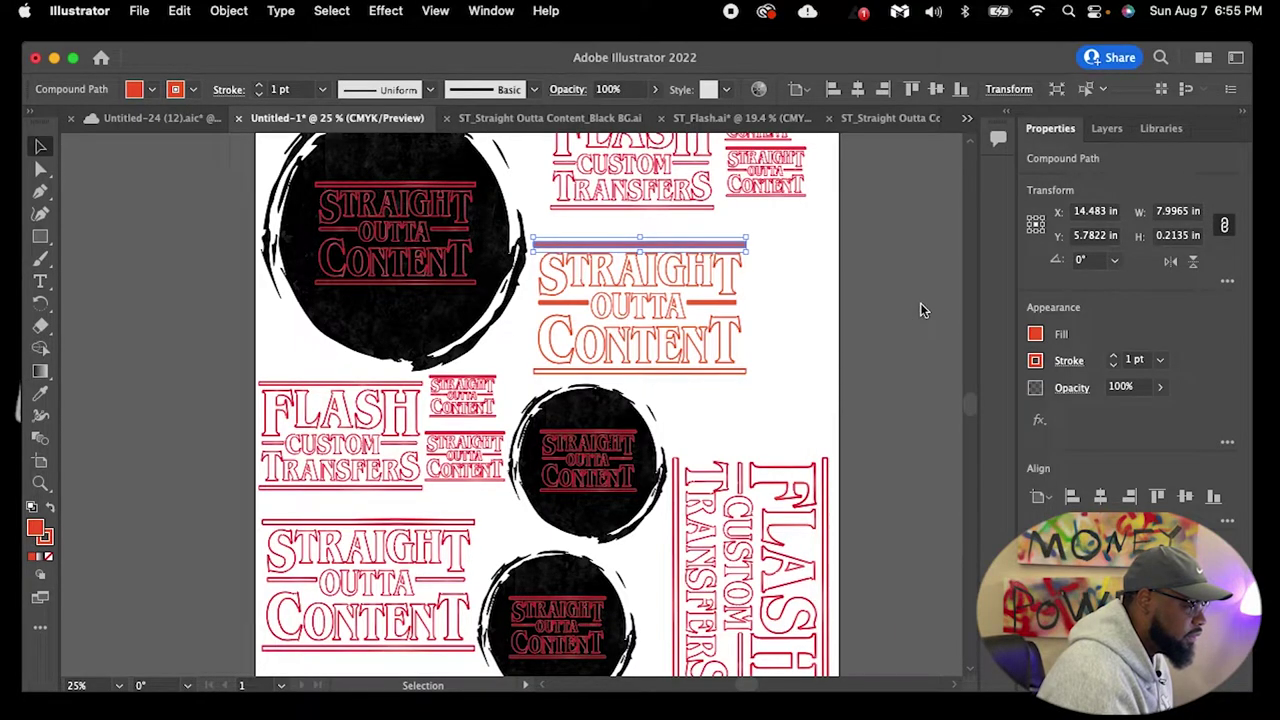
Set the fill of the bar above STRAIGHT to None
{"action": "left_click", "coordinate": [1035, 335]}
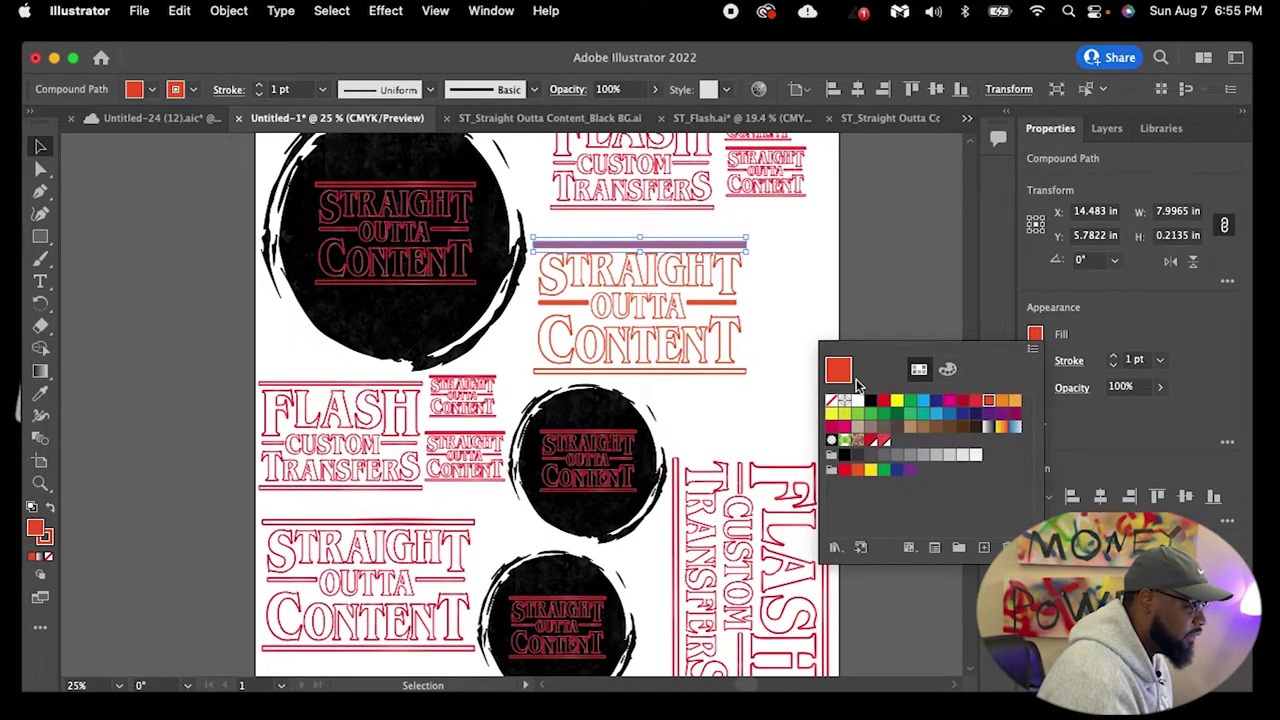
{"action": "left_click", "coordinate": [834, 402]}
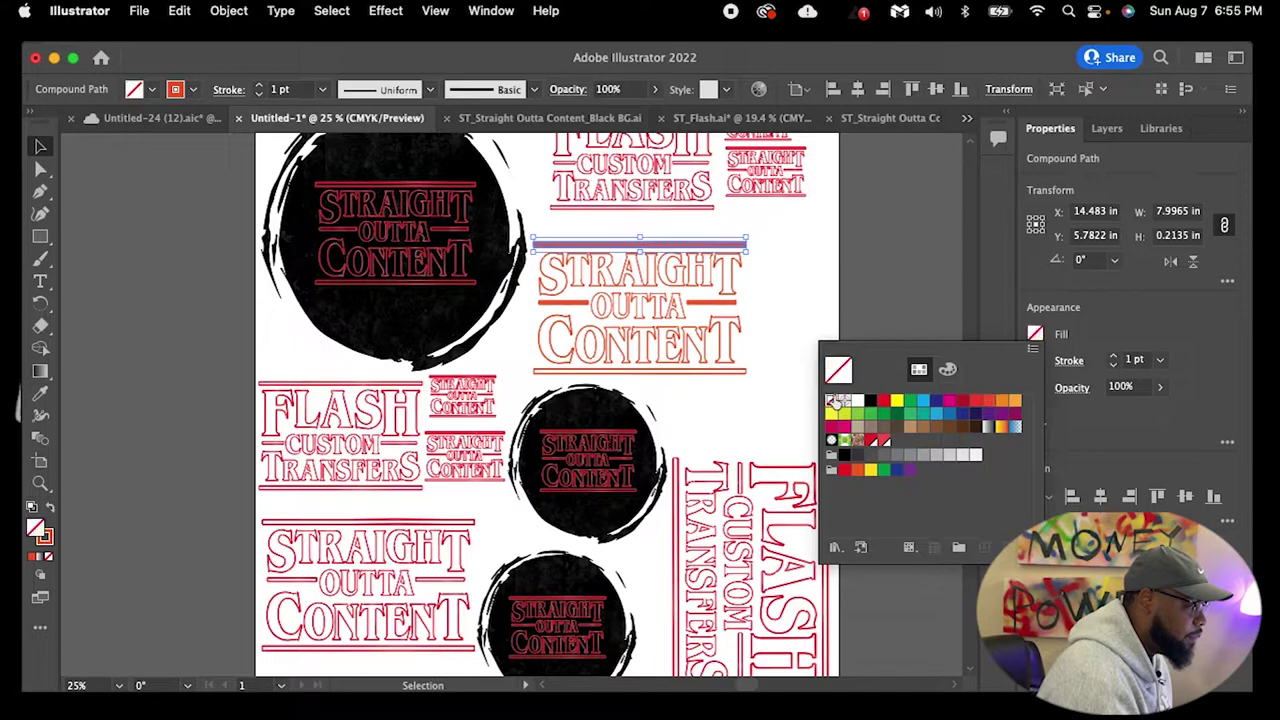
{"action": "left_click", "coordinate": [896, 263]}
{"action": "left_click", "coordinate": [806, 316]}
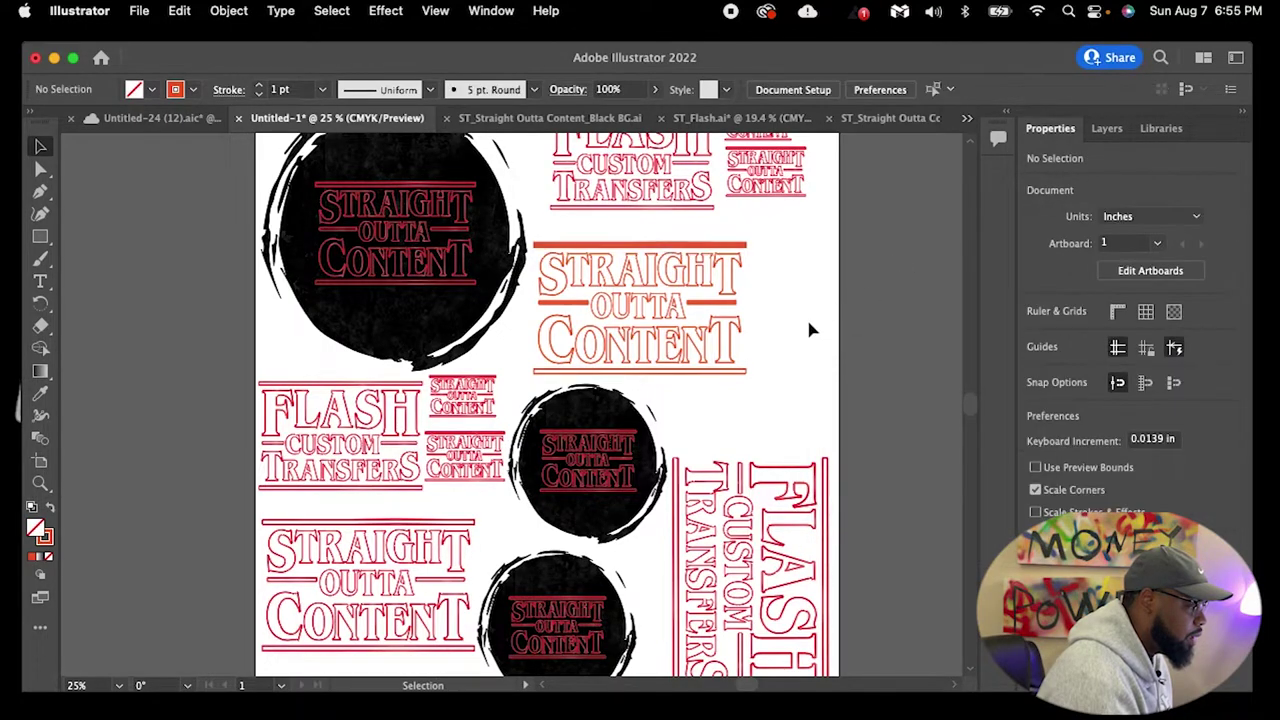
Fill the bar above STRAIGHT with the white swatch
{"action": "left_click", "coordinate": [712, 248]}
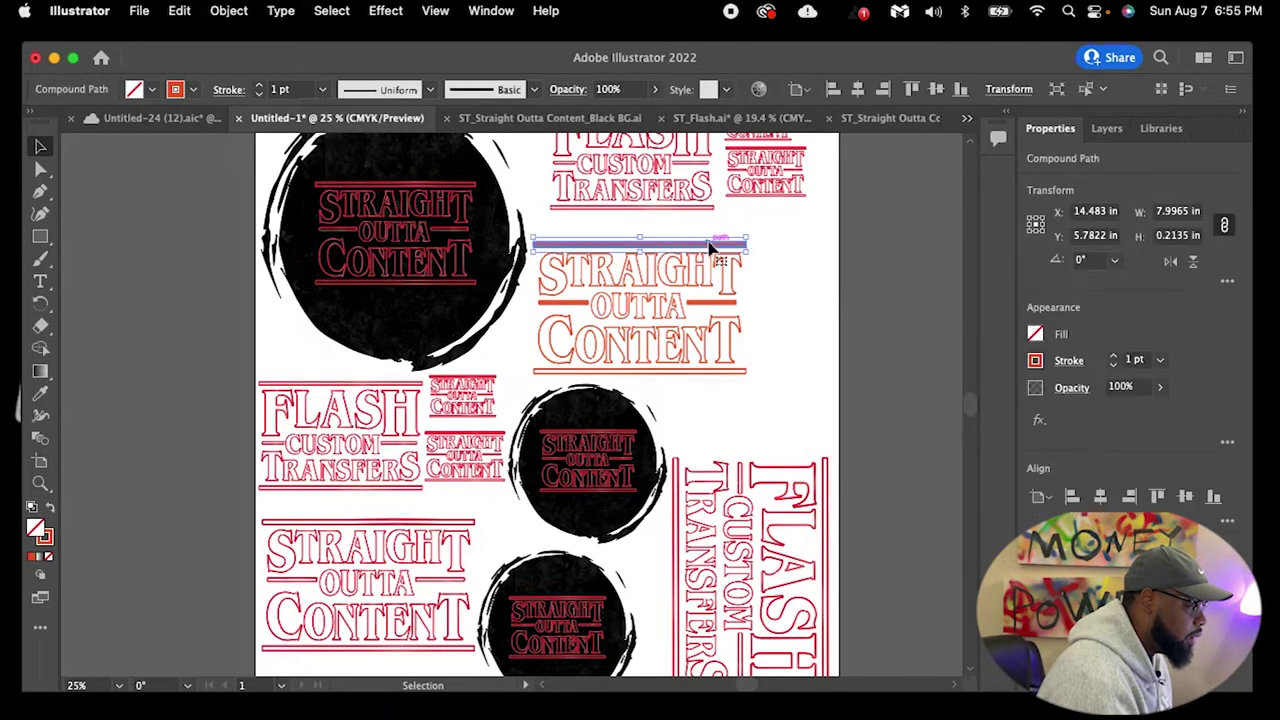
{"action": "left_click", "coordinate": [1034, 336]}
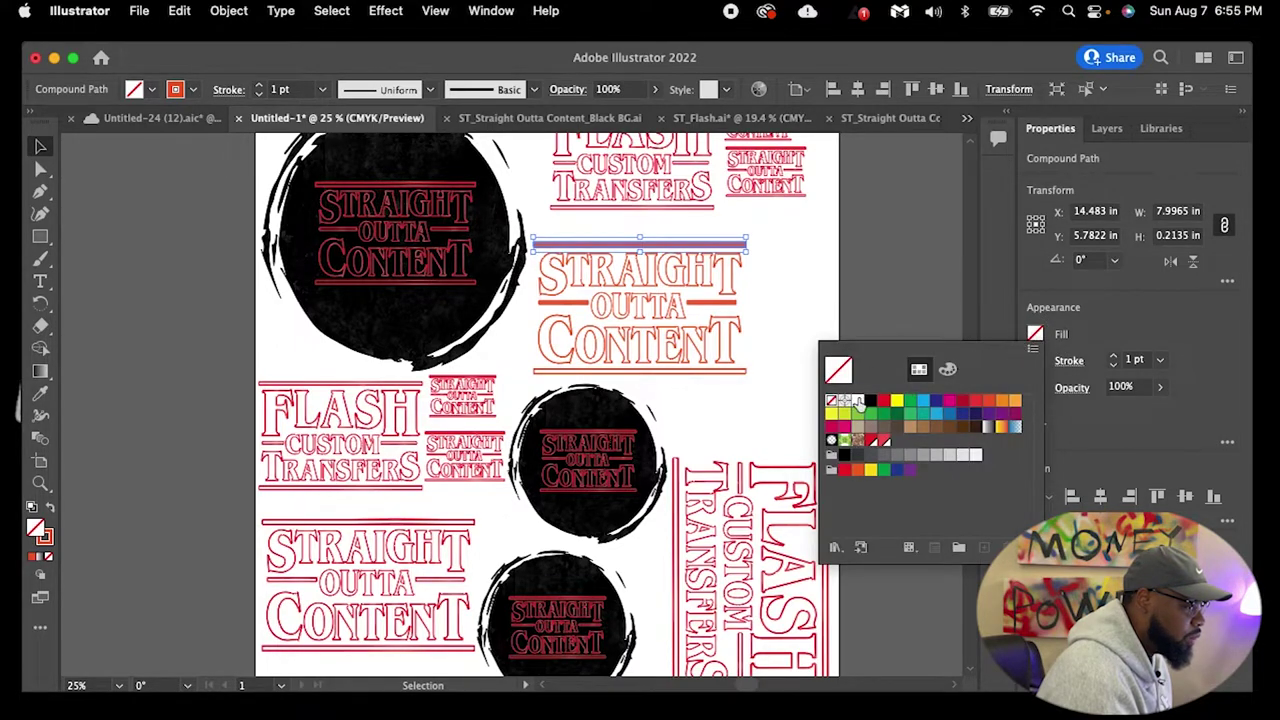
{"action": "left_click", "coordinate": [800, 277]}
{"action": "left_click", "coordinate": [775, 274]}
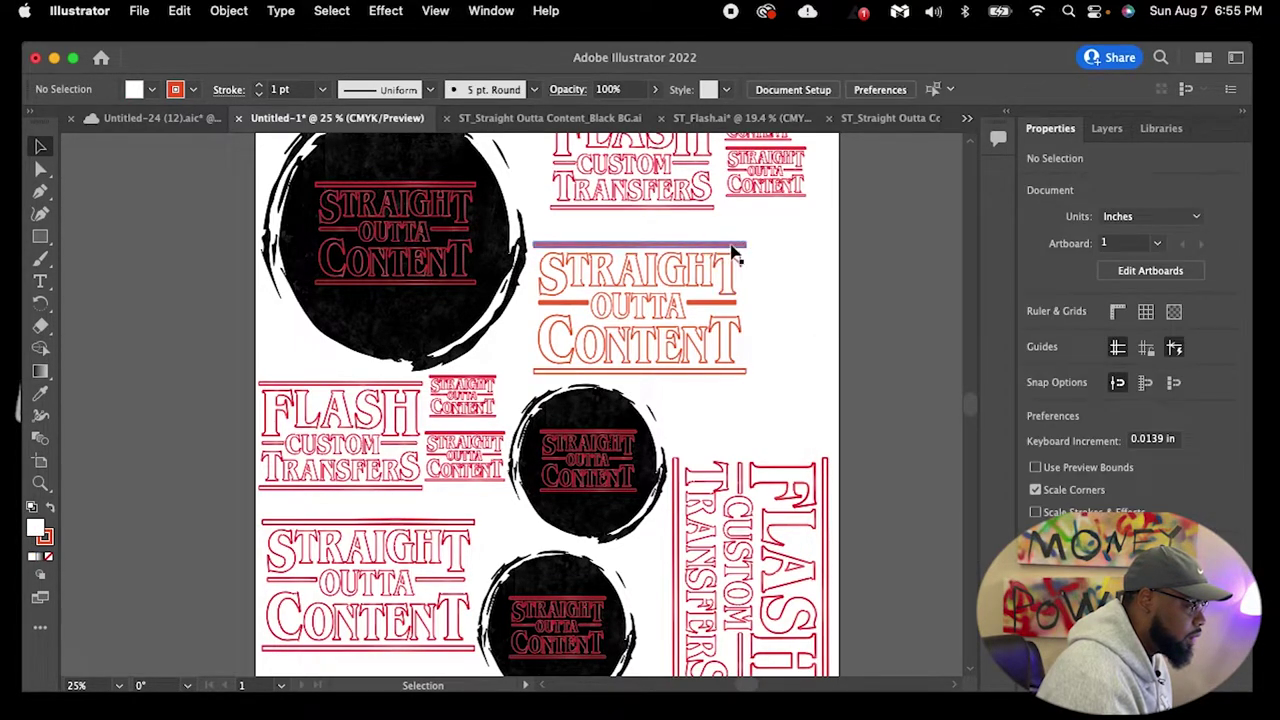
Inspect the bar above STRAIGHT at 200% zoom and delete the solid orange-red shape that fills it
{"action": "left_click", "coordinate": [735, 250]}
{"action": "left_click", "coordinate": [80, 686]}
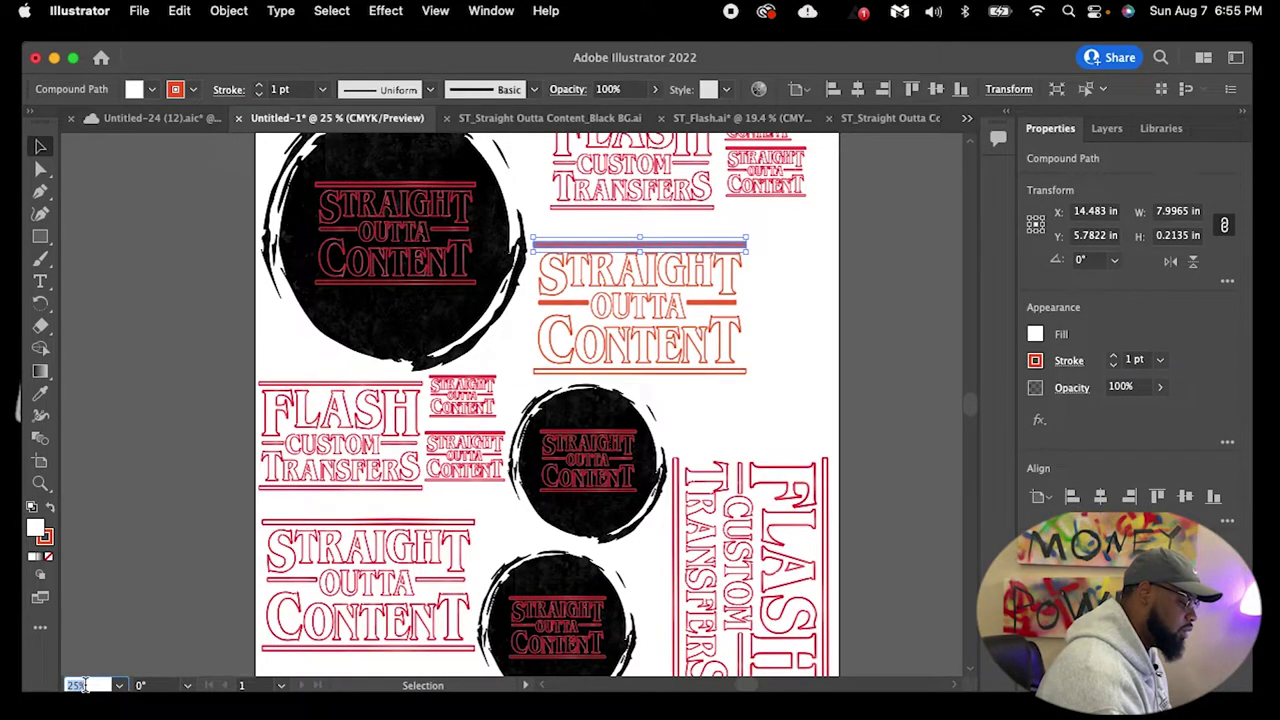
{"action": "type", "text": "200"}
{"action": "key", "text": "Return"}
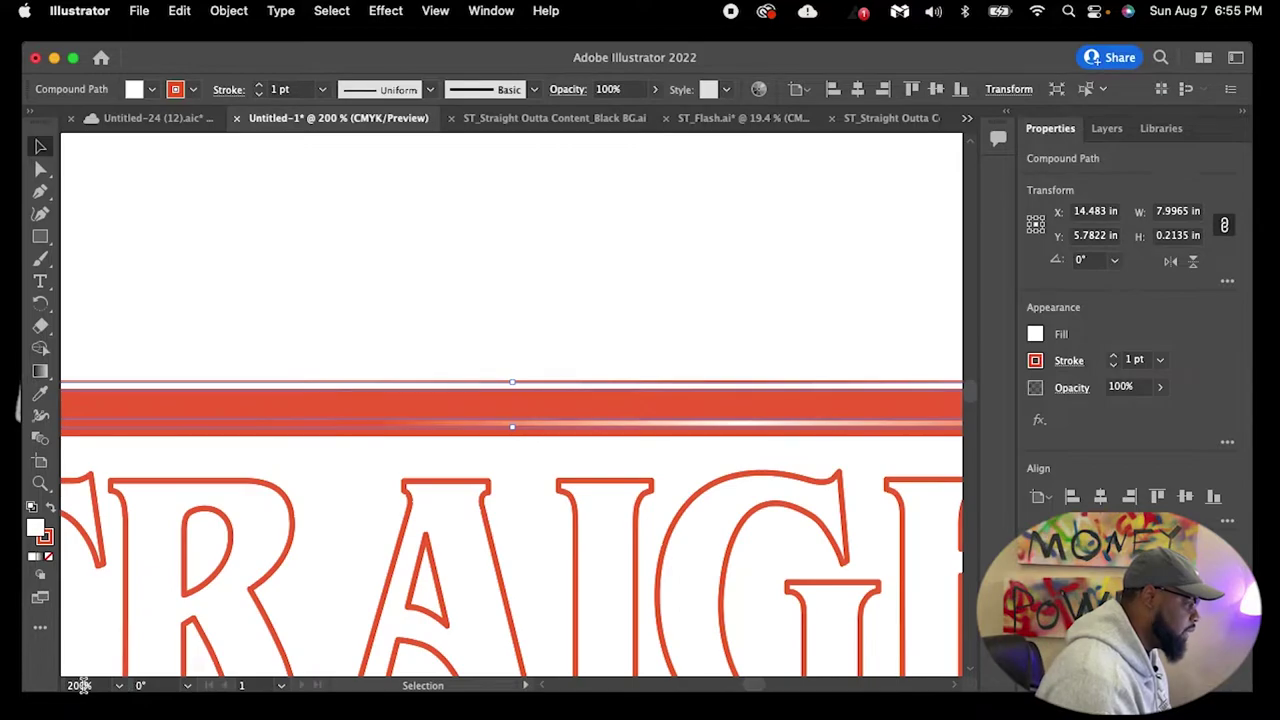
{"action": "left_click", "coordinate": [565, 289]}
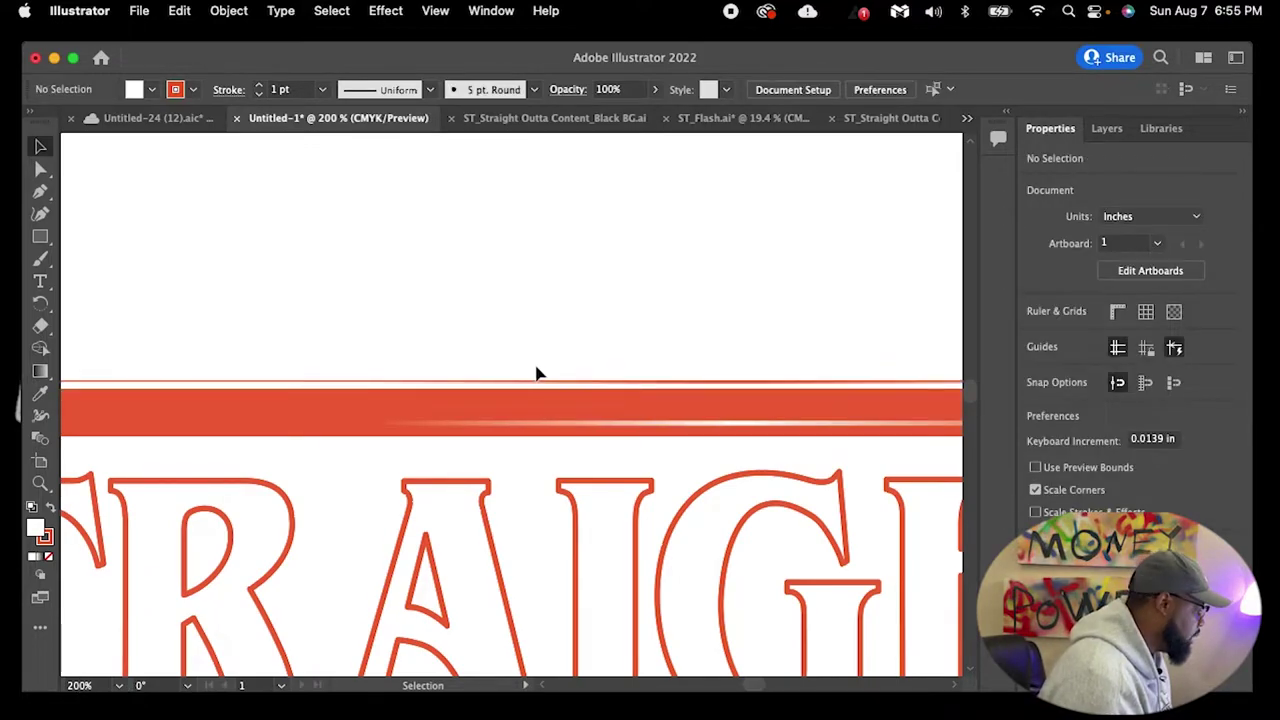
{"action": "left_click", "coordinate": [514, 404]}
{"action": "left_click", "coordinate": [514, 409]}
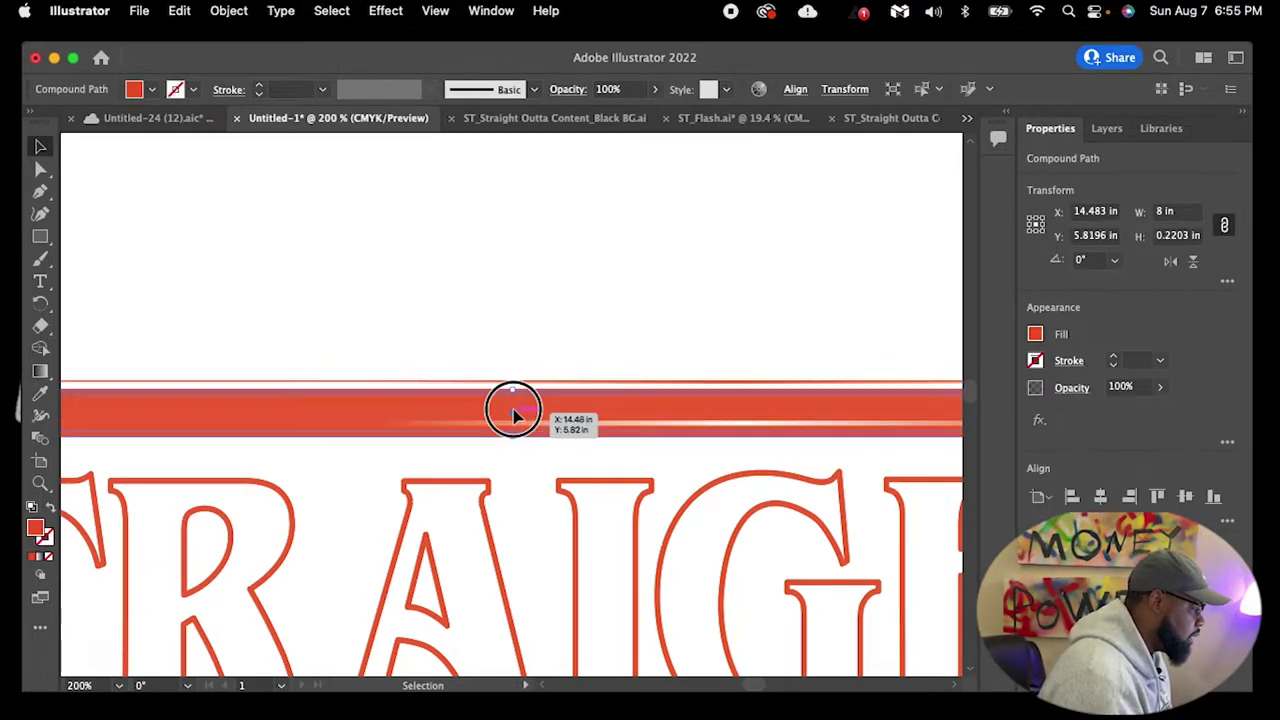
{"action": "key", "text": "Delete"}
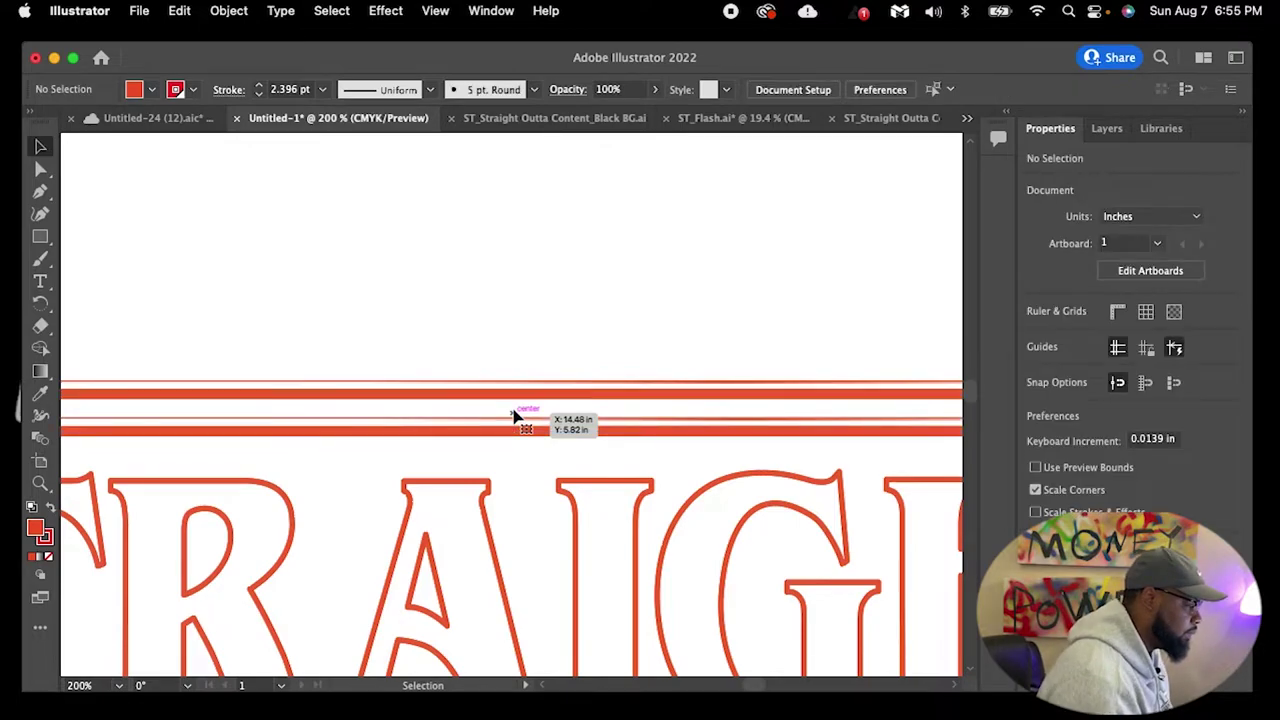
Try deleting the thick orange-red double-line shape above STRAIGHT, check the design at 25% zoom, and undo that deletion
{"action": "left_click", "coordinate": [688, 403]}
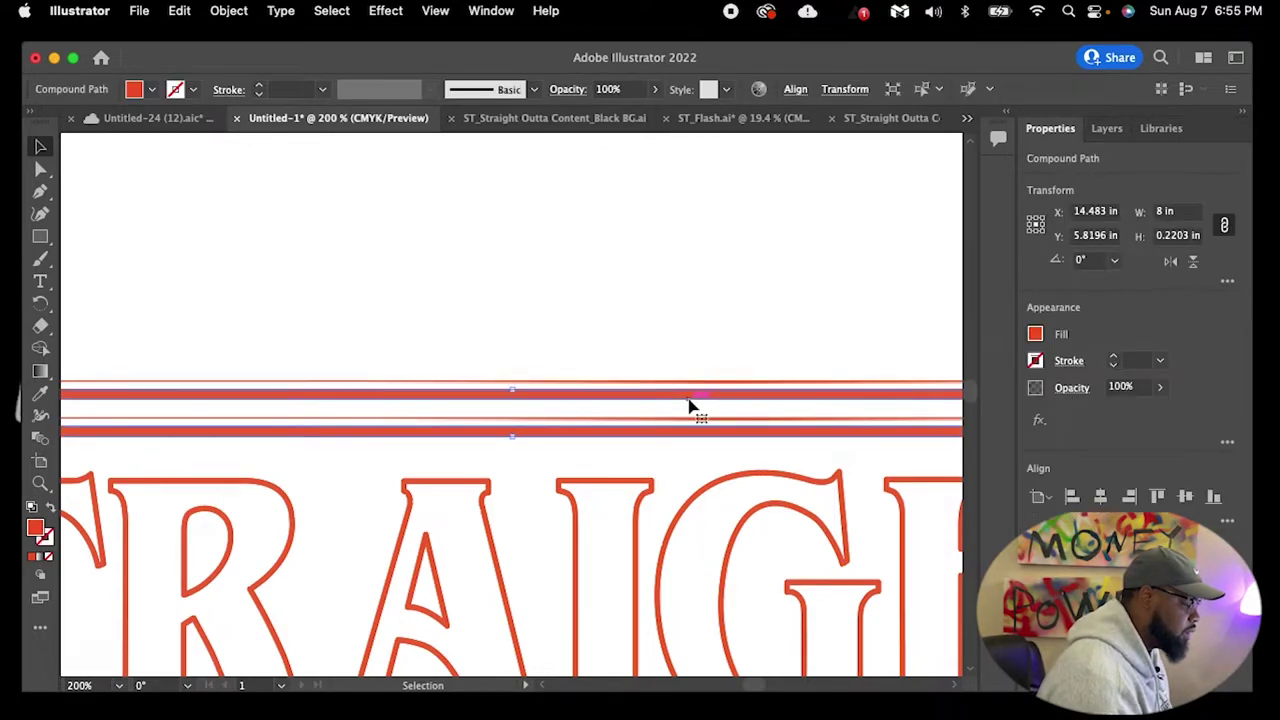
{"action": "key", "text": "Delete"}
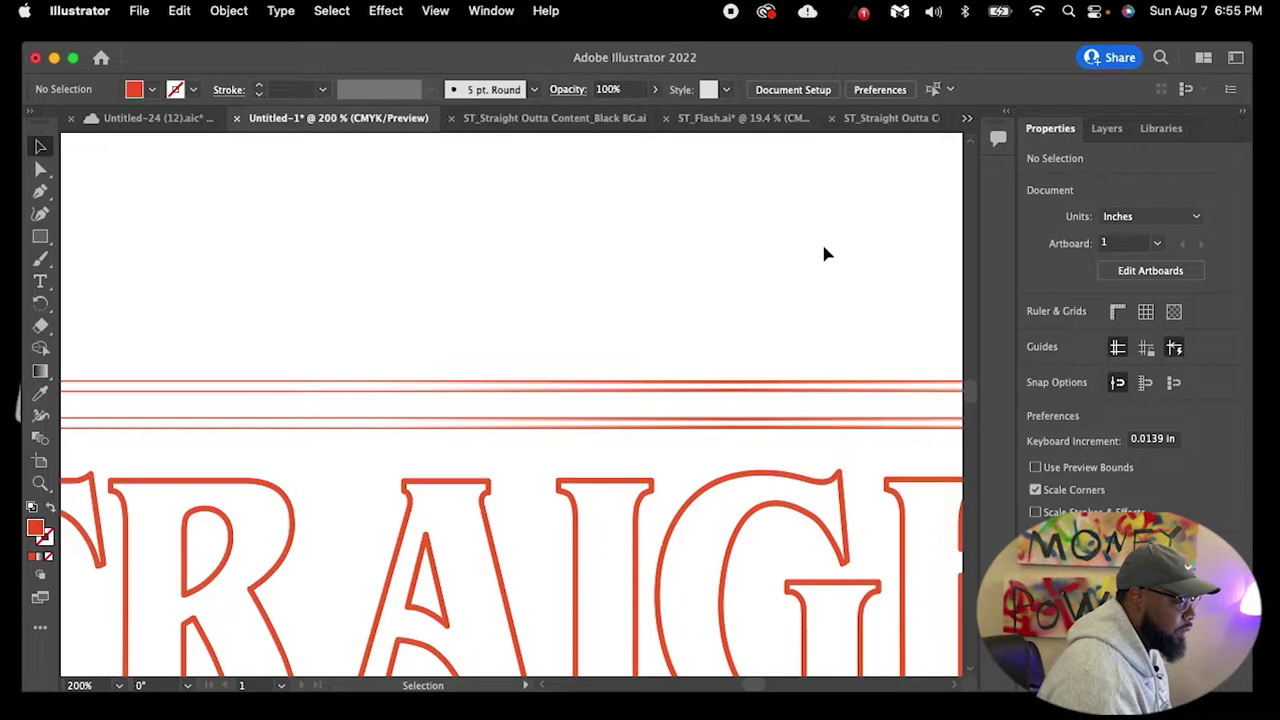
{"action": "type", "text": "25"}
{"action": "key", "text": "Return"}
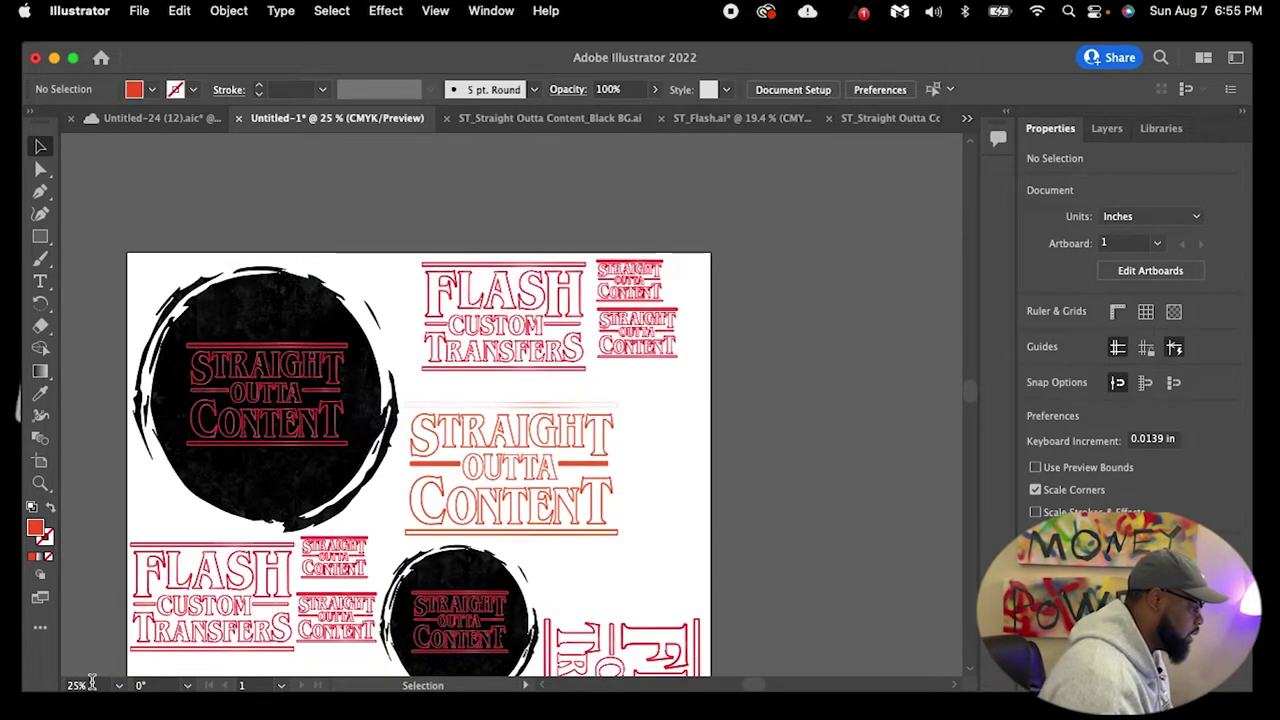
{"action": "left_click", "coordinate": [179, 11]}
{"action": "left_click", "coordinate": [186, 40]}
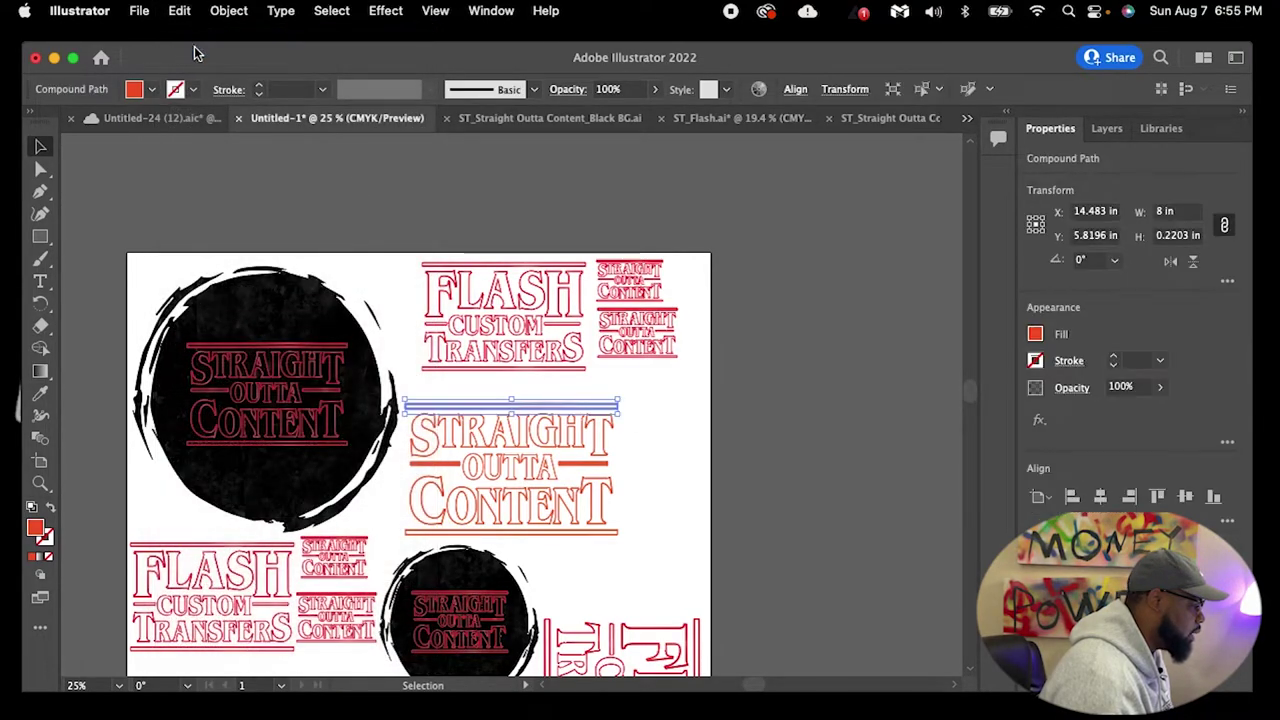
{"action": "left_click", "coordinate": [674, 450]}
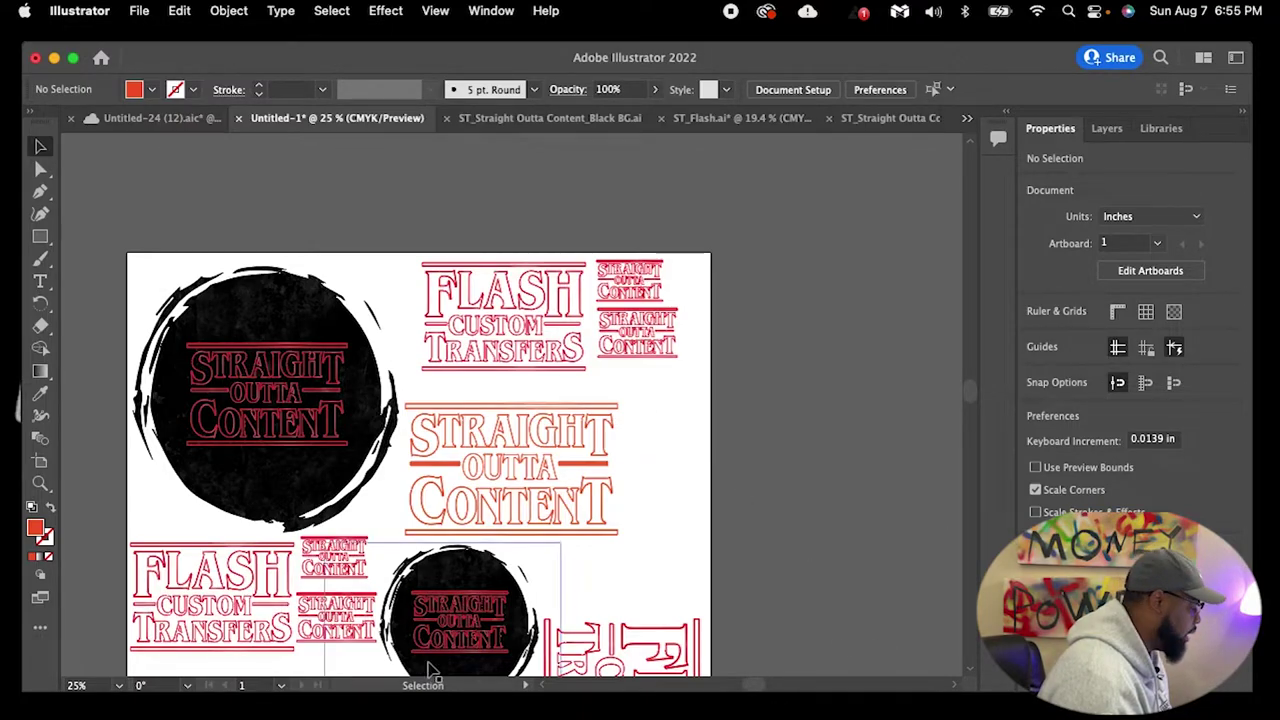
Look over the whole gang sheet and the ungrouped orange-red design, and show the transparency grid to check the background
{"action": "left_click", "coordinate": [80, 687]}
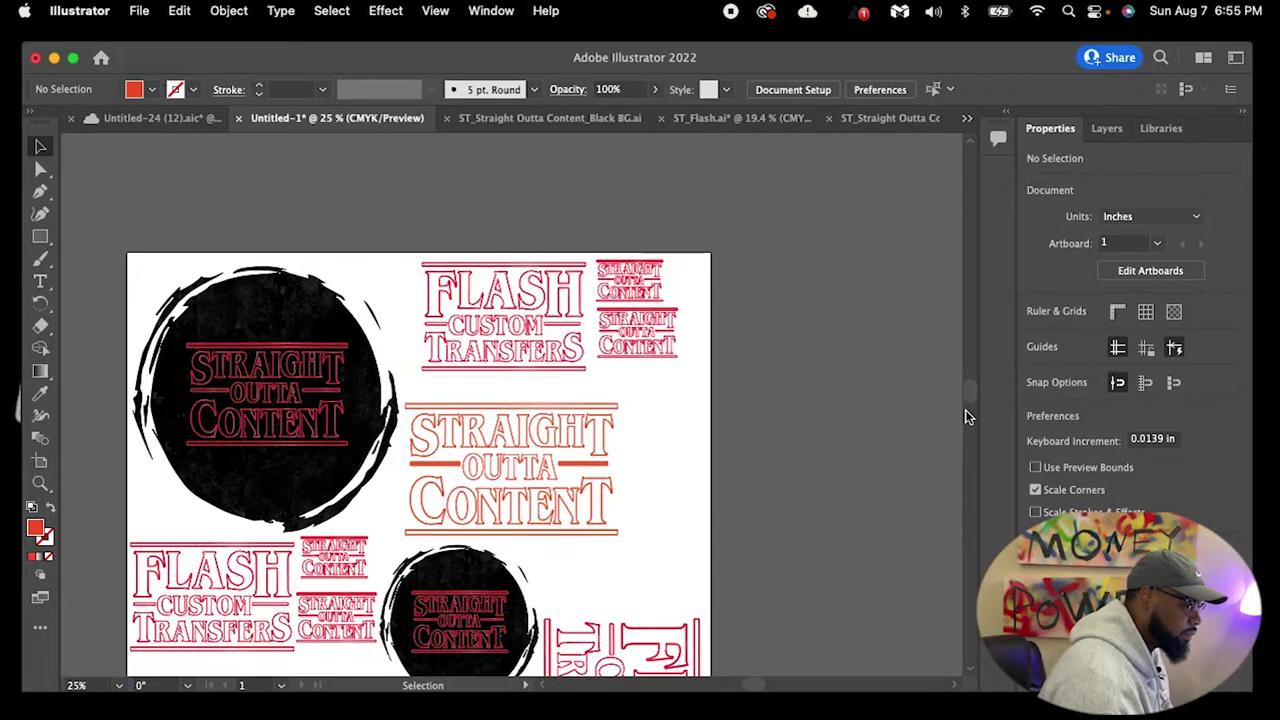
{"action": "scroll", "coordinate": [970, 406], "scroll_direction": "down", "scroll_amount": 2}
{"action": "scroll", "coordinate": [970, 410], "scroll_direction": "down", "scroll_amount": 5}
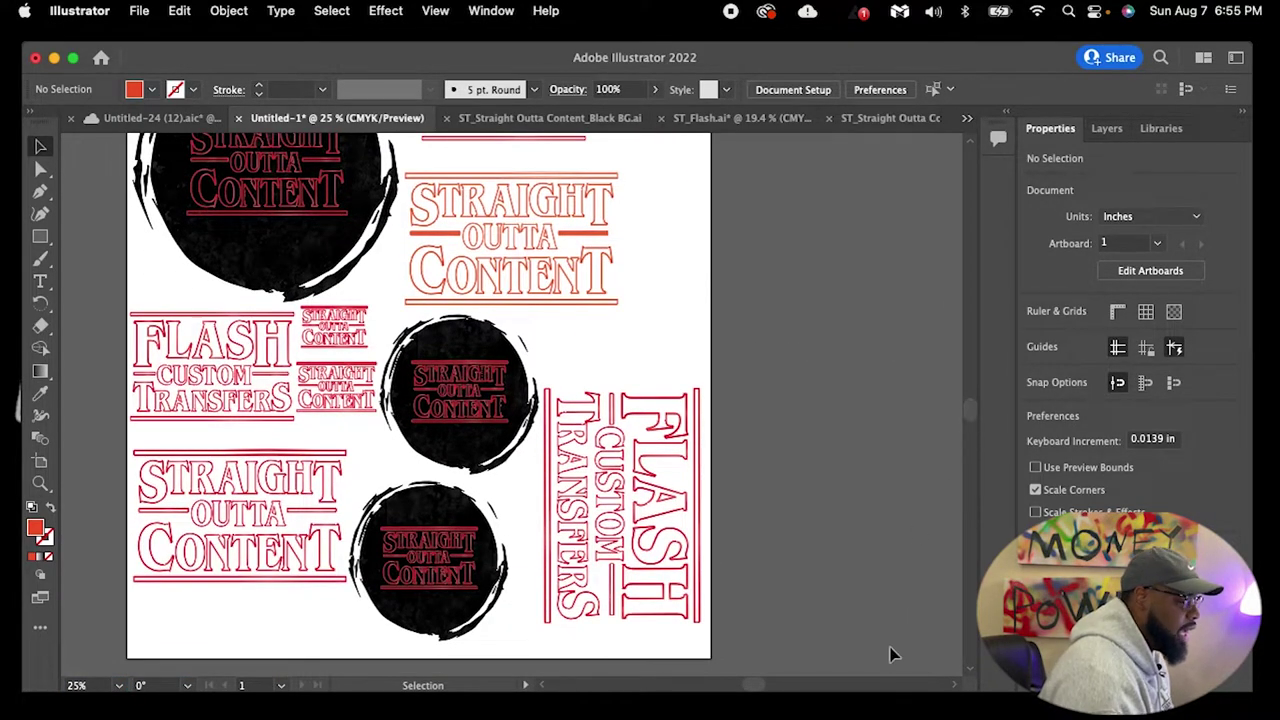
{"action": "scroll", "coordinate": [749, 680], "scroll_direction": "left", "scroll_amount": 4}
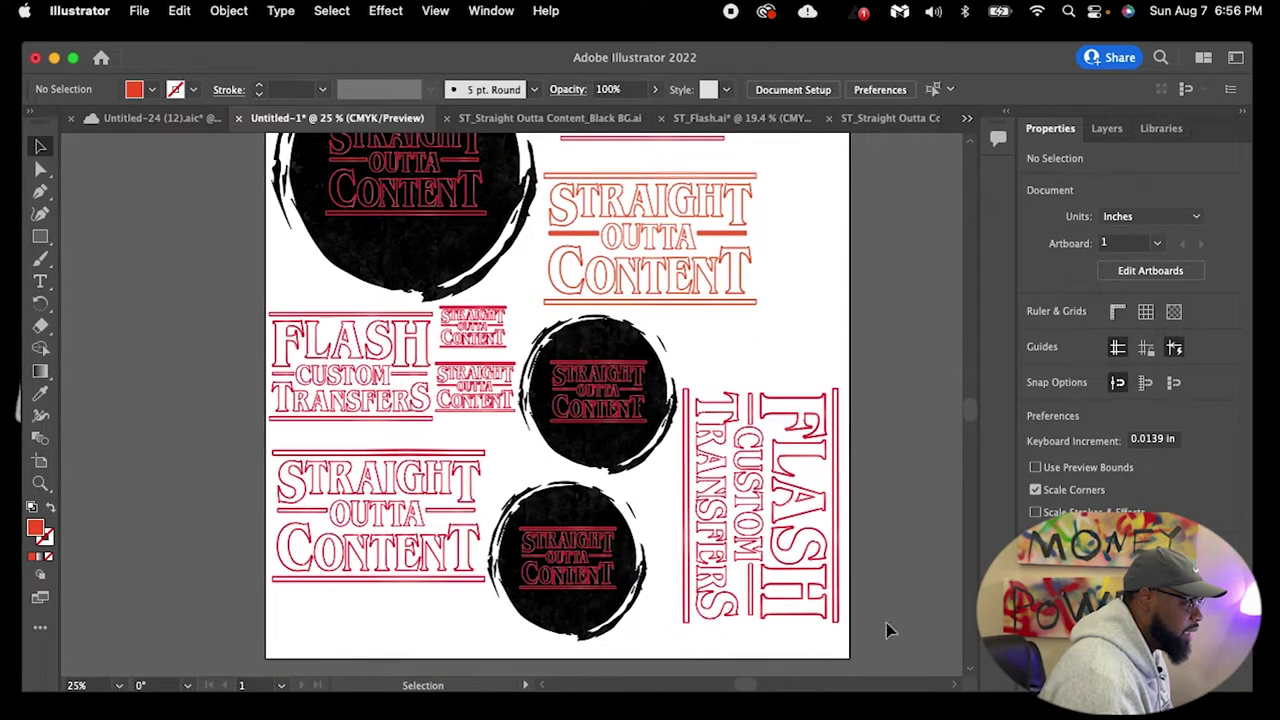
{"action": "scroll", "coordinate": [960, 409], "scroll_direction": "up", "scroll_amount": 4}
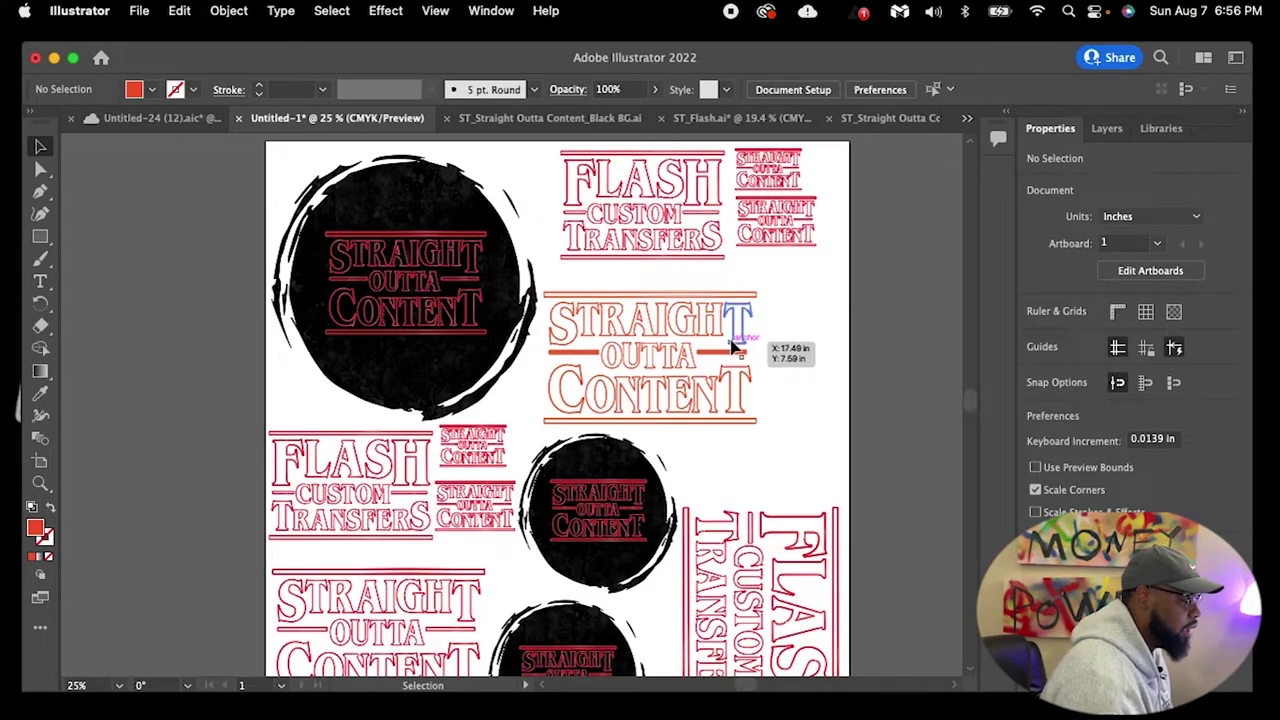
{"action": "left_click_drag", "start_coordinate": [775, 272], "coordinate": [665, 456]}
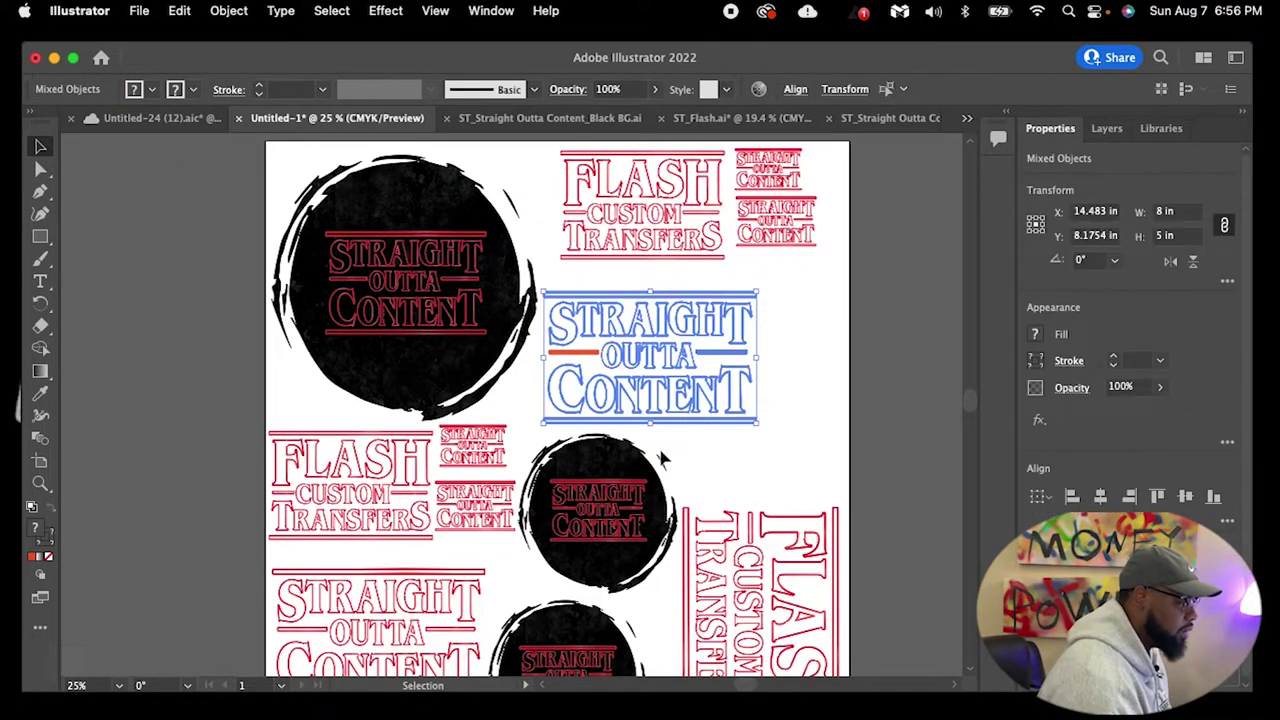
{"action": "left_click", "coordinate": [826, 300]}
{"action": "left_click_drag", "start_coordinate": [783, 266], "coordinate": [548, 430]}
{"action": "left_click", "coordinate": [800, 420]}
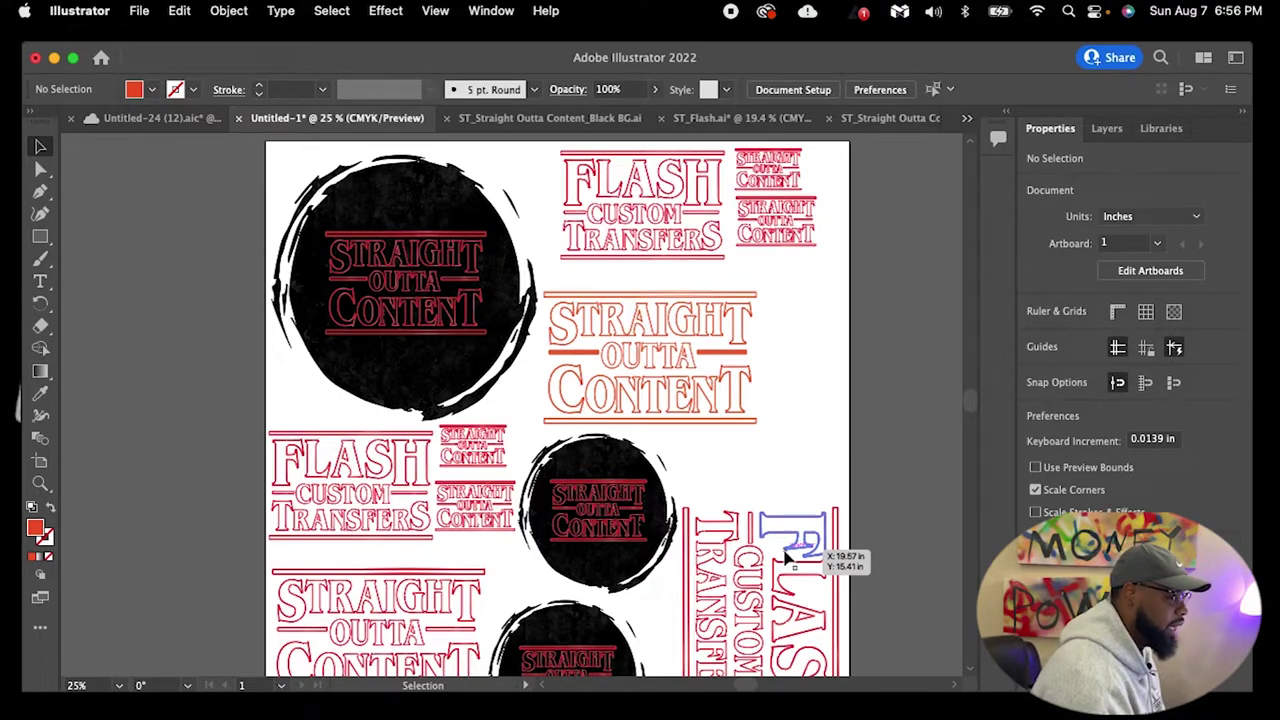
{"action": "left_click", "coordinate": [1174, 312]}
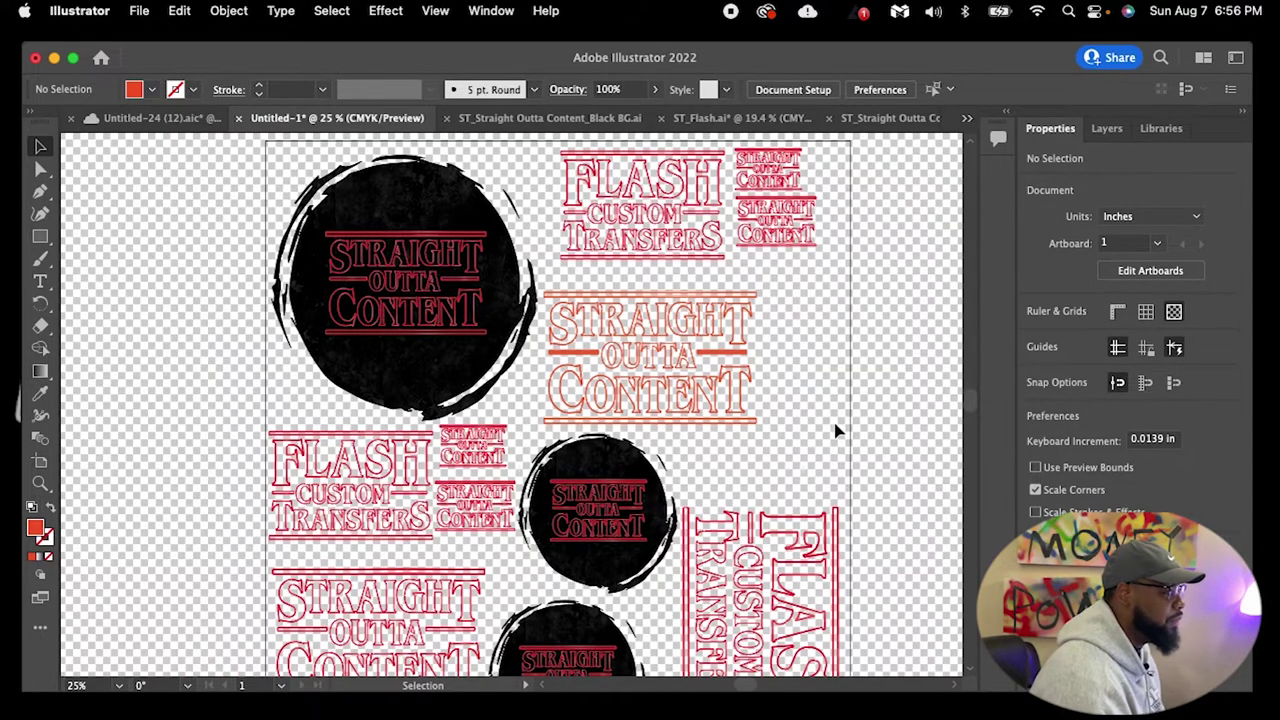
Export the gang sheet to Downloads as a PNG named "stranger things inspired test gang sheet" at High (300 ppi) with a transparent background
{"action": "left_click", "coordinate": [141, 12]}
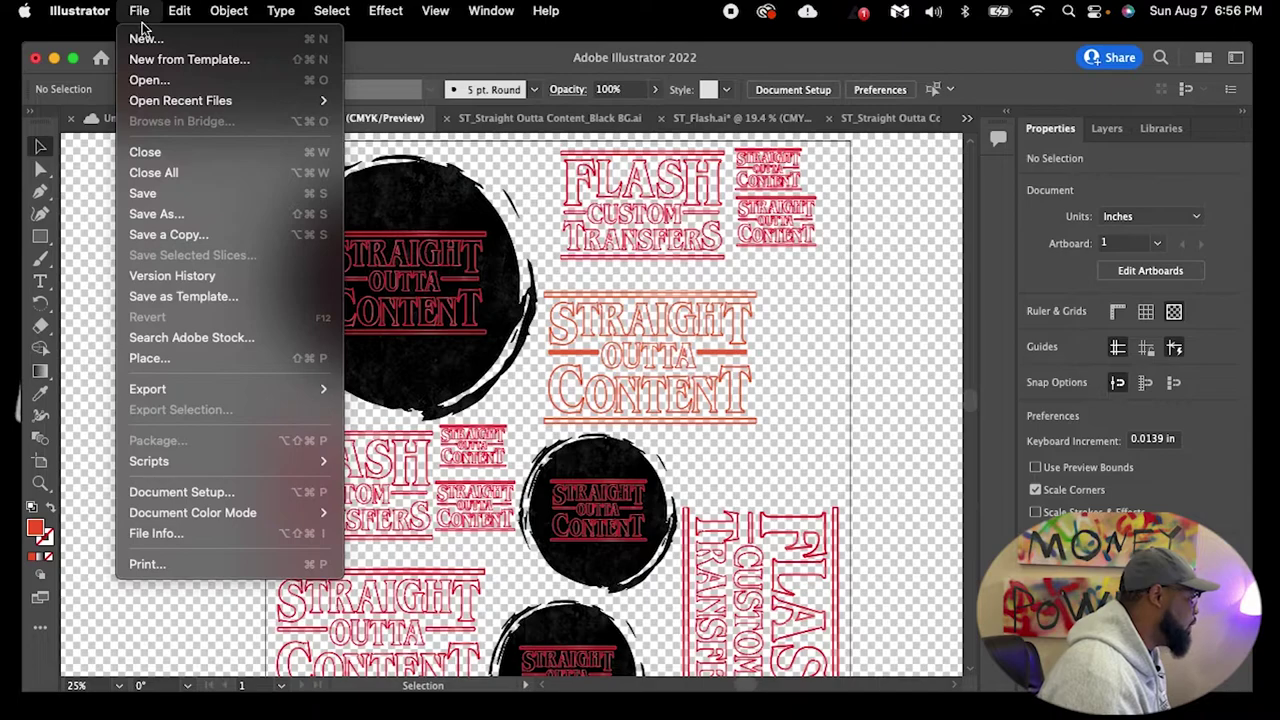
{"action": "mouse_move", "coordinate": [190, 389]}
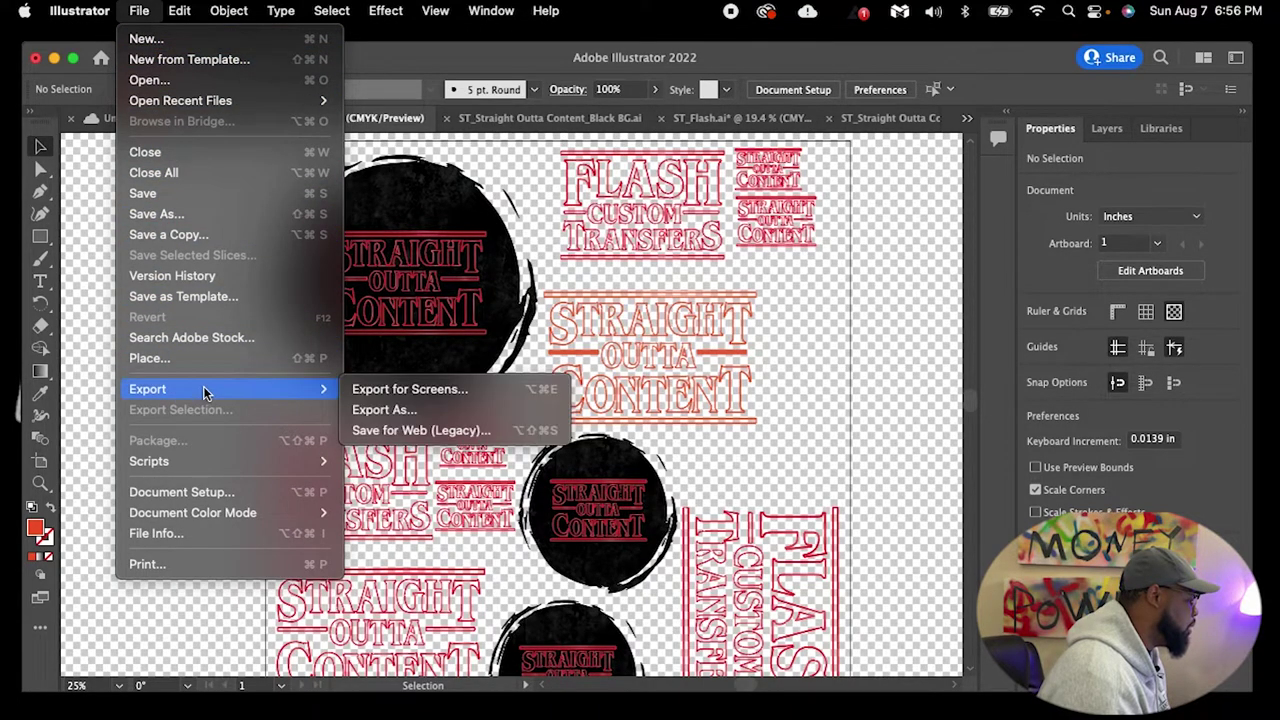
{"action": "left_click", "coordinate": [366, 411]}
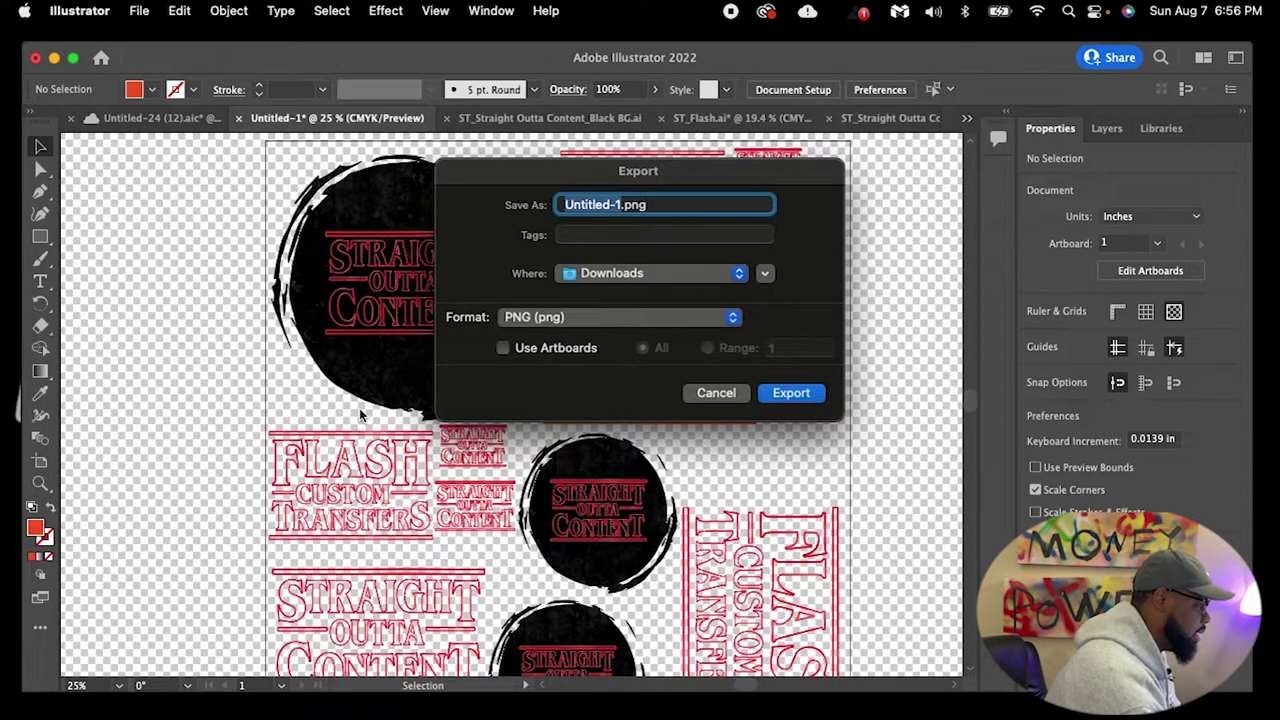
{"action": "type", "text": "s"}
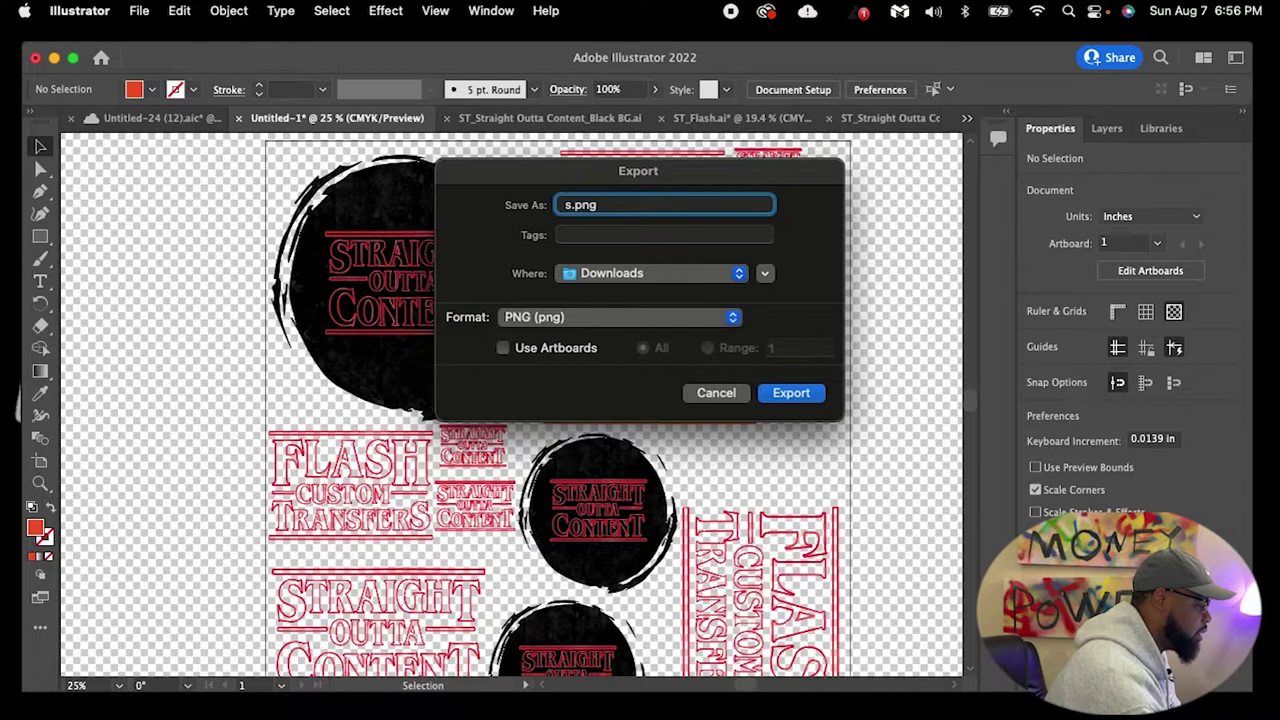
{"action": "key", "text": "BackSpace"}
{"action": "type", "text": "stranger t"}
{"action": "type", "text": "hings"}
{"action": "type", "text": " in"}
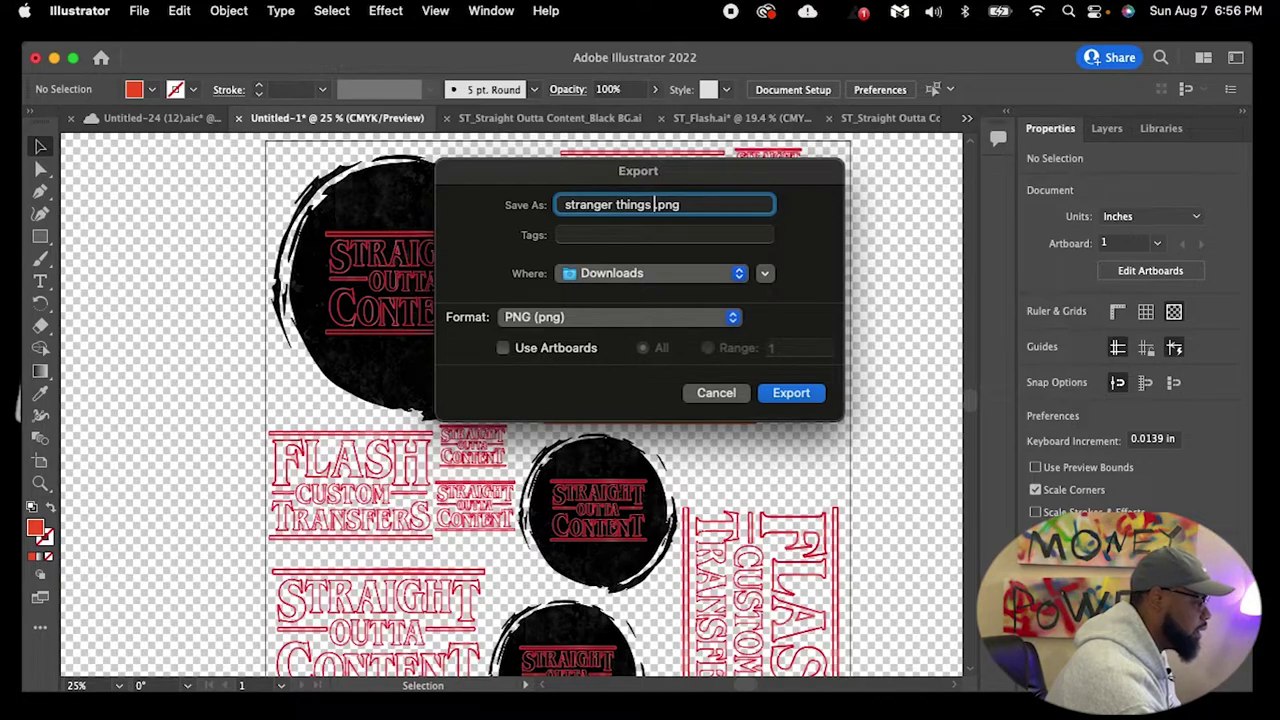
{"action": "type", "text": "spired"}
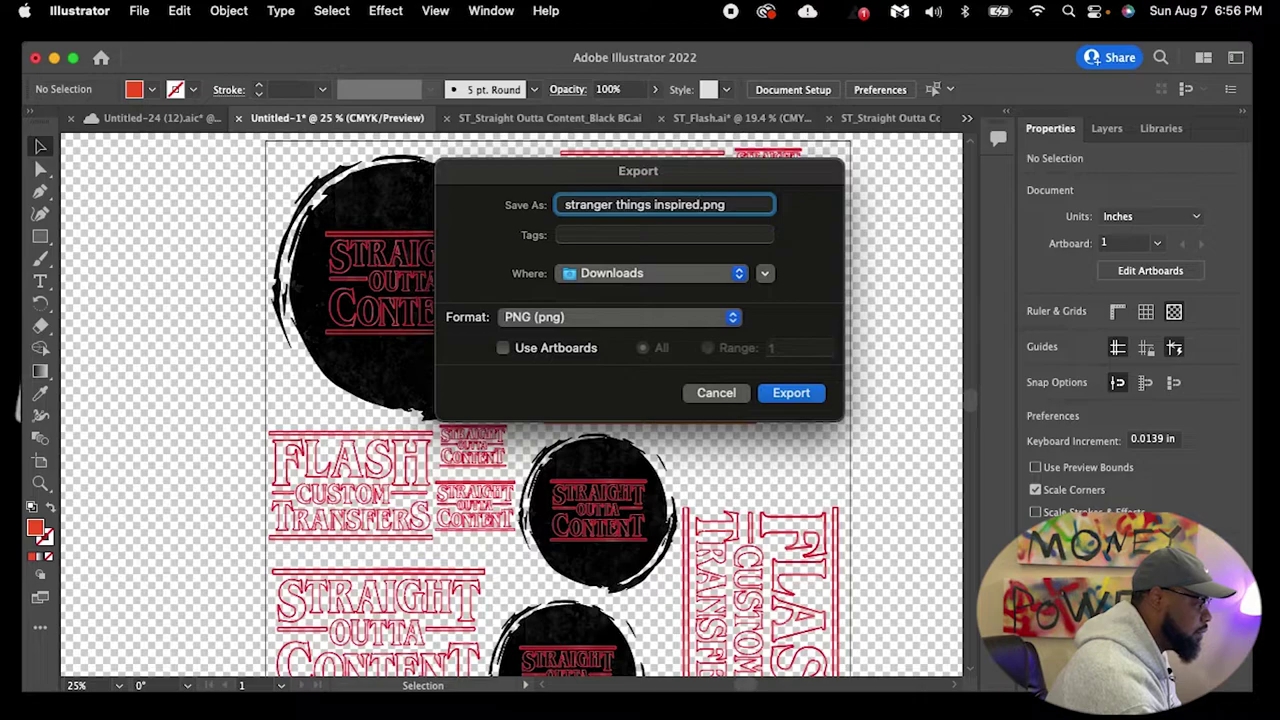
{"action": "type", "text": " test"}
{"action": "type", "text": " gang she"}
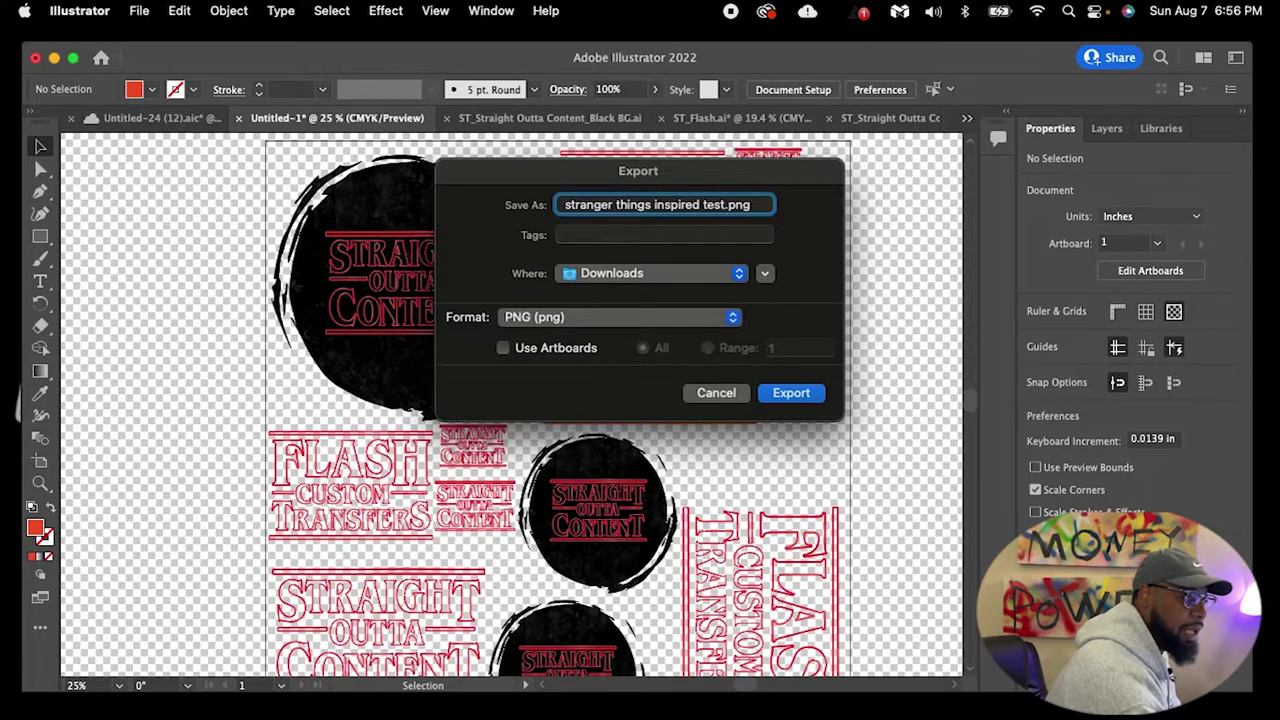
{"action": "type", "text": "et"}
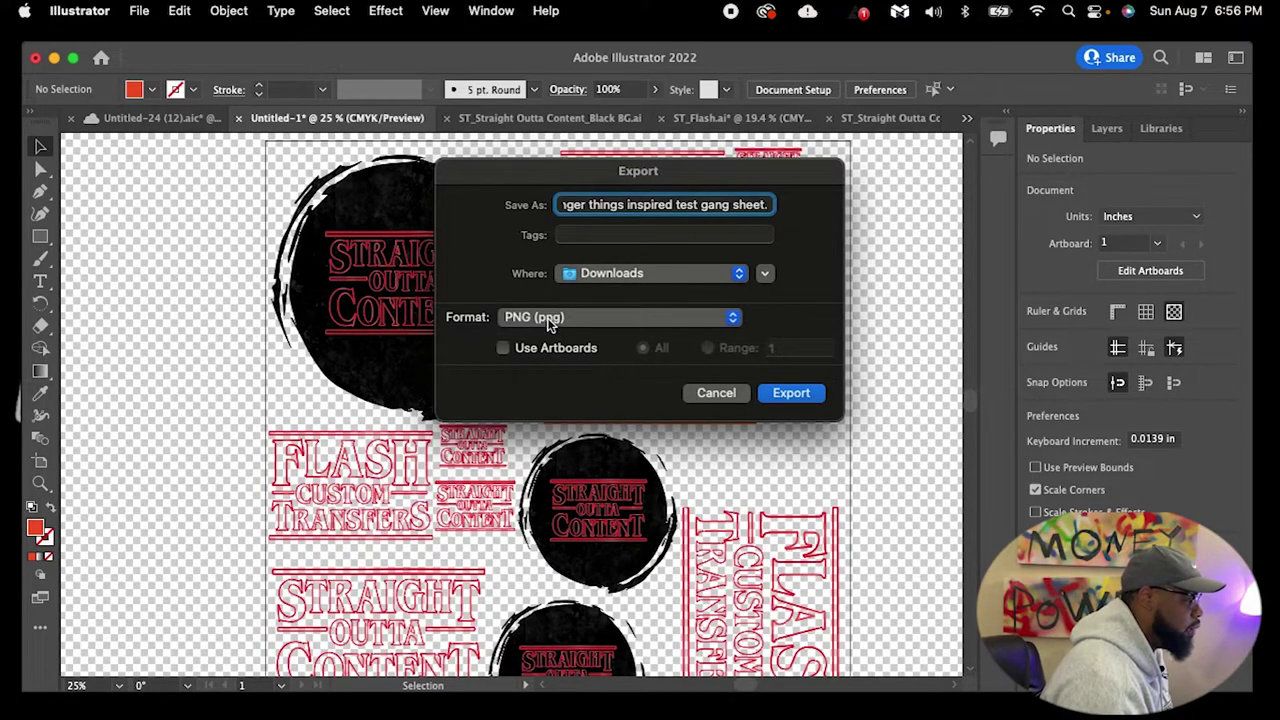
{"action": "type", "text": "."}
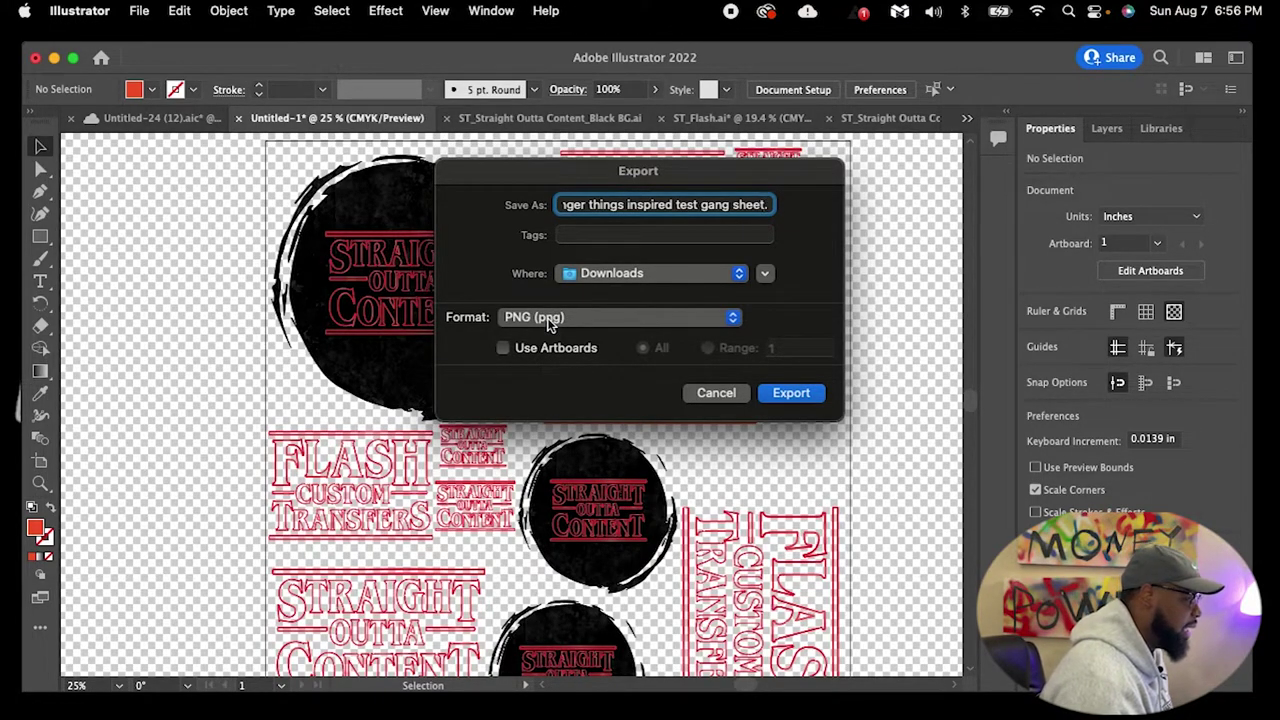
{"action": "left_click", "coordinate": [777, 393]}
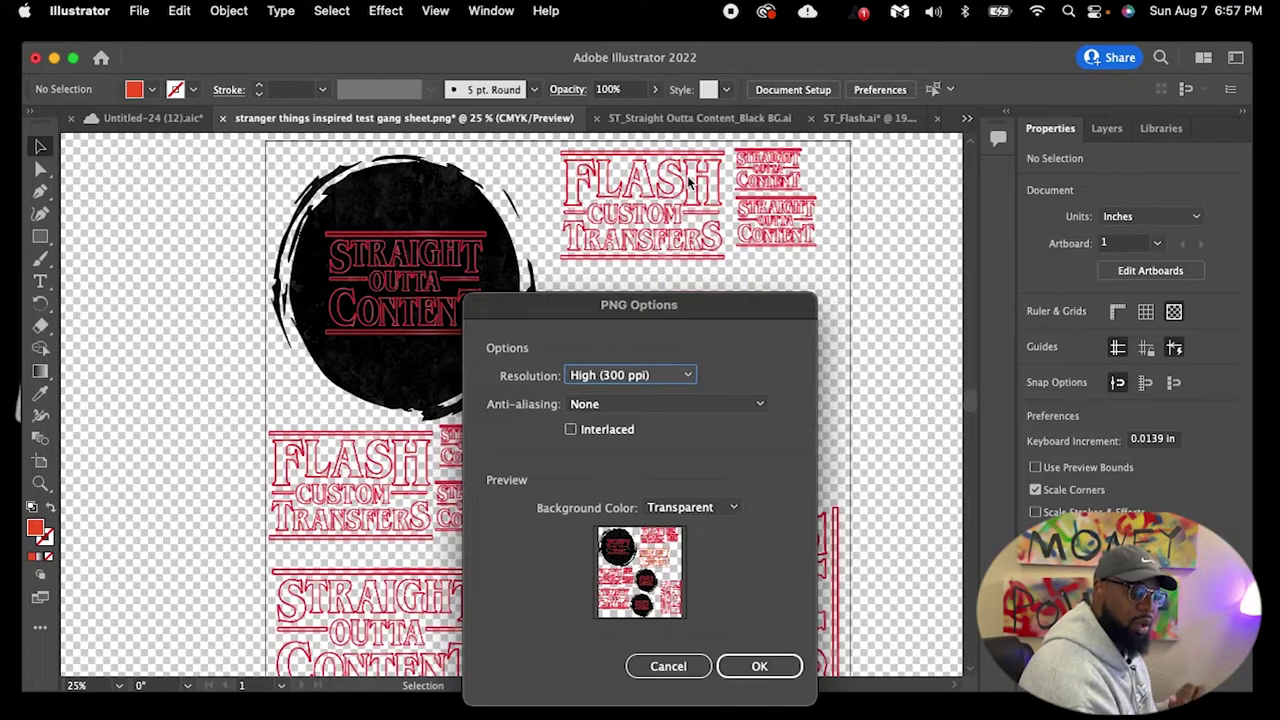
{"action": "left_click", "coordinate": [750, 666]}
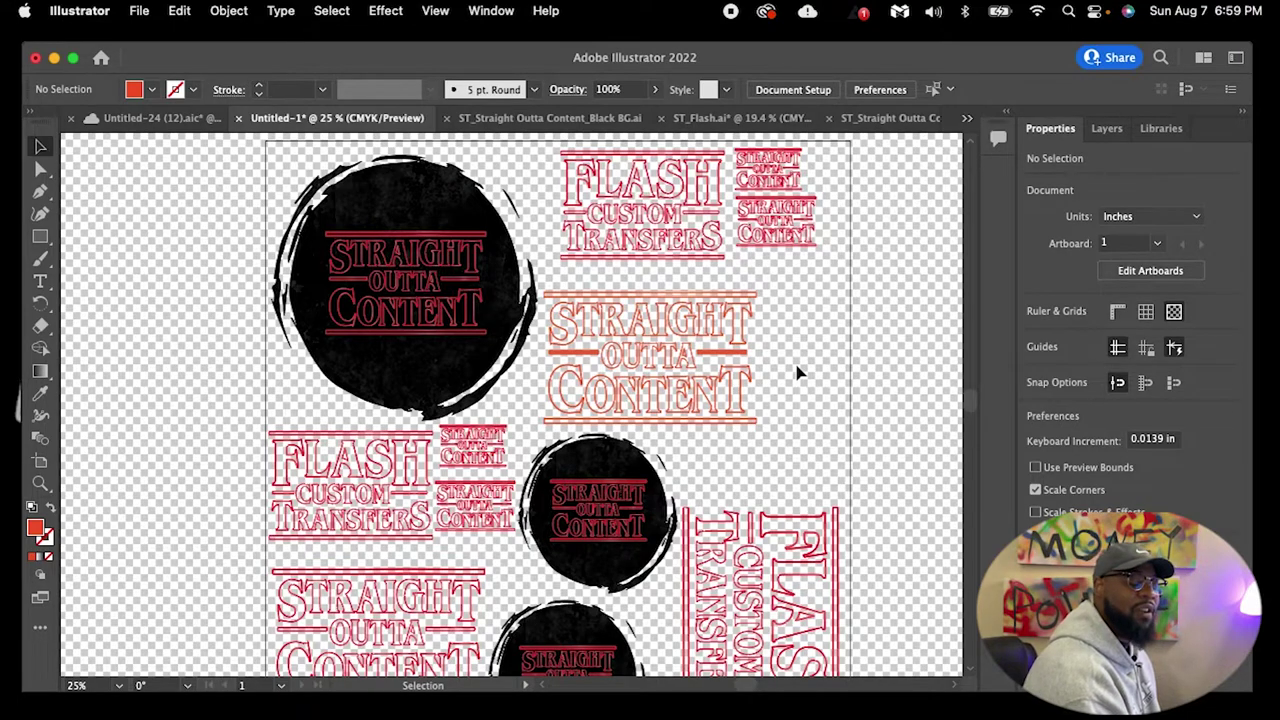
{"action": "left_click", "coordinate": [878, 405]}
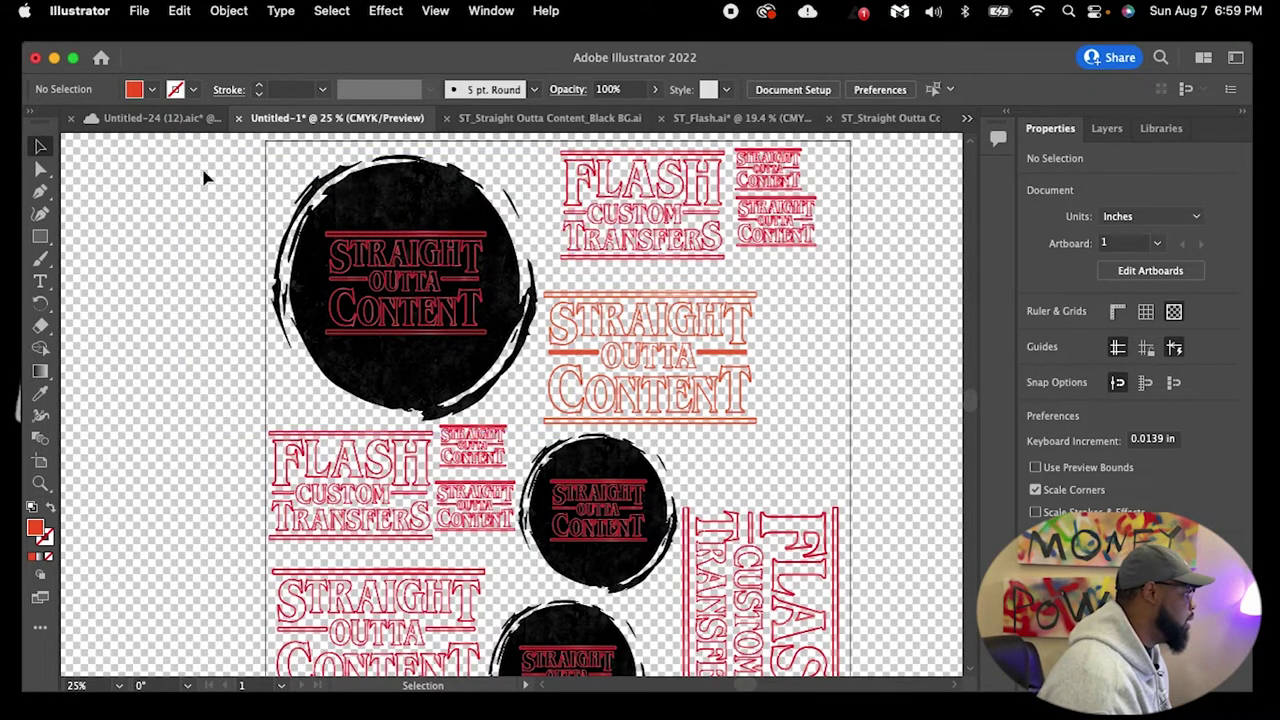
Create a new blank 22 x 24 in document in CMYK Color with one artboard
{"action": "left_click", "coordinate": [131, 9]}
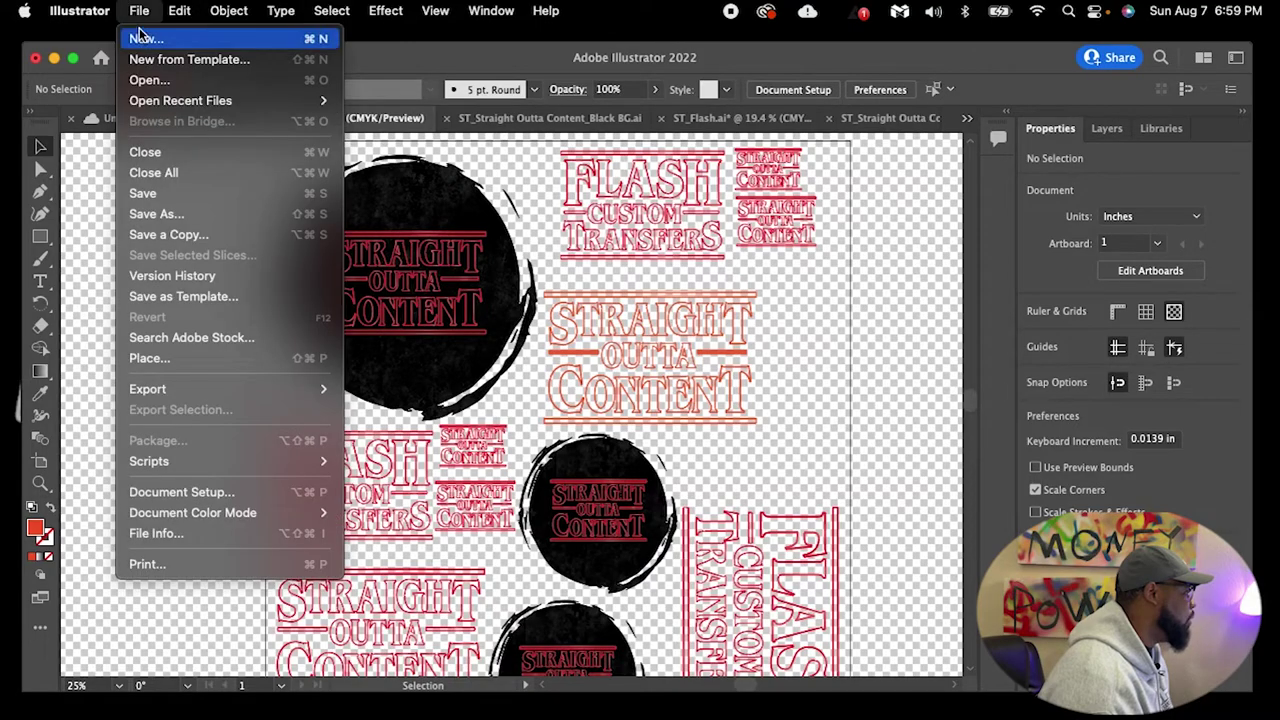
{"action": "left_click", "coordinate": [139, 37]}
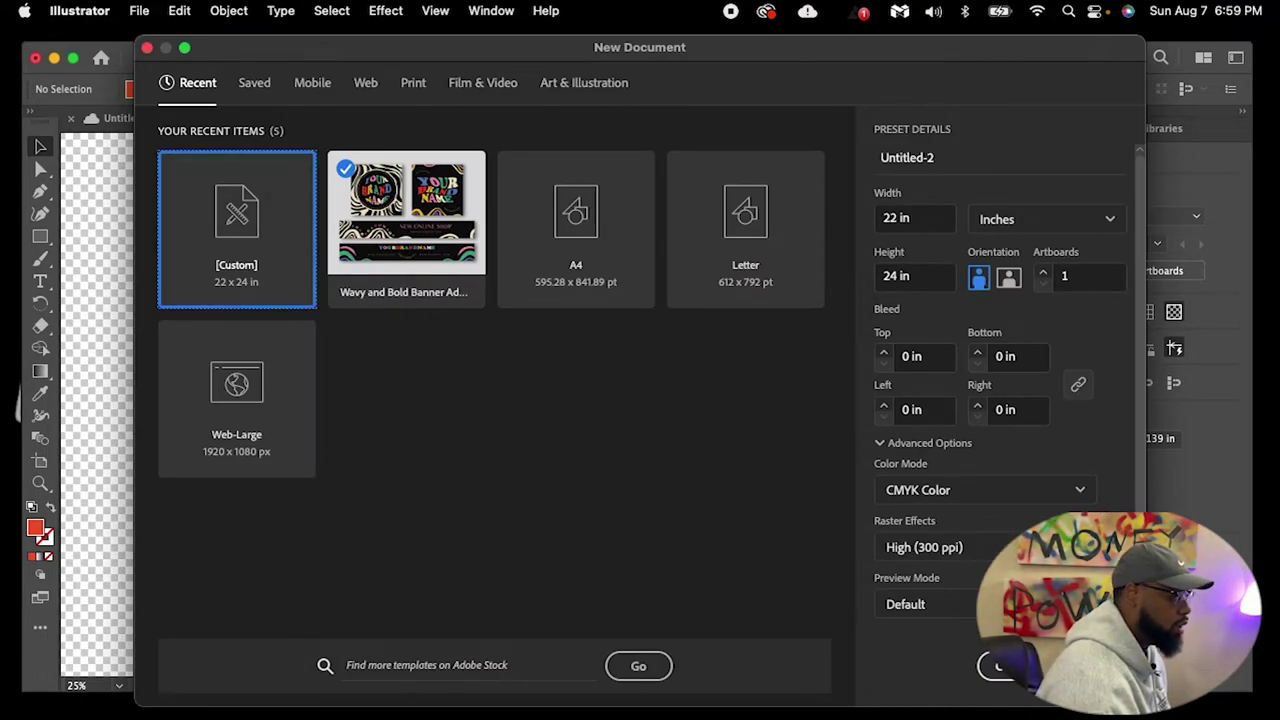
{"action": "left_click", "coordinate": [1003, 666]}
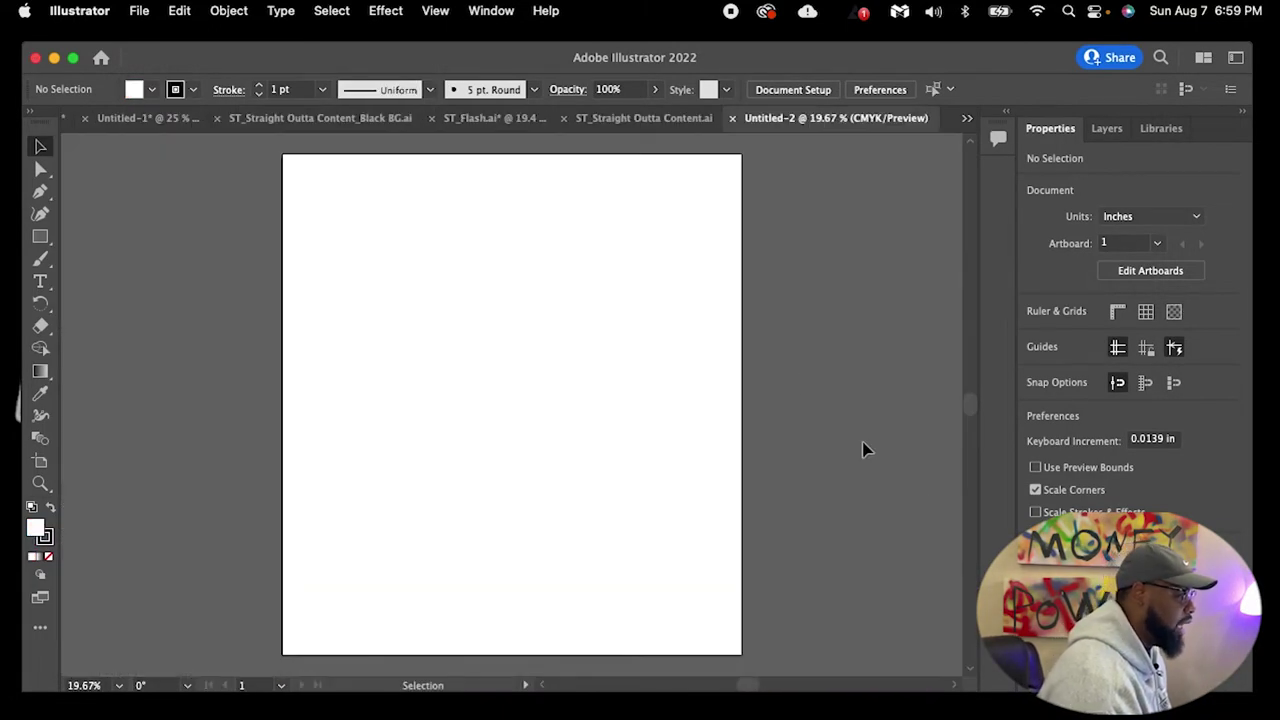
{"action": "left_click", "coordinate": [790, 343]}
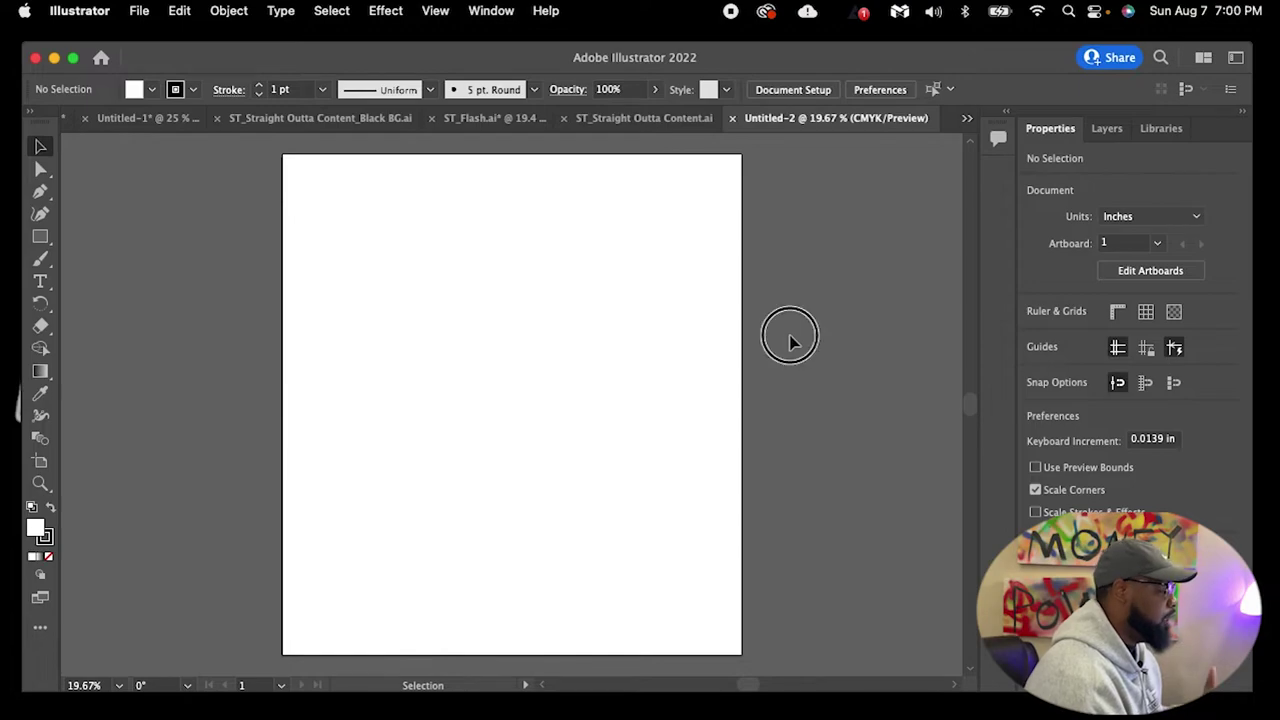
Open the exported "stranger things inspired test gang sheet.png" from the Downloads folder, allowing access to the Desktop folder
{"action": "left_click", "coordinate": [148, 12]}
{"action": "left_click", "coordinate": [170, 81]}
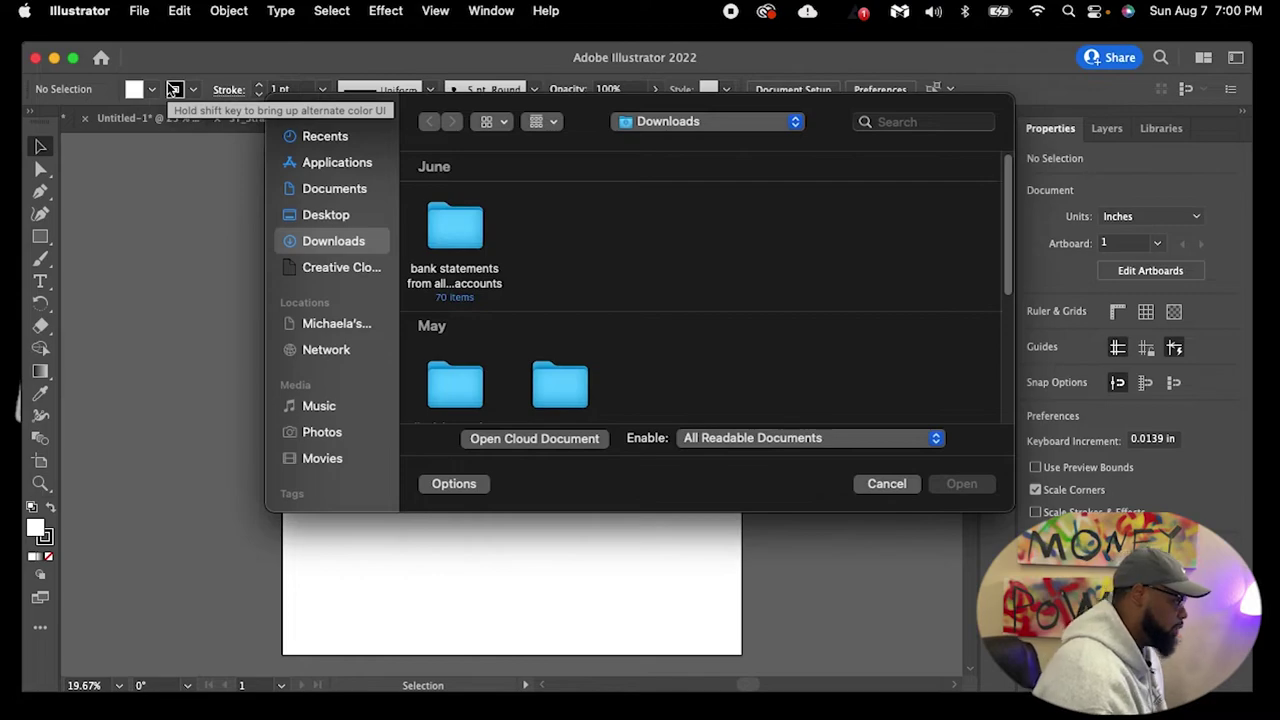
{"action": "left_click", "coordinate": [348, 198]}
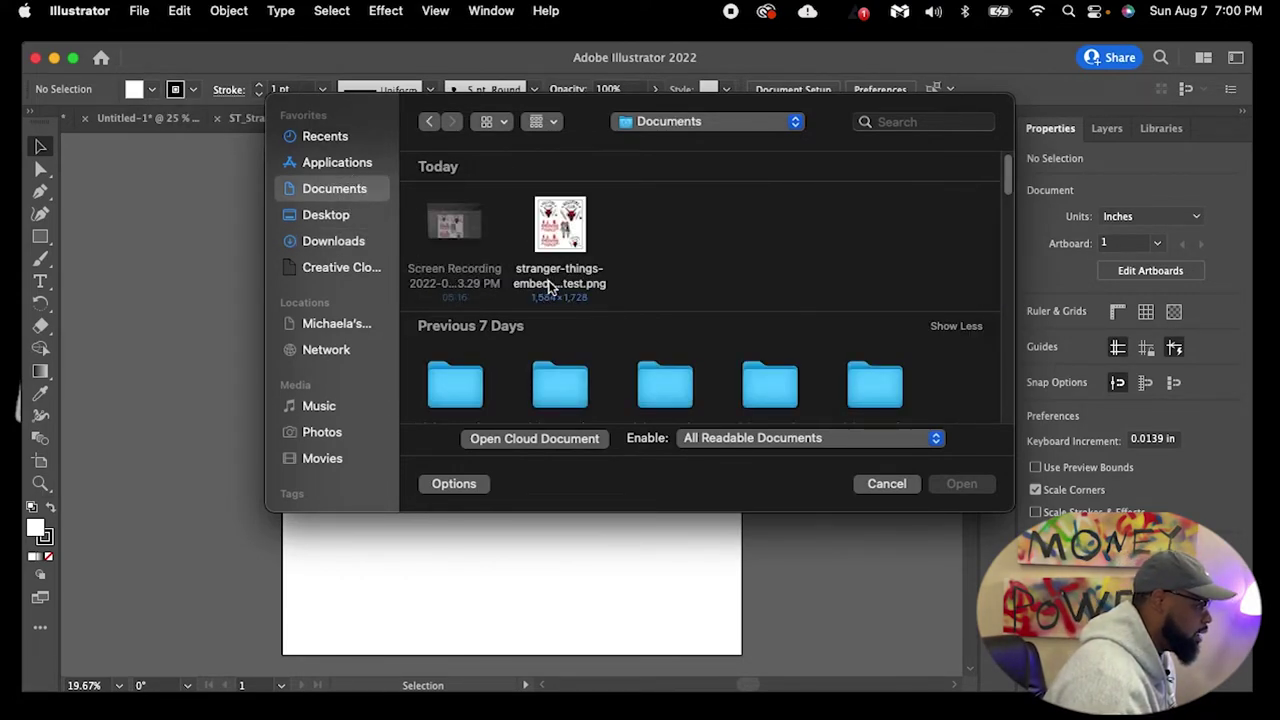
{"action": "left_click", "coordinate": [550, 288]}
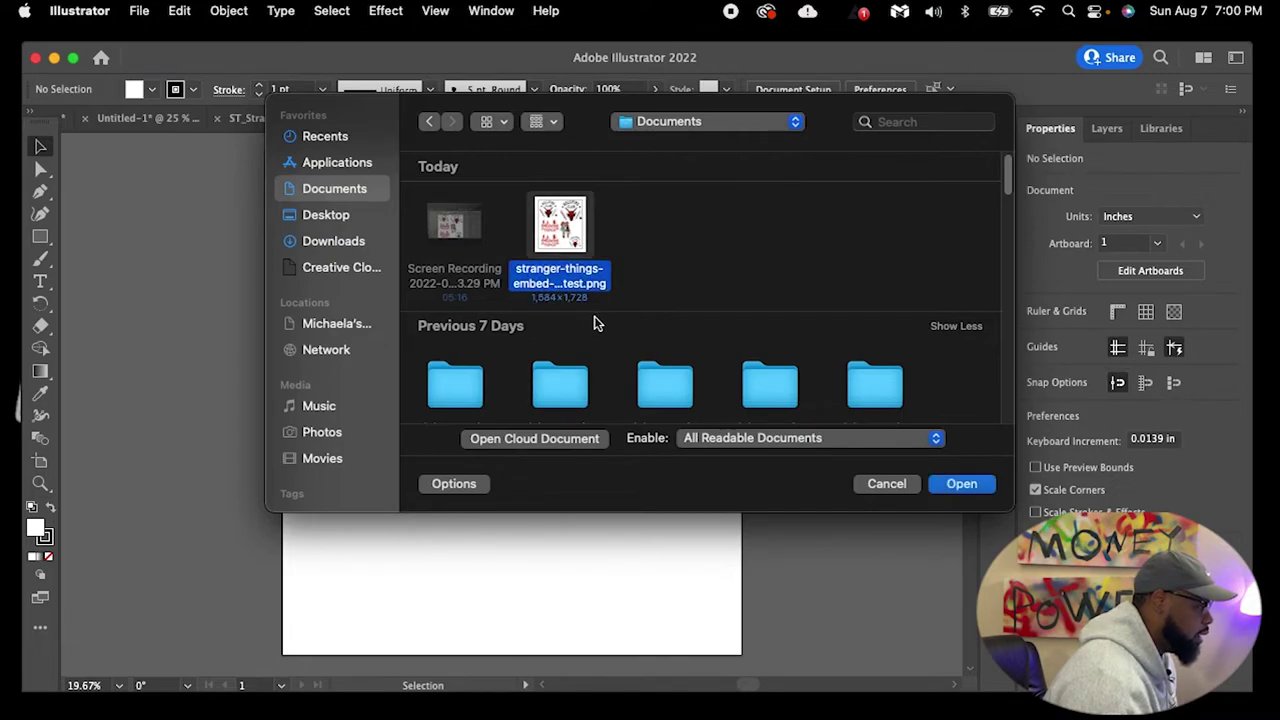
{"action": "left_click", "coordinate": [337, 224]}
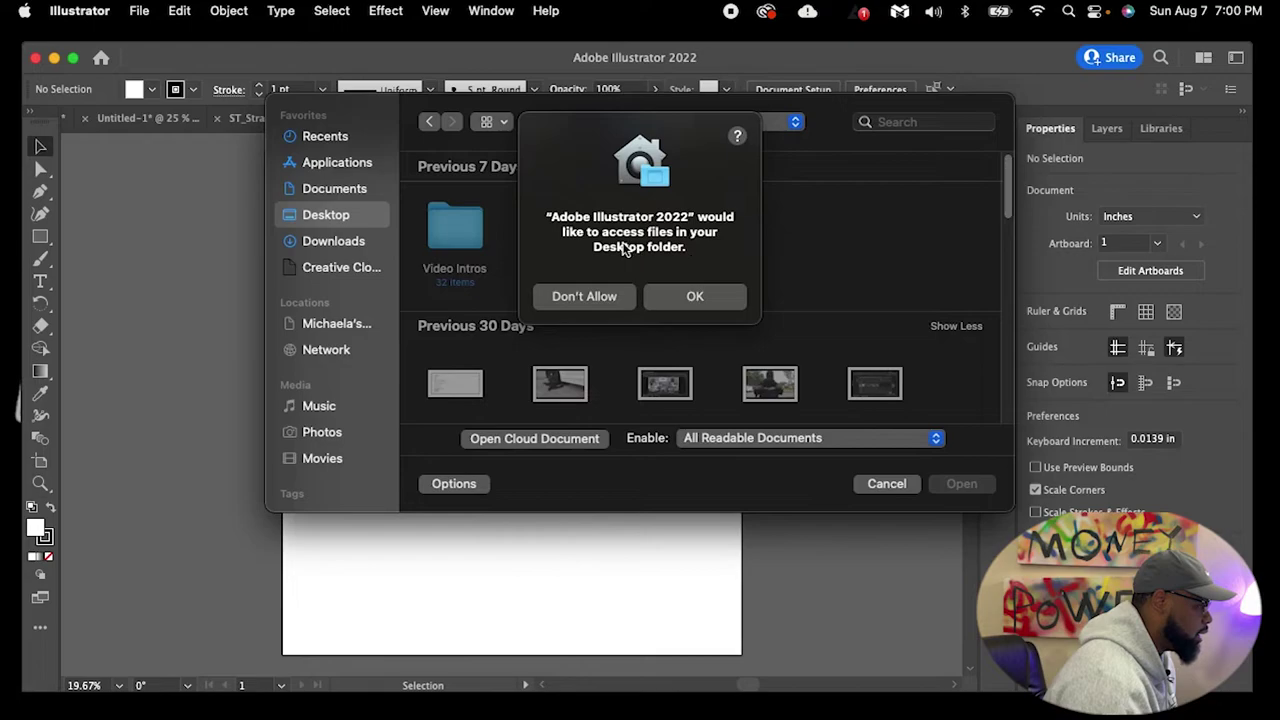
{"action": "left_click", "coordinate": [690, 298]}
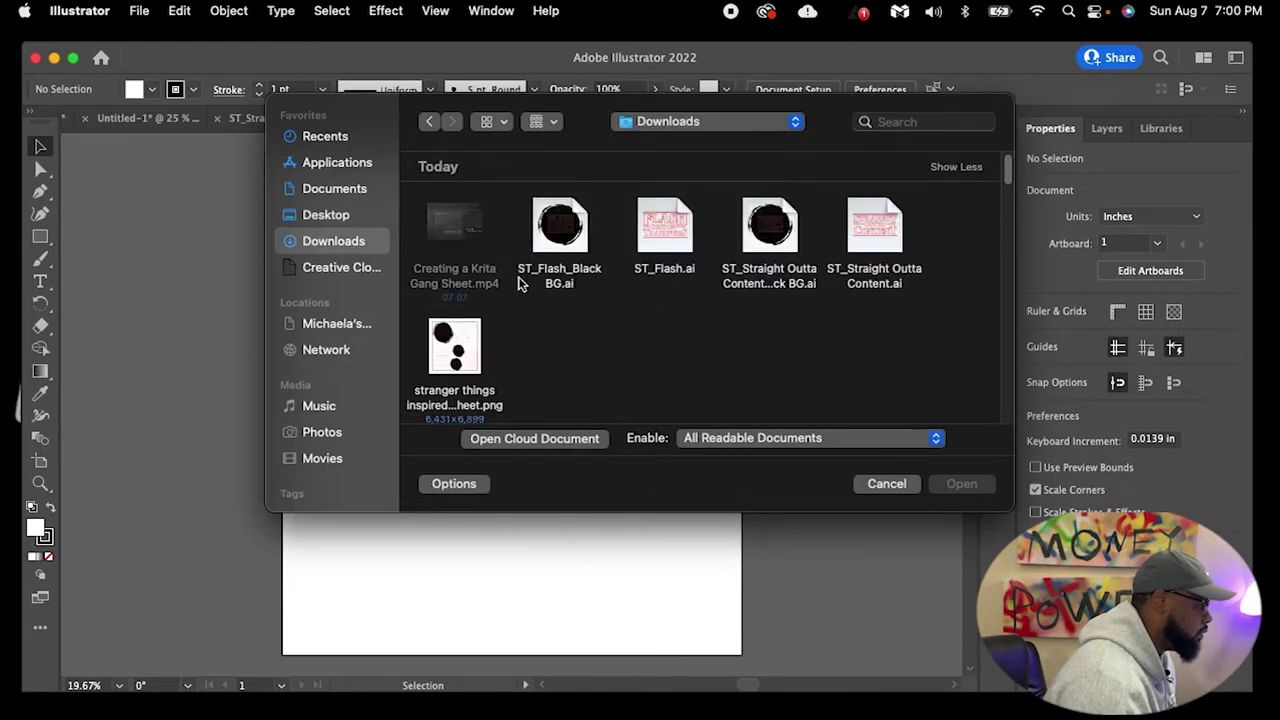
{"action": "left_click", "coordinate": [465, 403]}
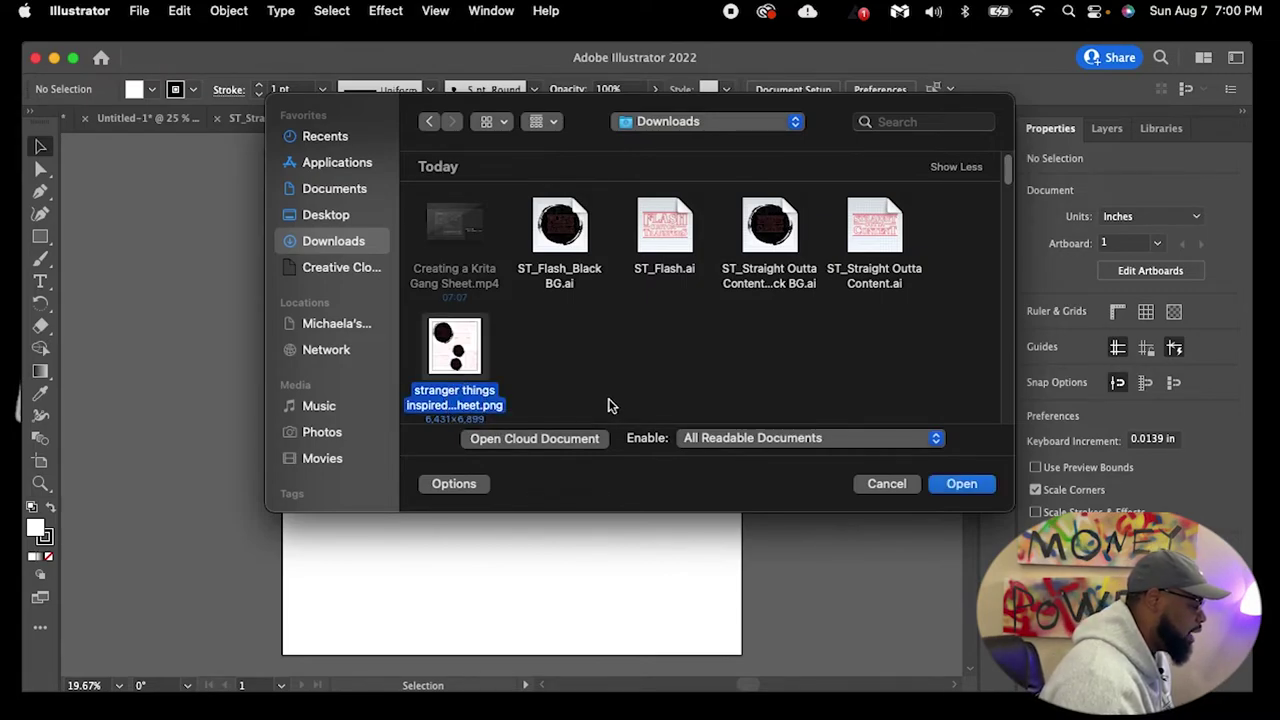
{"action": "left_click", "coordinate": [955, 482]}
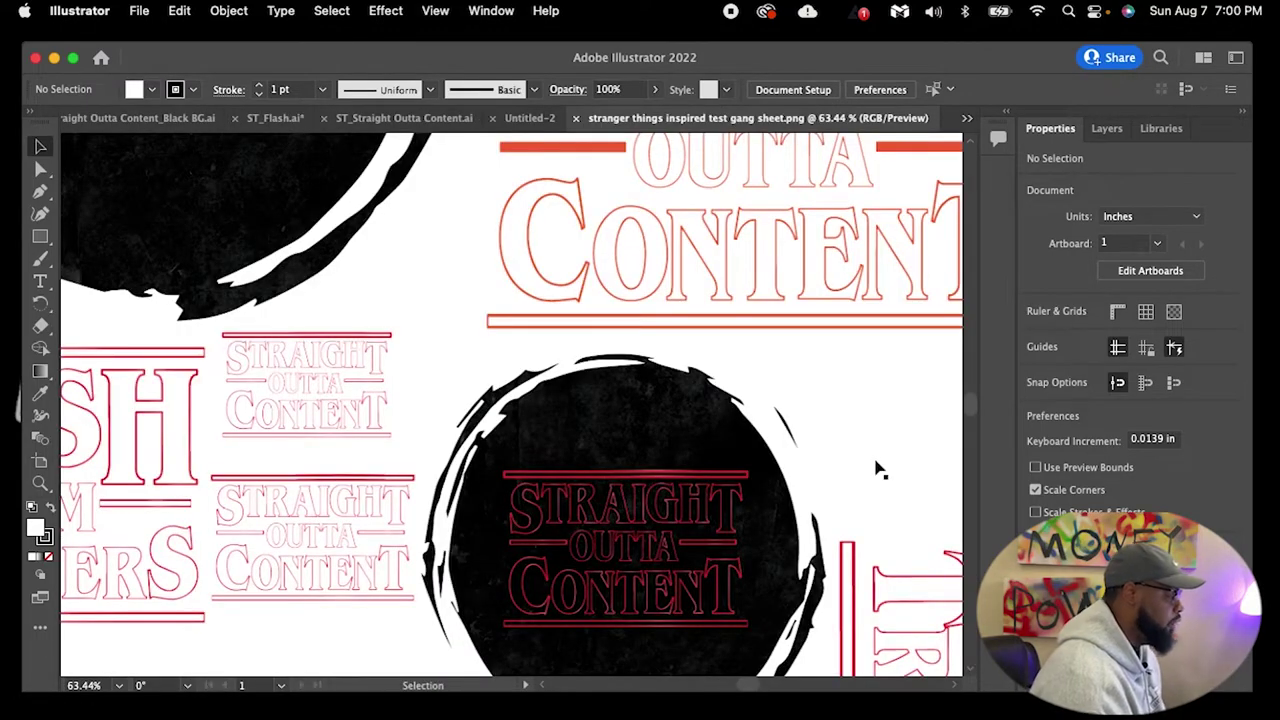
Look over the whole opened PNG gang sheet at 25% zoom, checking the designs down to the lower edge
{"action": "left_click", "coordinate": [478, 580]}
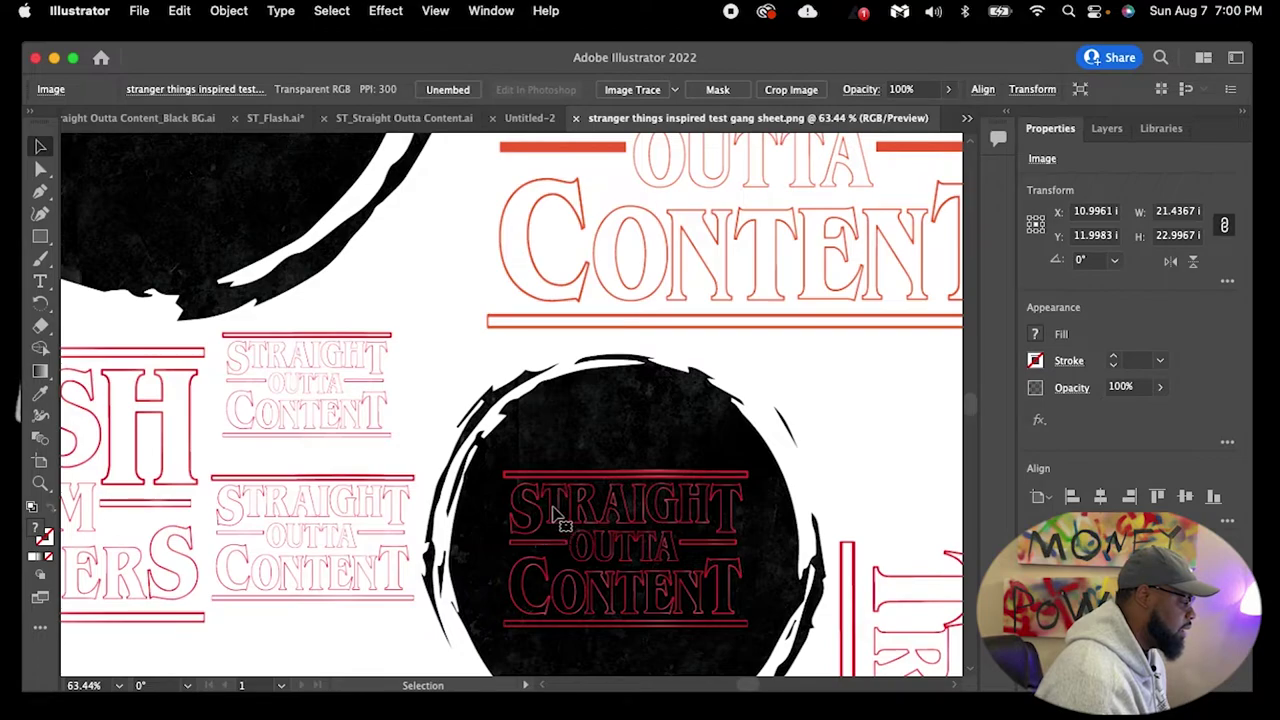
{"action": "left_click", "coordinate": [83, 685]}
{"action": "type", "text": "25"}
{"action": "key", "text": "Return"}
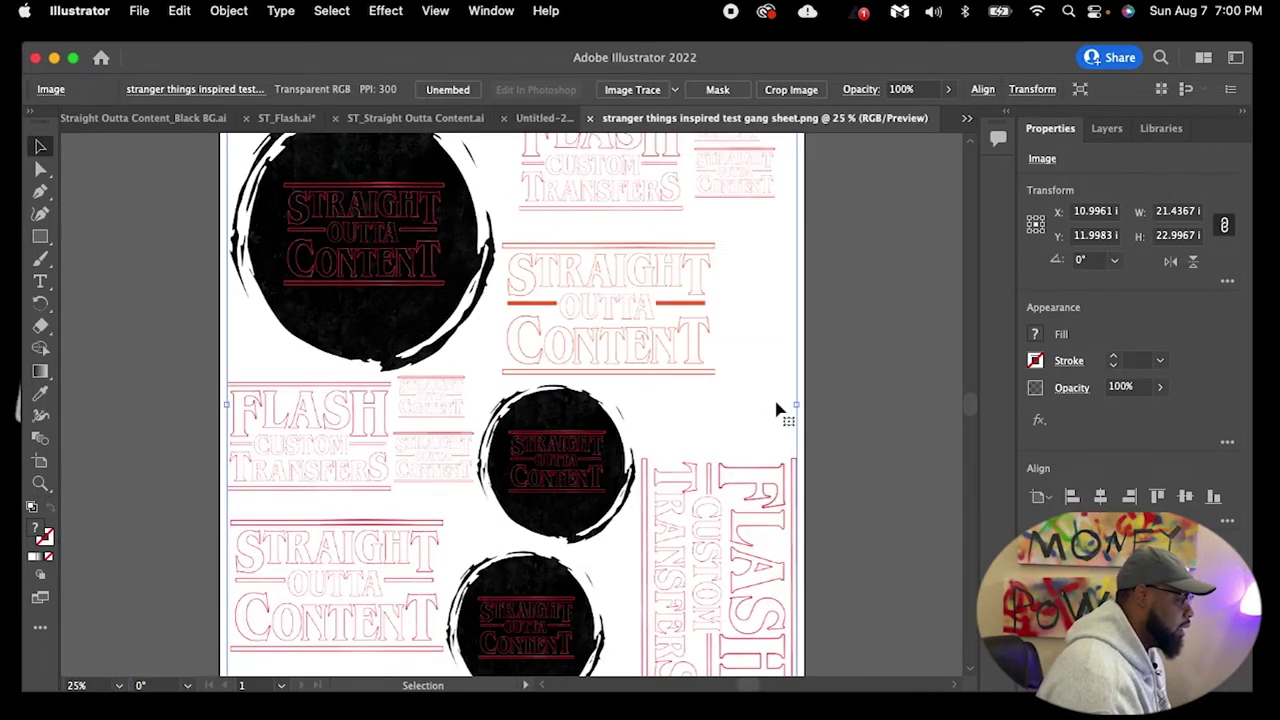
{"action": "left_click", "coordinate": [905, 365]}
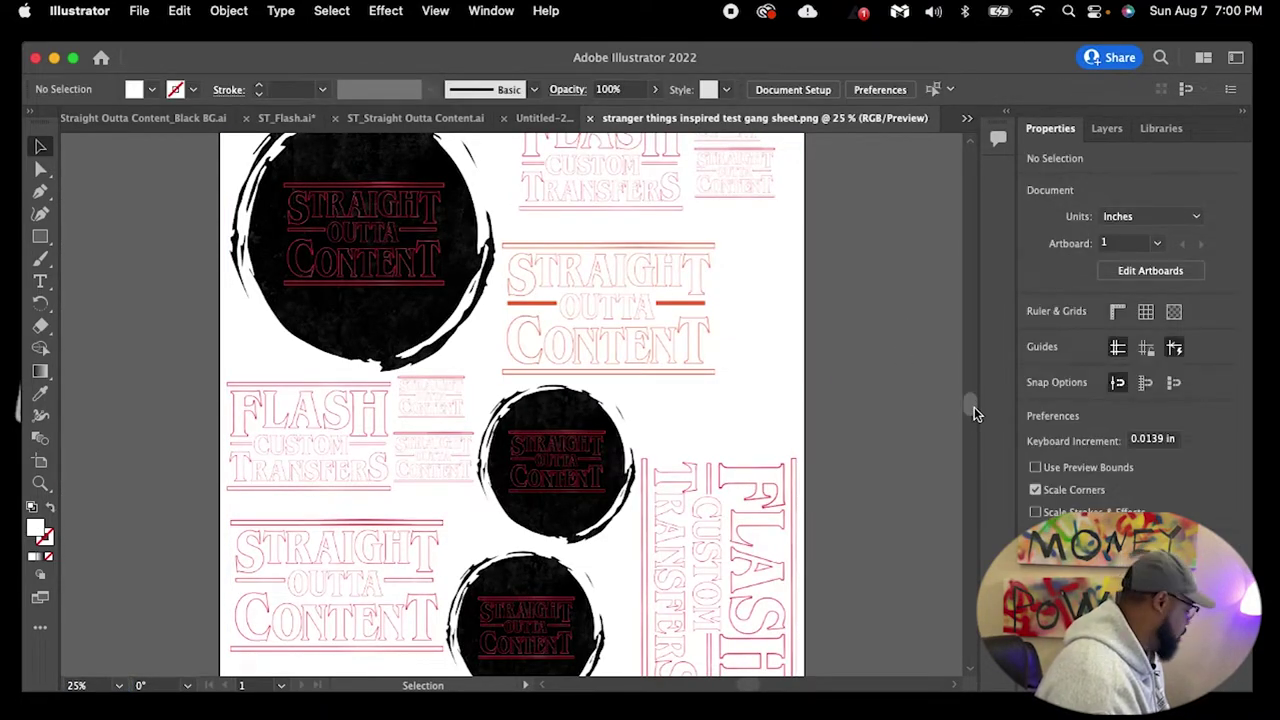
{"action": "scroll", "coordinate": [974, 404], "scroll_direction": "up", "scroll_amount": 3}
{"action": "left_click", "coordinate": [651, 369]}
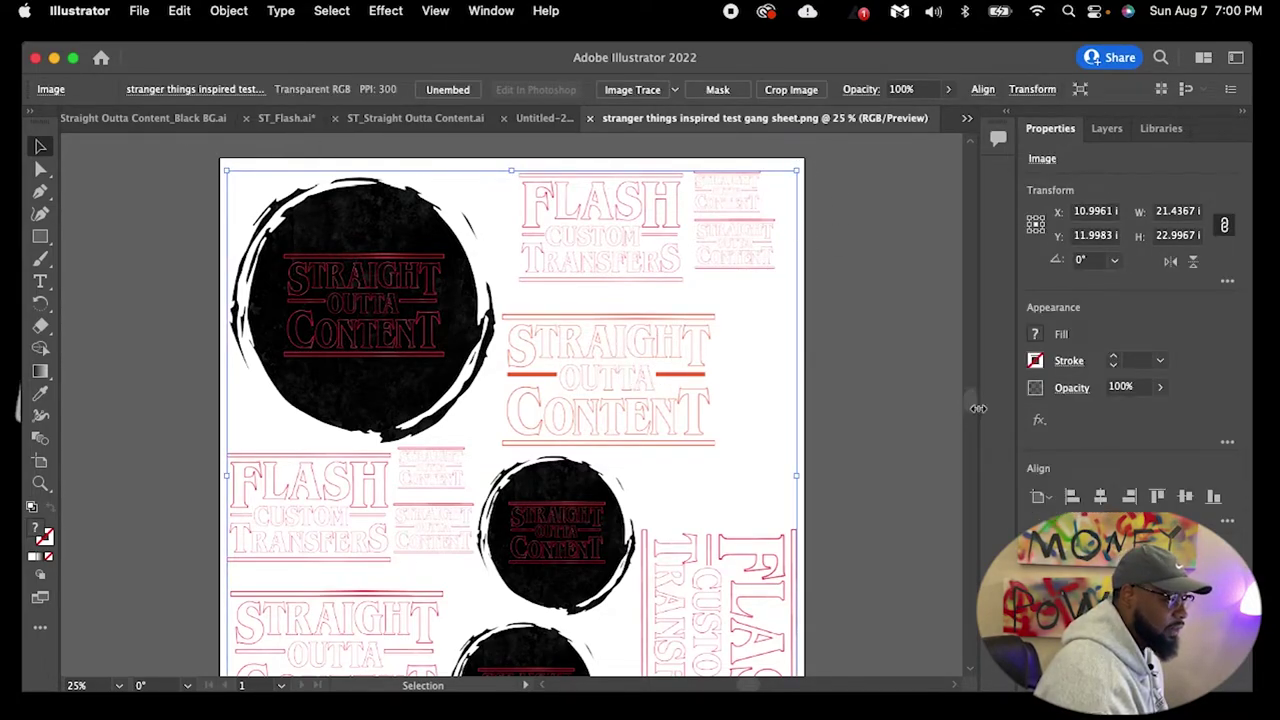
{"action": "scroll", "coordinate": [975, 410], "scroll_direction": "down", "scroll_amount": 8}
{"action": "scroll", "coordinate": [972, 428], "scroll_direction": "down", "scroll_amount": 1}
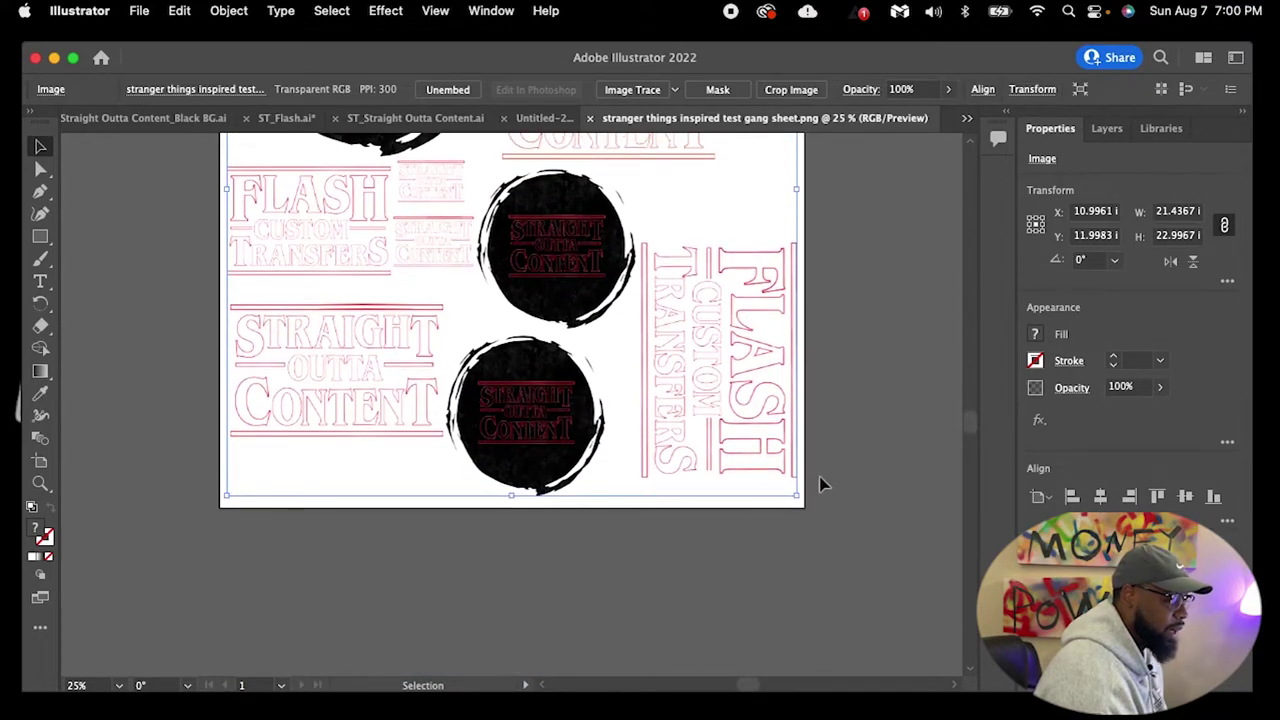
{"action": "left_click_drag", "start_coordinate": [967, 421], "coordinate": [971, 399]}
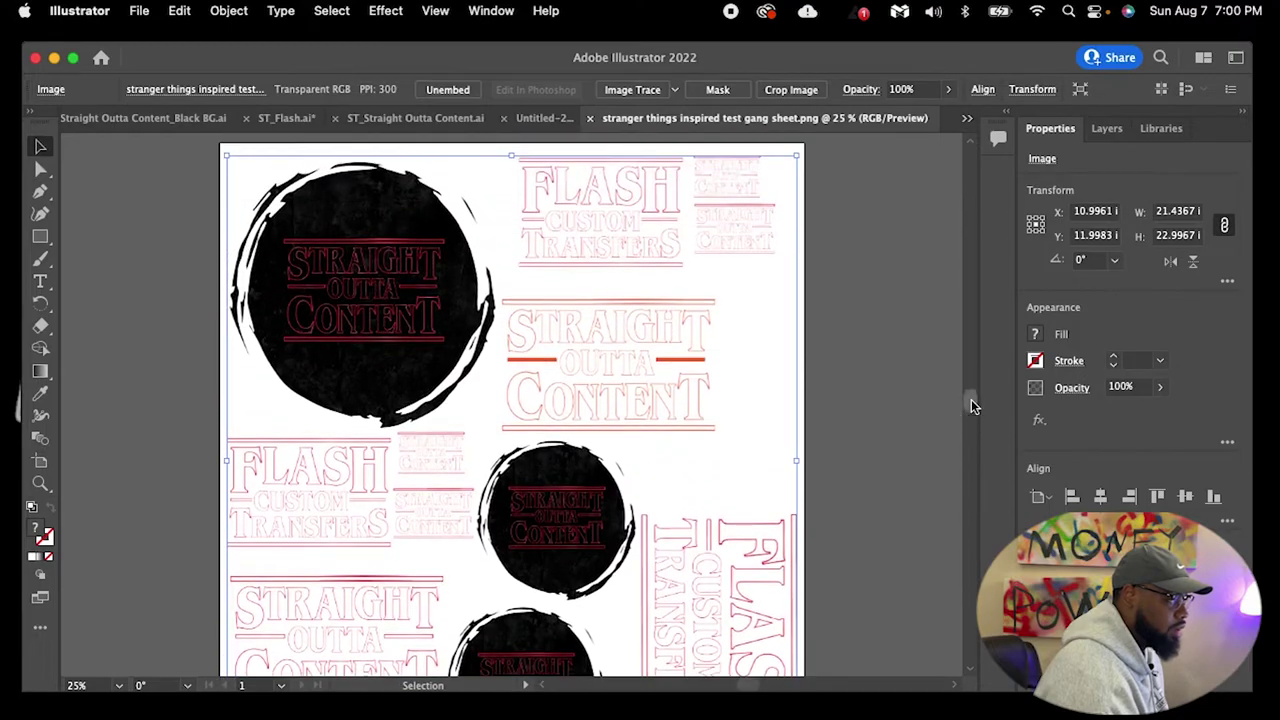
{"action": "left_click", "coordinate": [915, 354]}
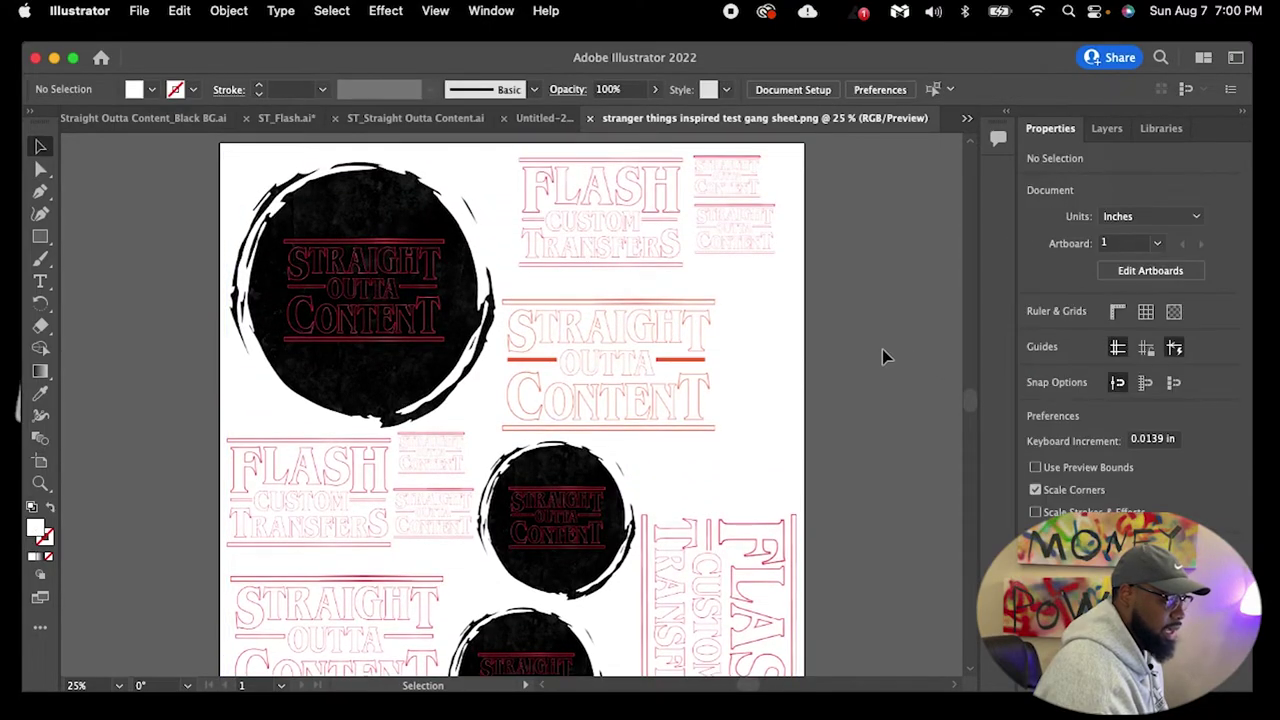
Show the transparency grid and inspect the PNG's brush circle and outlined STRAIGHT OUTTA CONTENT lettering at 300% zoom
{"action": "left_click", "coordinate": [1174, 313]}
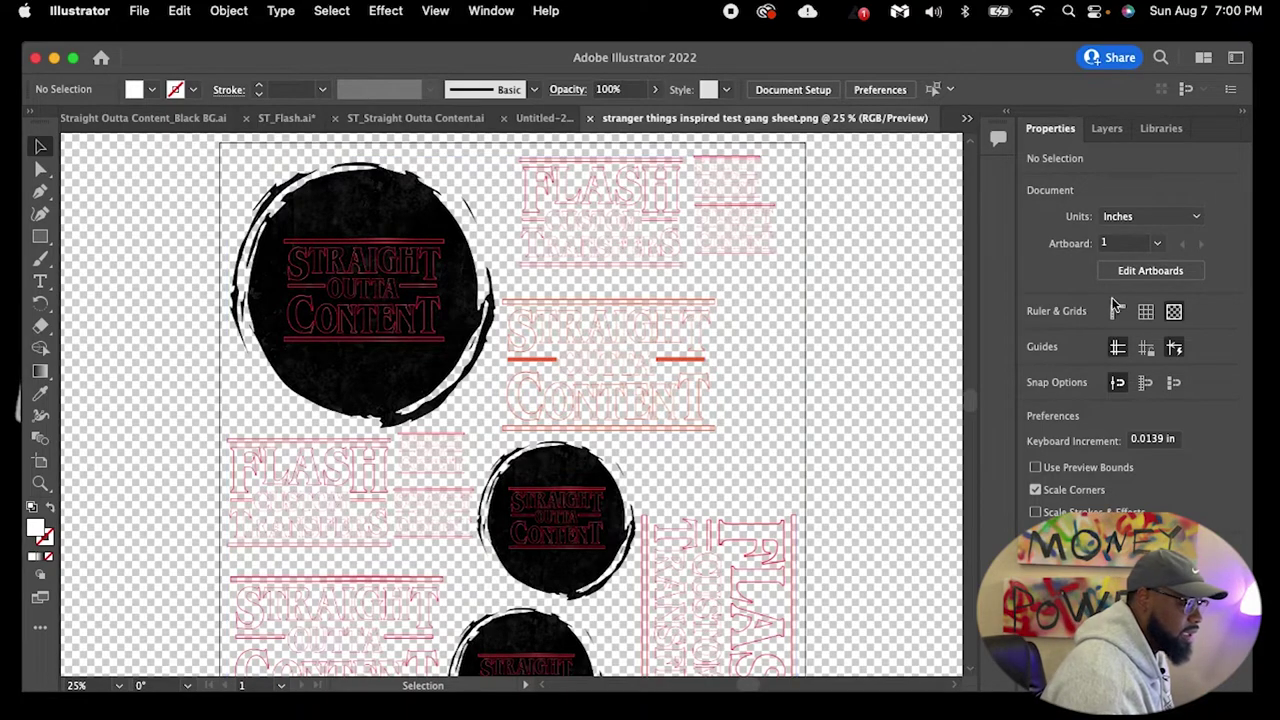
{"action": "left_click", "coordinate": [546, 243]}
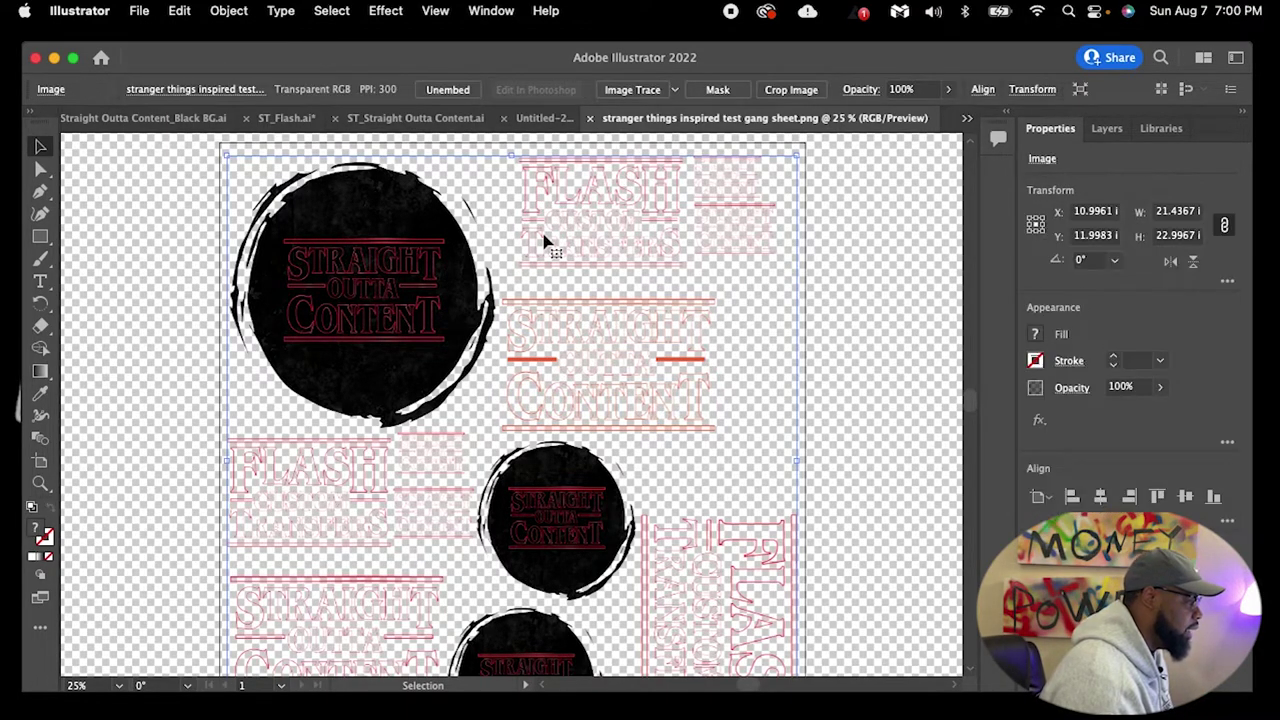
{"action": "left_click", "coordinate": [78, 687]}
{"action": "type", "text": "300"}
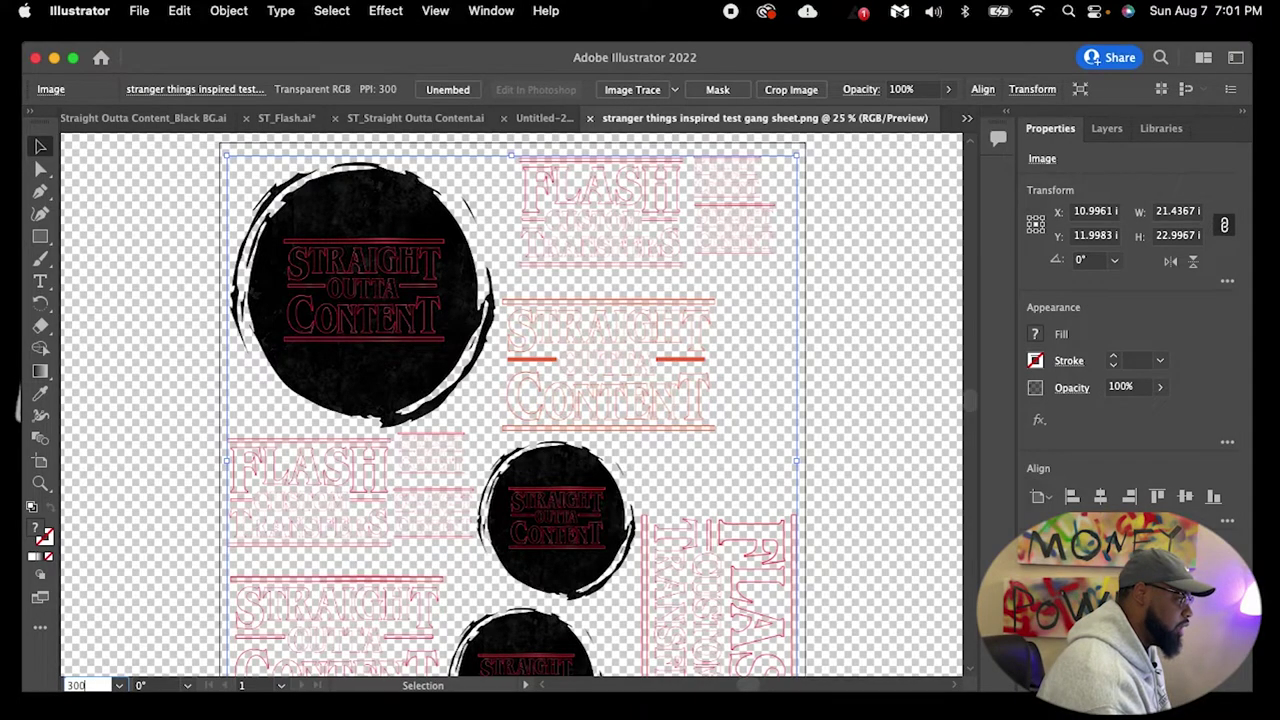
{"action": "key", "text": "Return"}
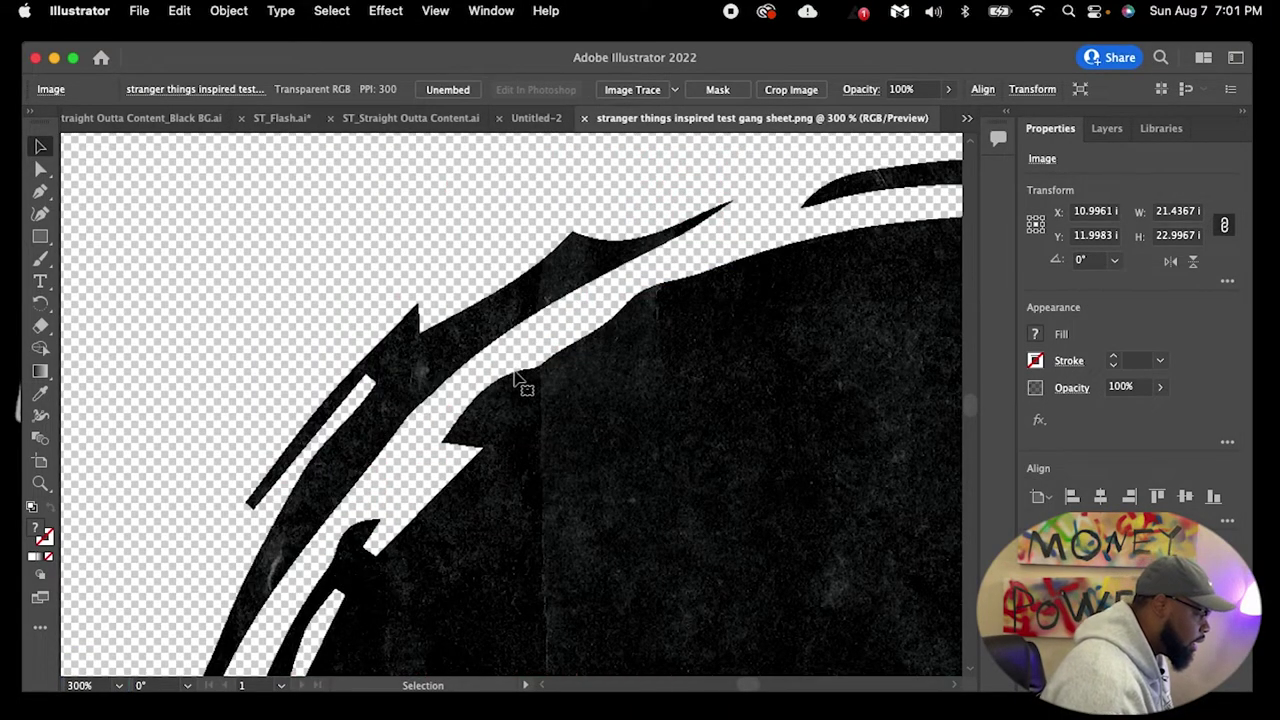
{"action": "left_click_drag", "start_coordinate": [745, 683], "coordinate": [759, 686]}
{"action": "left_click_drag", "start_coordinate": [971, 408], "coordinate": [969, 386]}
{"action": "left_click_drag", "start_coordinate": [768, 686], "coordinate": [762, 686]}
{"action": "left_click_drag", "start_coordinate": [970, 385], "coordinate": [972, 388]}
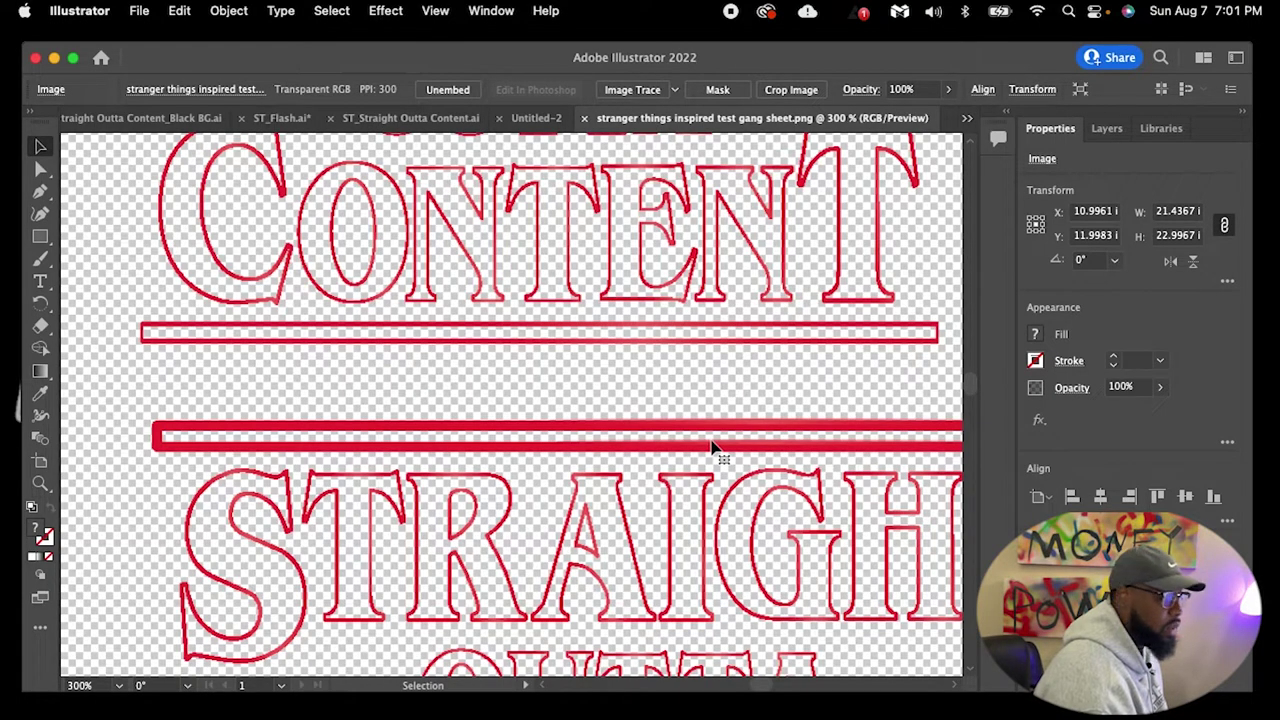
Look over the whole PNG gang sheet against the transparency grid at 25% zoom, from its upper edge down to its lower edge
{"action": "left_click", "coordinate": [80, 686]}
{"action": "type", "text": "25"}
{"action": "key", "text": "Return"}
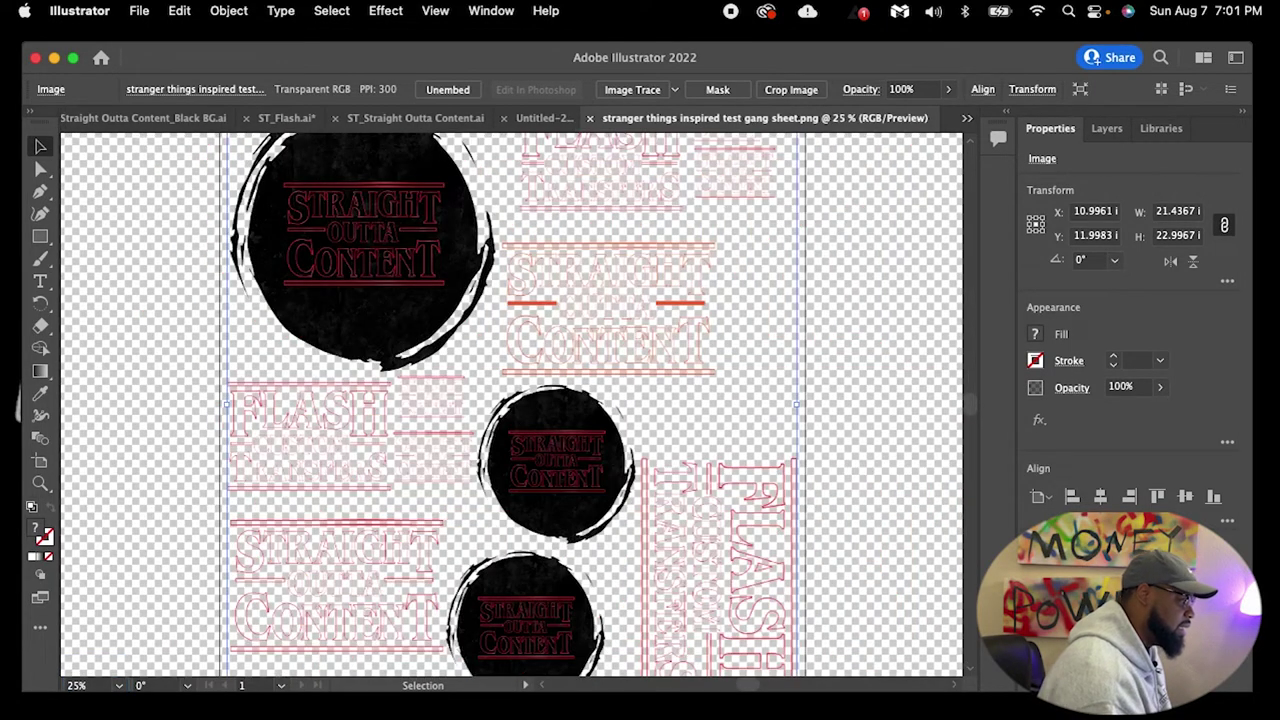
{"action": "left_click", "coordinate": [858, 409]}
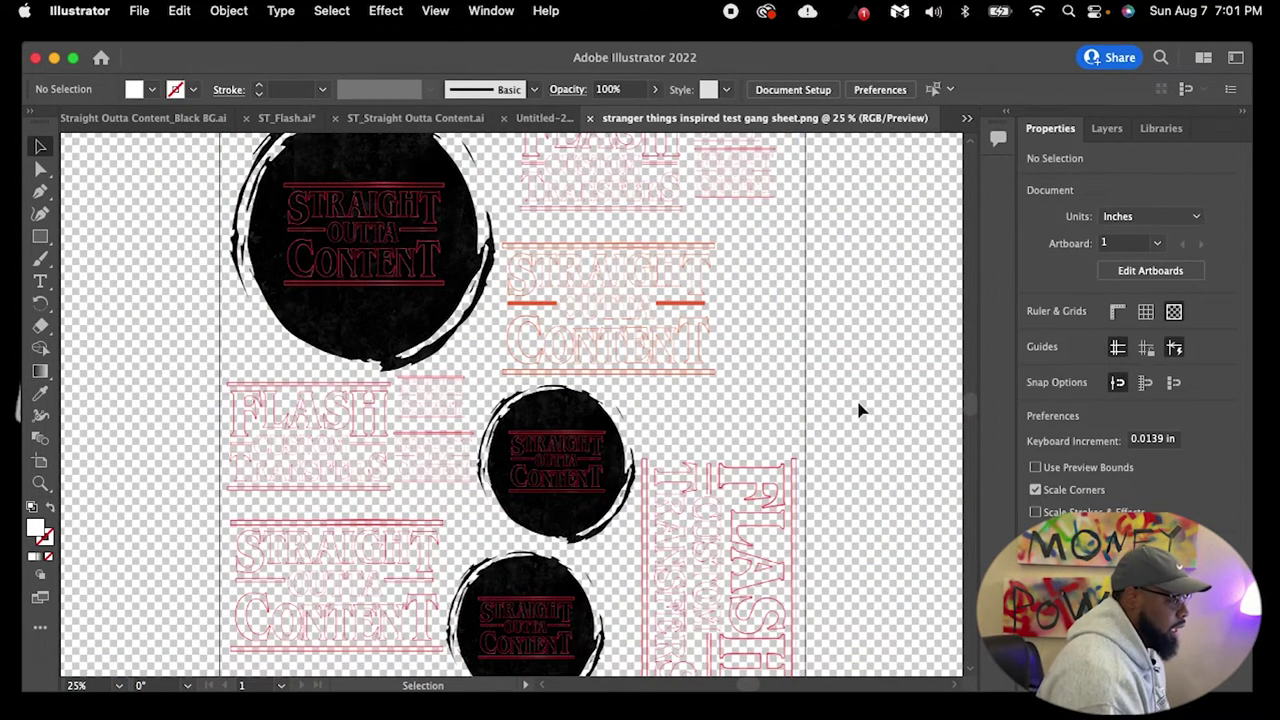
{"action": "scroll", "coordinate": [866, 414], "scroll_direction": "up", "scroll_amount": 1}
{"action": "scroll", "coordinate": [880, 431], "scroll_direction": "up", "scroll_amount": 5}
{"action": "scroll", "coordinate": [886, 434], "scroll_direction": "down", "scroll_amount": 7}
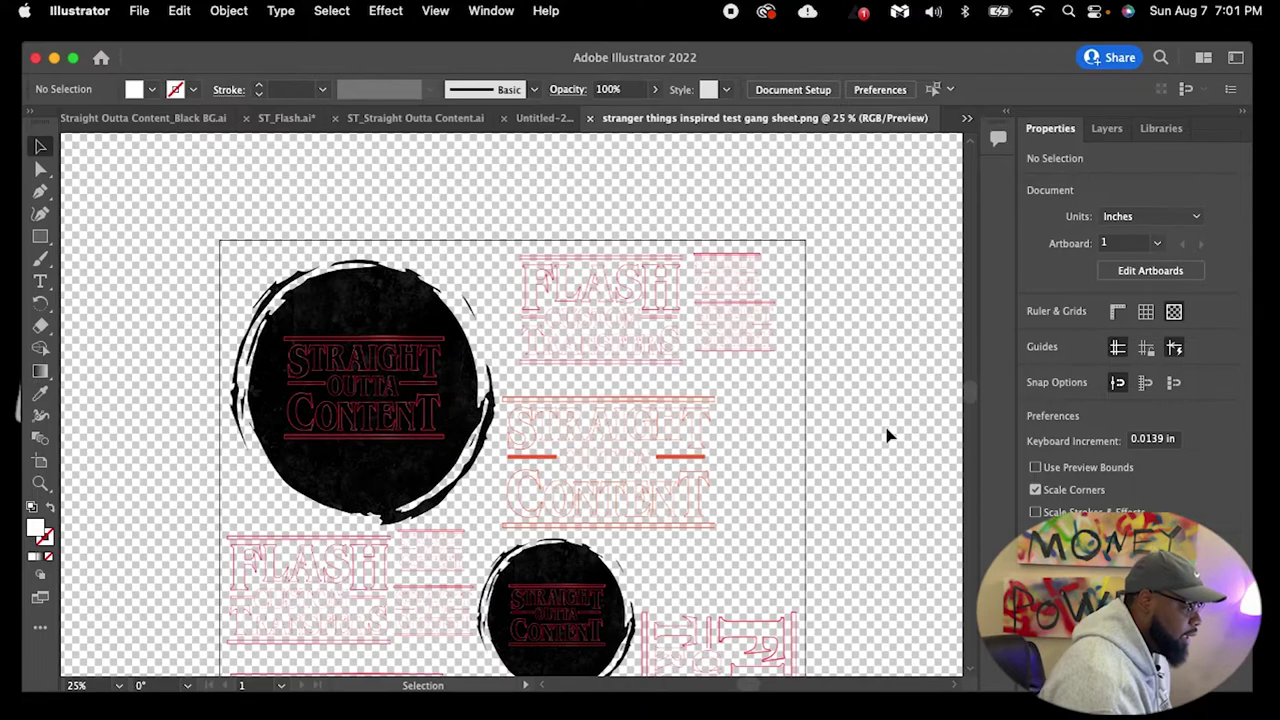
{"action": "scroll", "coordinate": [886, 434], "scroll_direction": "down", "scroll_amount": 4}
{"action": "scroll", "coordinate": [886, 434], "scroll_direction": "up", "scroll_amount": 2}
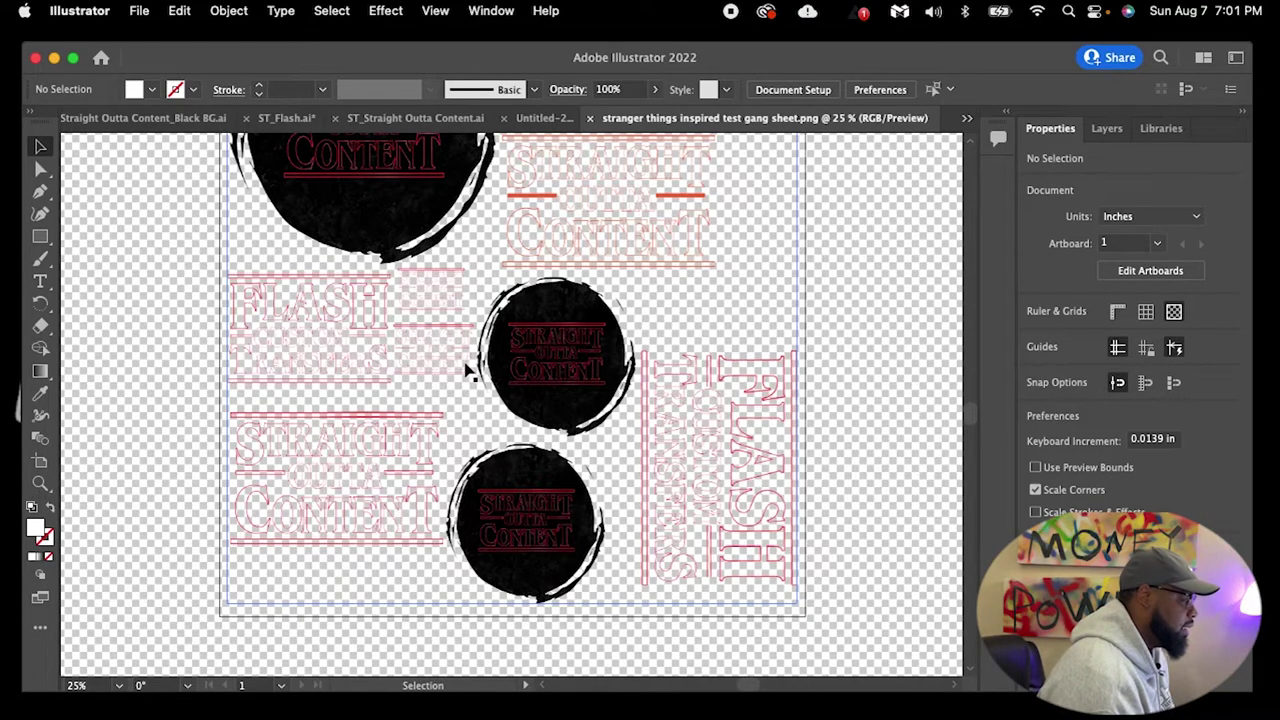
Deselect the gang sheet image and hide the transparency grid
{"action": "left_click", "coordinate": [432, 367]}
{"action": "left_click", "coordinate": [850, 360]}
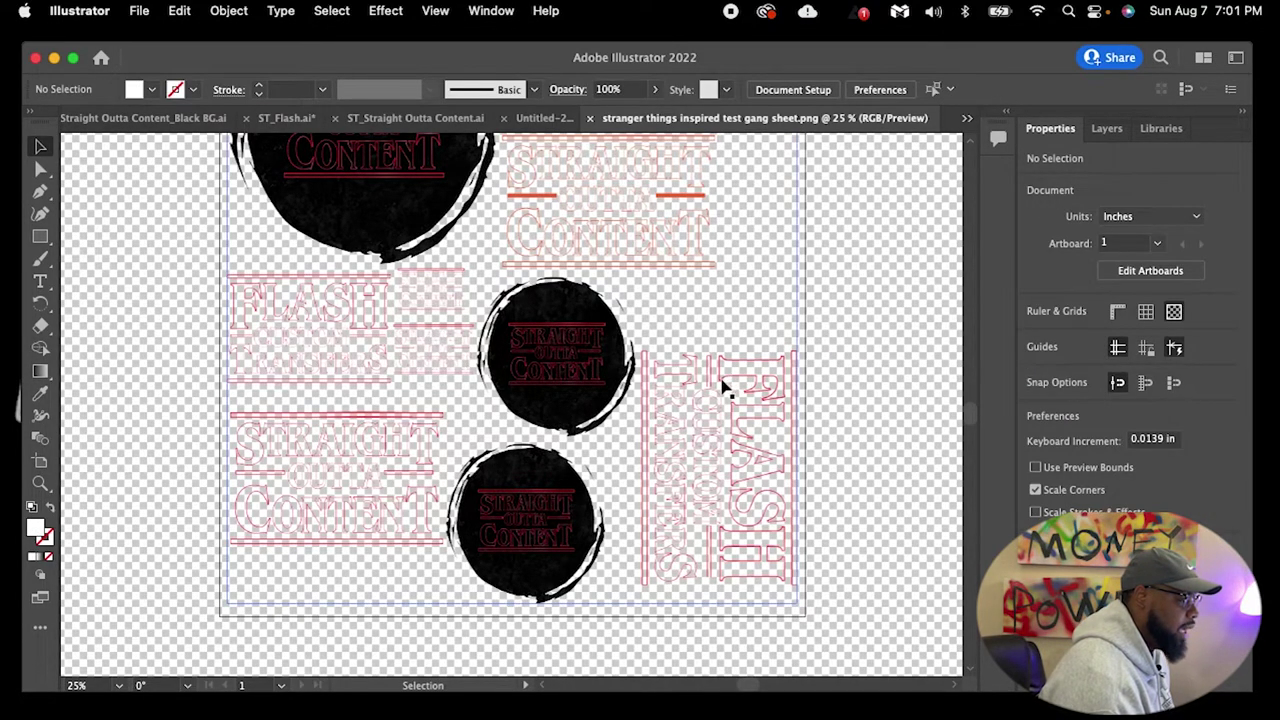
{"action": "left_click", "coordinate": [728, 385]}
{"action": "left_click", "coordinate": [882, 335]}
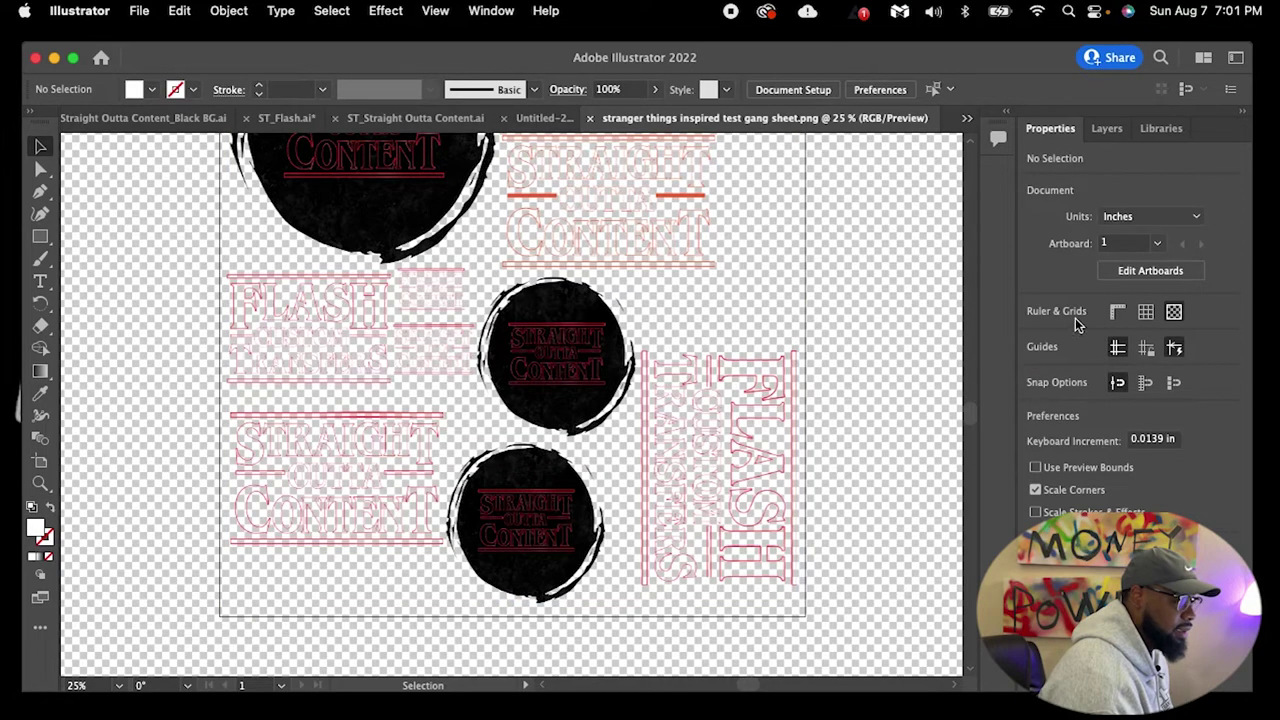
{"action": "left_click", "coordinate": [1170, 313]}
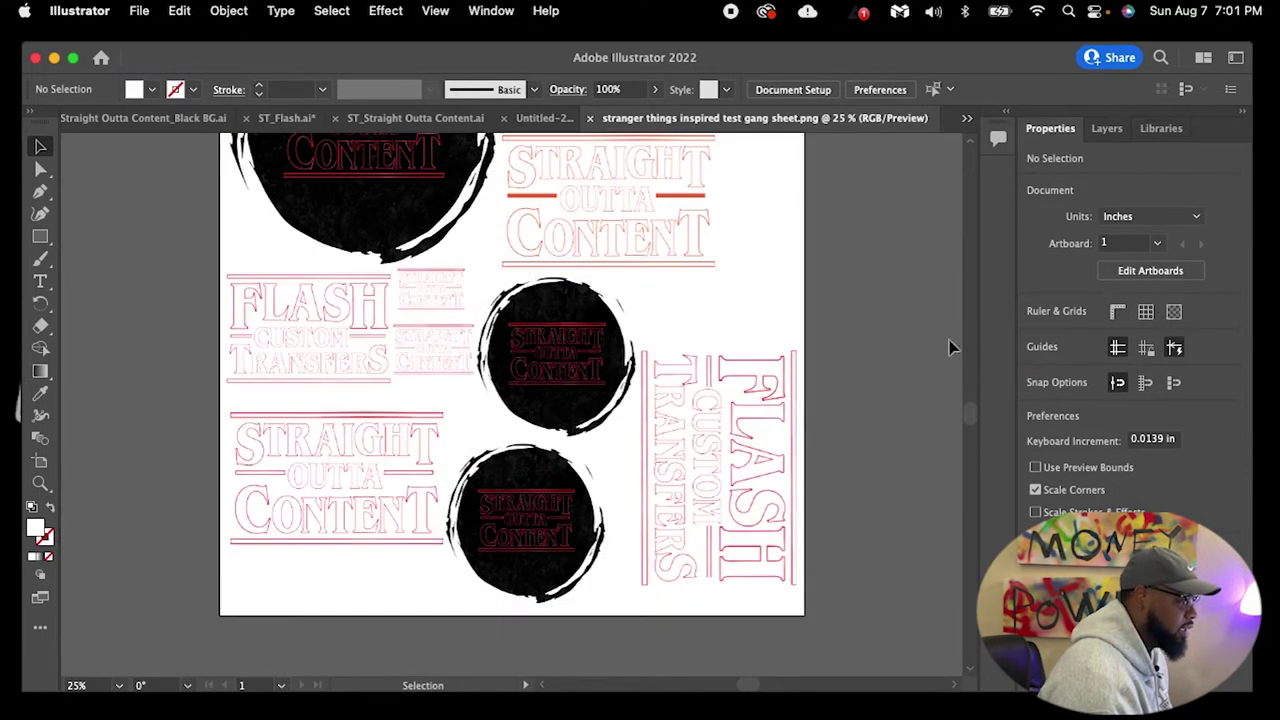
{"action": "scroll", "coordinate": [842, 392], "scroll_direction": "up", "scroll_amount": 5}
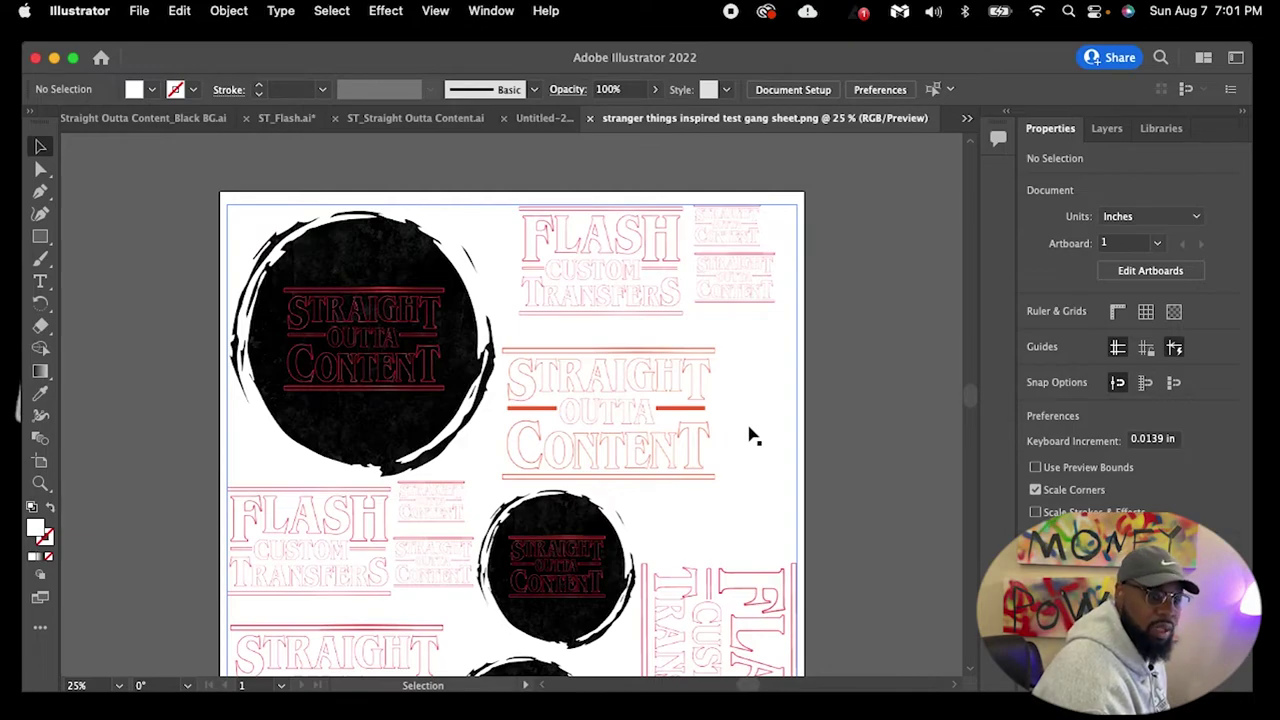
Copy the STRAIGHT OUTTA CONTENT group from ST_Straight Outta Content.ai into the opened PNG gang sheet
{"action": "left_click", "coordinate": [179, 10]}
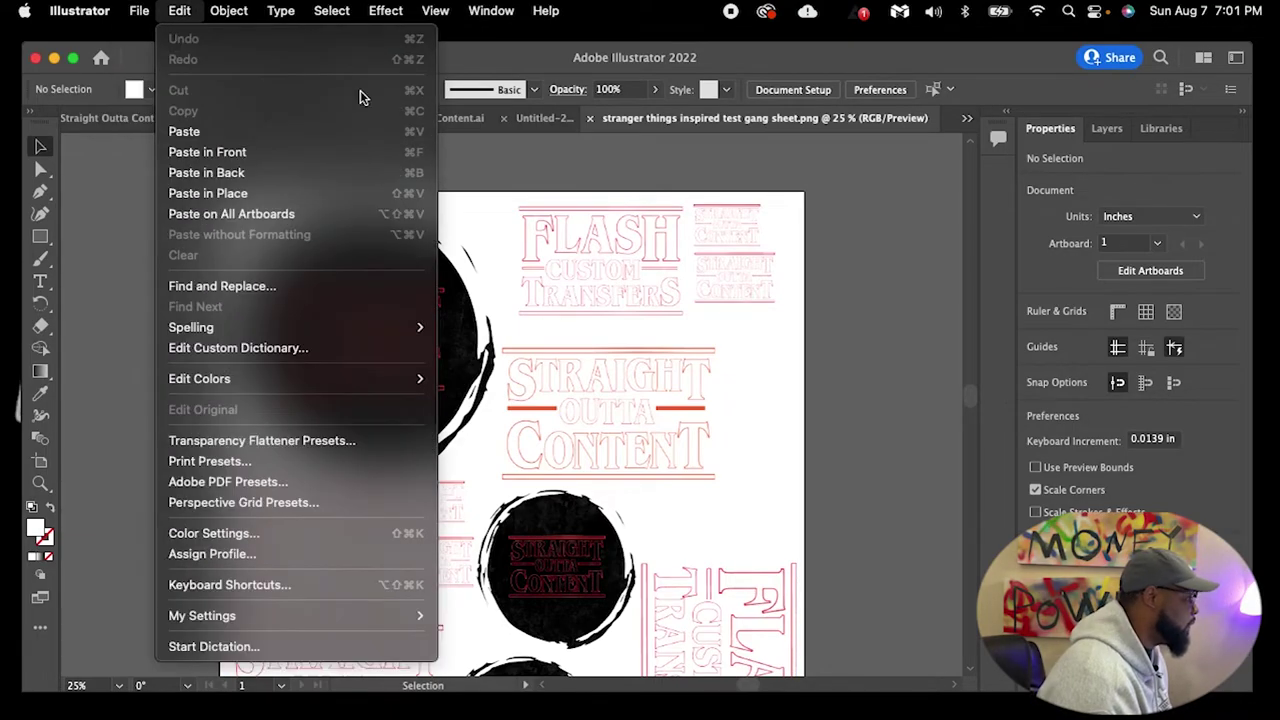
{"action": "left_click", "coordinate": [623, 120]}
{"action": "left_click", "coordinate": [534, 118]}
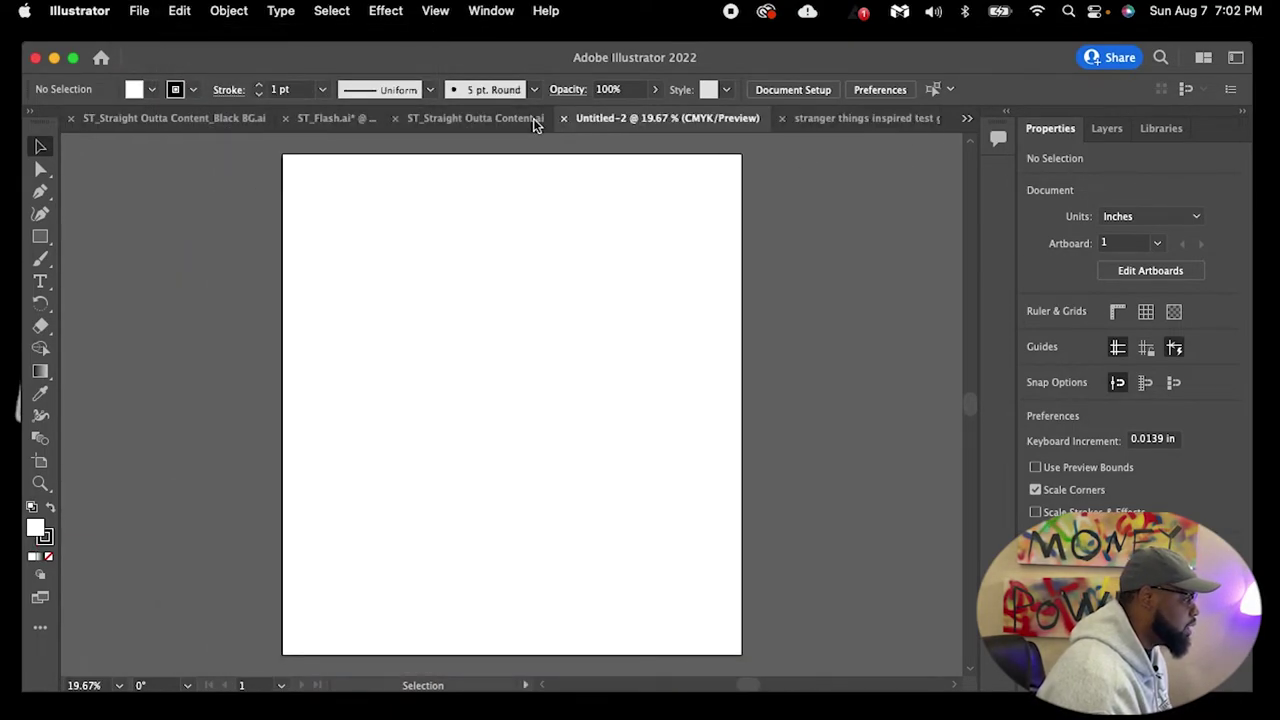
{"action": "left_click", "coordinate": [460, 118]}
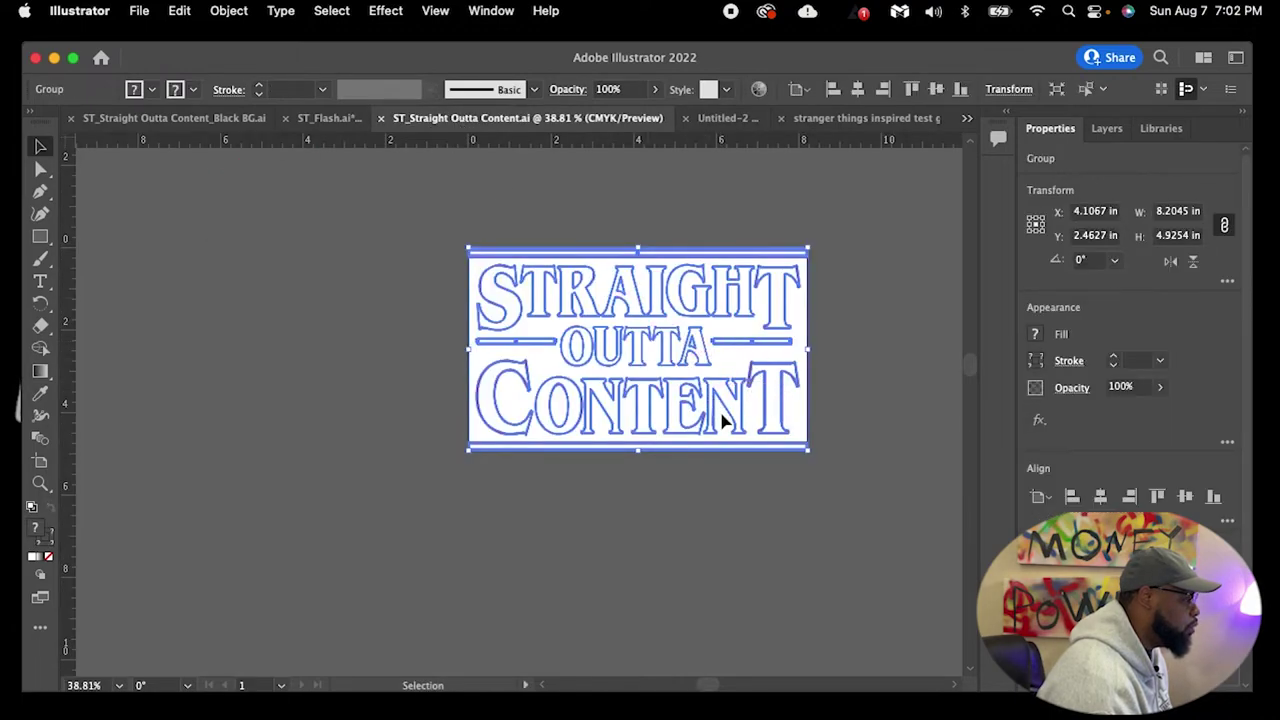
{"action": "left_click_drag", "start_coordinate": [672, 351], "coordinate": [771, 431]}
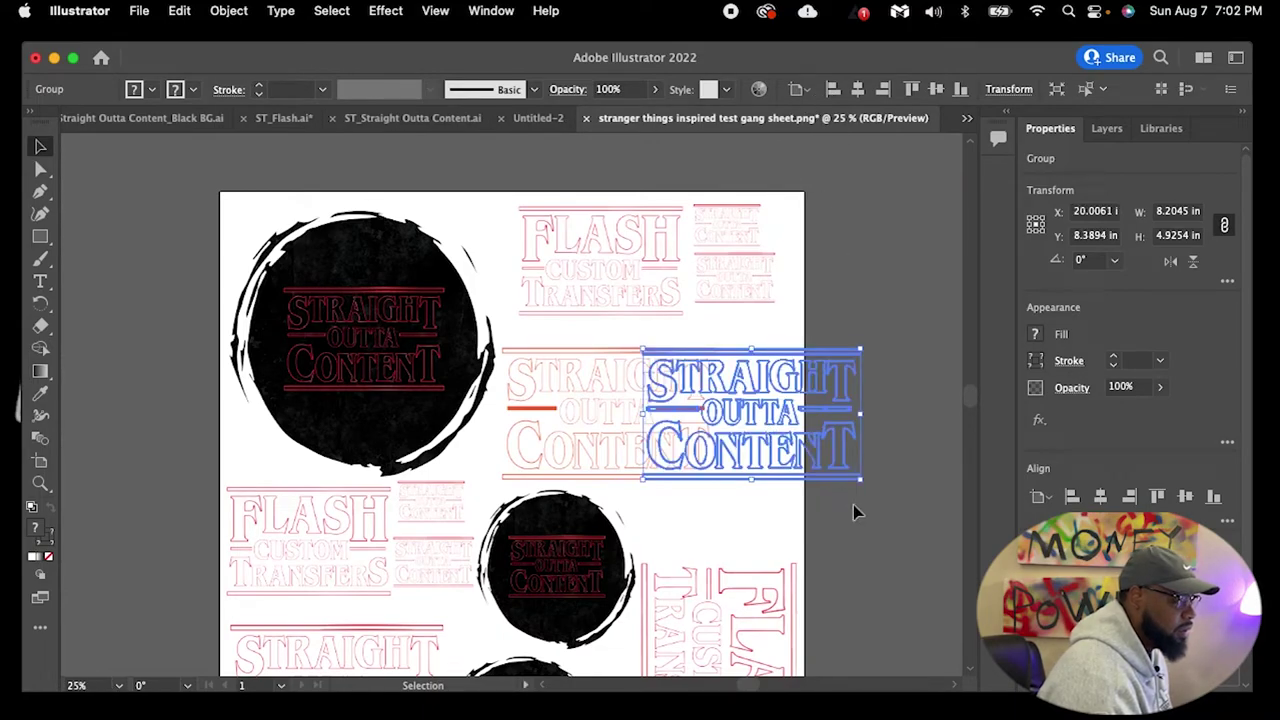
Set the added STRAIGHT OUTTA CONTENT group's width to 3 in and place it in the gap right of the orange lettering
{"action": "left_click", "coordinate": [1183, 218]}
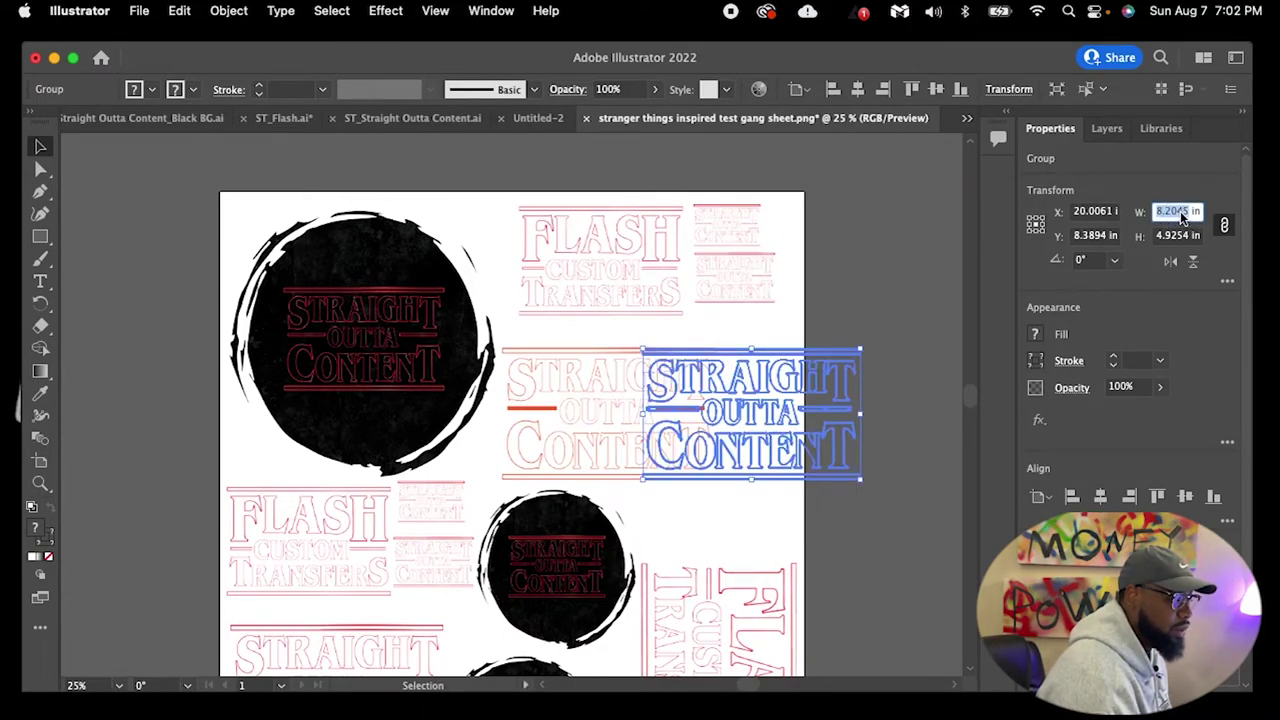
{"action": "type", "text": "3"}
{"action": "key", "text": "Return"}
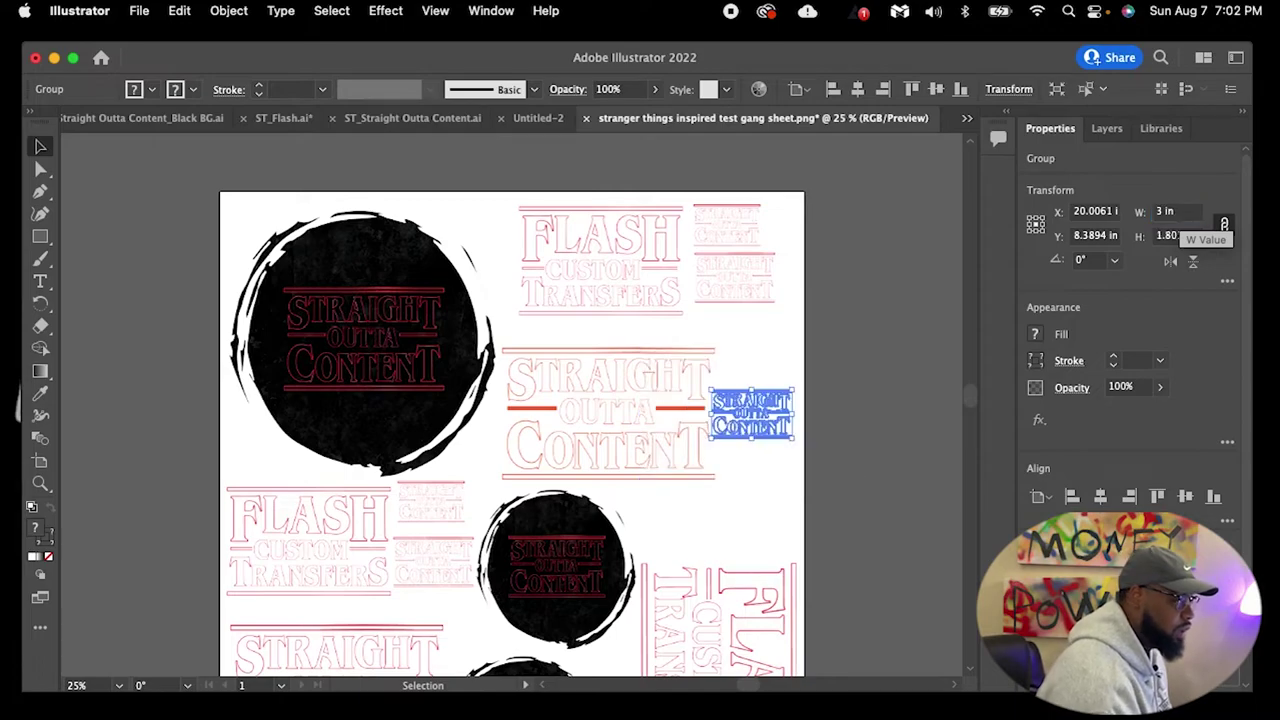
{"action": "left_click", "coordinate": [850, 470]}
{"action": "left_click_drag", "start_coordinate": [760, 425], "coordinate": [758, 390]}
{"action": "left_click", "coordinate": [846, 471]}
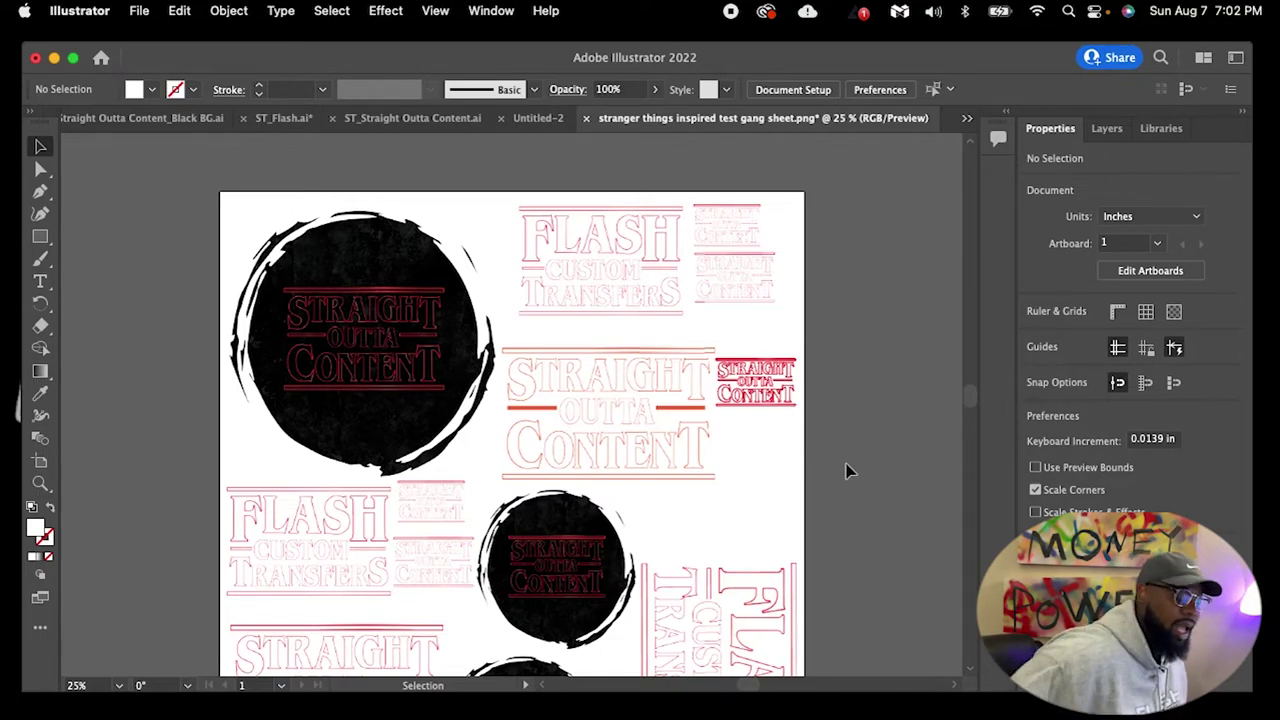
Look over the extended gang sheet, selecting the flattened PNG image and the small added group separately to compare them
{"action": "left_click", "coordinate": [773, 478]}
{"action": "left_click", "coordinate": [880, 437]}
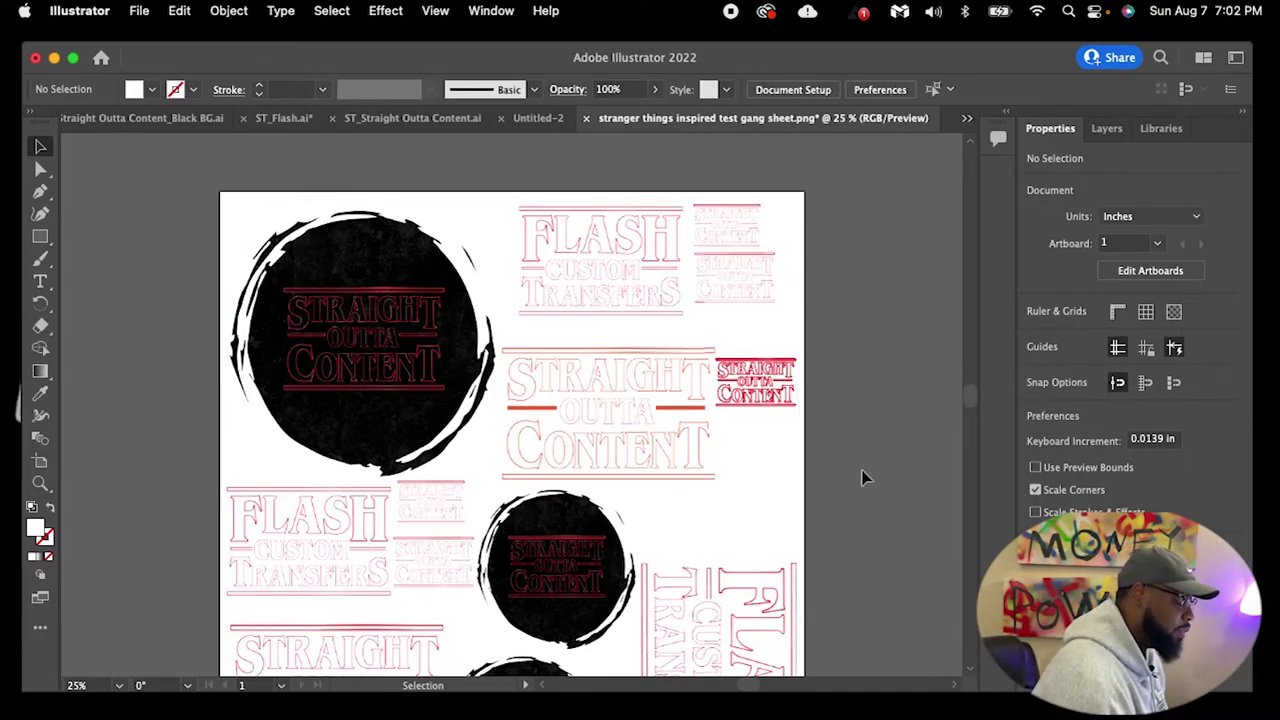
{"action": "scroll", "coordinate": [863, 474], "scroll_direction": "down", "scroll_amount": 3}
{"action": "scroll", "coordinate": [863, 477], "scroll_direction": "up", "scroll_amount": 8}
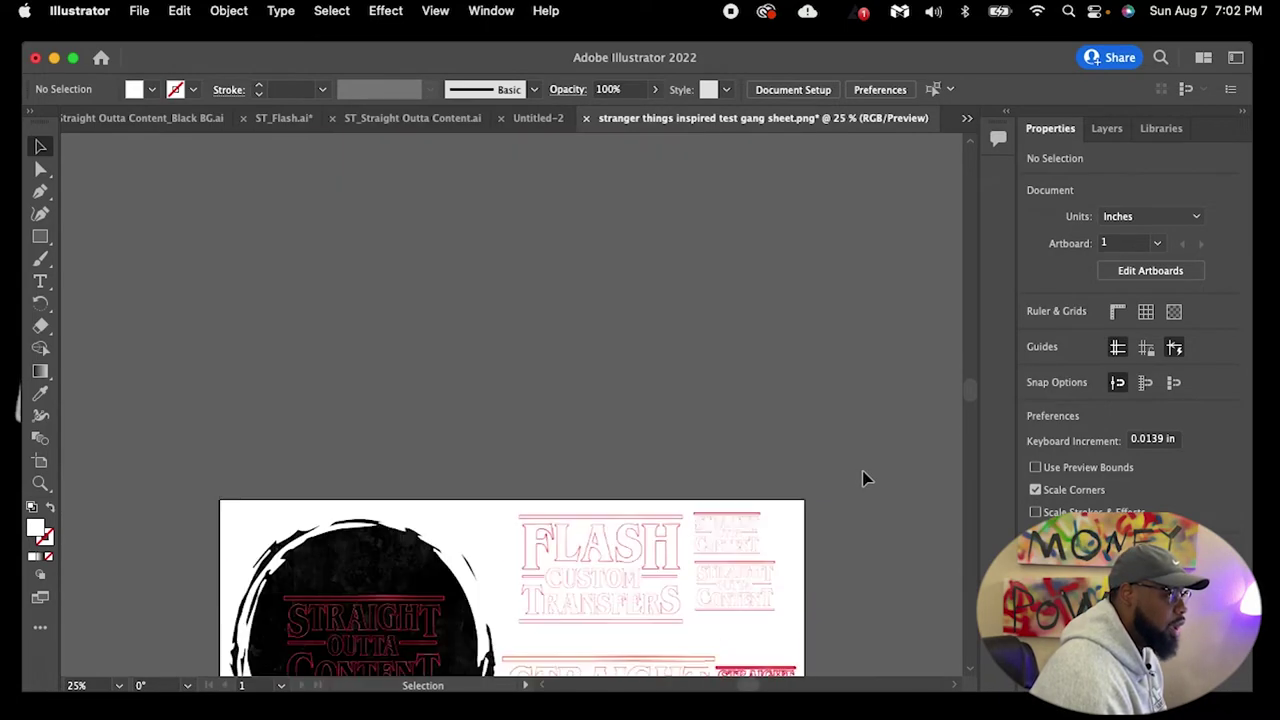
{"action": "scroll", "coordinate": [863, 477], "scroll_direction": "down", "scroll_amount": 8}
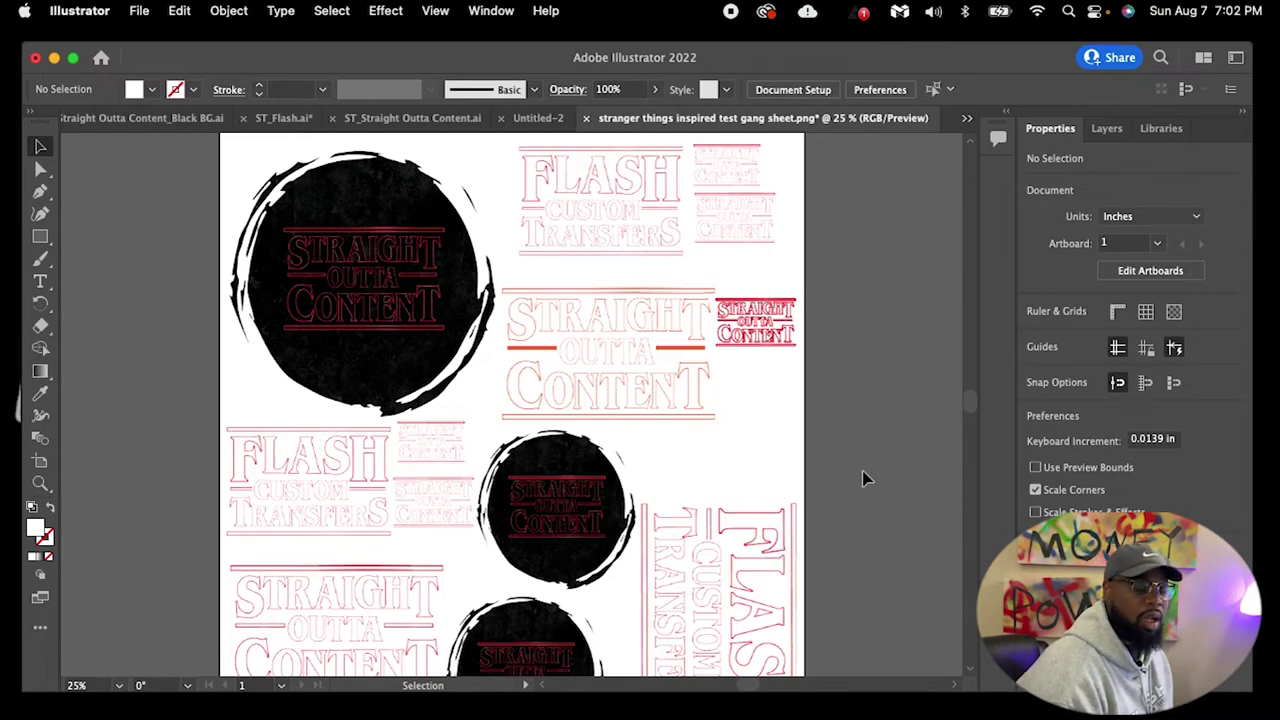
{"action": "scroll", "coordinate": [866, 478], "scroll_direction": "down", "scroll_amount": 1}
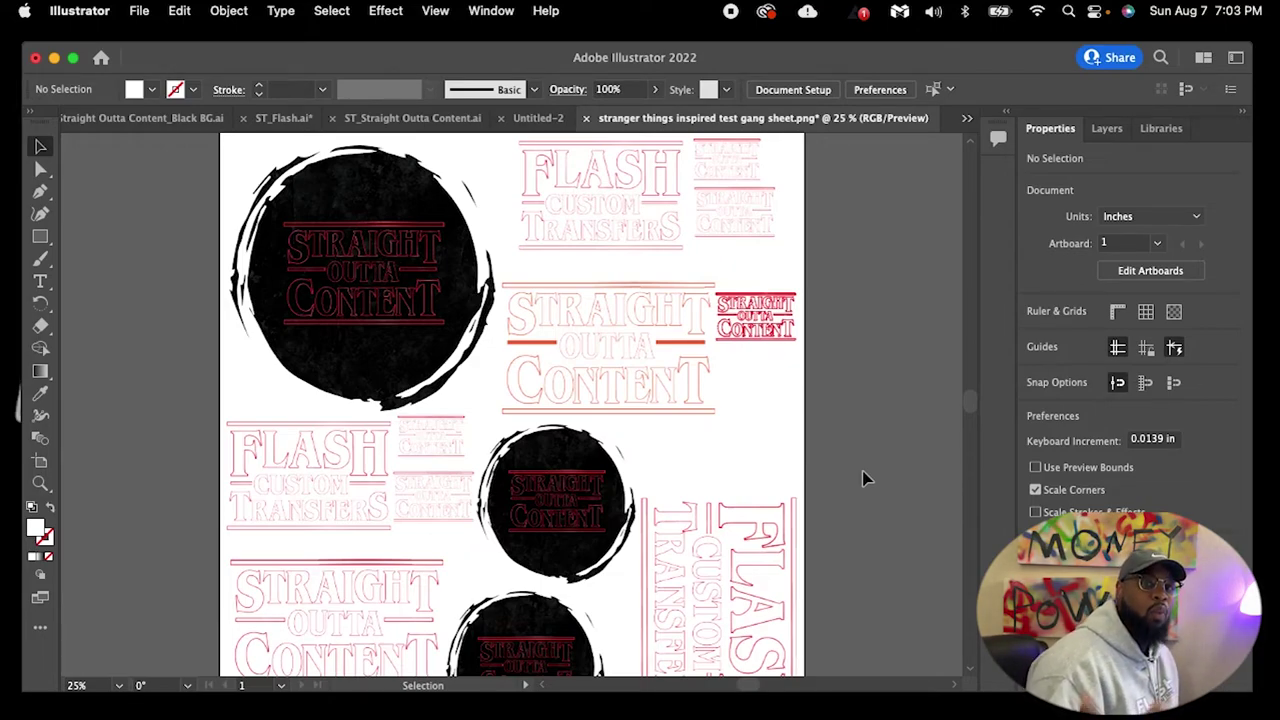
{"action": "left_click", "coordinate": [749, 543]}
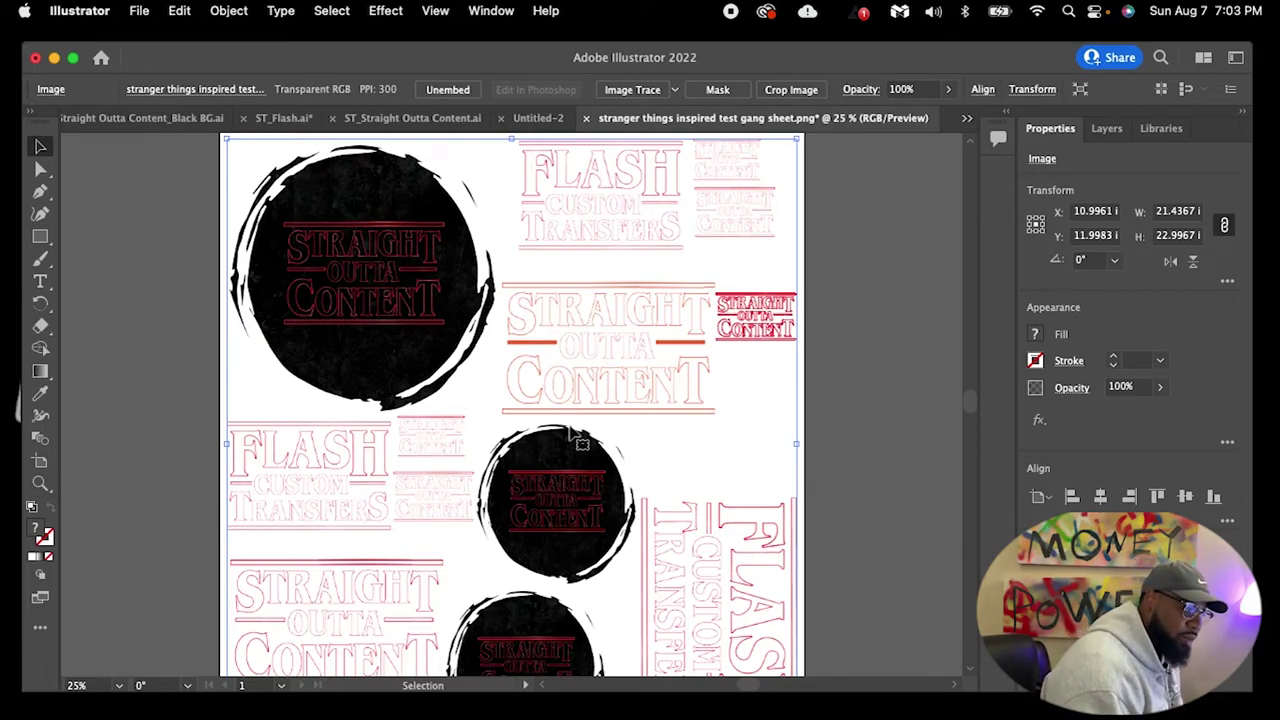
{"action": "left_click", "coordinate": [730, 325]}
{"action": "left_click_drag", "start_coordinate": [733, 325], "coordinate": [736, 326]}
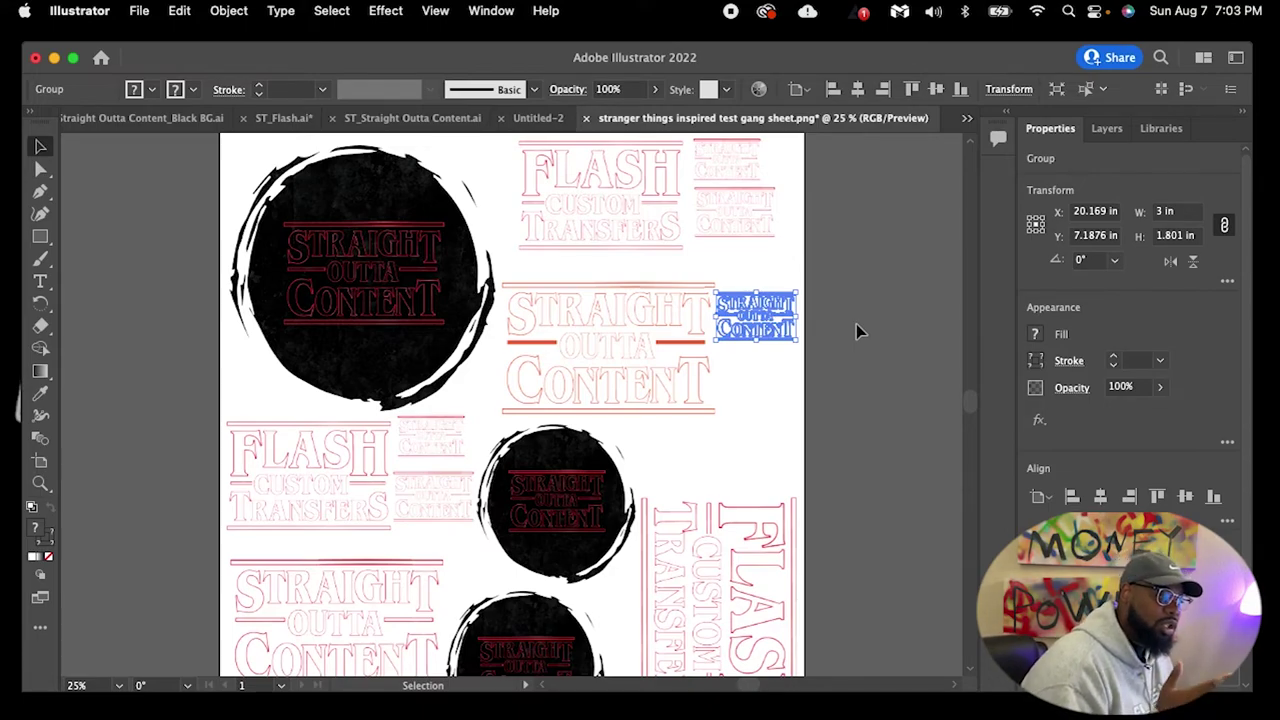
{"action": "left_click", "coordinate": [770, 445]}
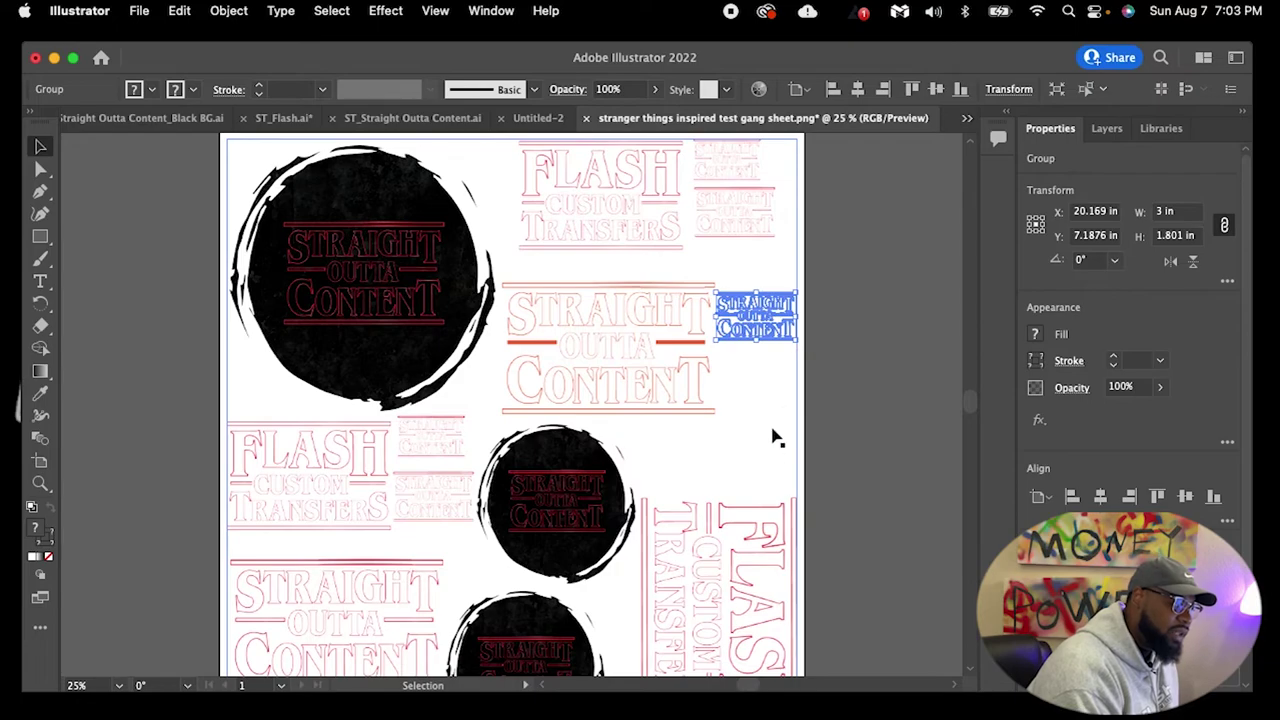
{"action": "left_click", "coordinate": [896, 418]}
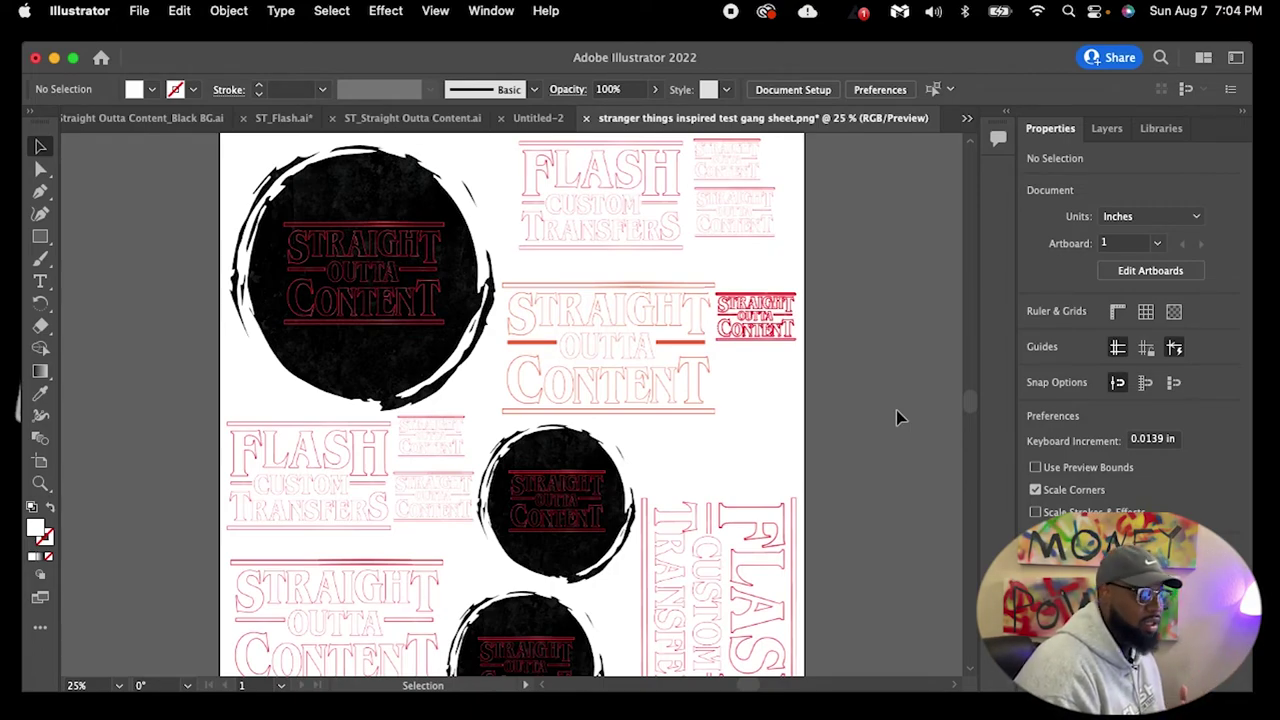
{"action": "left_click", "coordinate": [631, 474]}
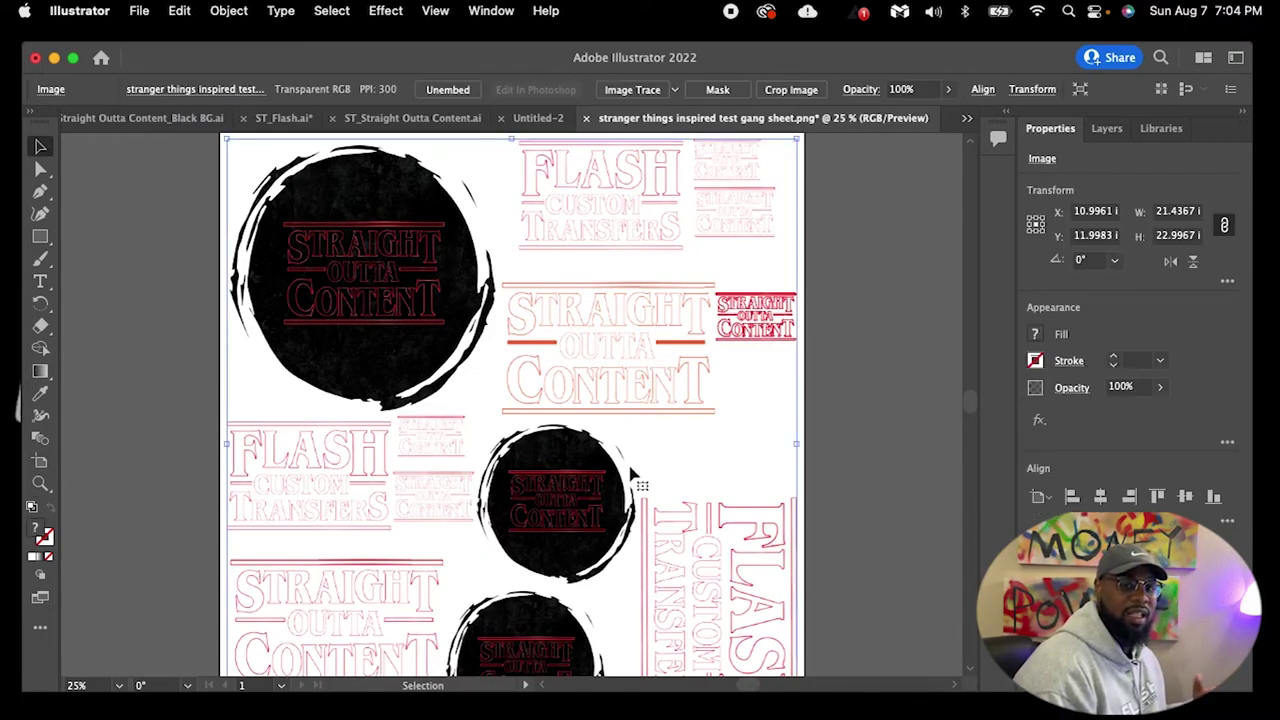